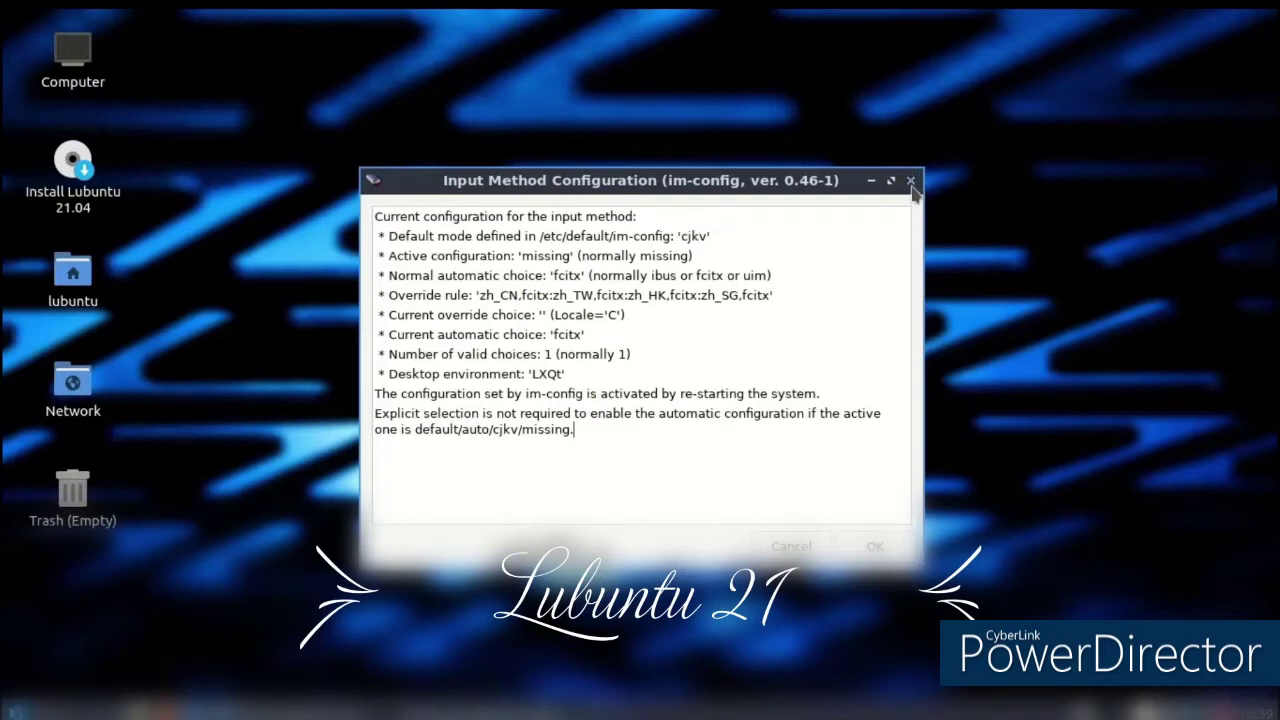
Close the input method configuration, launch K3b from Sound & Video, view its Documents folder and close K3b
click(910, 182)
click(14, 710)
mouse_move(90, 575)
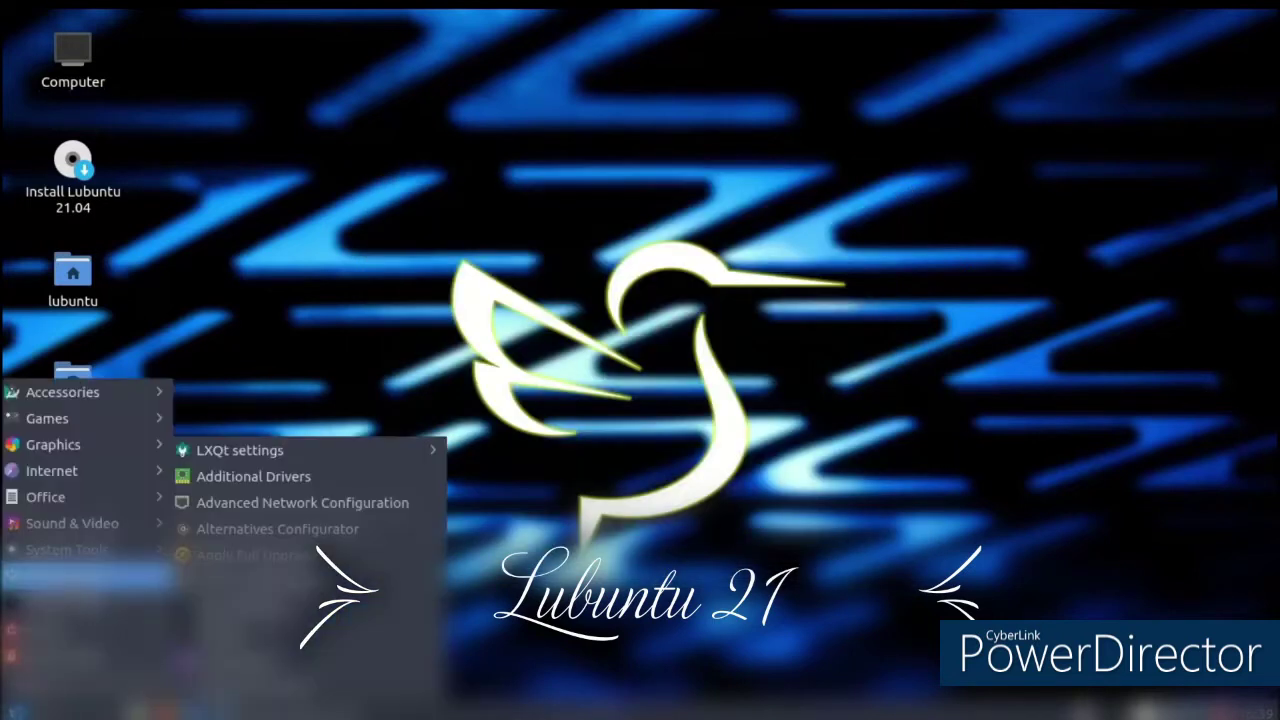
mouse_move(160, 507)
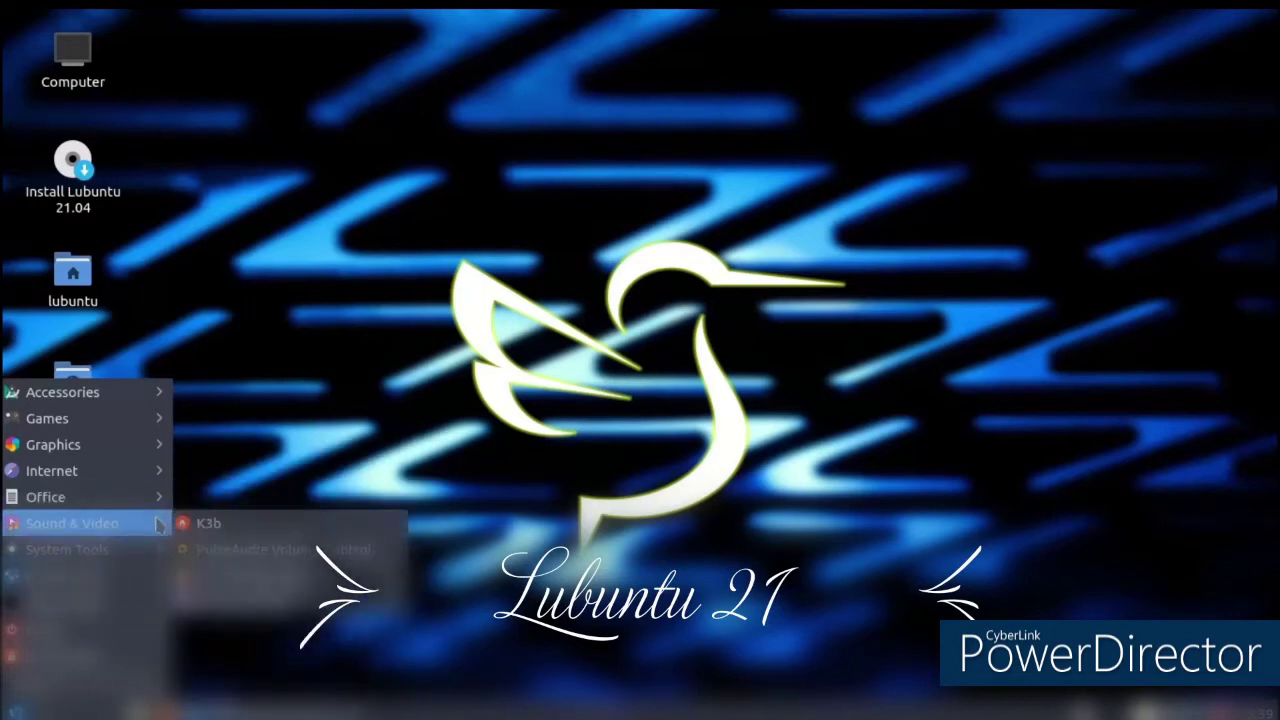
click(234, 524)
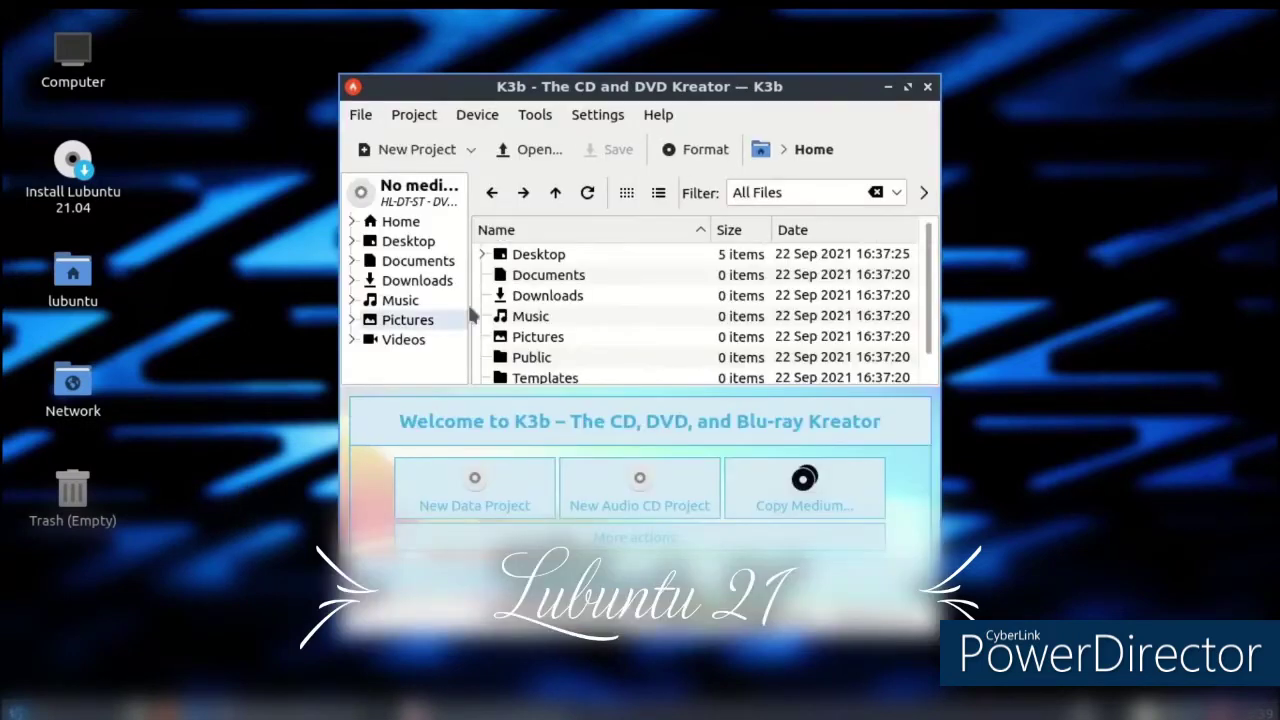
click(418, 260)
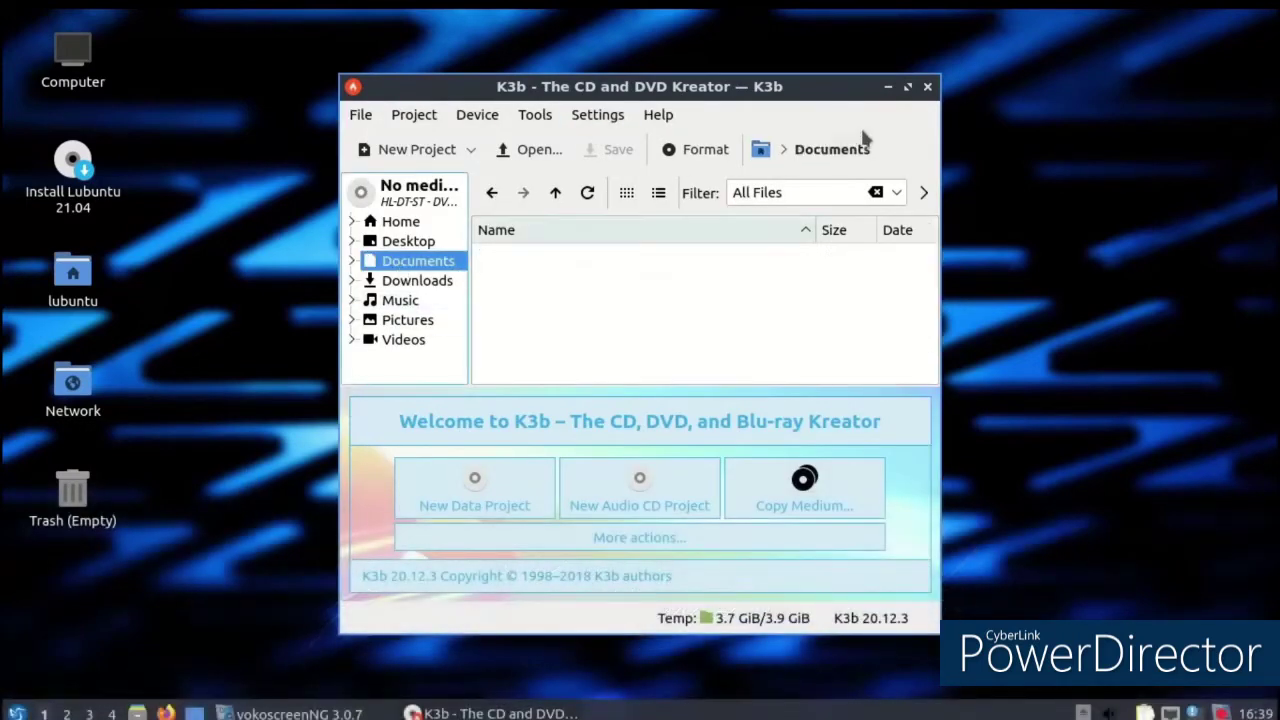
click(928, 88)
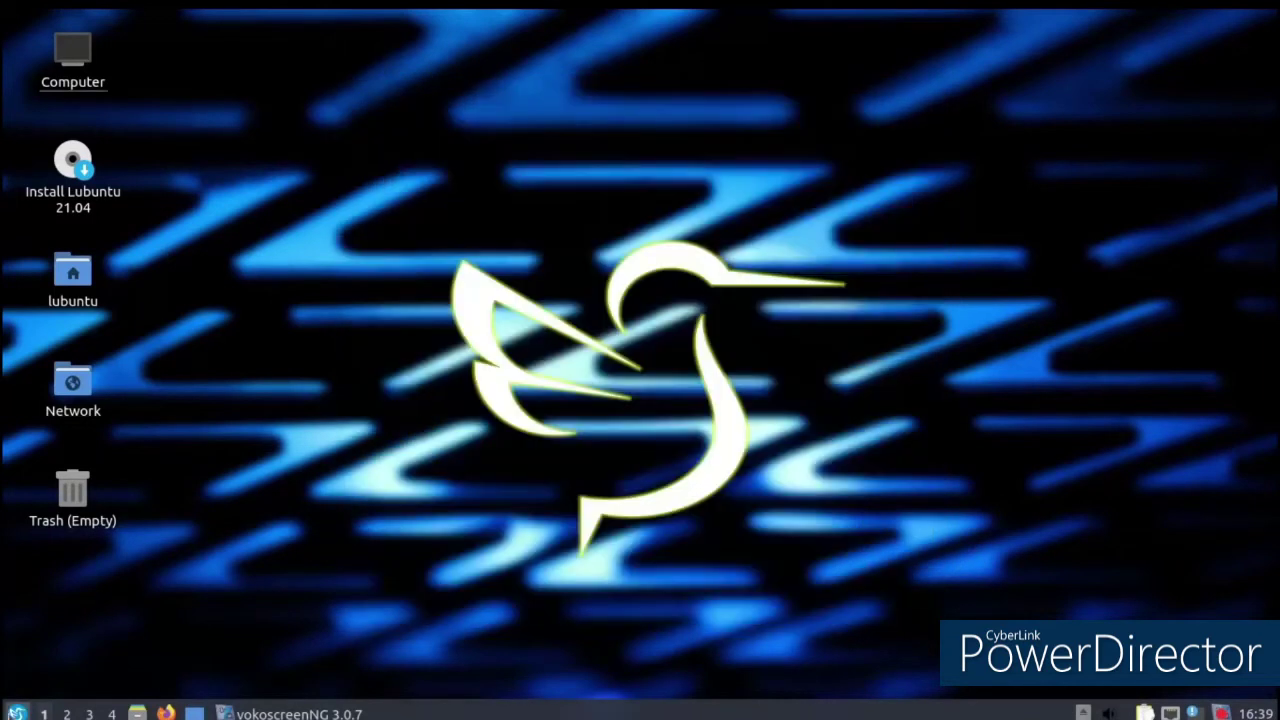
Launch QtPass, cancel the GnuPG key pair generation, dismiss its configuration window and close QtPass
click(17, 712)
mouse_move(150, 400)
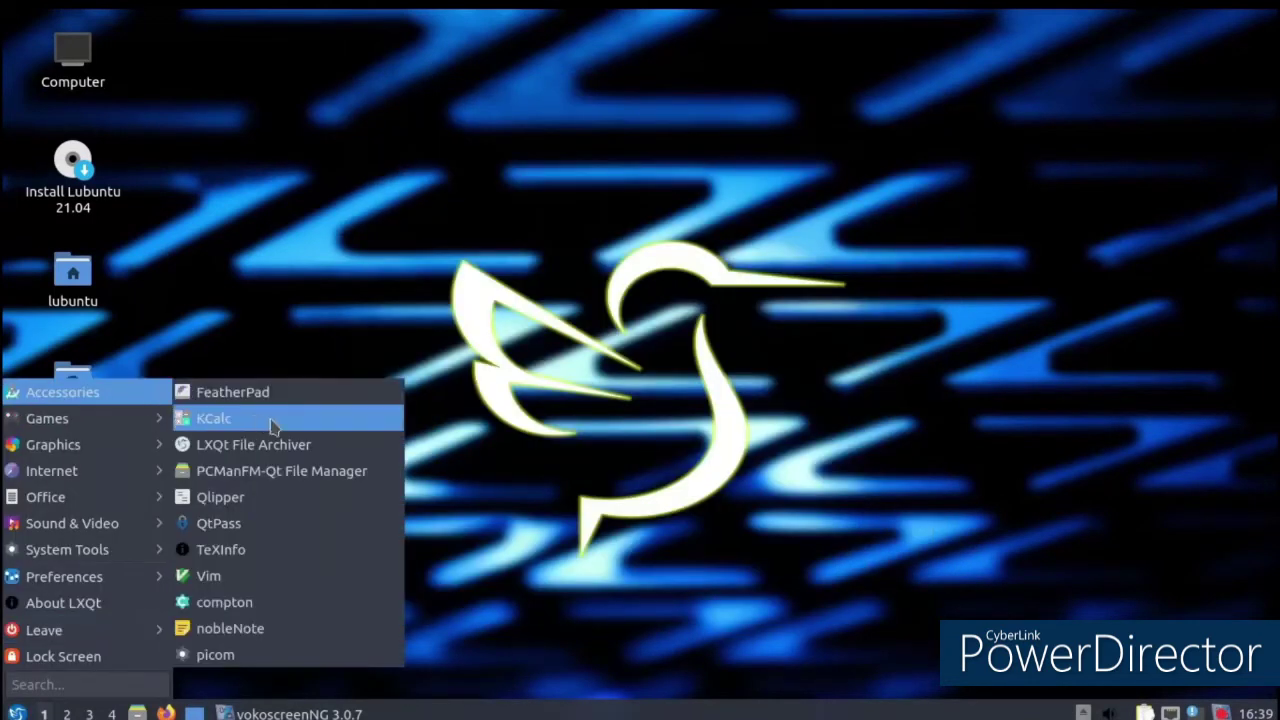
click(366, 528)
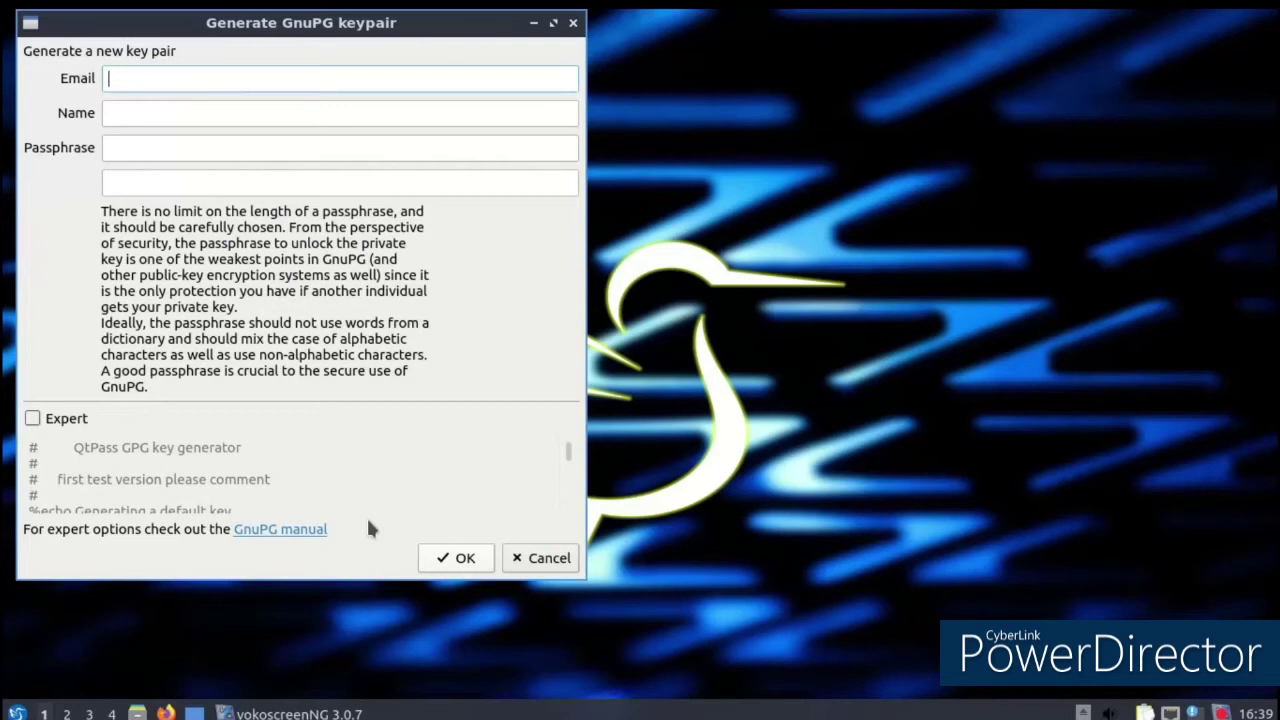
click(528, 557)
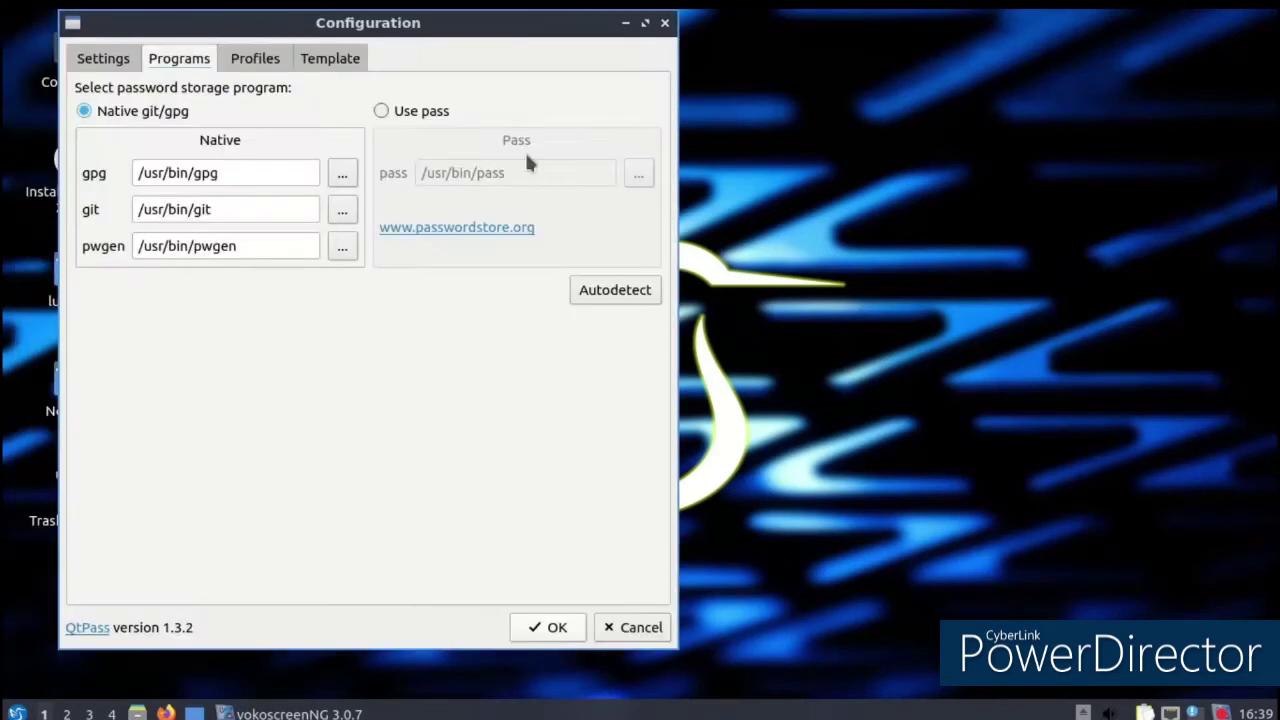
click(664, 23)
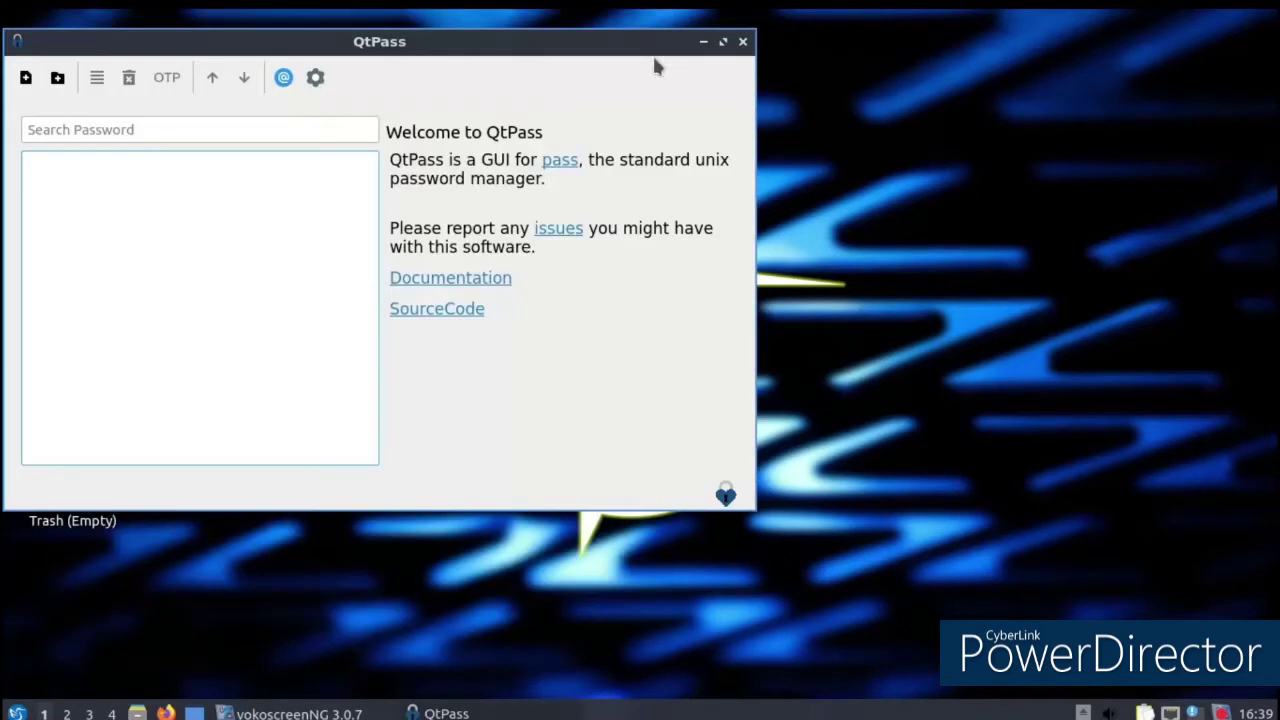
click(742, 45)
Change the desktop wallpaper to 2104-leaves.png from the Lubuntu wallpapers folder
right_click(511, 191)
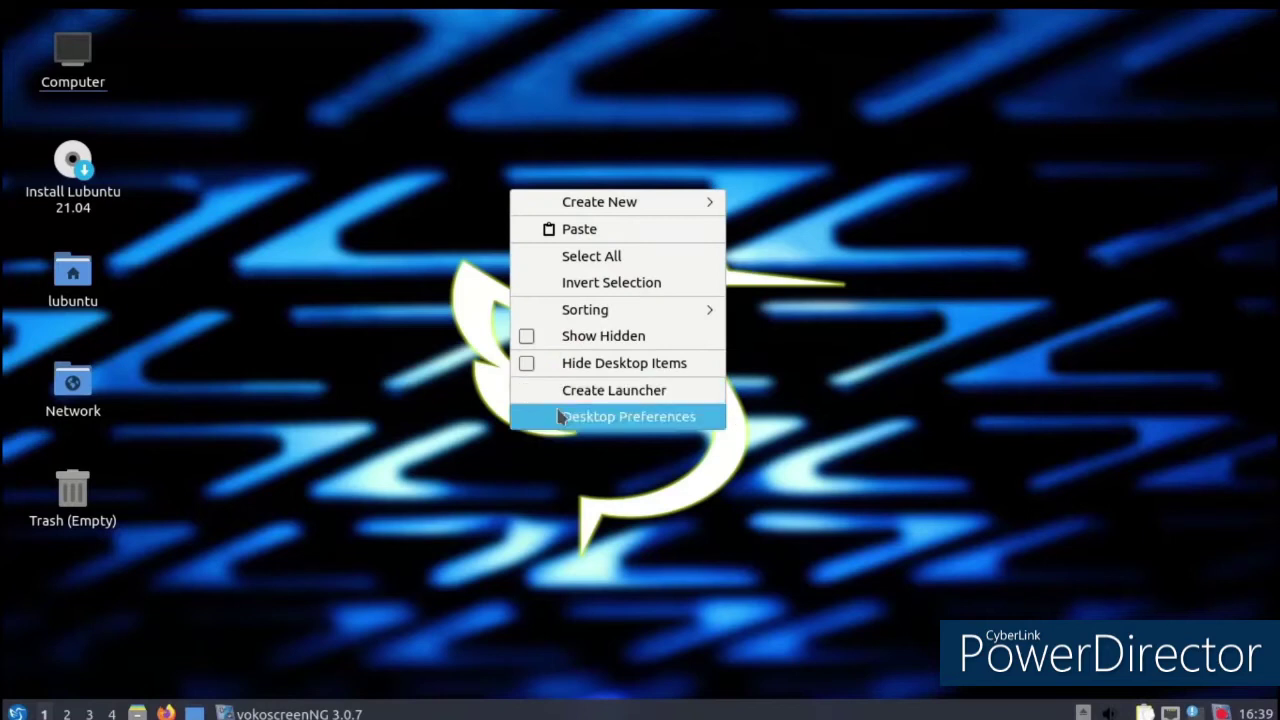
click(560, 416)
click(524, 136)
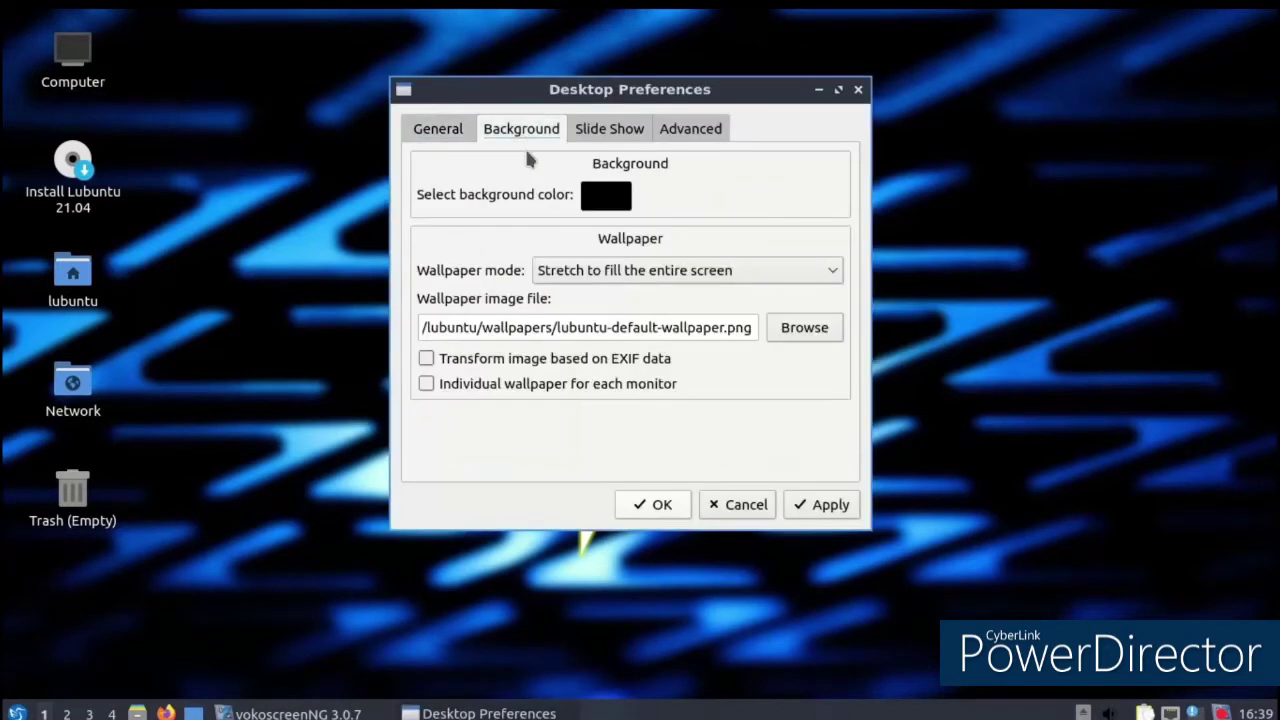
click(792, 332)
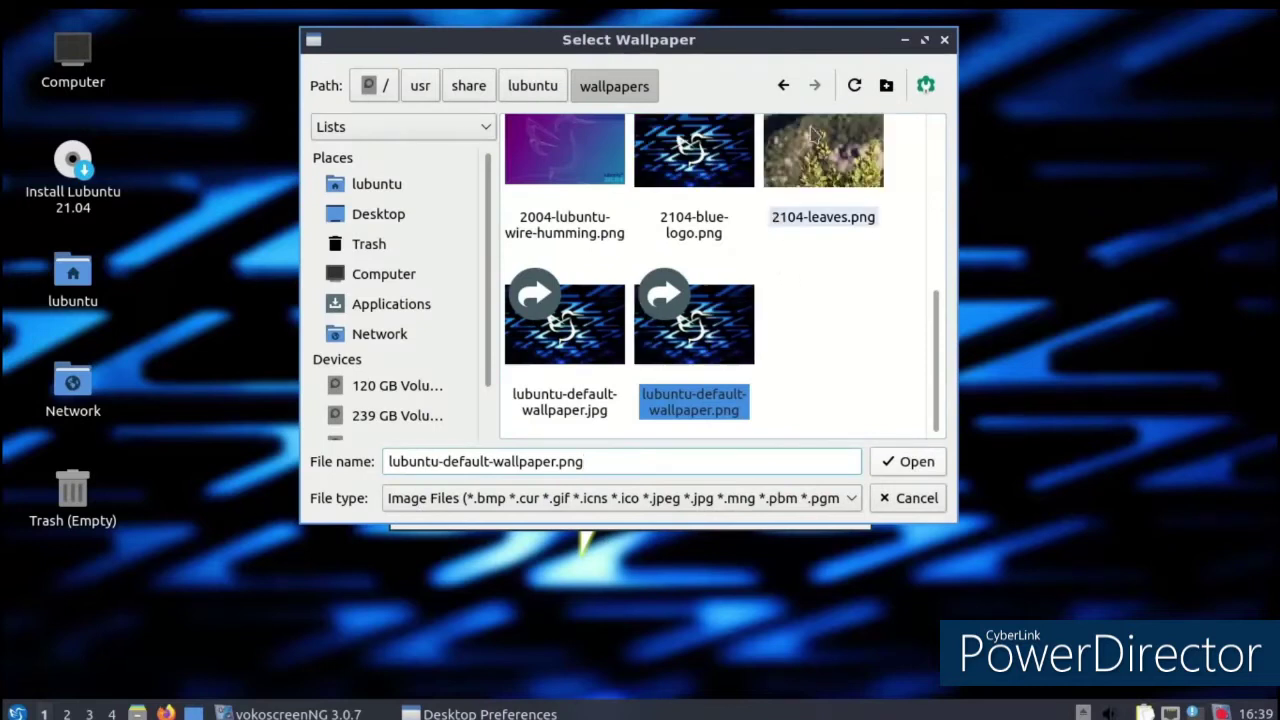
click(813, 140)
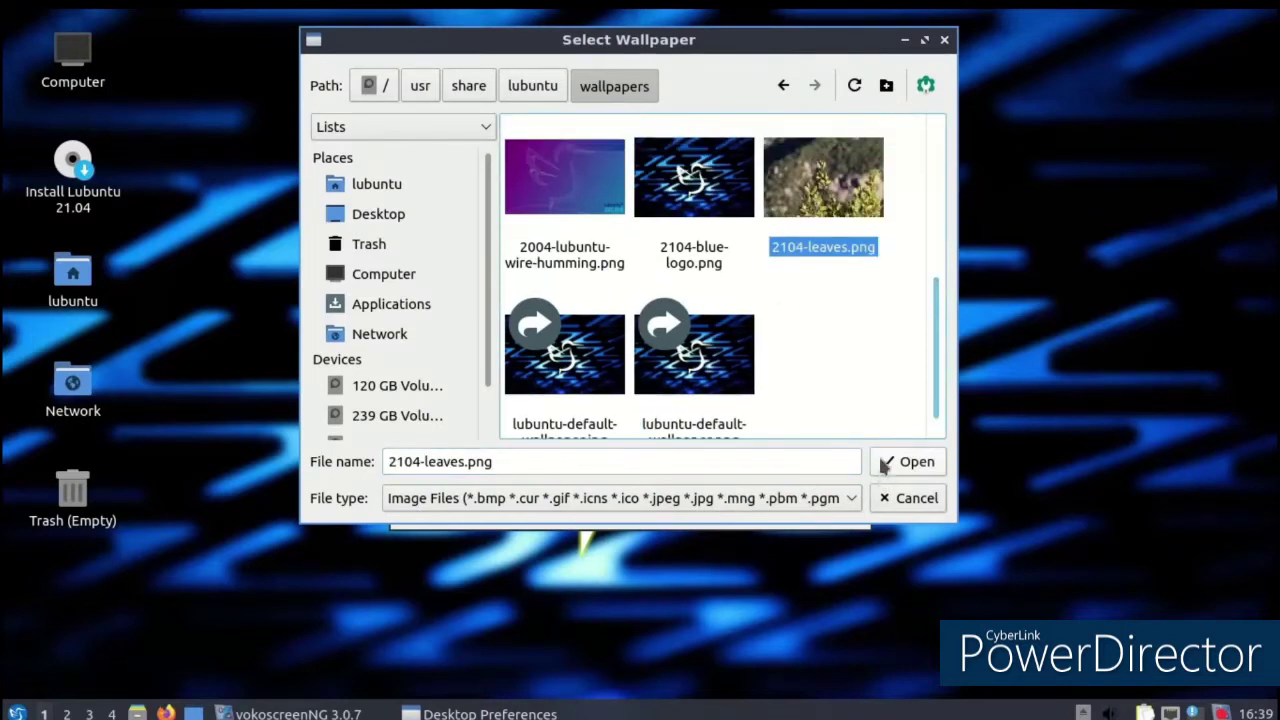
click(906, 462)
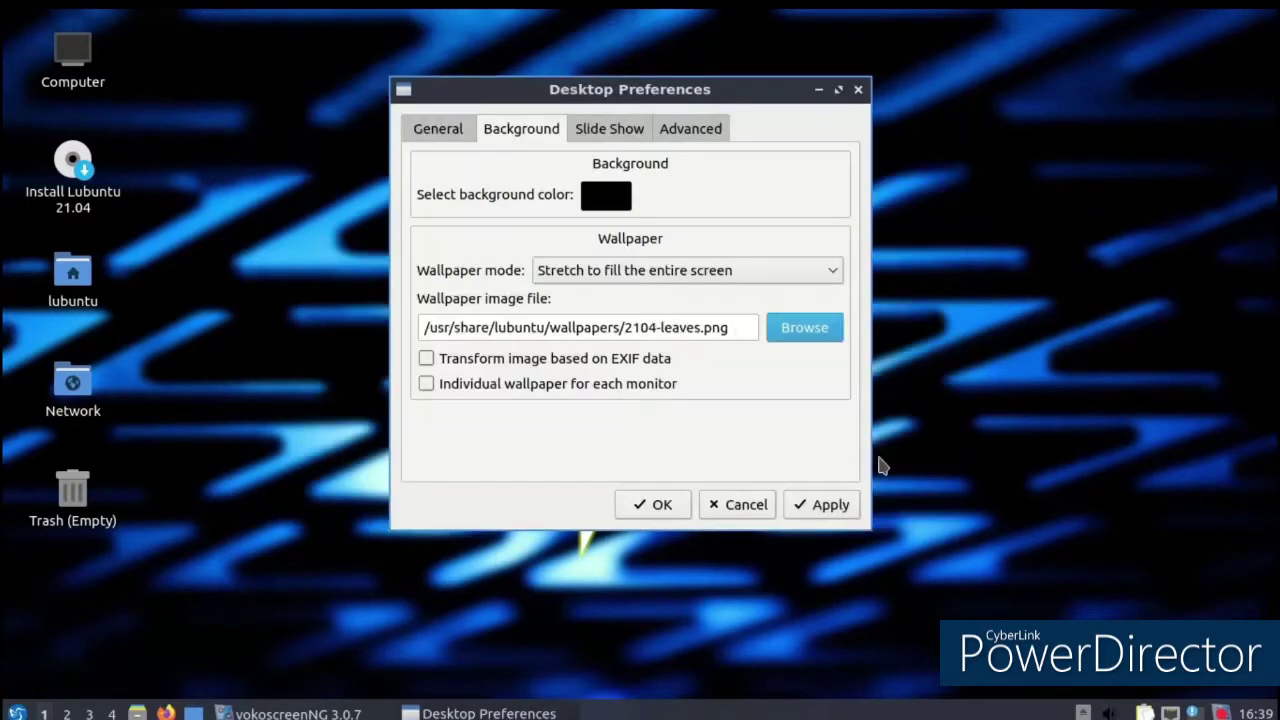
click(832, 507)
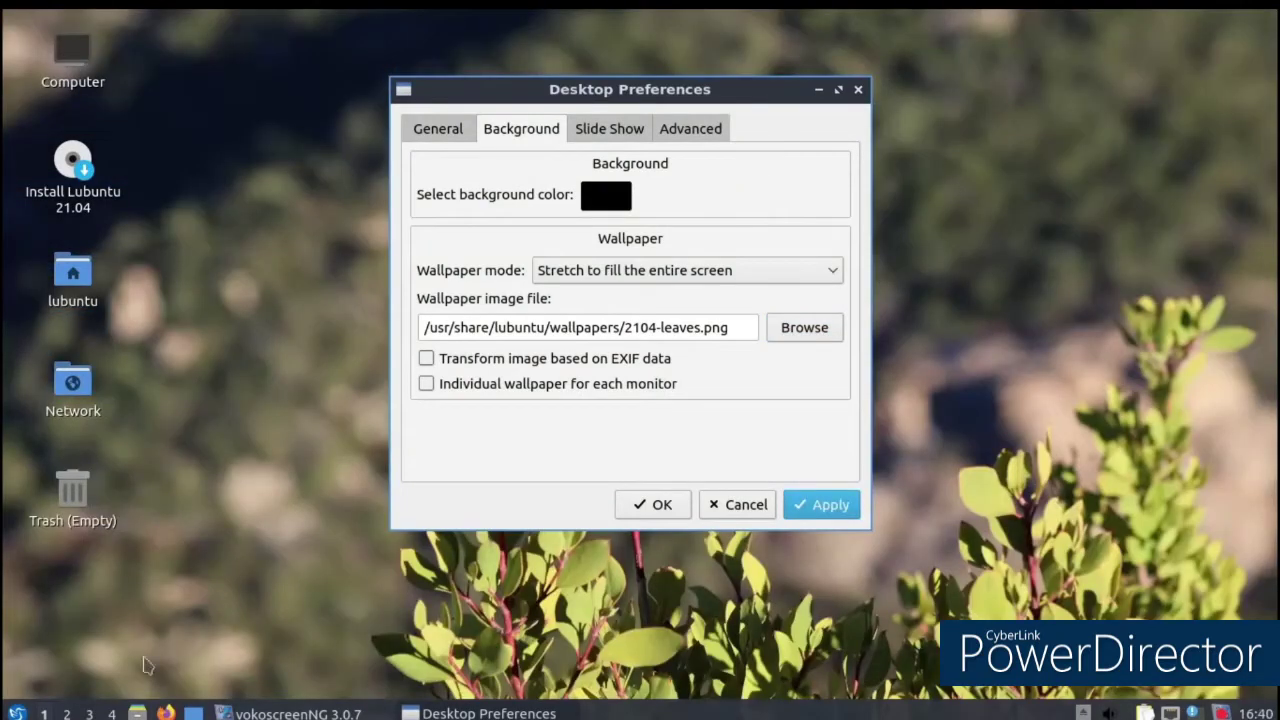
click(652, 508)
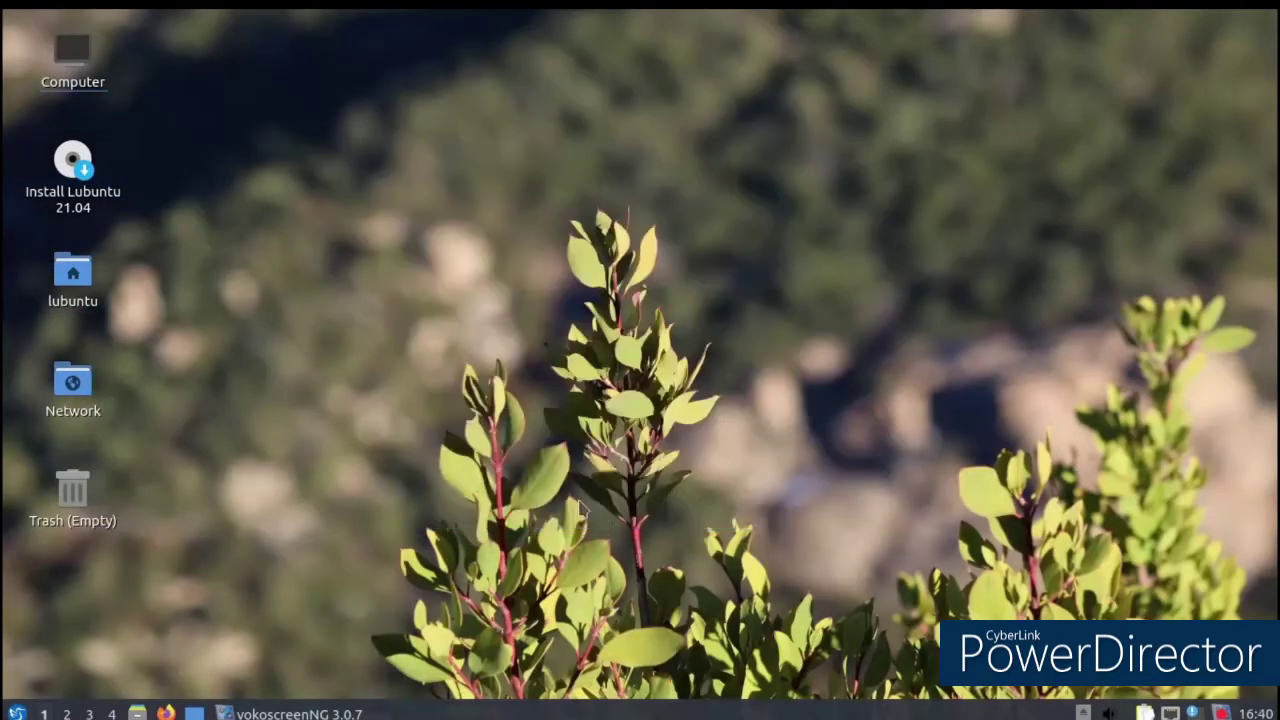
Launch Quassel IRC, view the identity page of its setup wizard, cancel the wizard and close the program
click(17, 712)
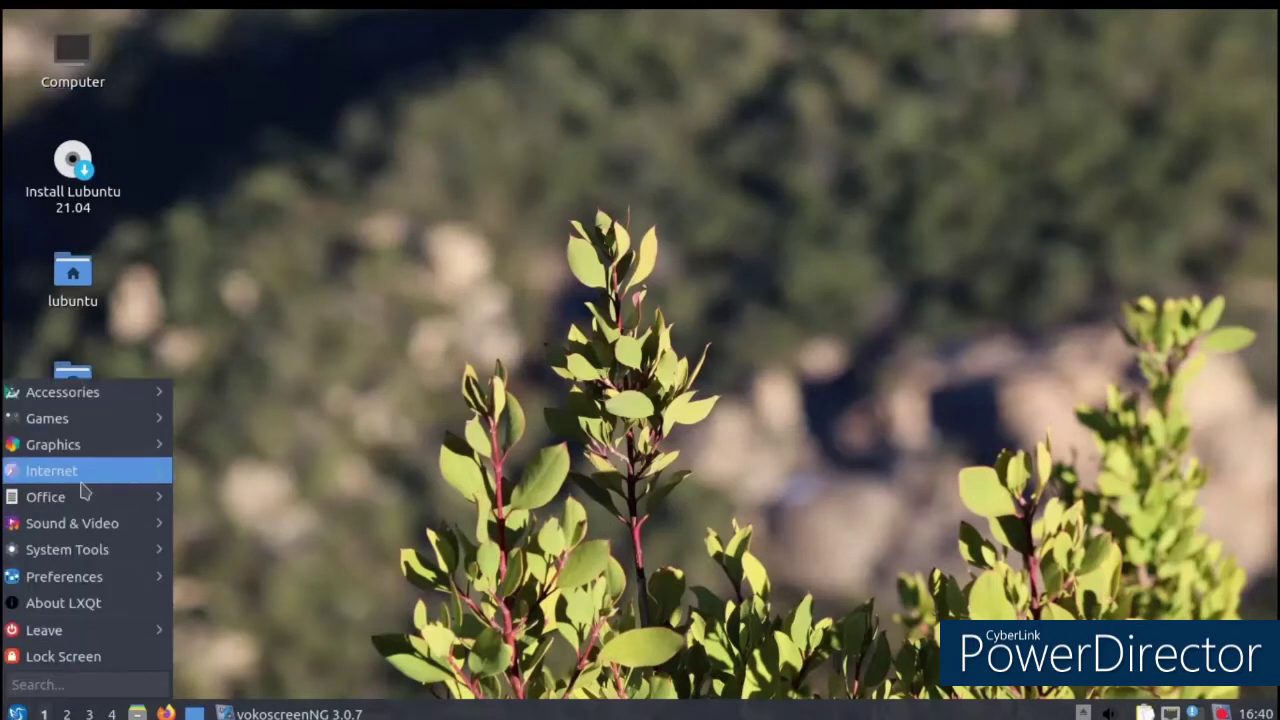
mouse_move(86, 482)
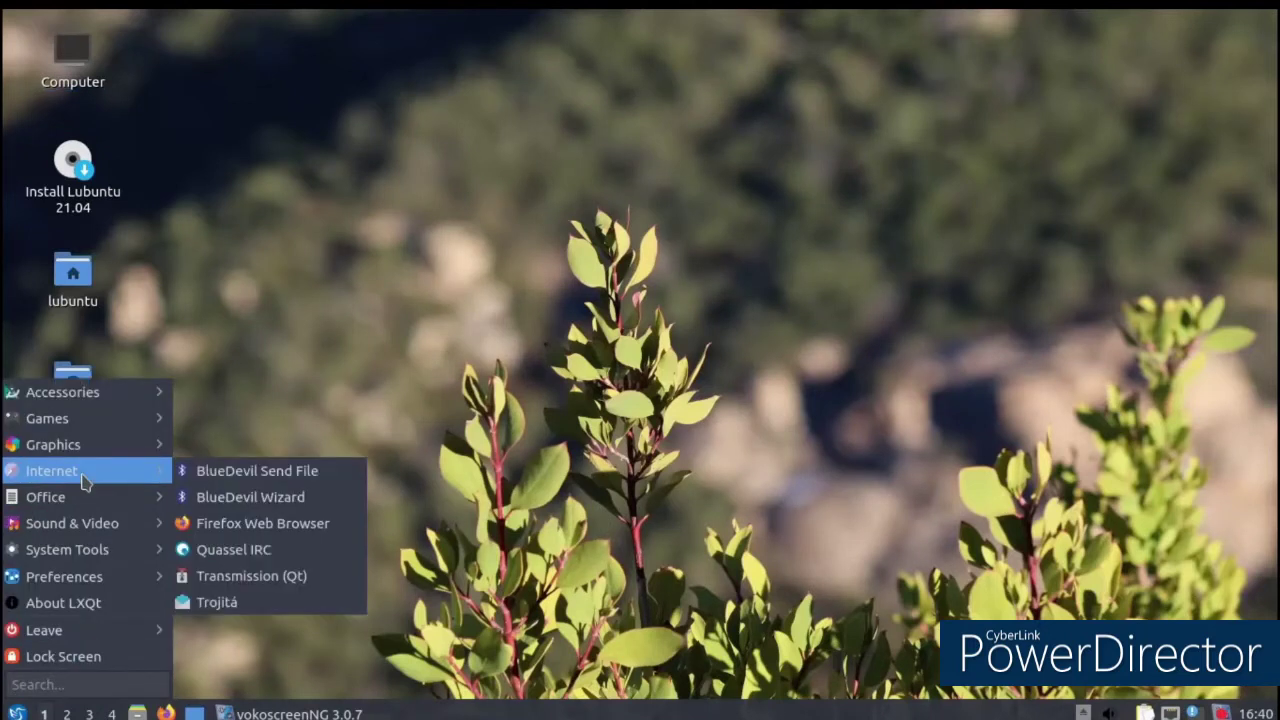
click(312, 548)
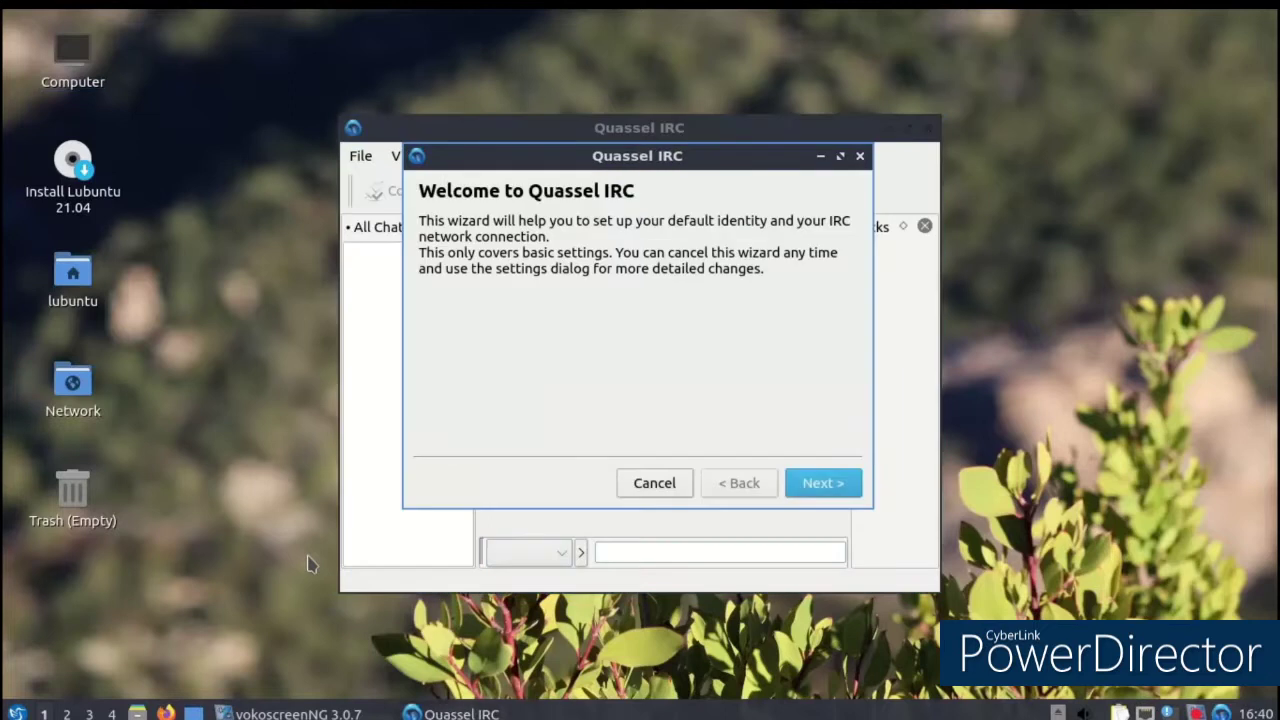
click(810, 483)
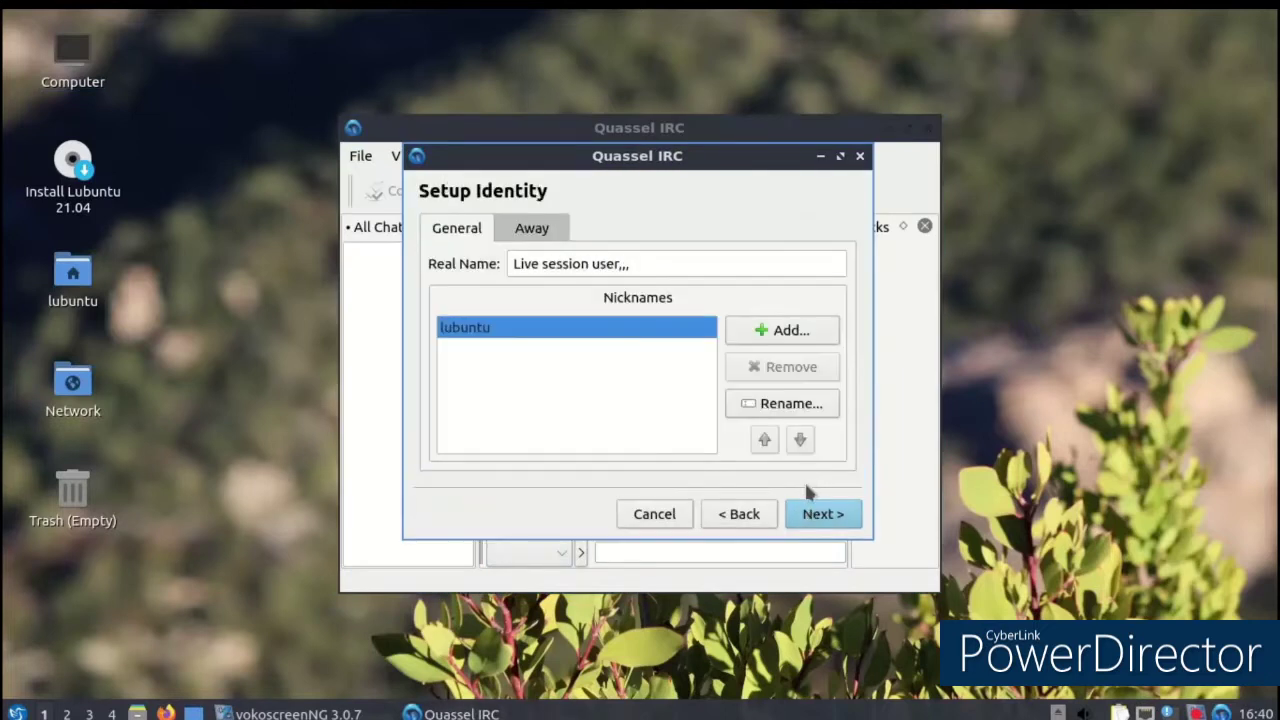
click(654, 514)
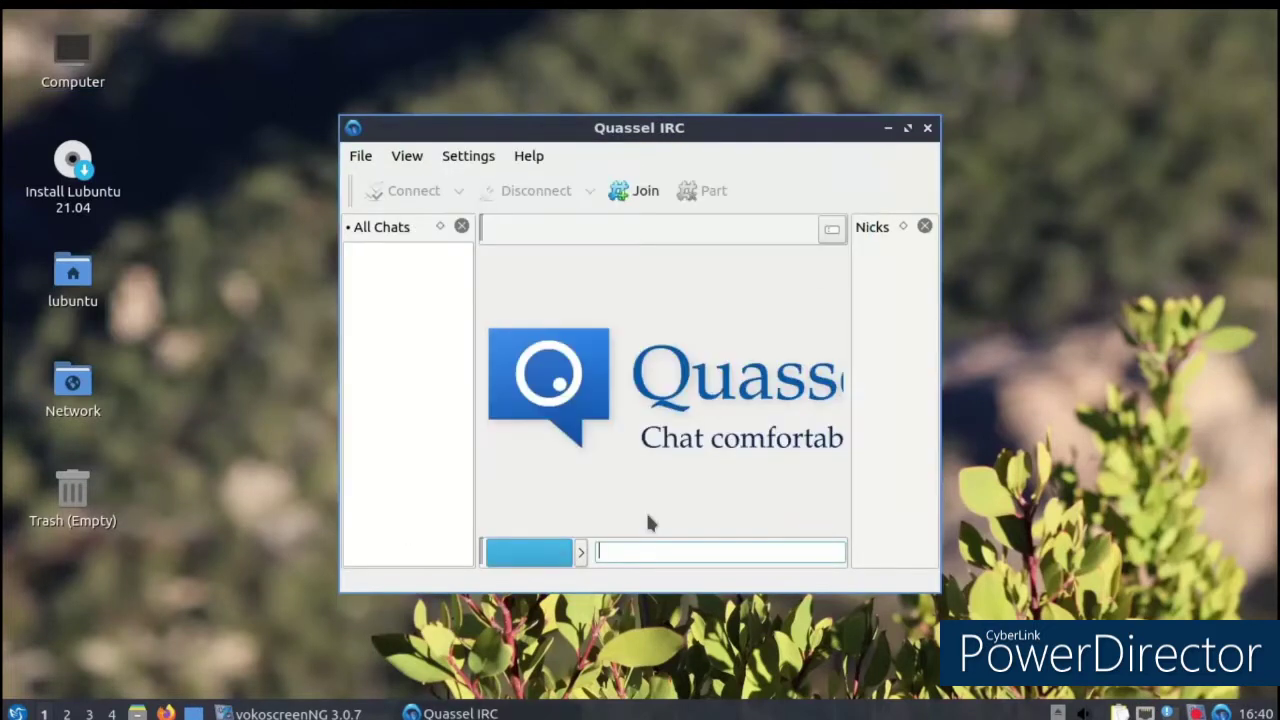
click(927, 128)
Launch the Firefox web browser and open a new tab
key(super)
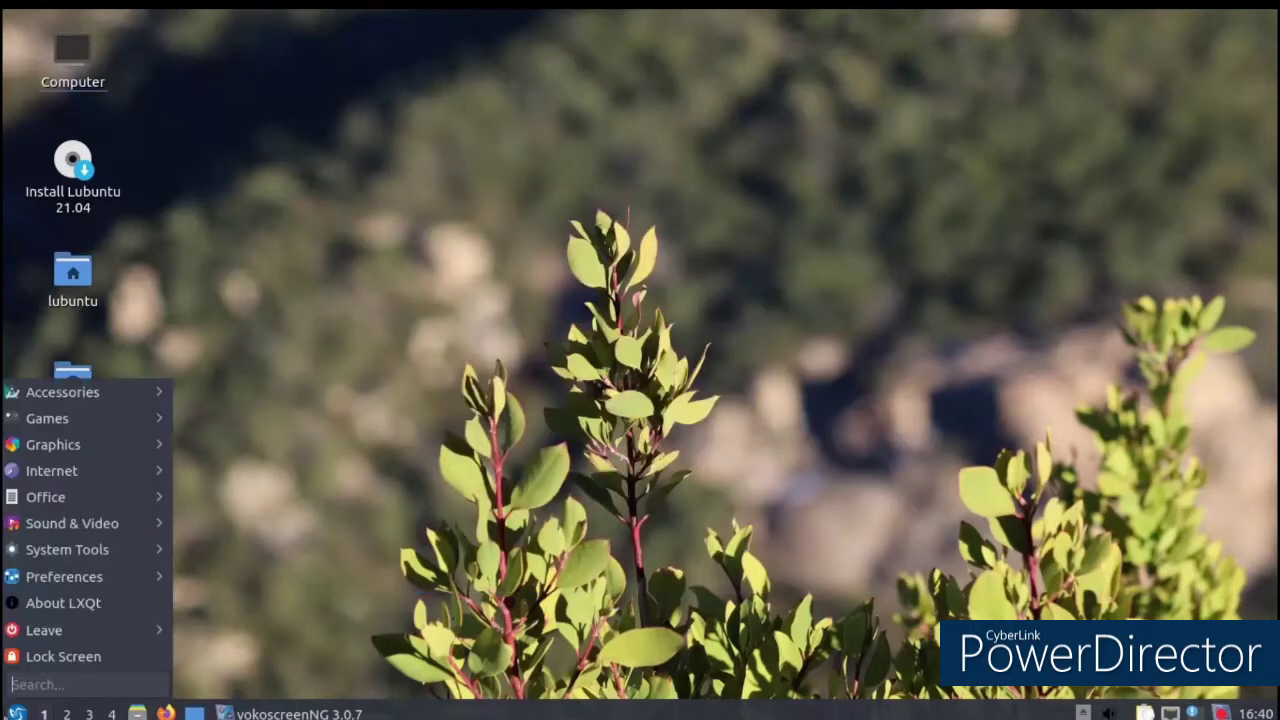
mouse_move(92, 474)
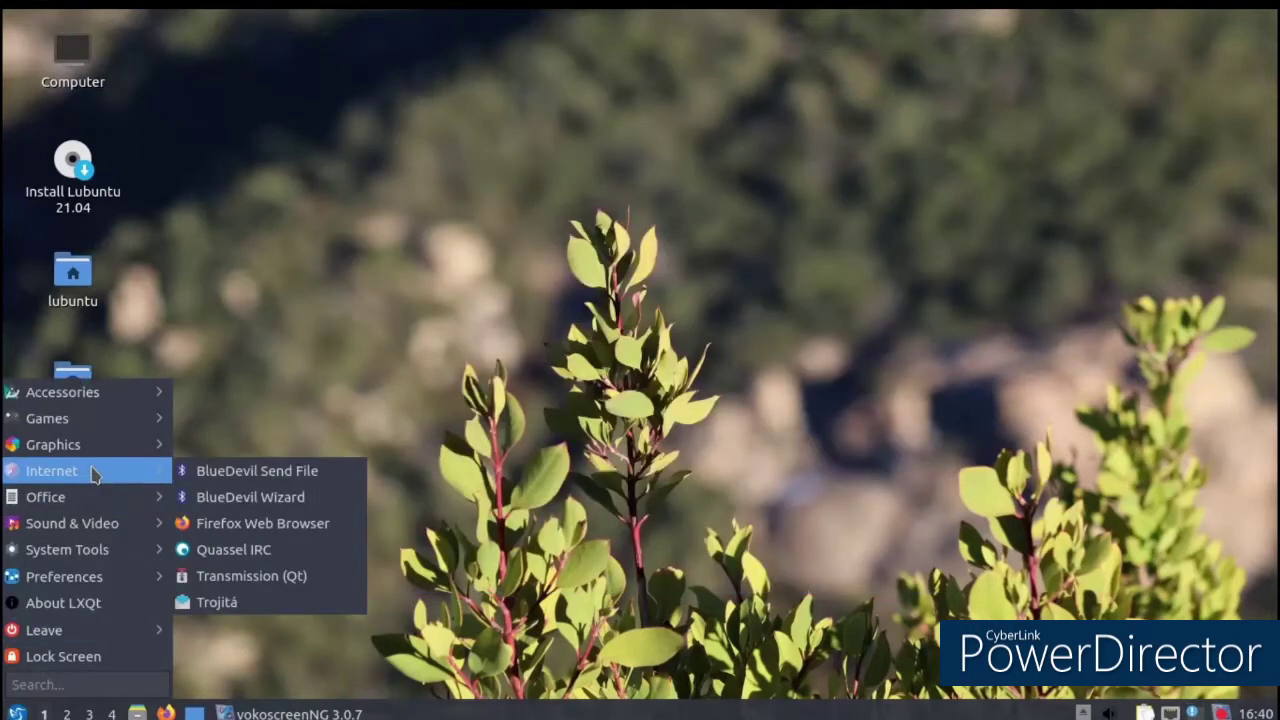
click(232, 541)
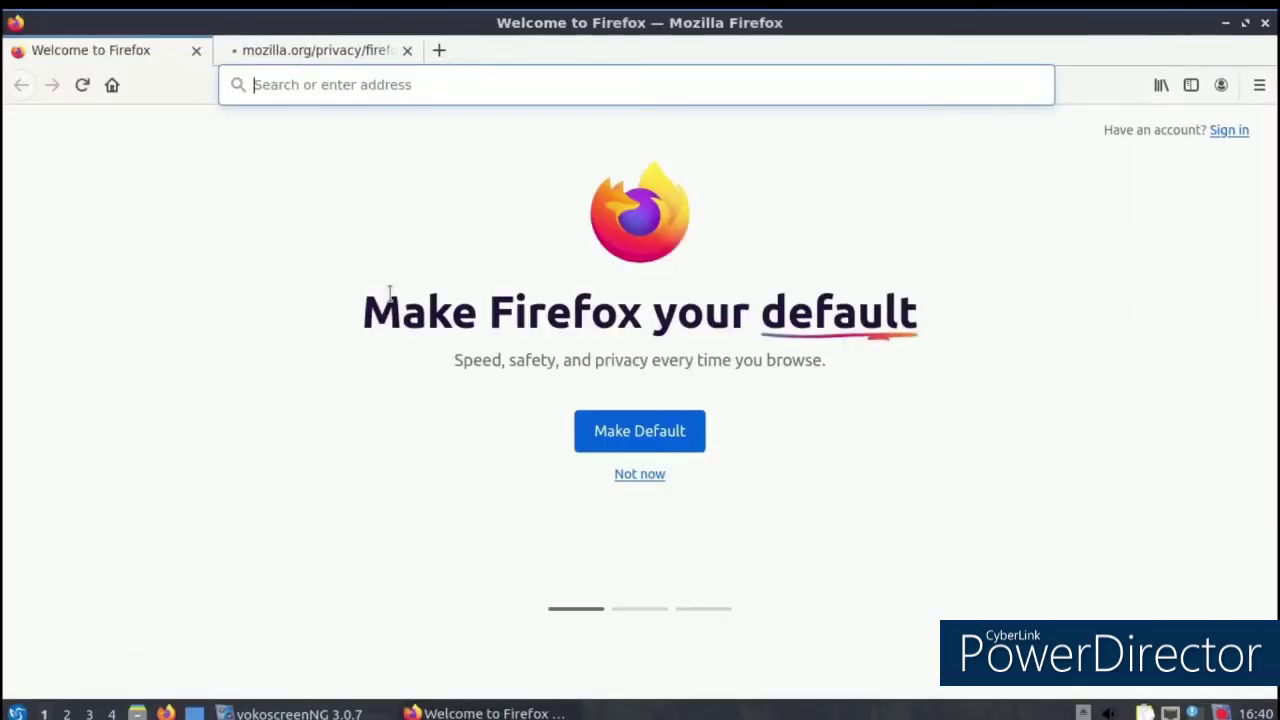
click(440, 49)
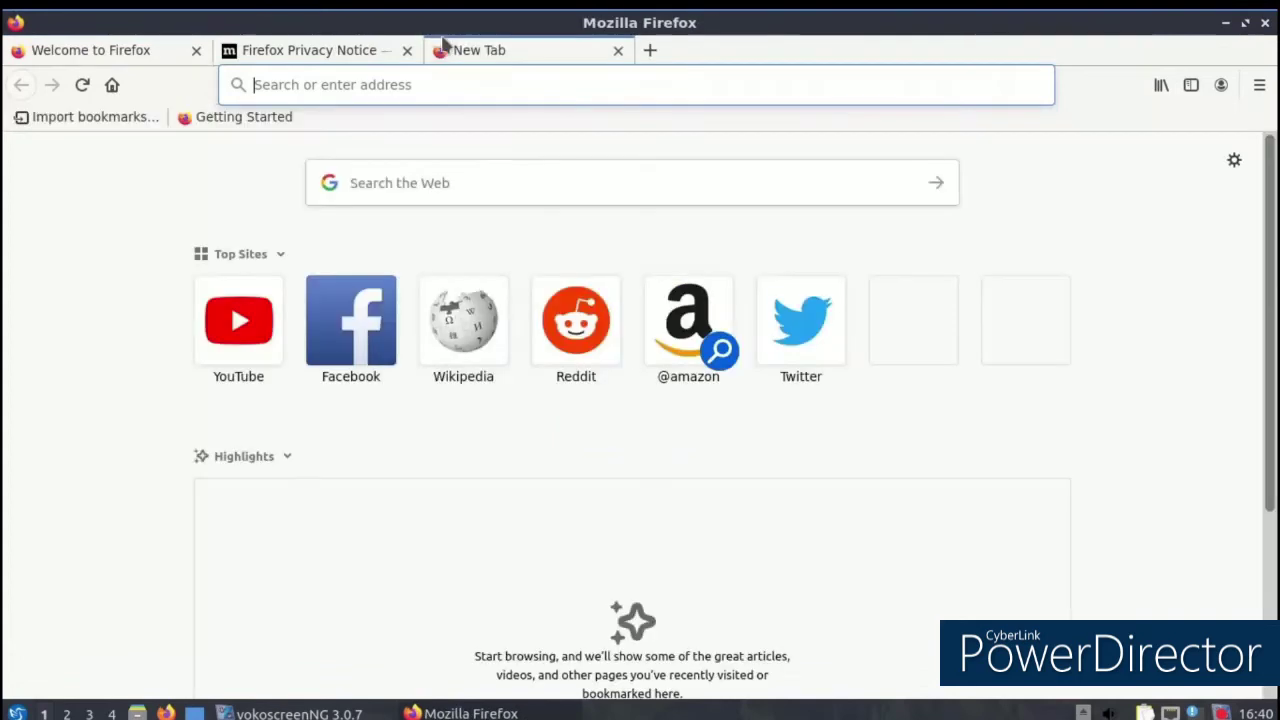
Search the web for "wallpaper 4k" from the new tab page, minimizing the vokoscreenNG window that covers it
click(413, 174)
key(alt+Tab)
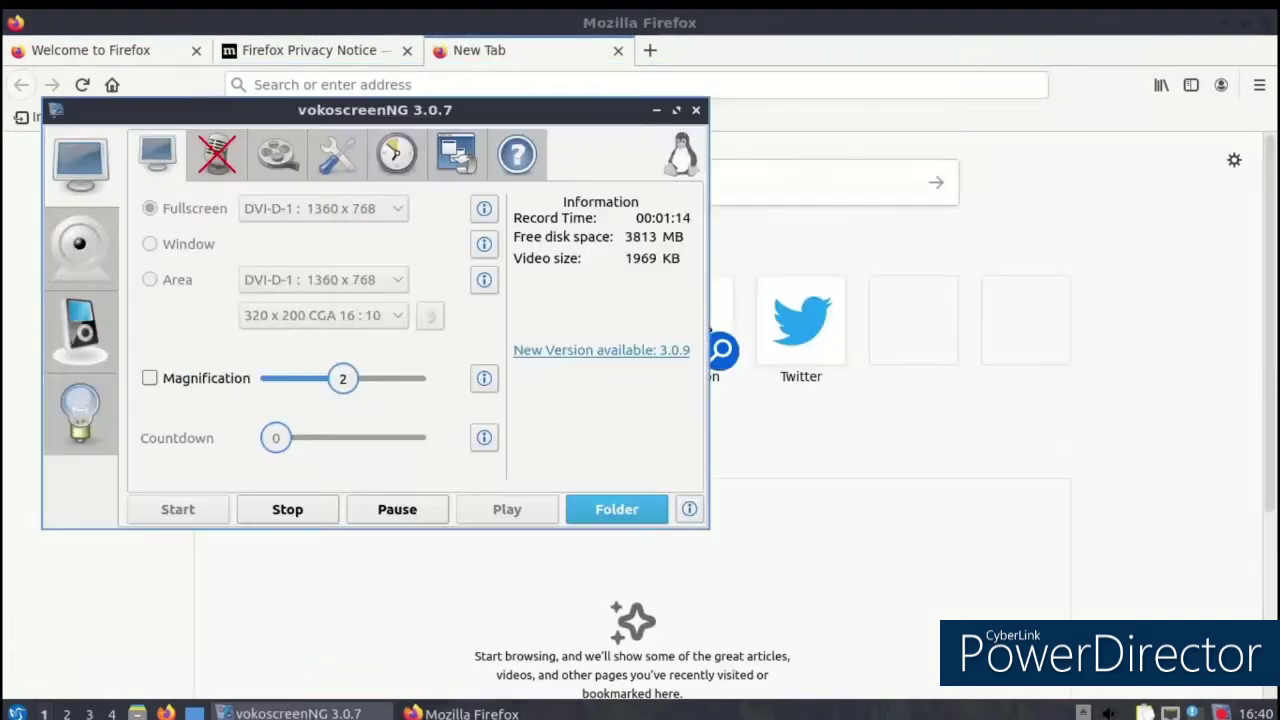
click(656, 111)
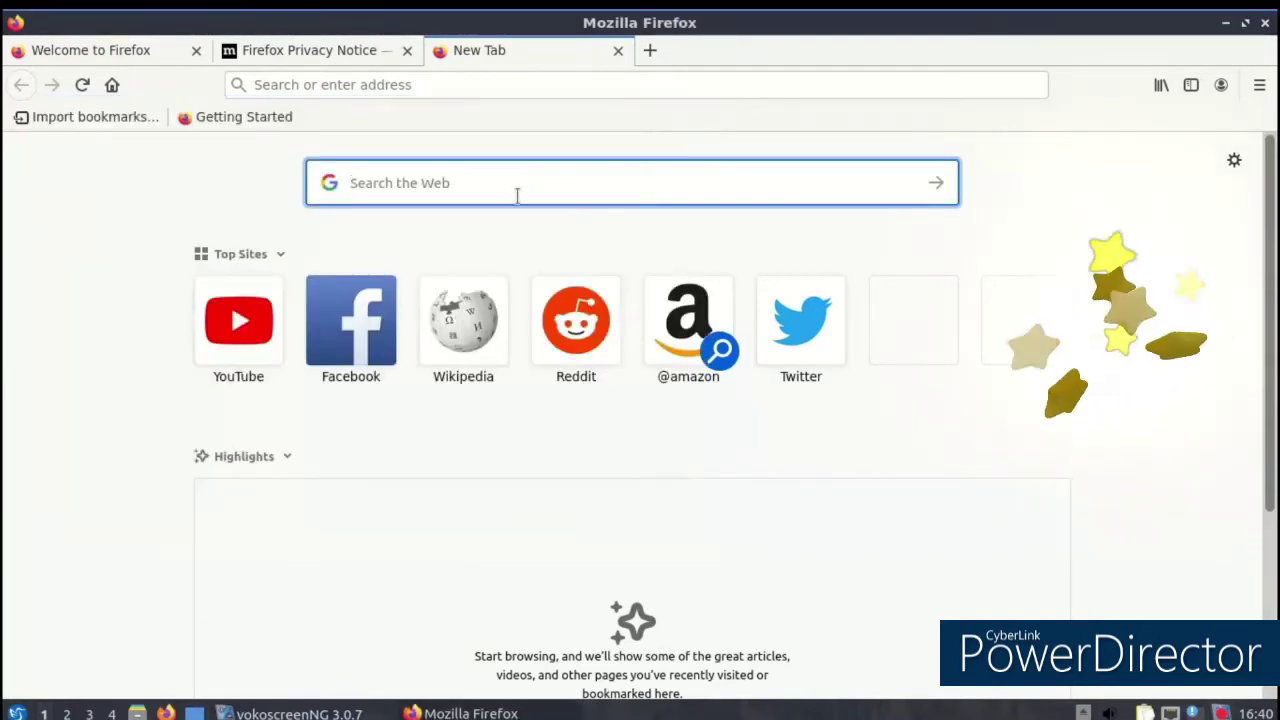
text(wal)
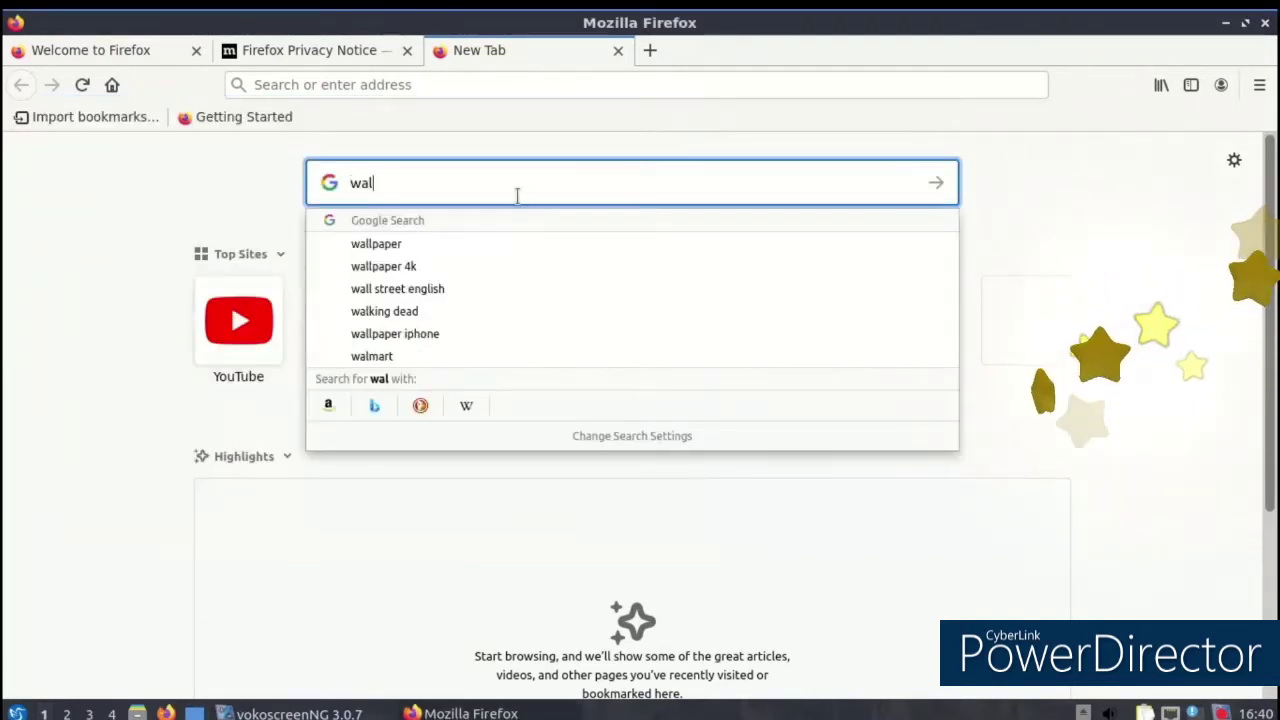
key(Down)
key(Down)
key(Return)
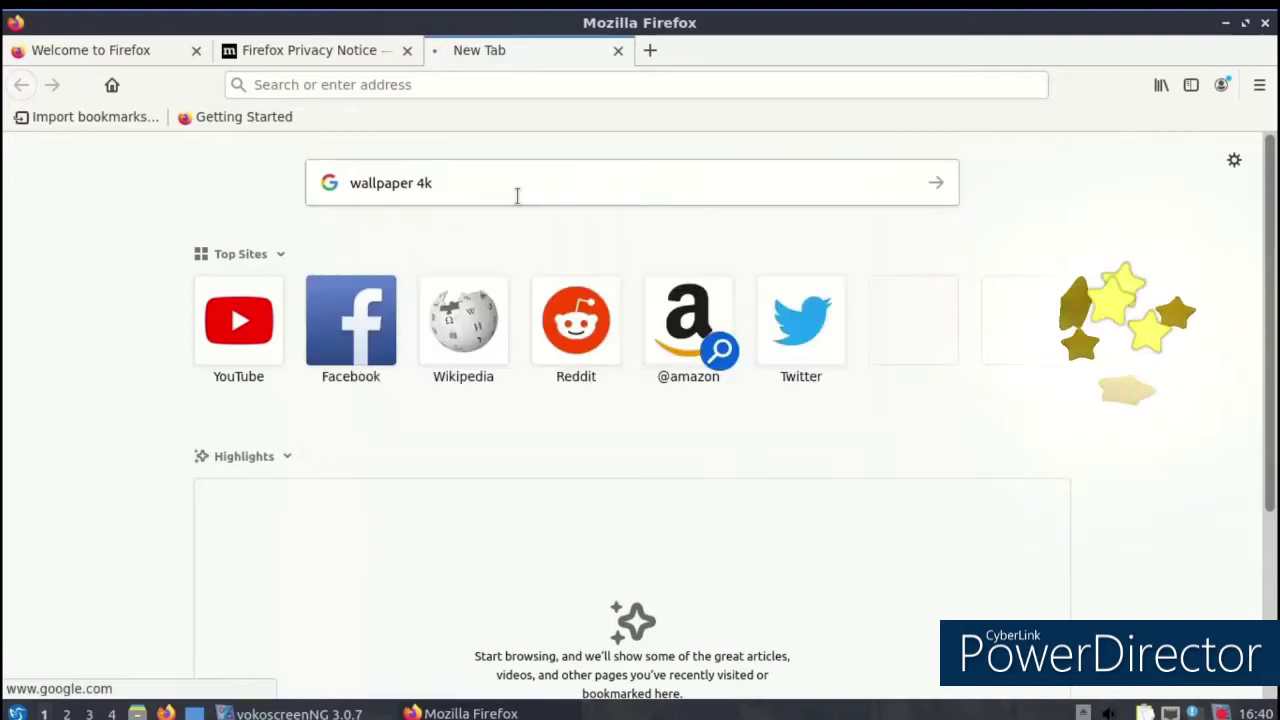
Dismiss Google's cookie consent notice and open the Pexels result for wallpaper 4k photos
scroll(856, 524, down, 5)
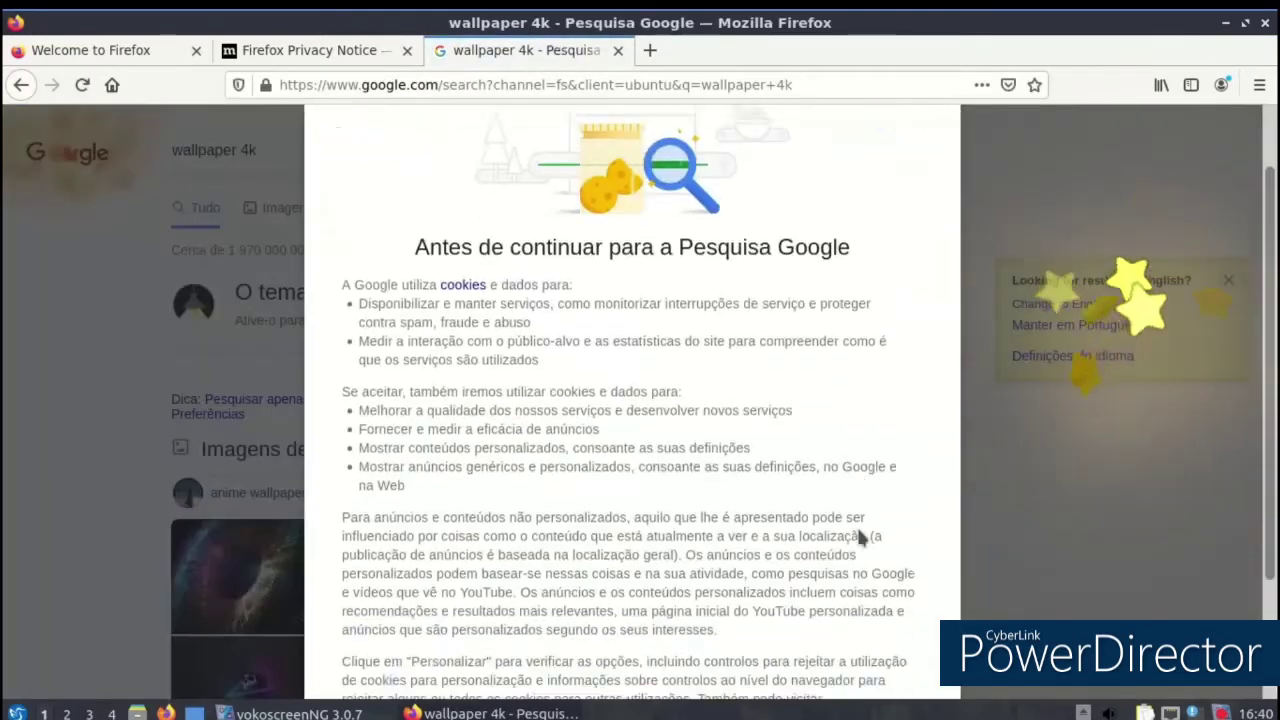
click(722, 630)
scroll(588, 553, down, 4)
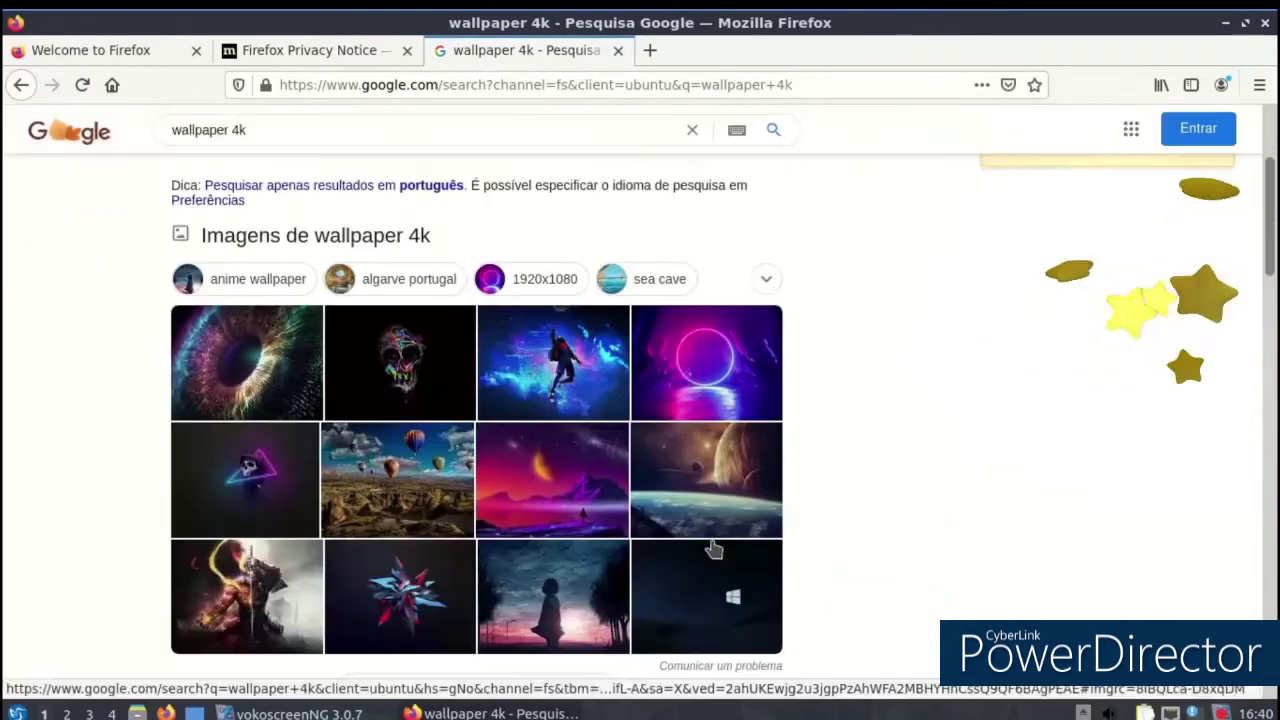
click(414, 626)
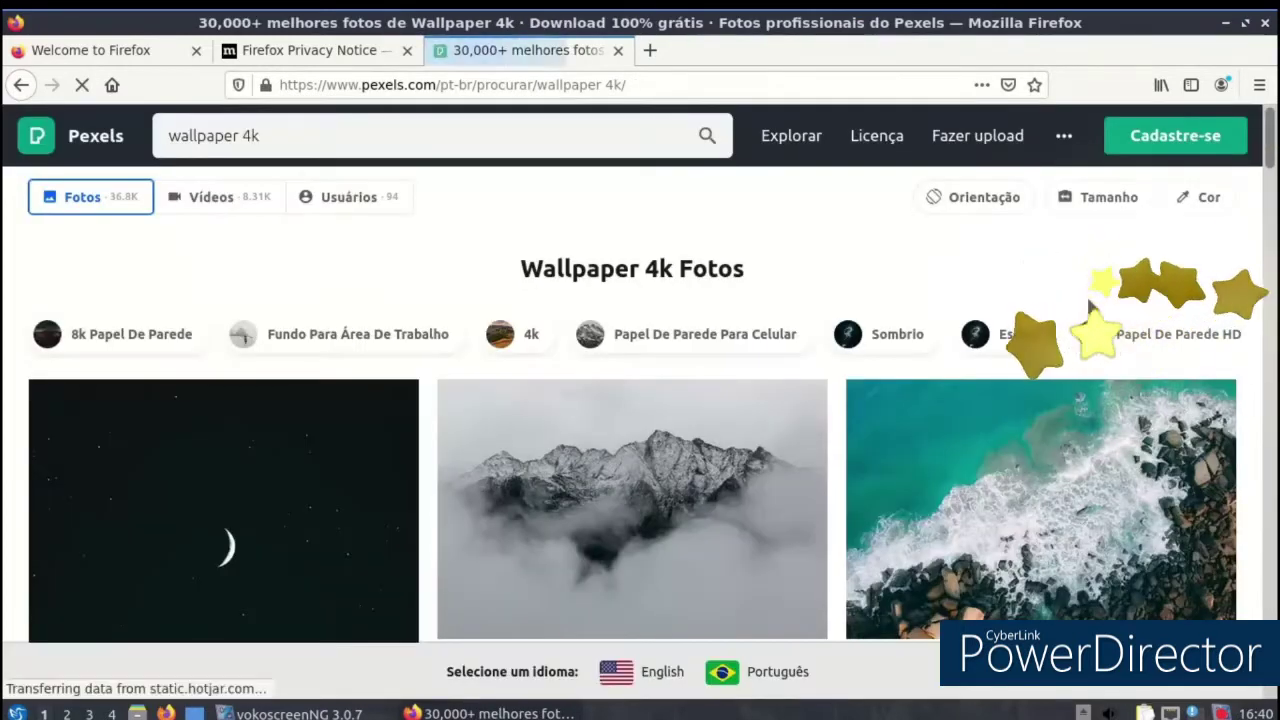
Open the blue butterflies photo "Close Up Da Folha" from the Pexels results and save it to disk as pexels-pixabay-326055.jpg
scroll(1110, 340, down, 4)
scroll(1057, 370, down, 4)
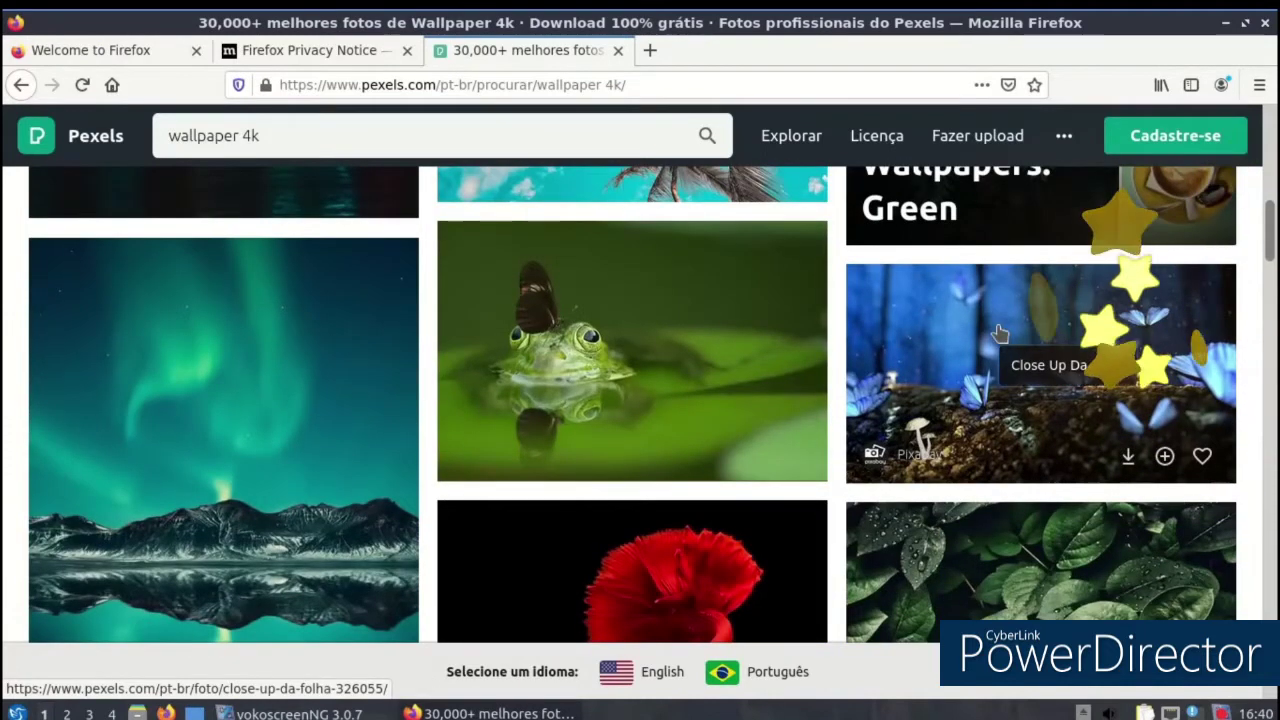
click(953, 328)
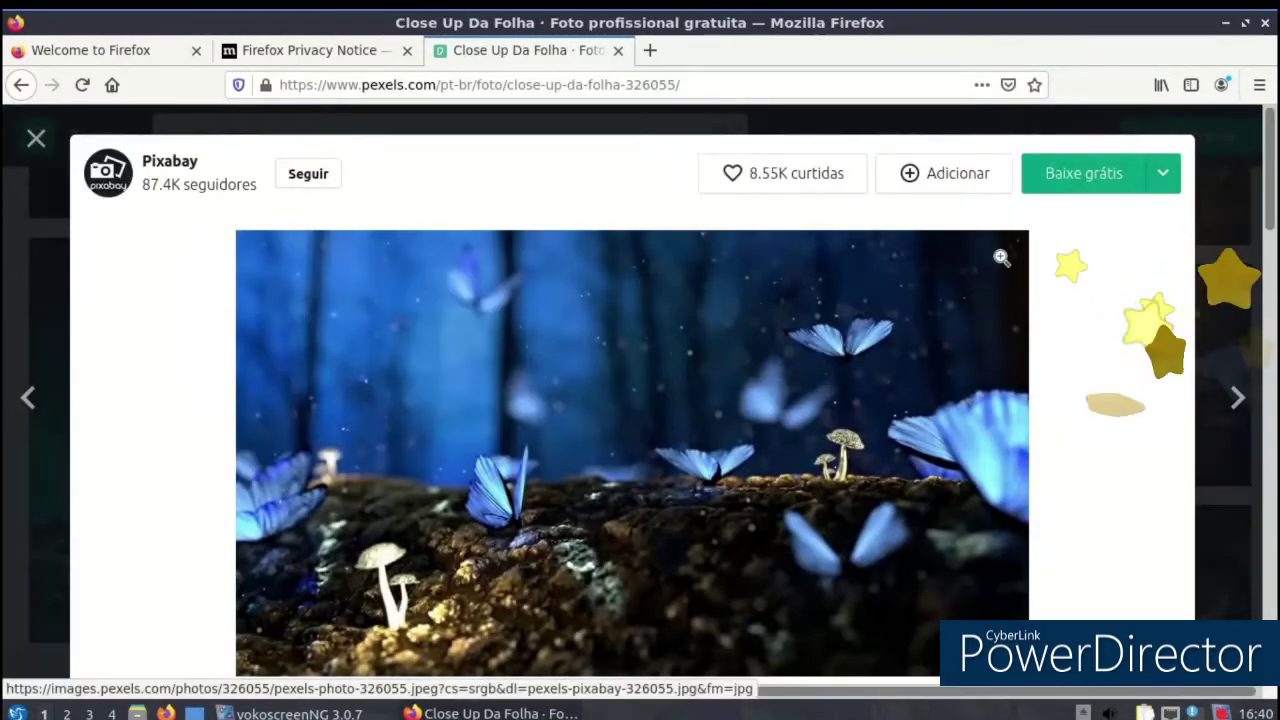
click(1058, 190)
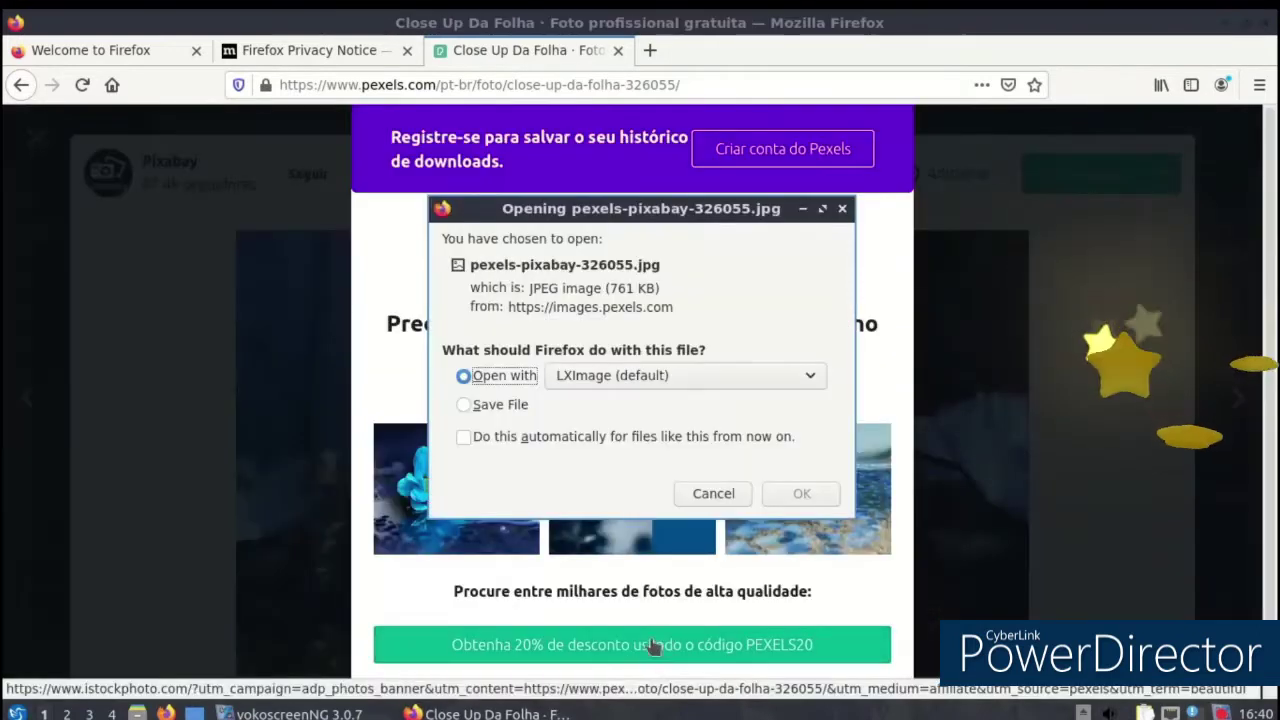
click(463, 405)
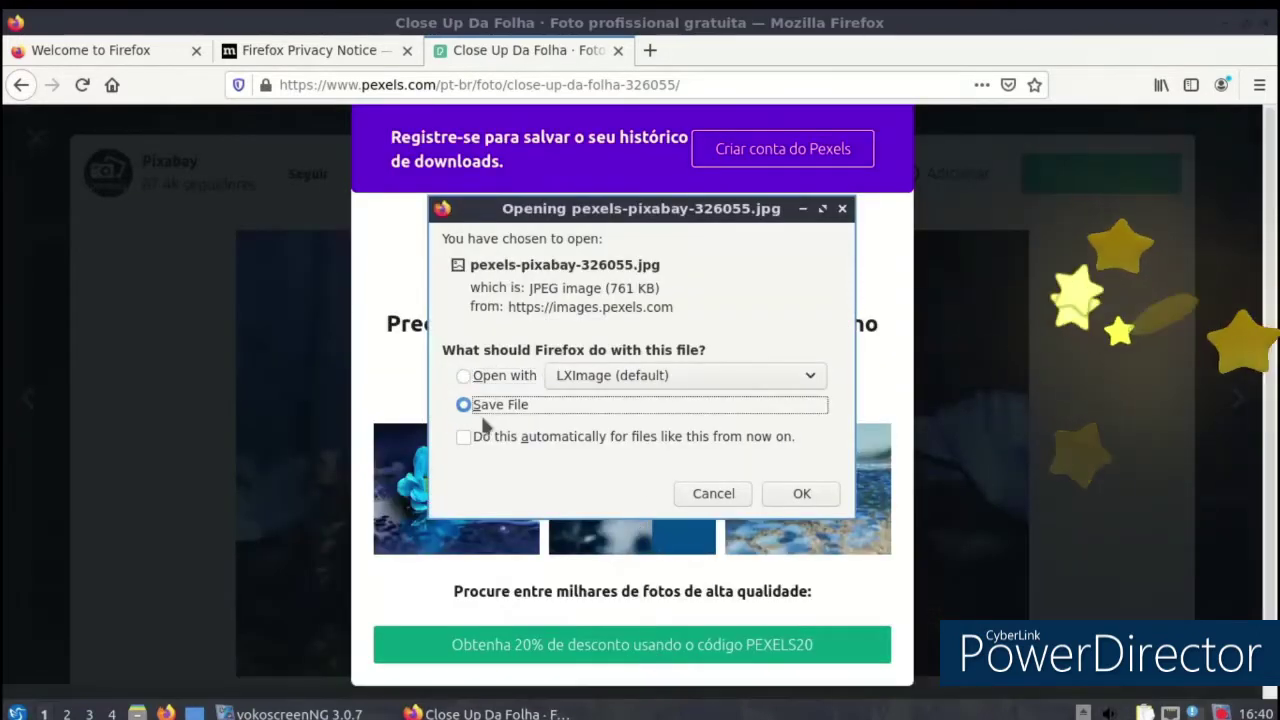
click(800, 494)
Return to the Pexels results, save the "Reflexo Da Montanha No Lago Braies" photo to disk, and quit Firefox with all its tabs
click(20, 84)
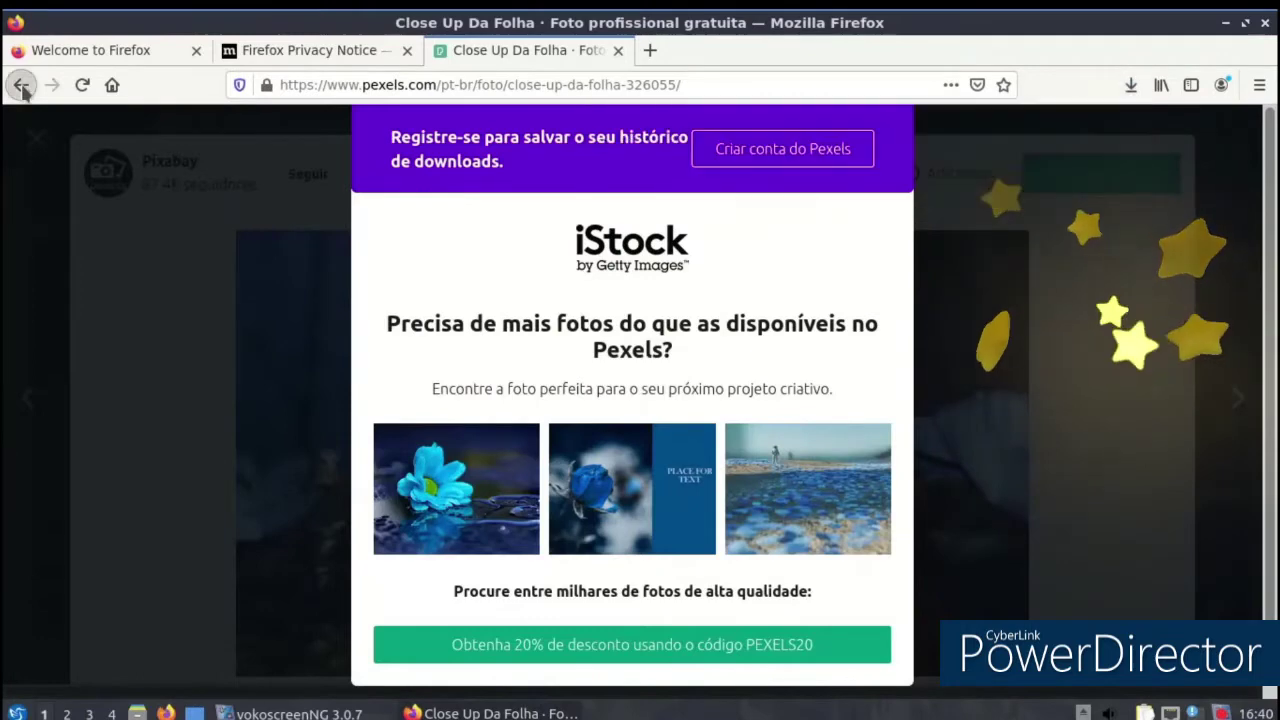
scroll(475, 344, down, 3)
scroll(475, 344, down, 10)
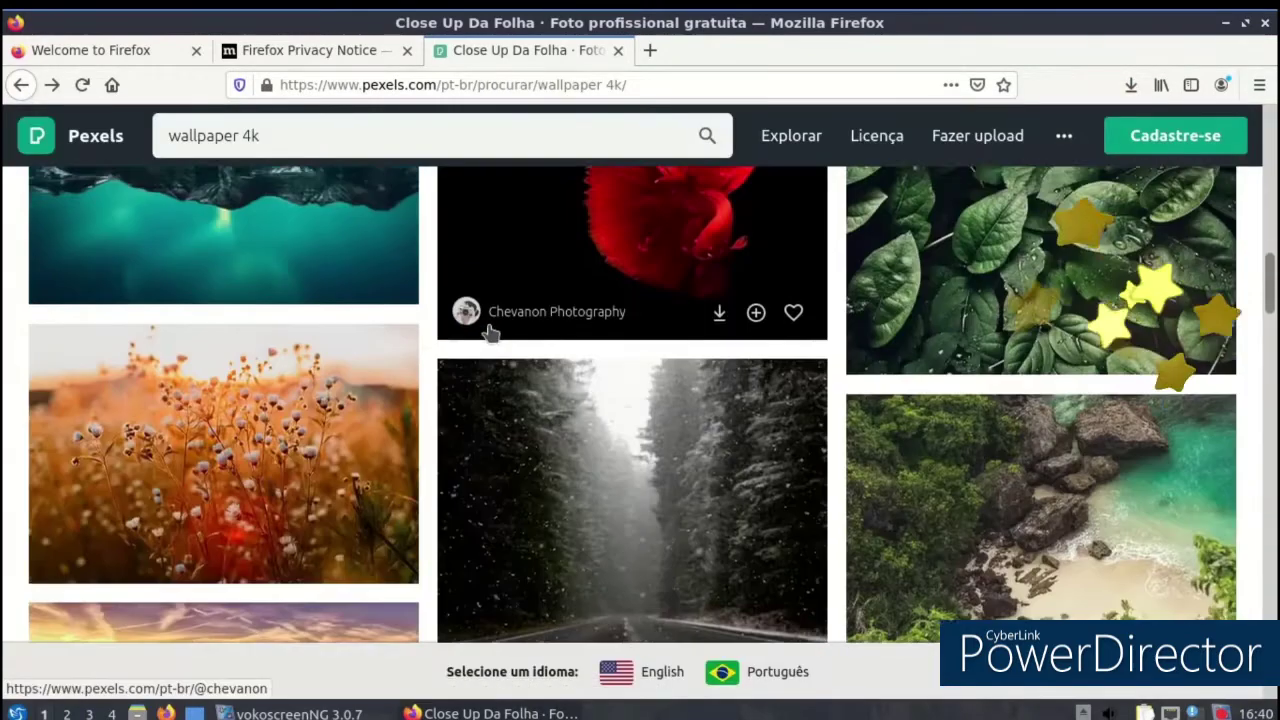
scroll(517, 350, down, 4)
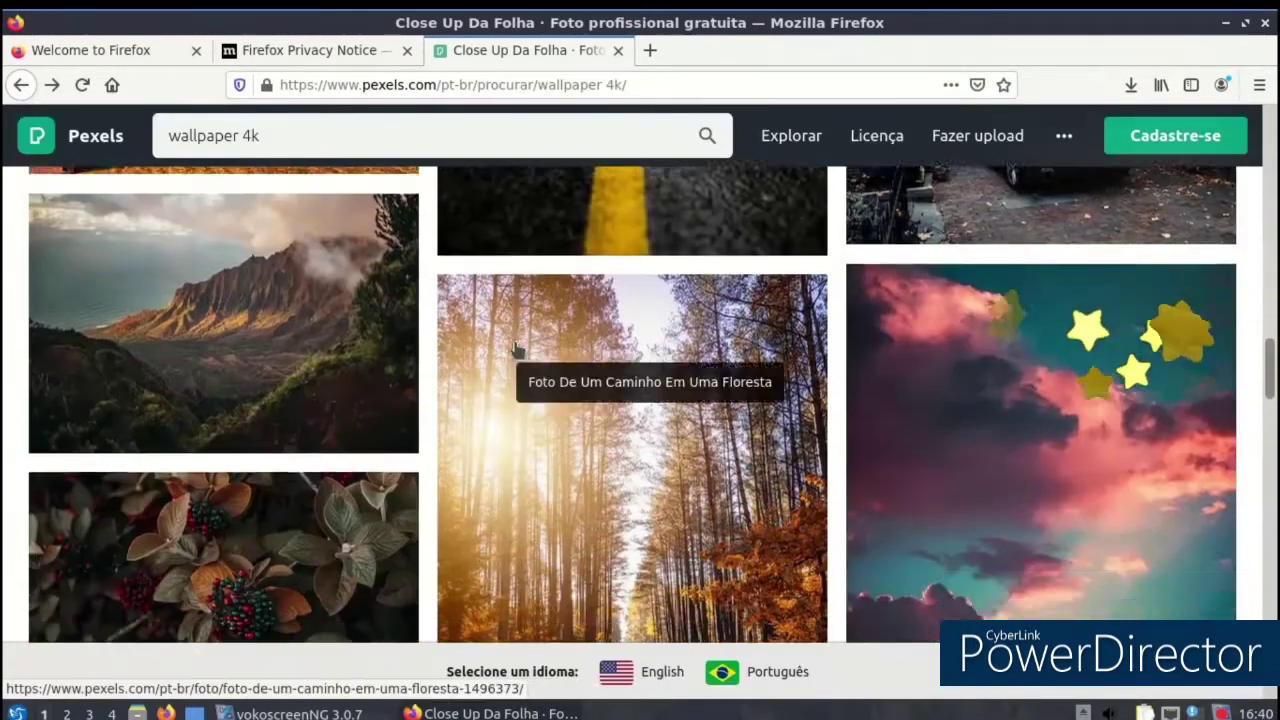
scroll(510, 363, down, 7)
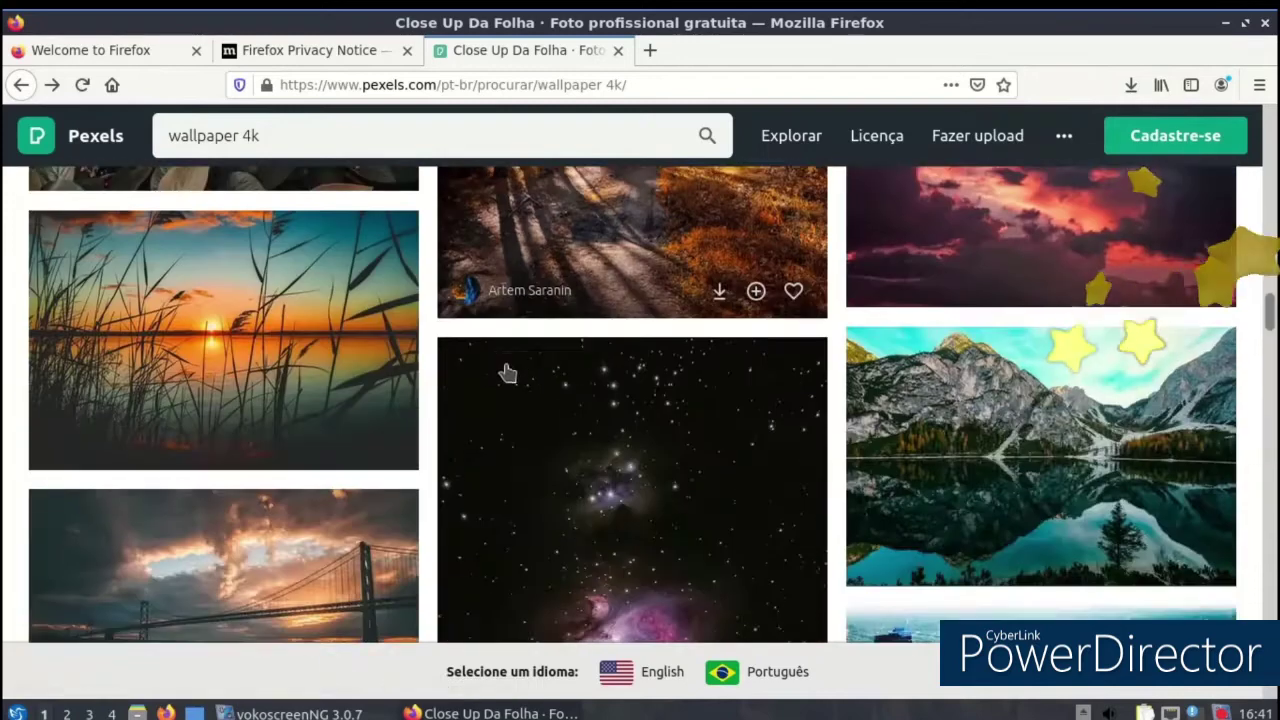
scroll(938, 362, up, 2)
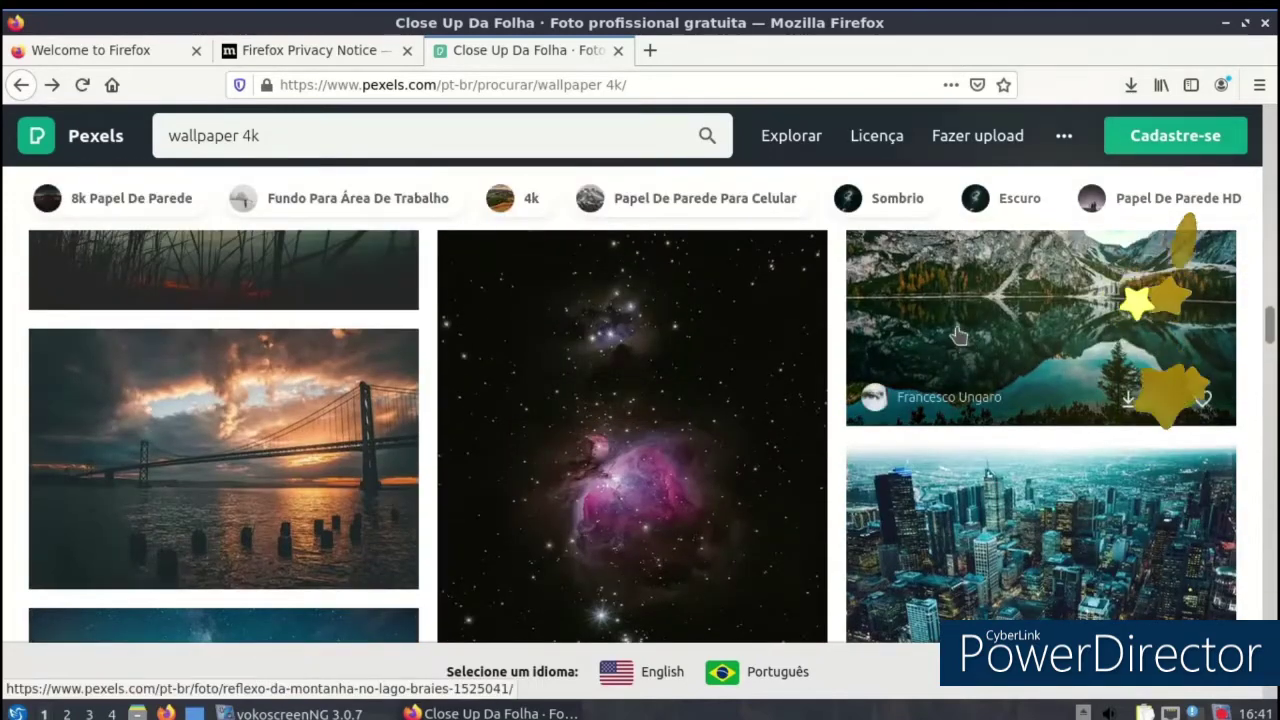
click(938, 305)
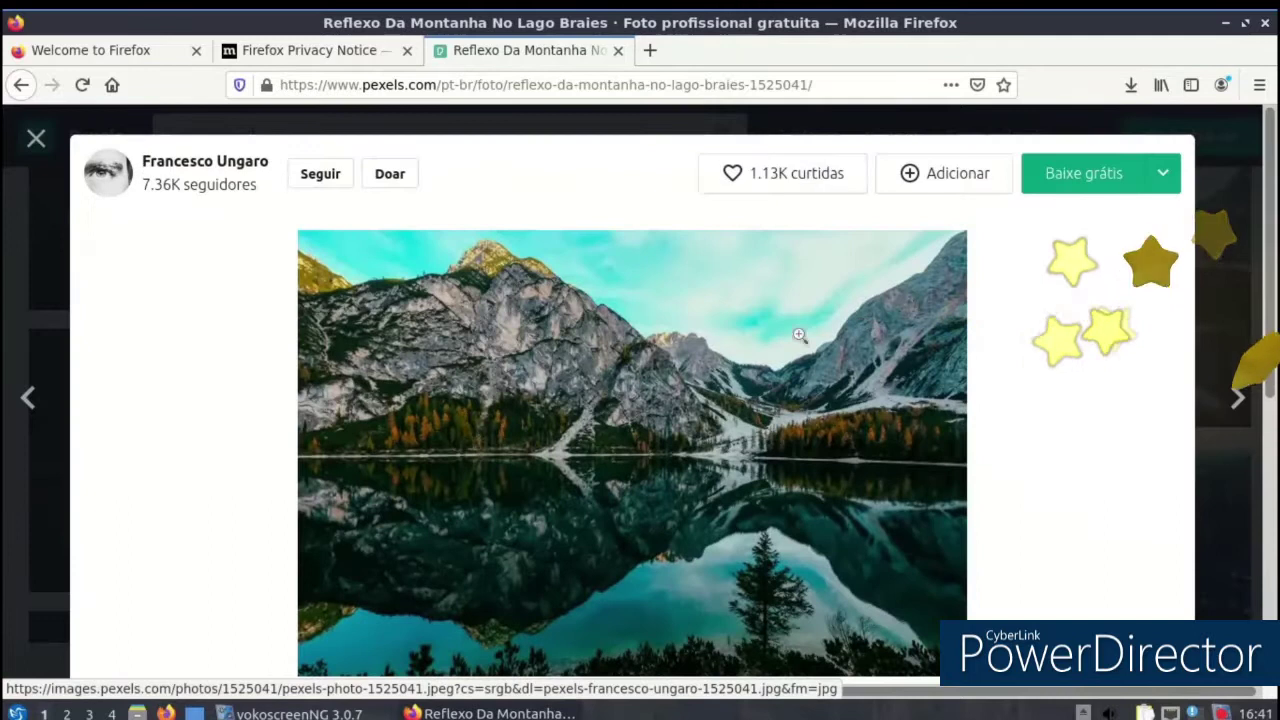
click(1078, 198)
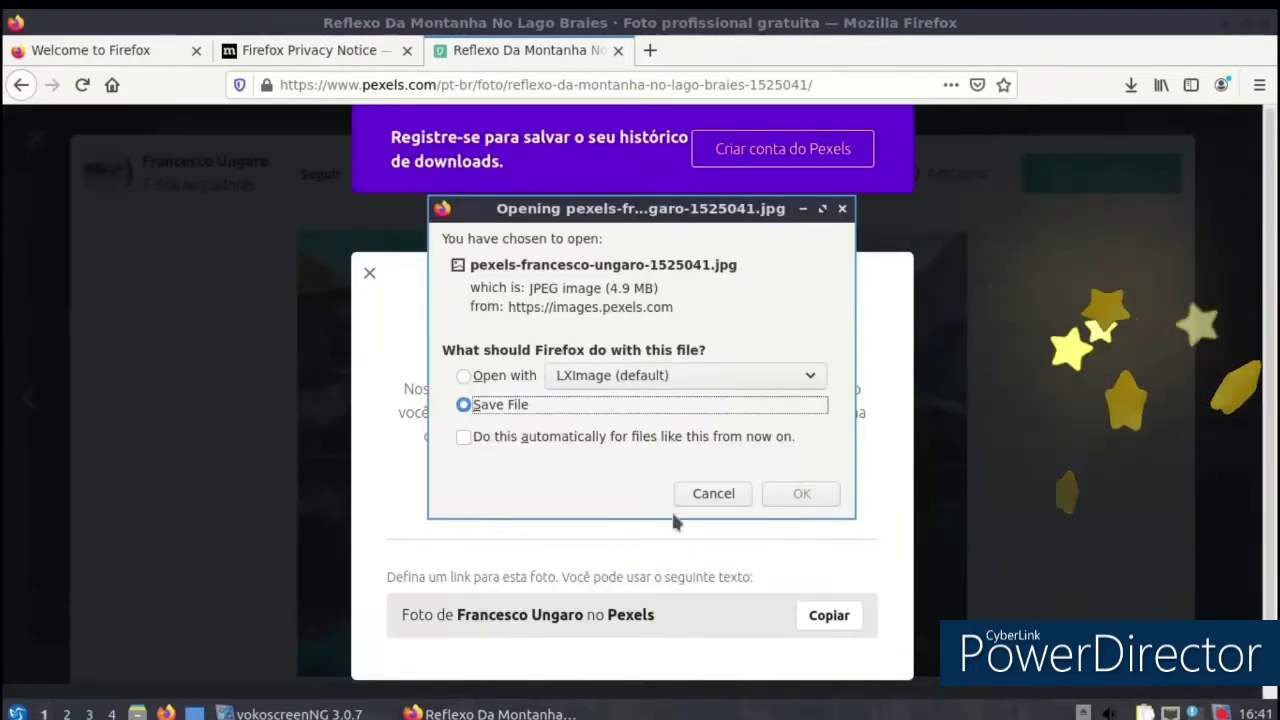
click(782, 496)
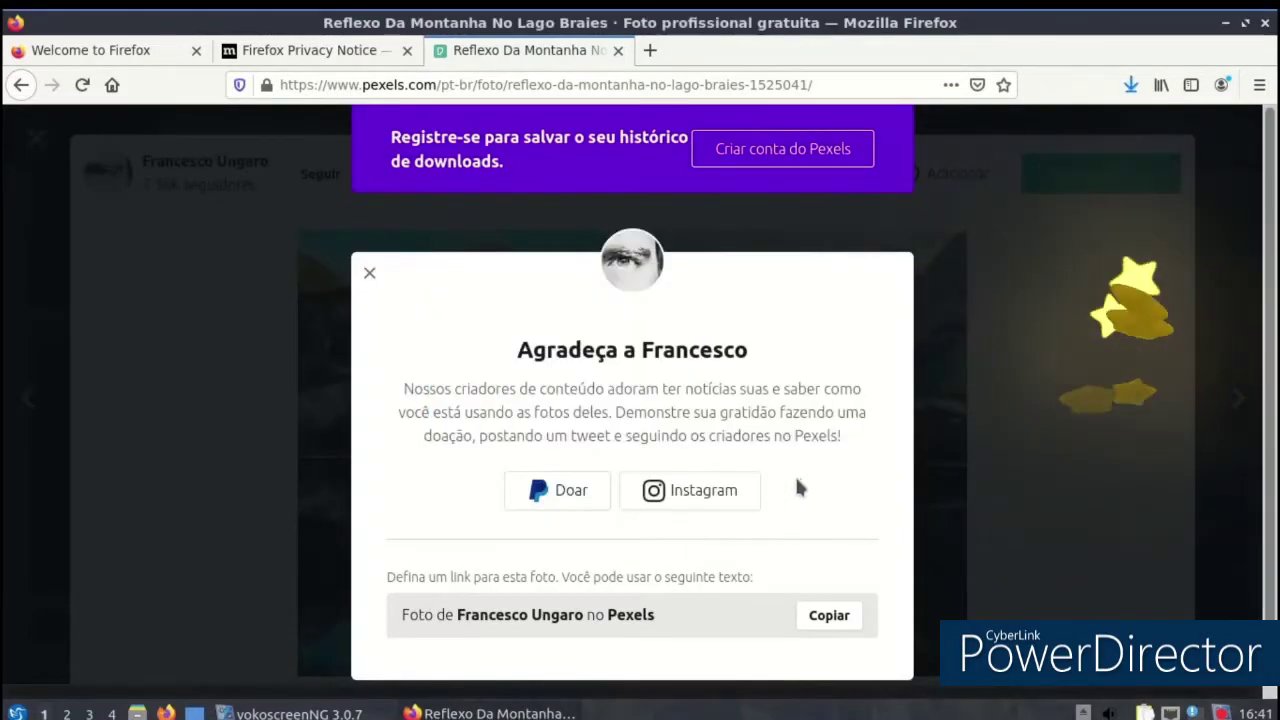
click(1264, 23)
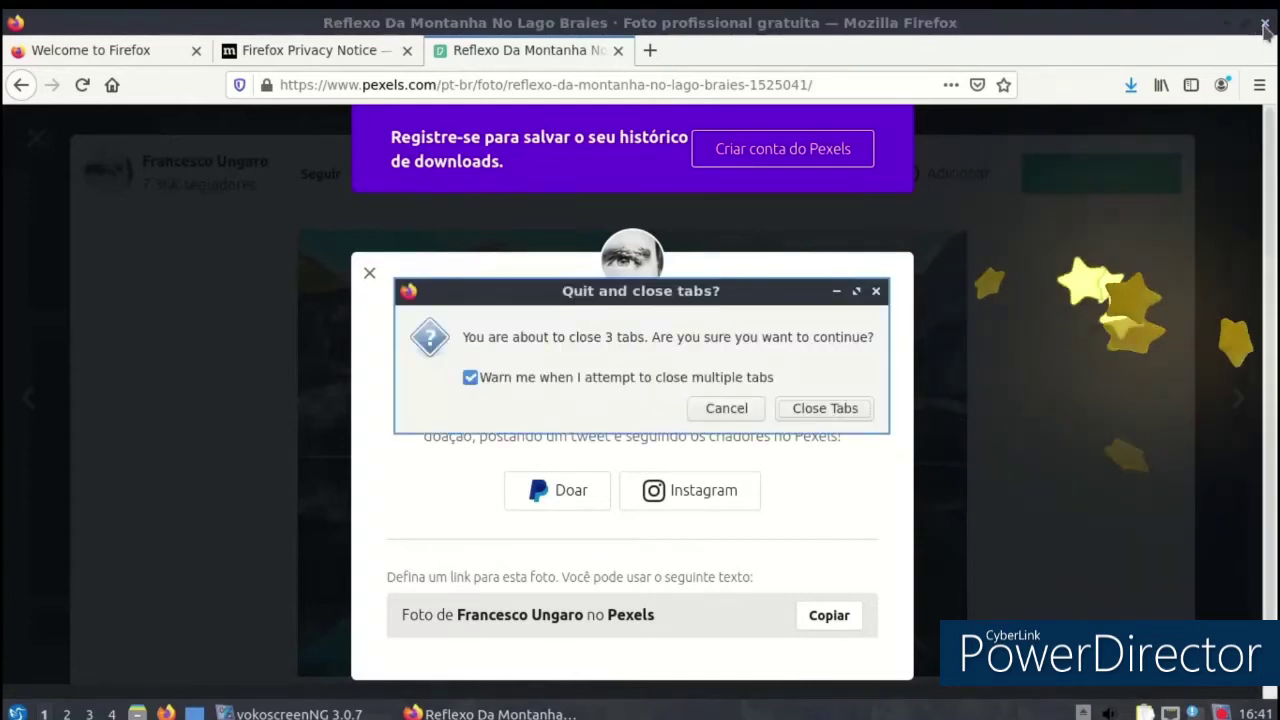
click(804, 410)
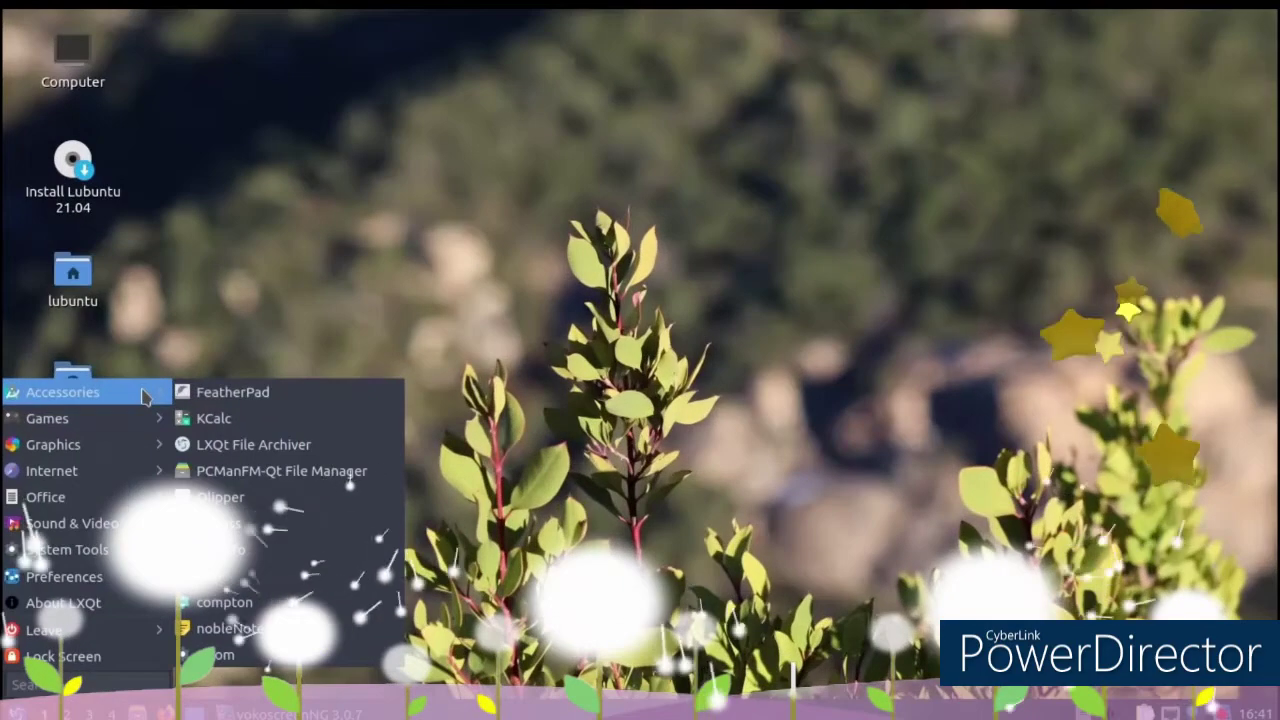
Launch LXQt File Archiver to view its main window and close it
click(318, 441)
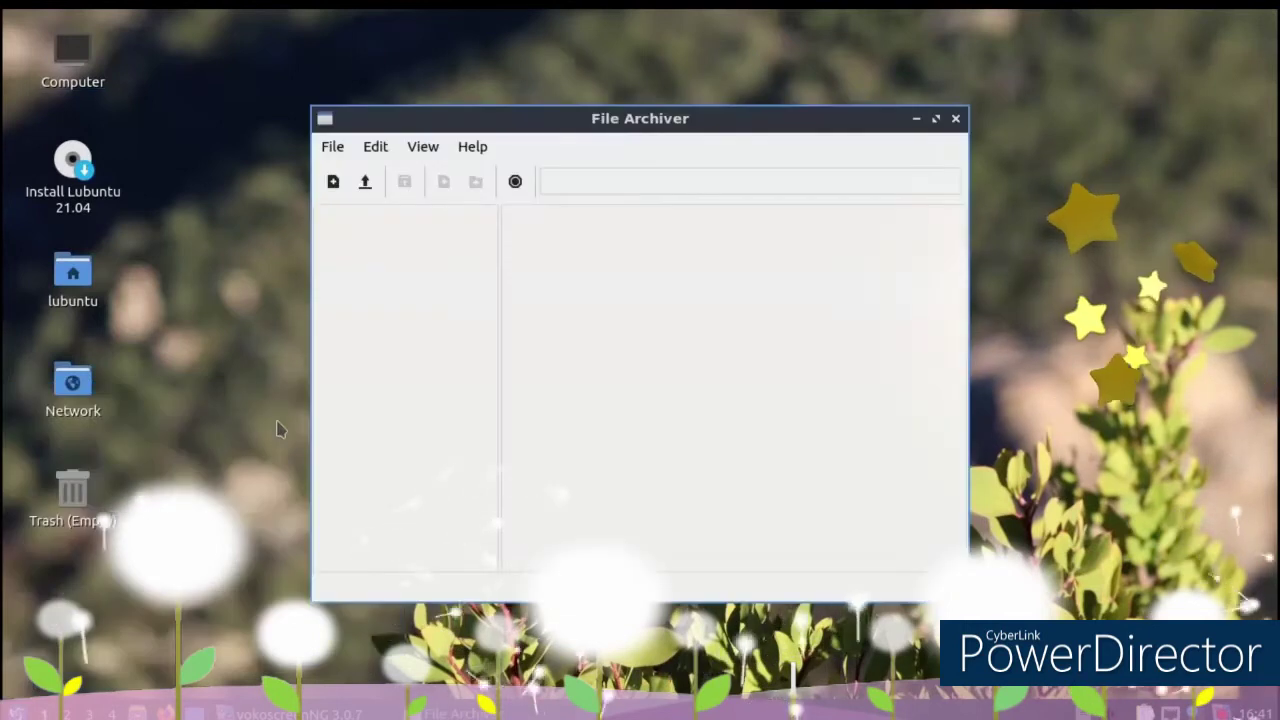
click(954, 118)
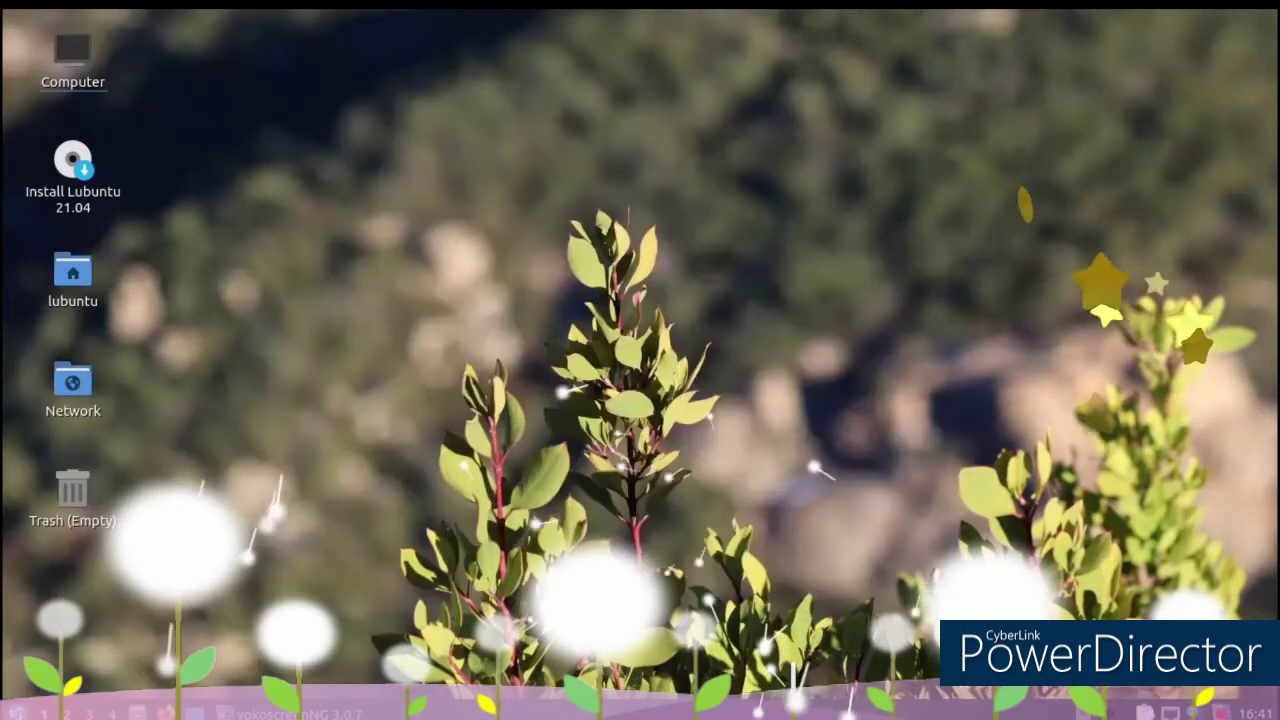
Launch VLC media player and accept its privacy policy with metadata network access allowed
click(15, 712)
mouse_move(83, 528)
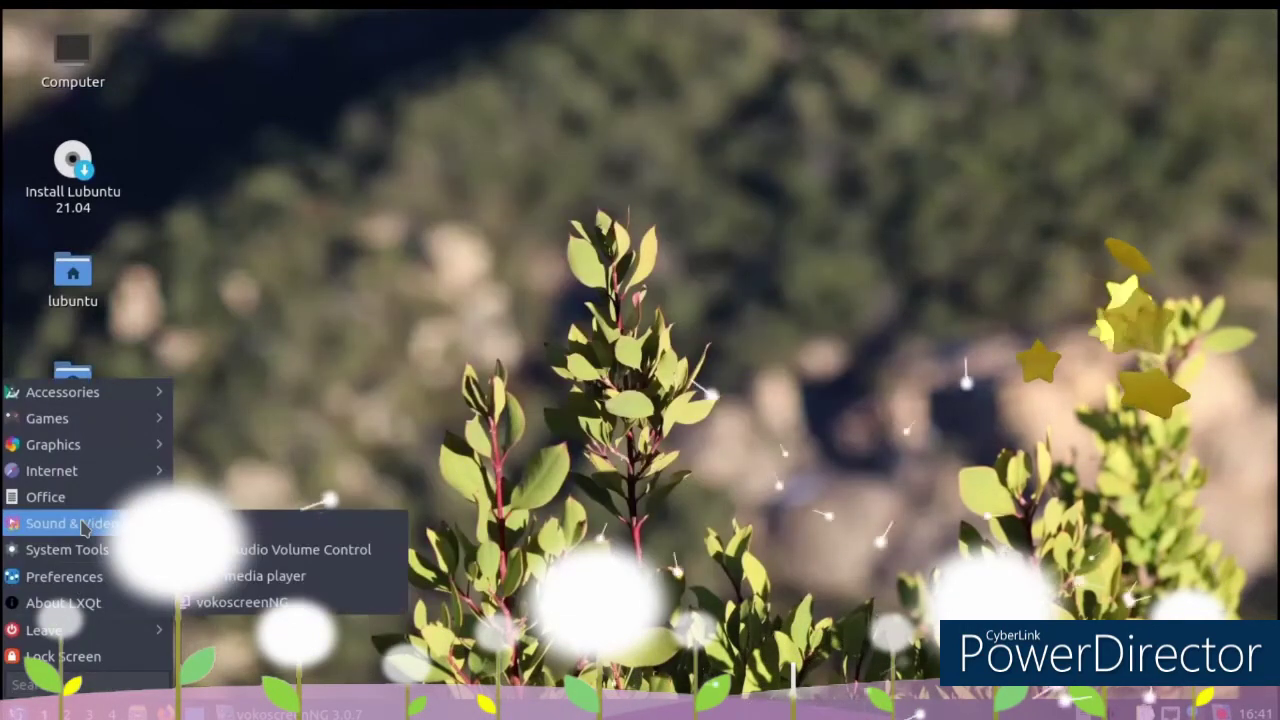
click(229, 582)
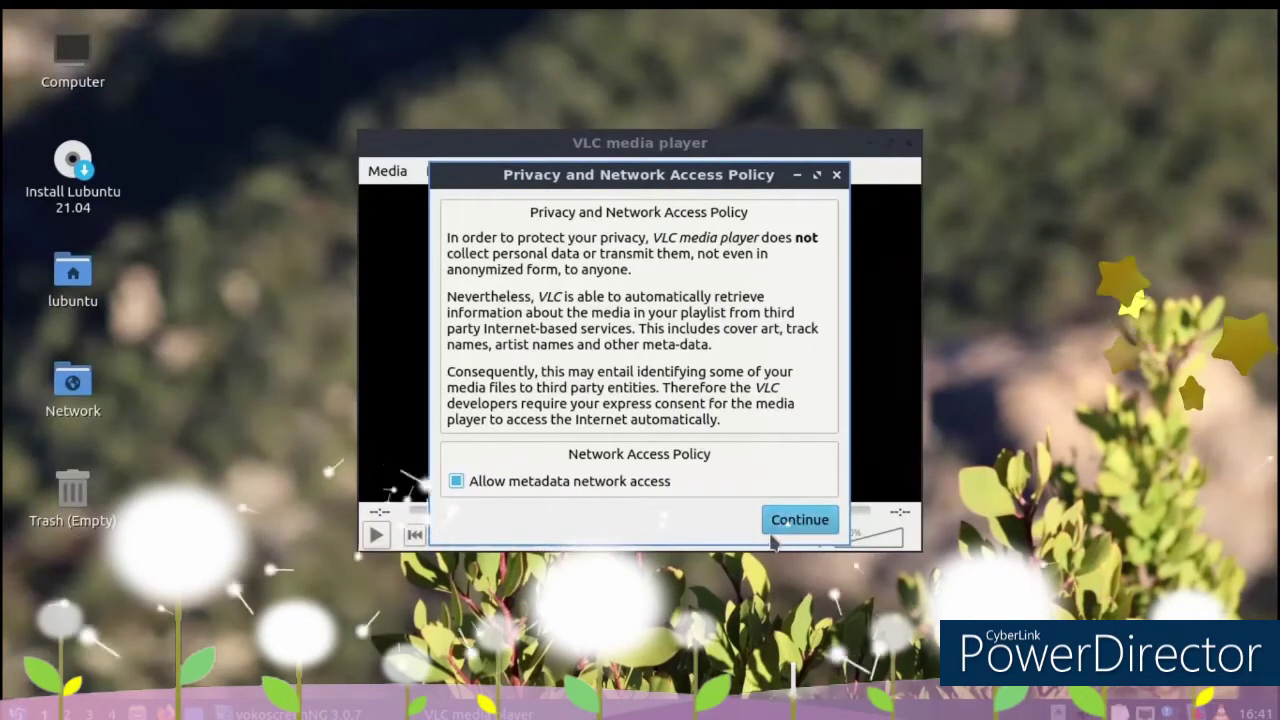
click(782, 522)
click(390, 174)
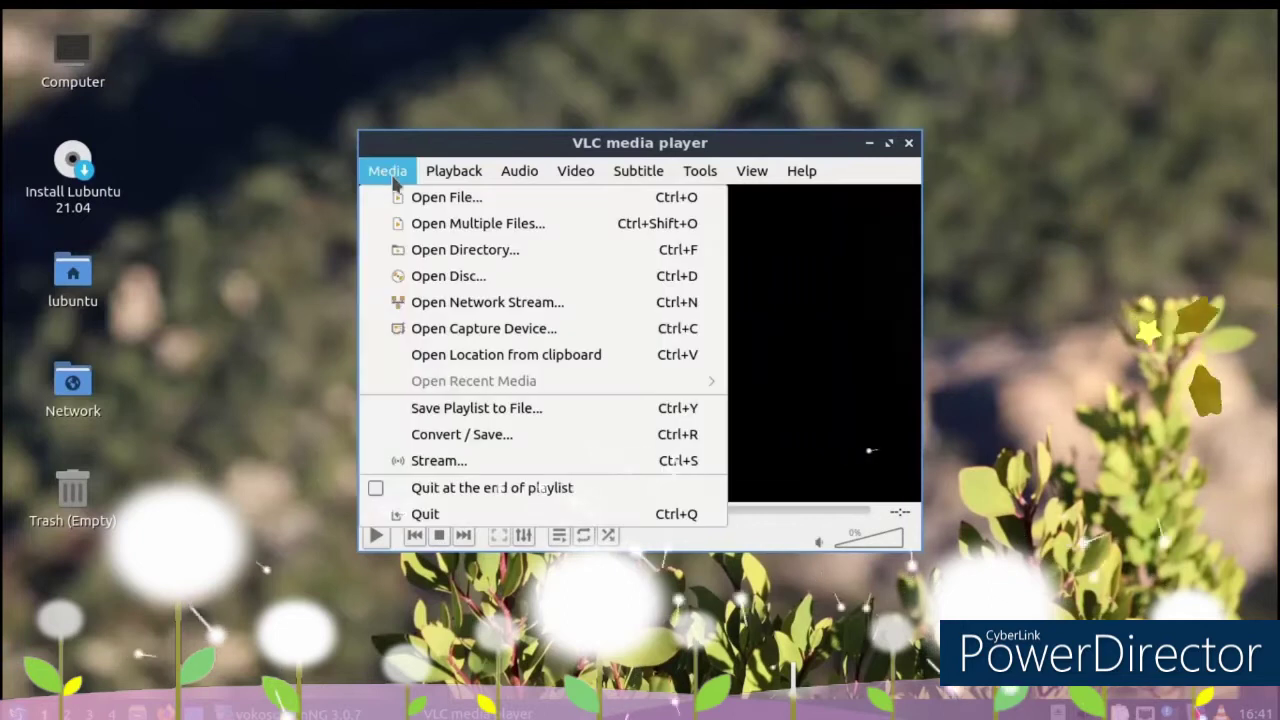
click(410, 250)
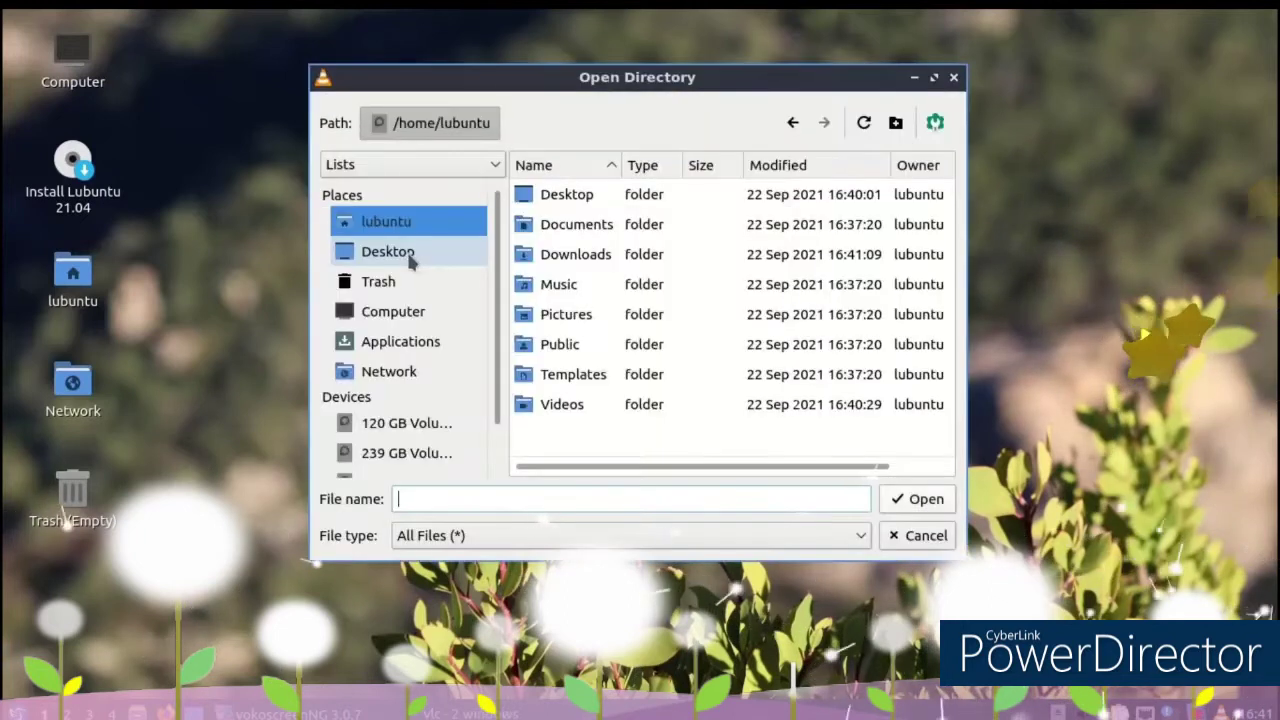
click(548, 405)
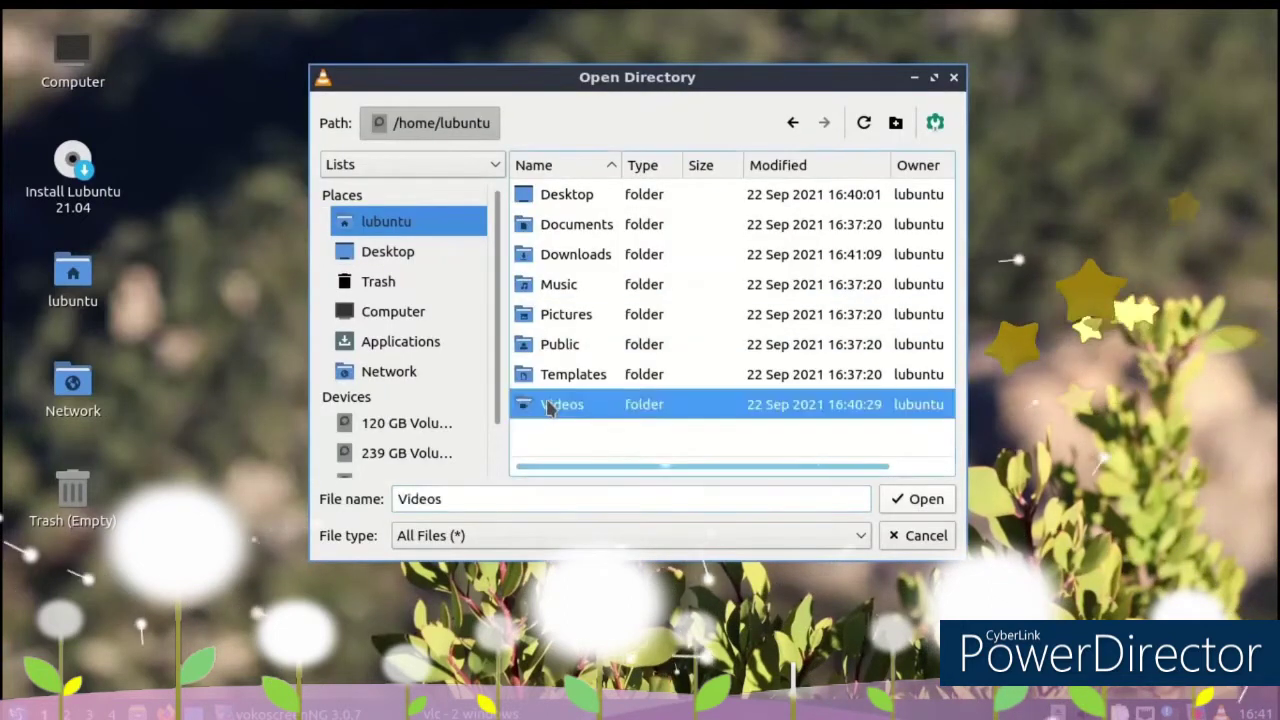
double_click(548, 405)
click(888, 540)
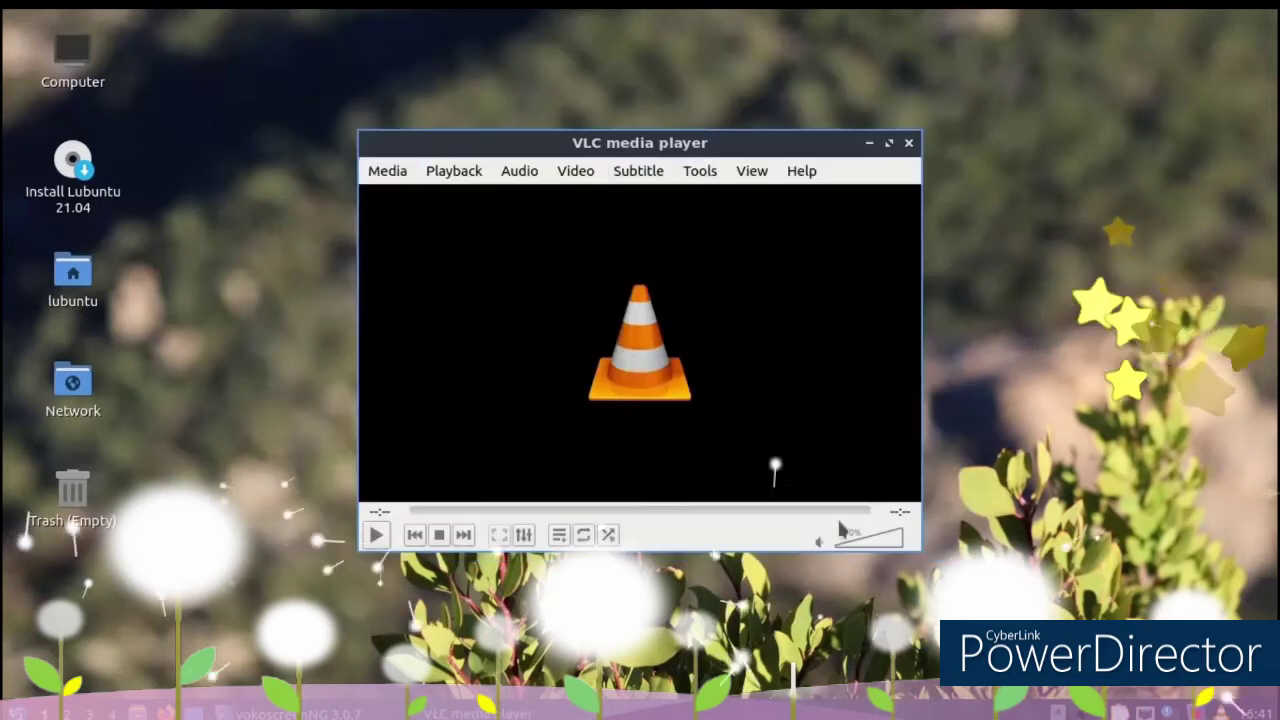
Open the recording vokoscreenNG-2021-09-22_16-39-12.mkv from the Videos folder in VLC
click(387, 171)
click(415, 197)
double_click(545, 404)
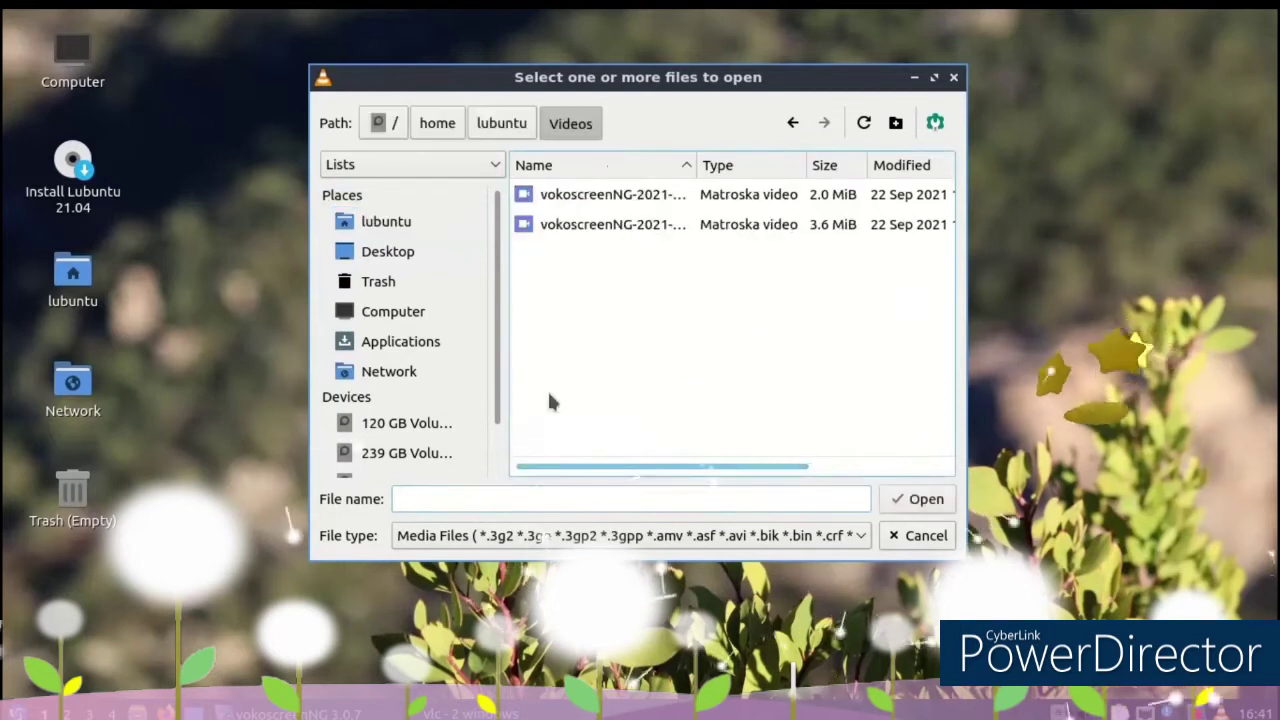
double_click(547, 197)
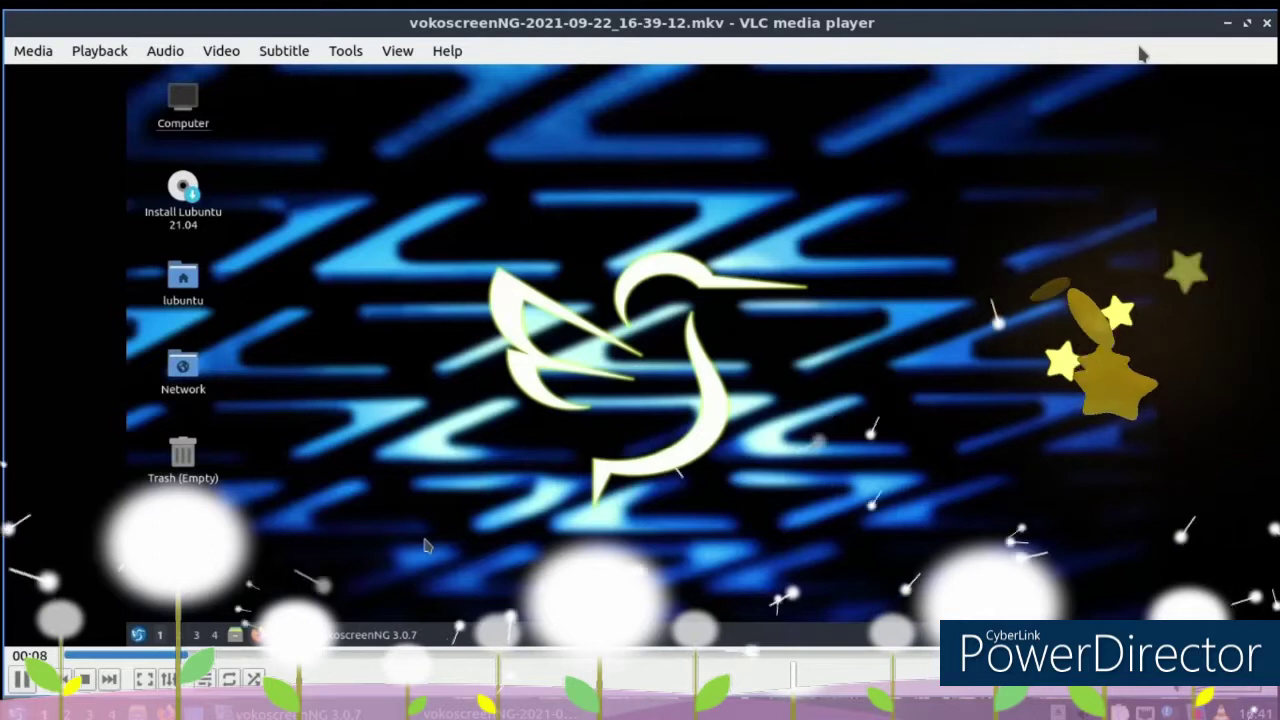
View the playing recording in full screen, leave full screen and close VLC
click(222, 55)
click(214, 106)
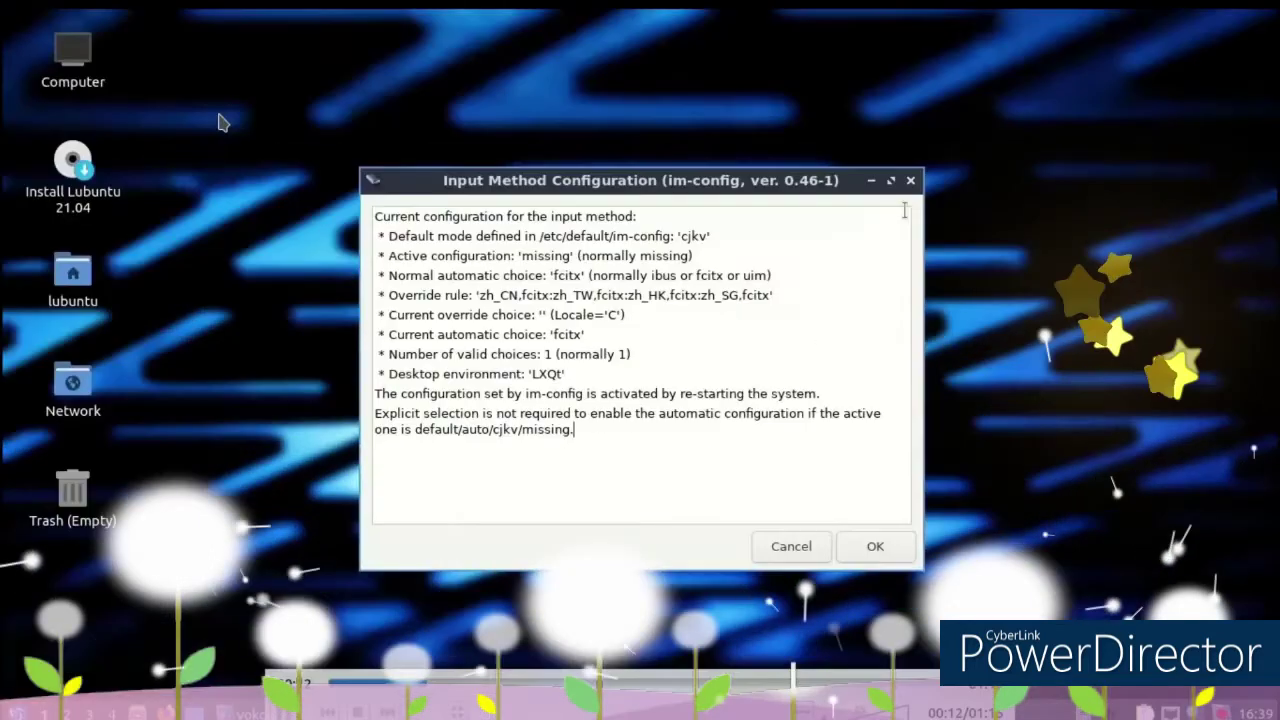
key(Escape)
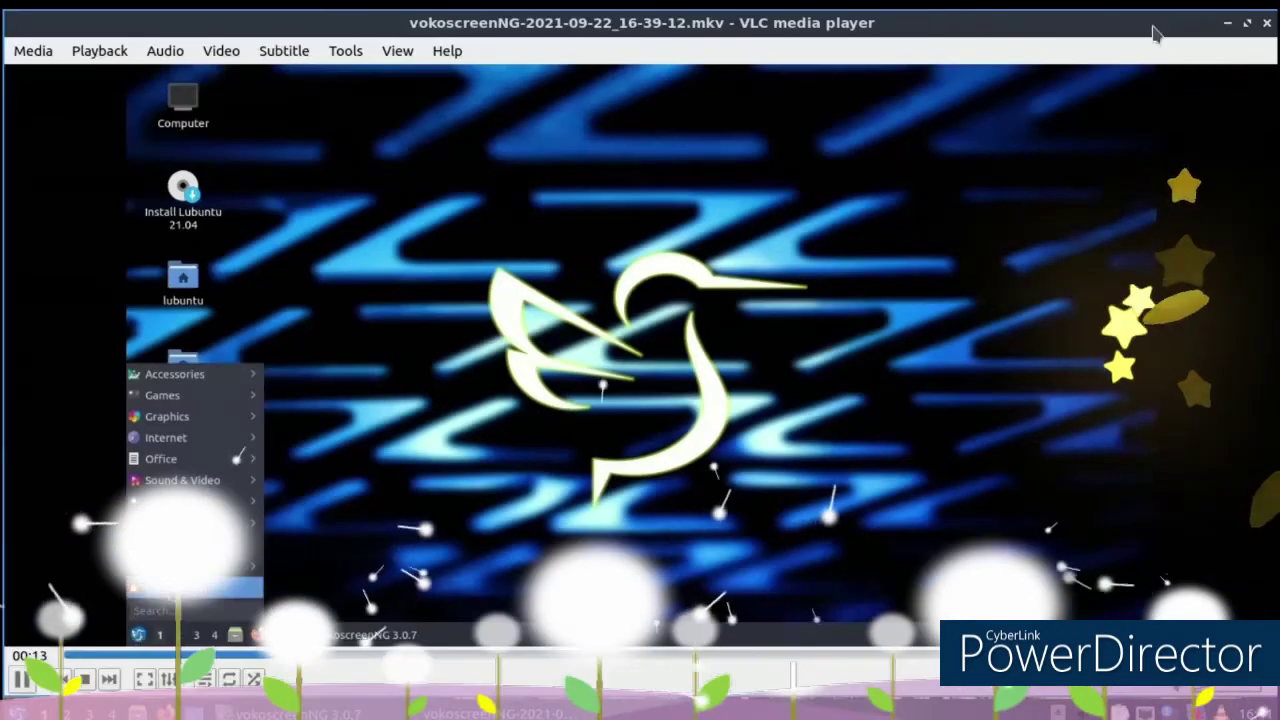
click(1265, 24)
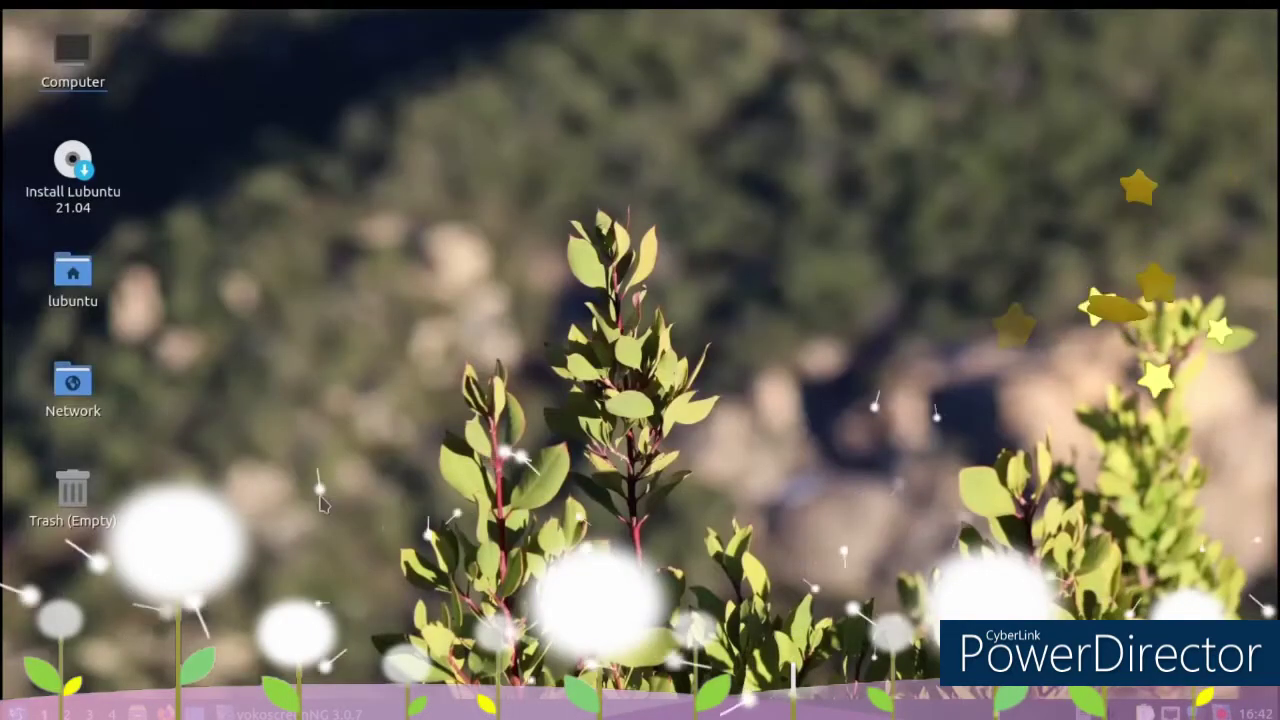
Look through the Accessories, System Tools and Preferences application categories and launch the LXQt Appearance Configuration
key(super)
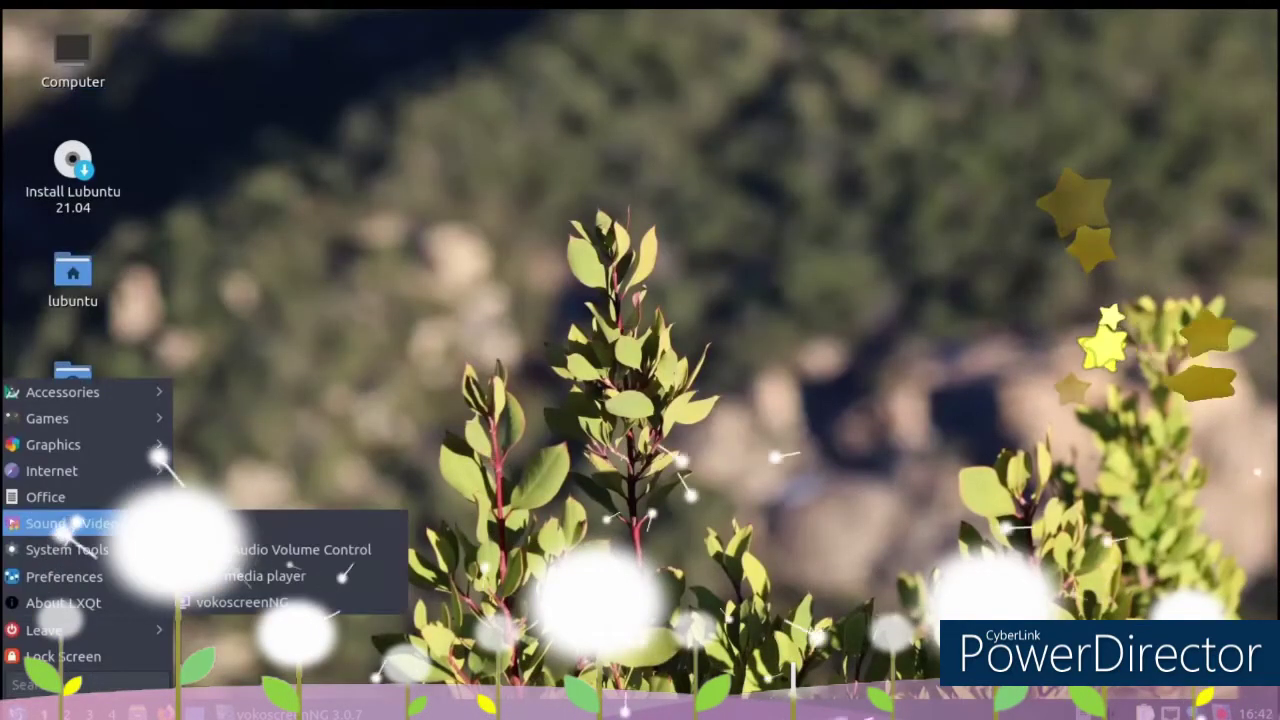
mouse_move(60, 444)
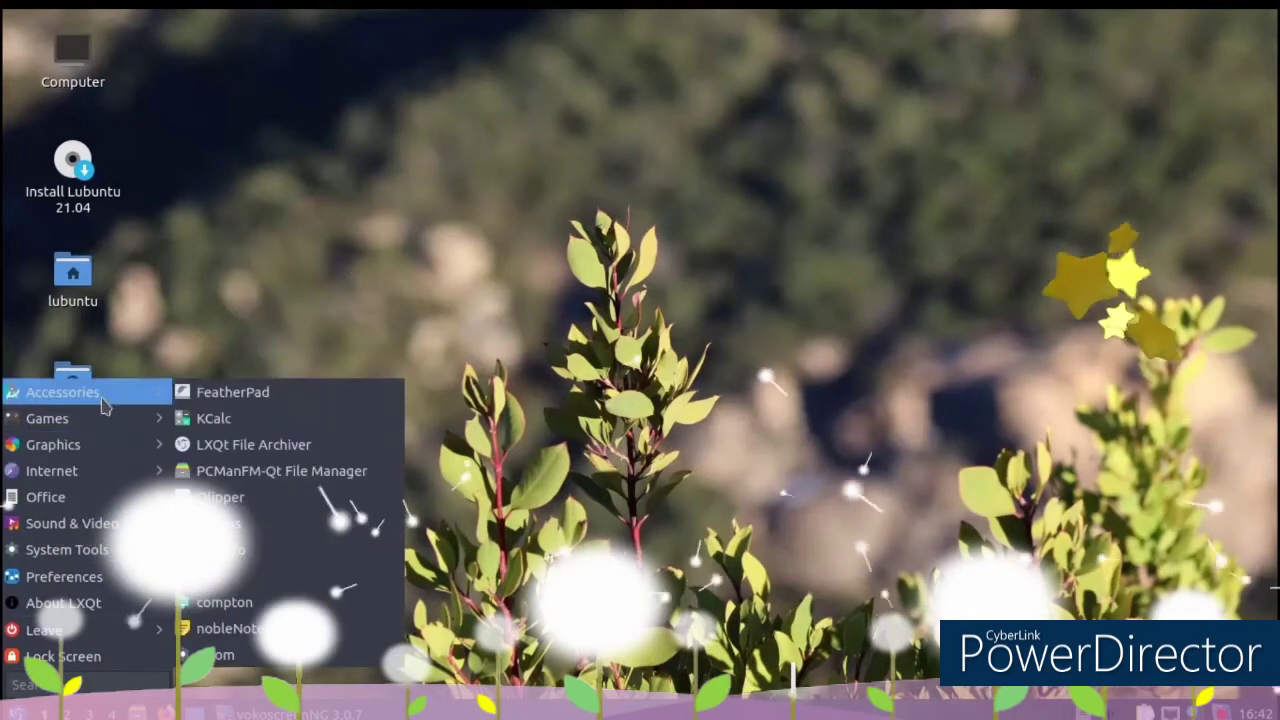
mouse_move(127, 585)
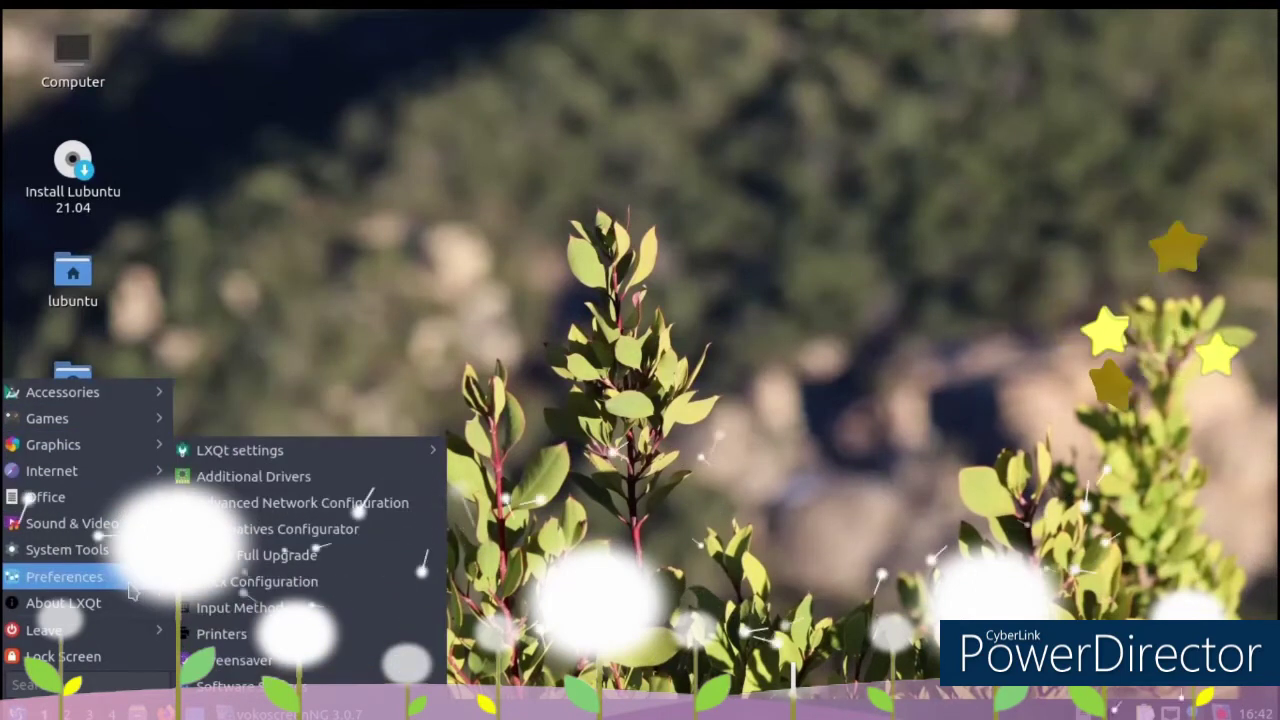
mouse_move(90, 549)
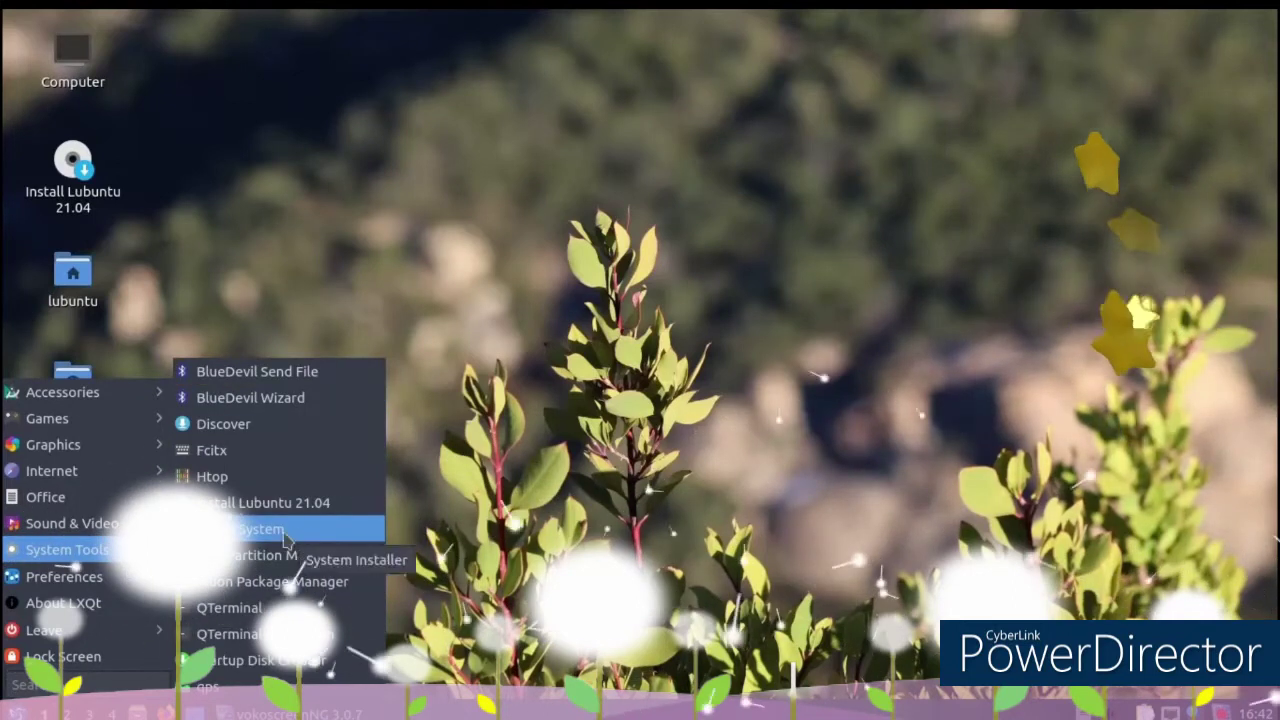
mouse_move(68, 523)
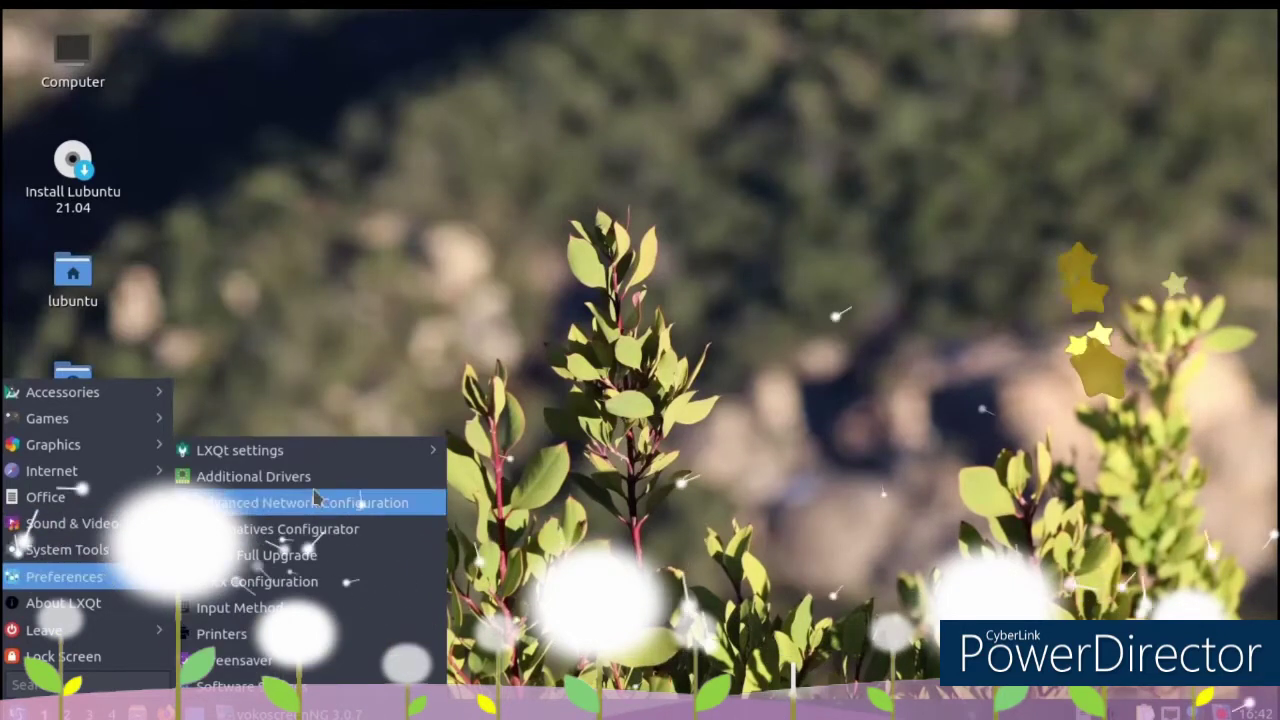
mouse_move(316, 460)
click(534, 320)
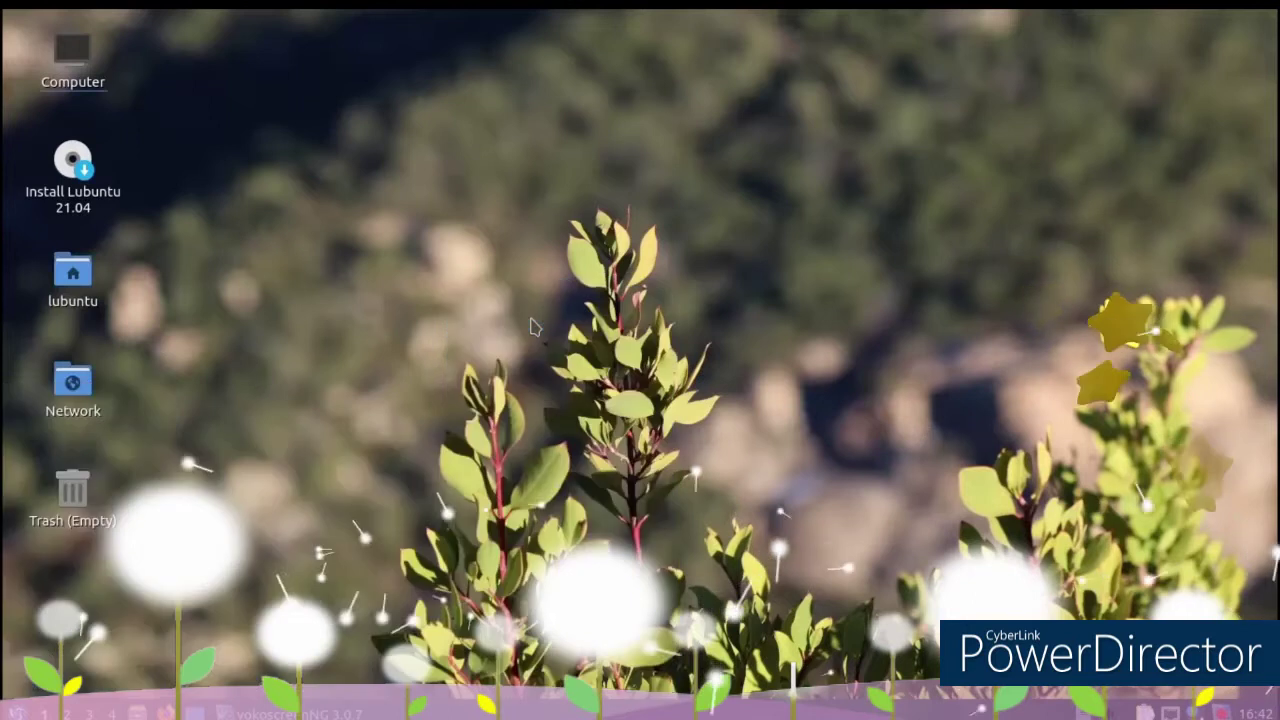
View the available icon themes and apply the Dark LXQt theme
click(408, 230)
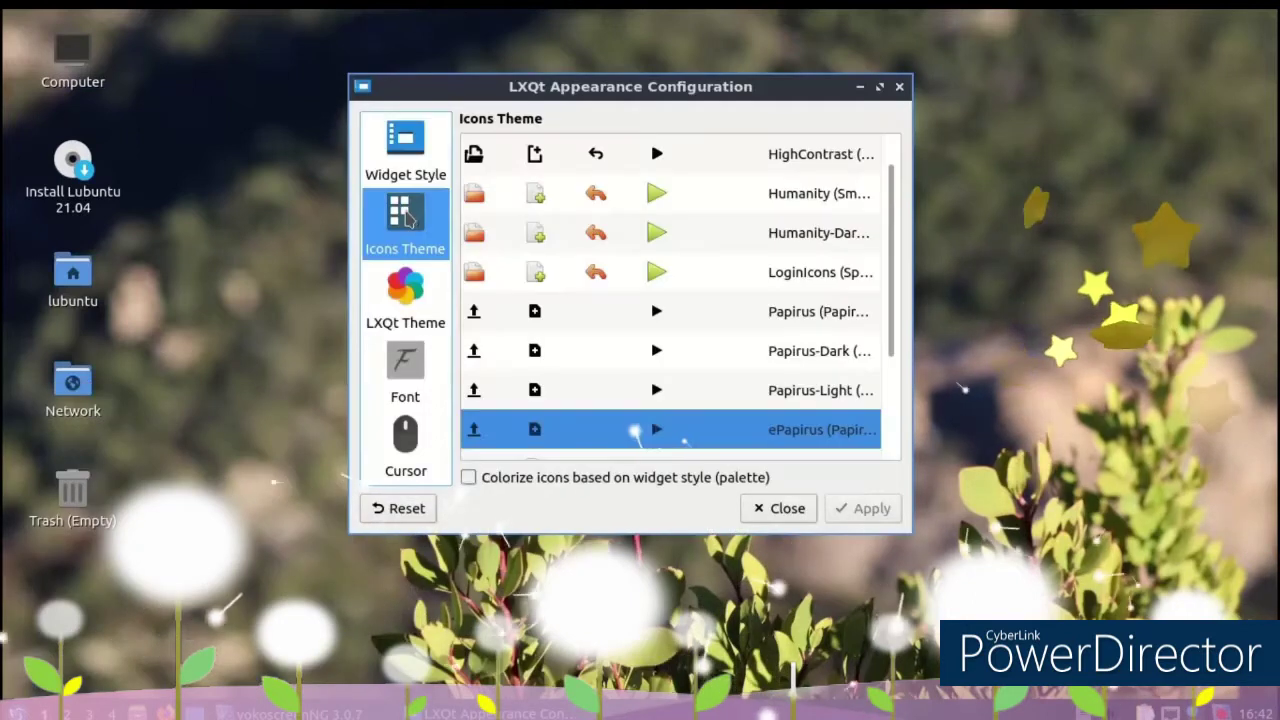
click(405, 300)
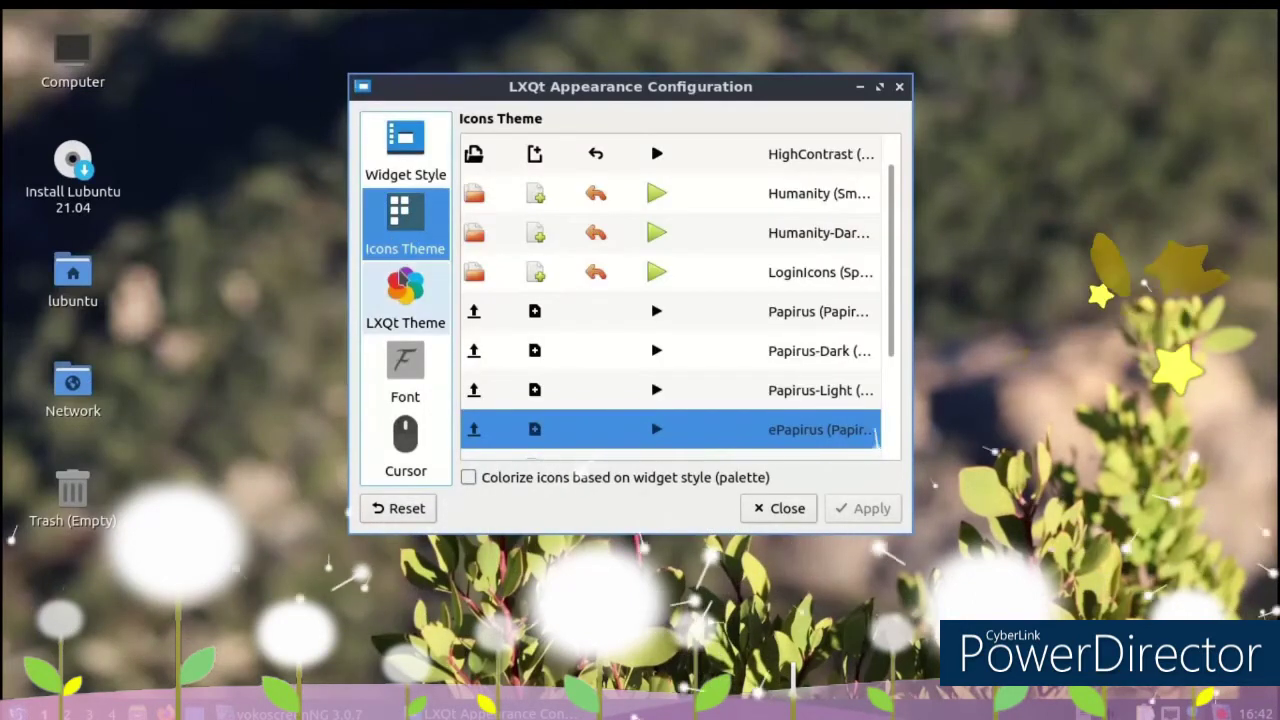
click(586, 200)
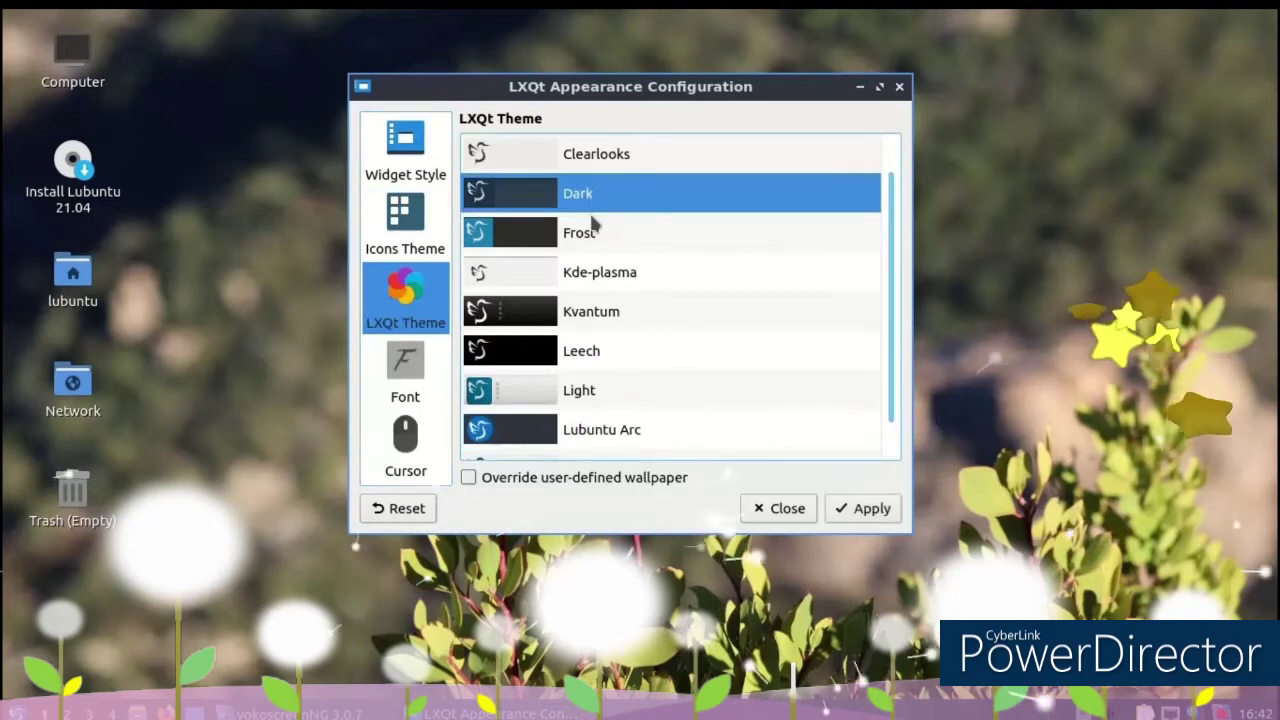
click(868, 510)
Select the Kvantum LXQt theme, check the look of the application menu, and close the appearance configuration
click(674, 308)
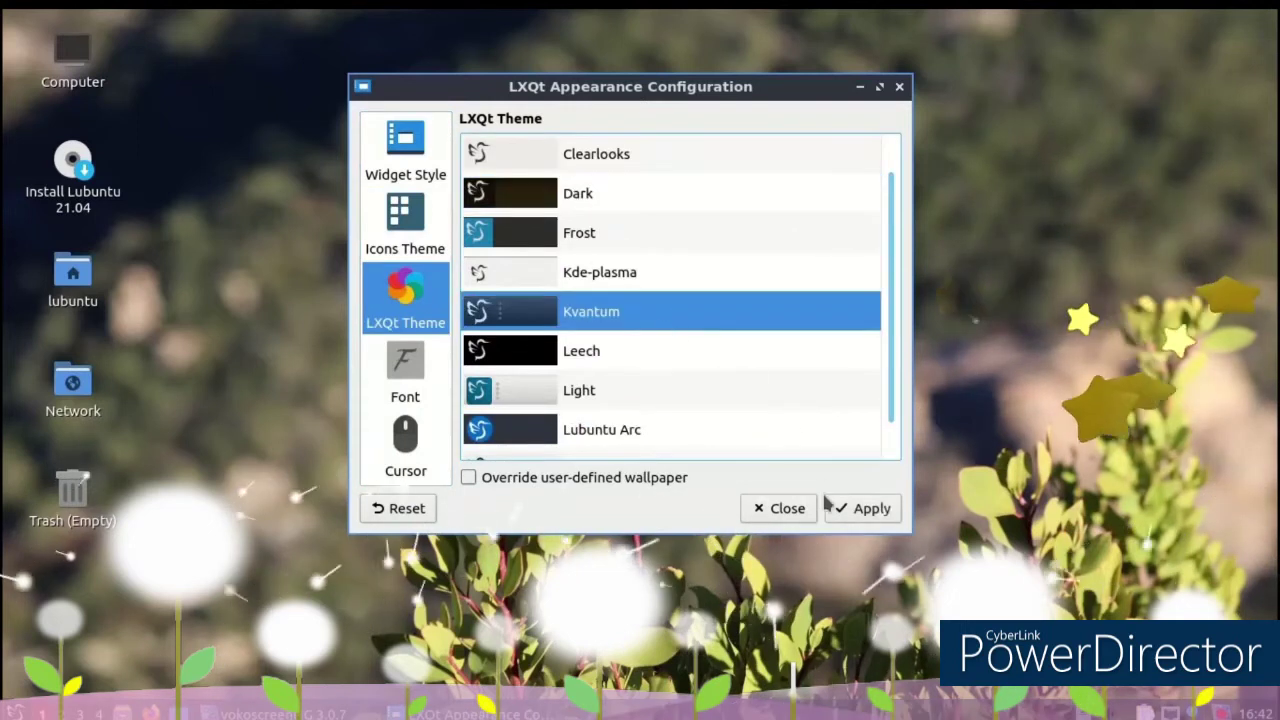
click(14, 712)
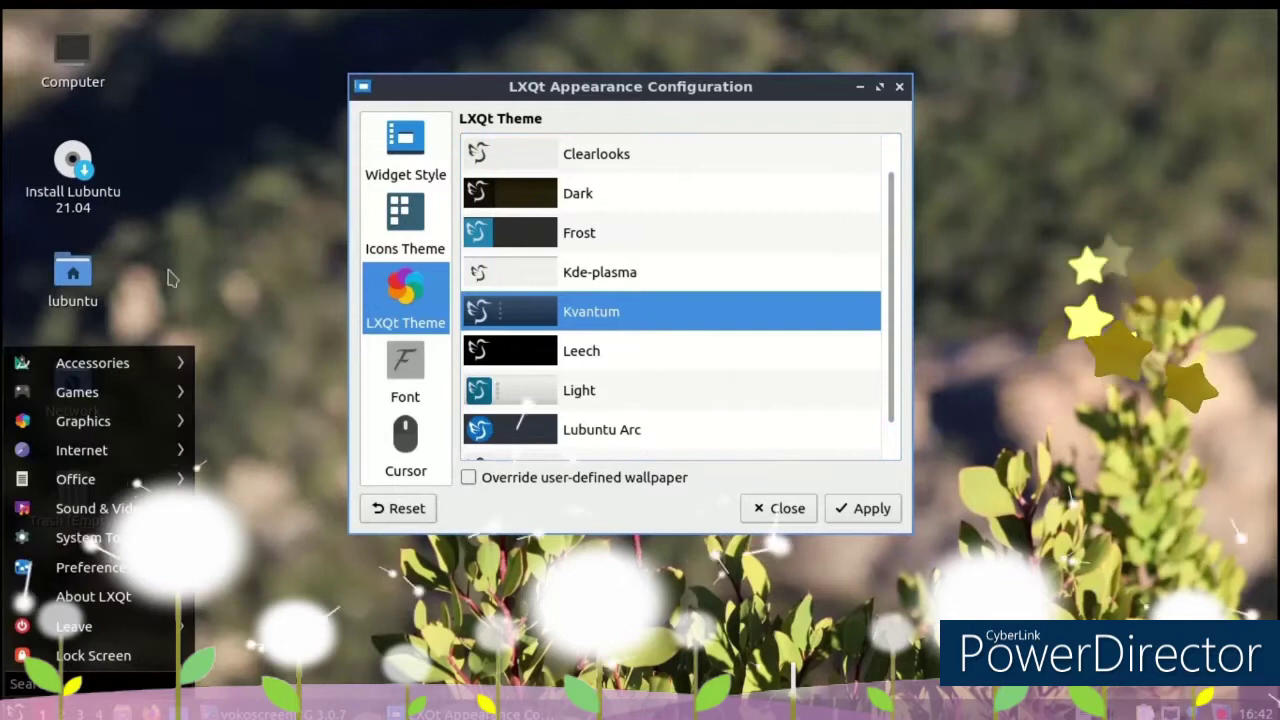
key(Escape)
scroll(590, 345, down, 1)
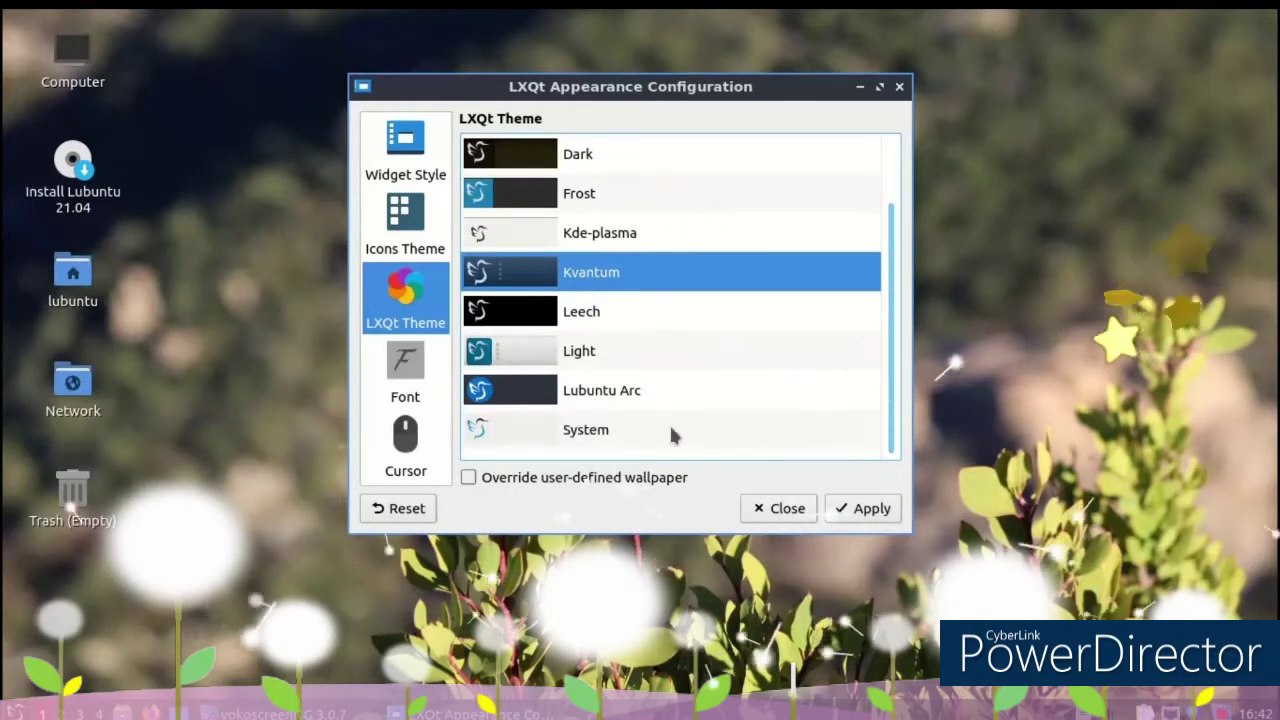
click(786, 512)
Open the wallpaper chooser from the desktop's background preferences and look through the supplied Lubuntu wallpapers
right_click(510, 233)
click(575, 446)
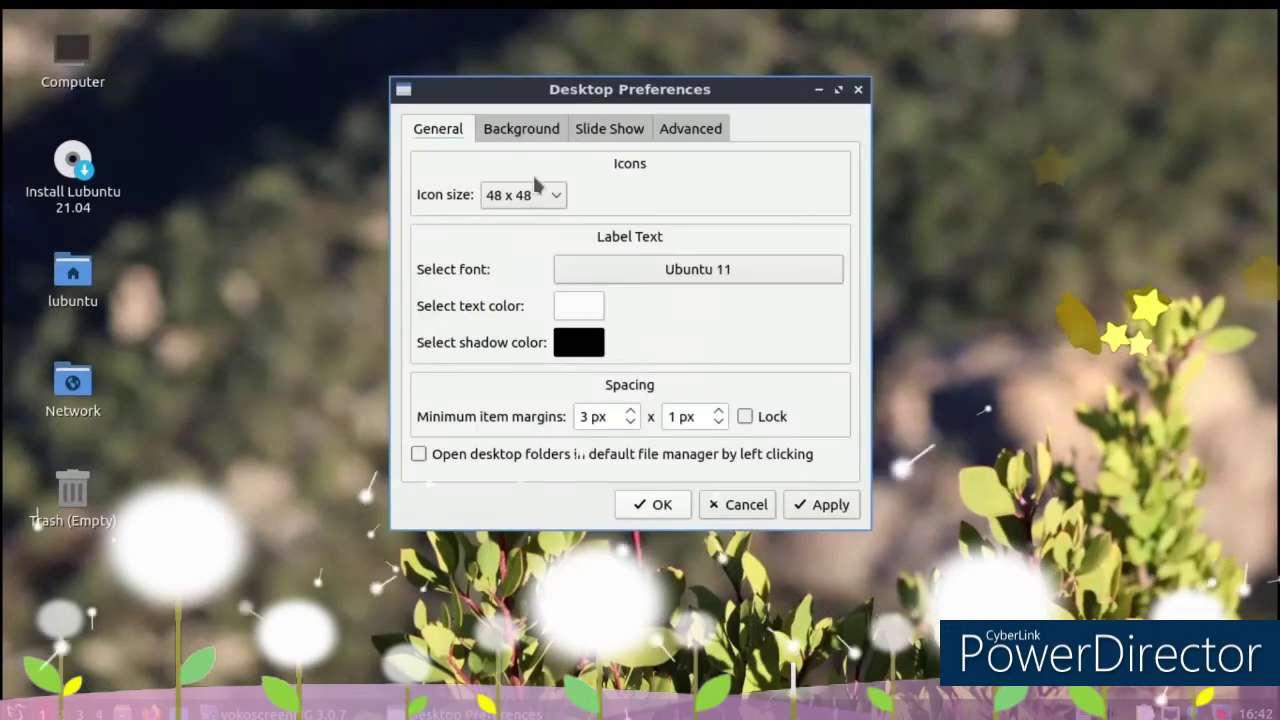
click(522, 129)
click(803, 327)
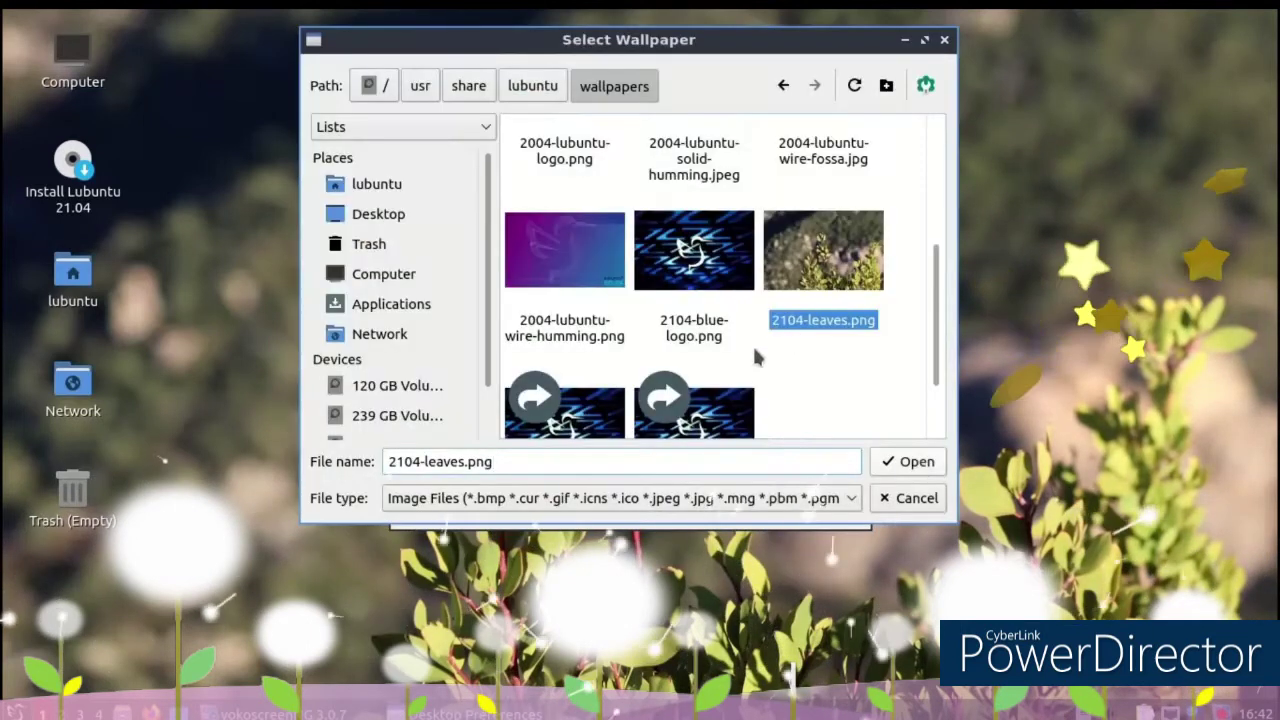
scroll(757, 361, down, 2)
scroll(757, 330, up, 5)
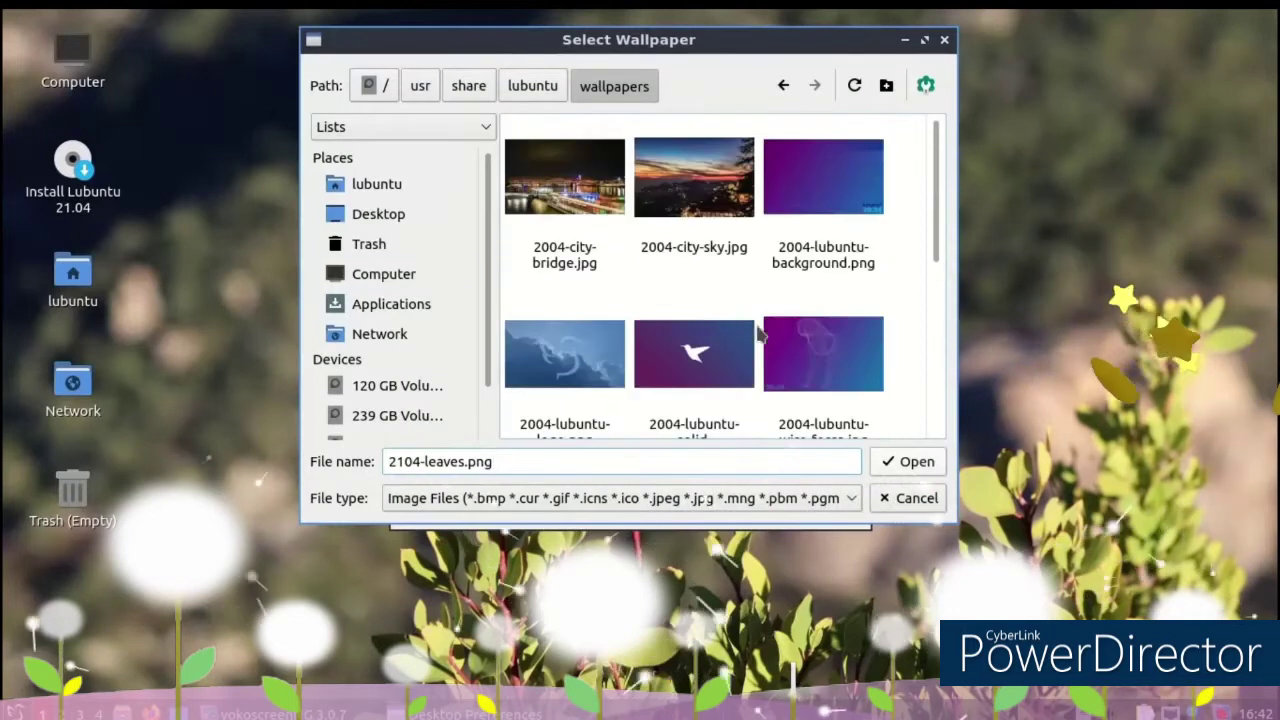
Set pexels-pixabay-326055.jpg from the Downloads folder as the desktop wallpaper and confirm the preferences
click(412, 192)
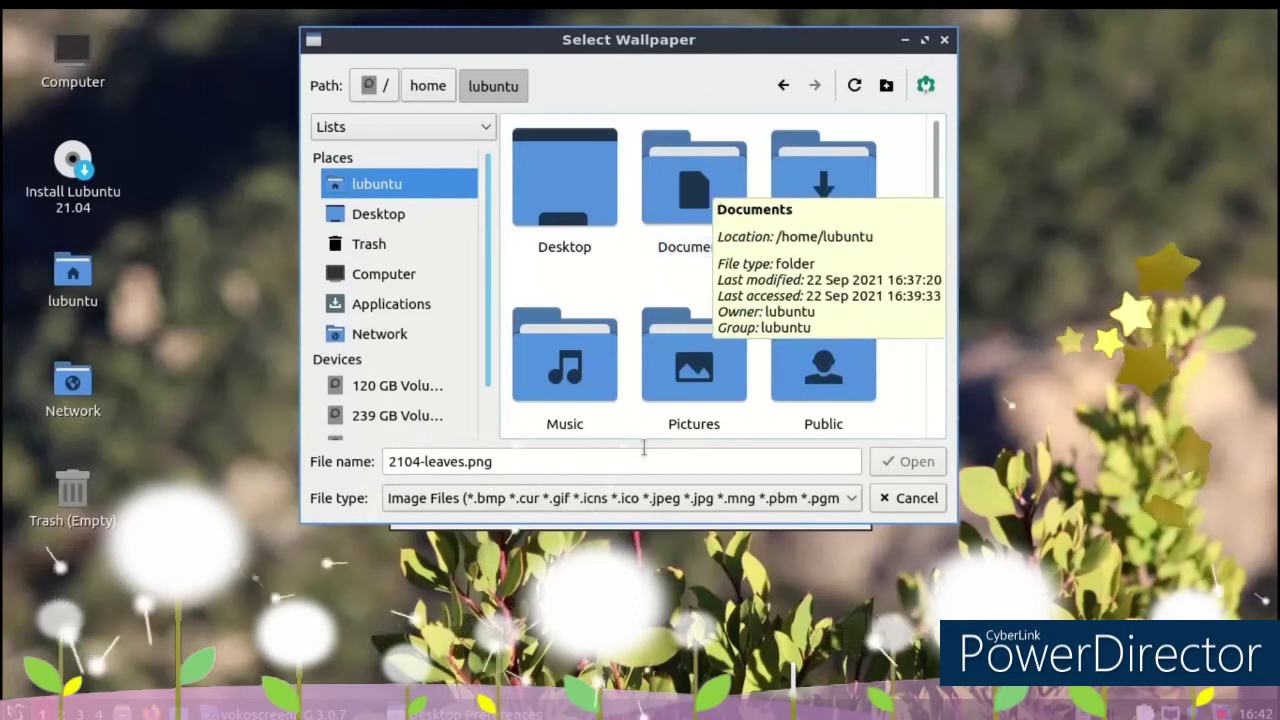
scroll(690, 370, down, 3)
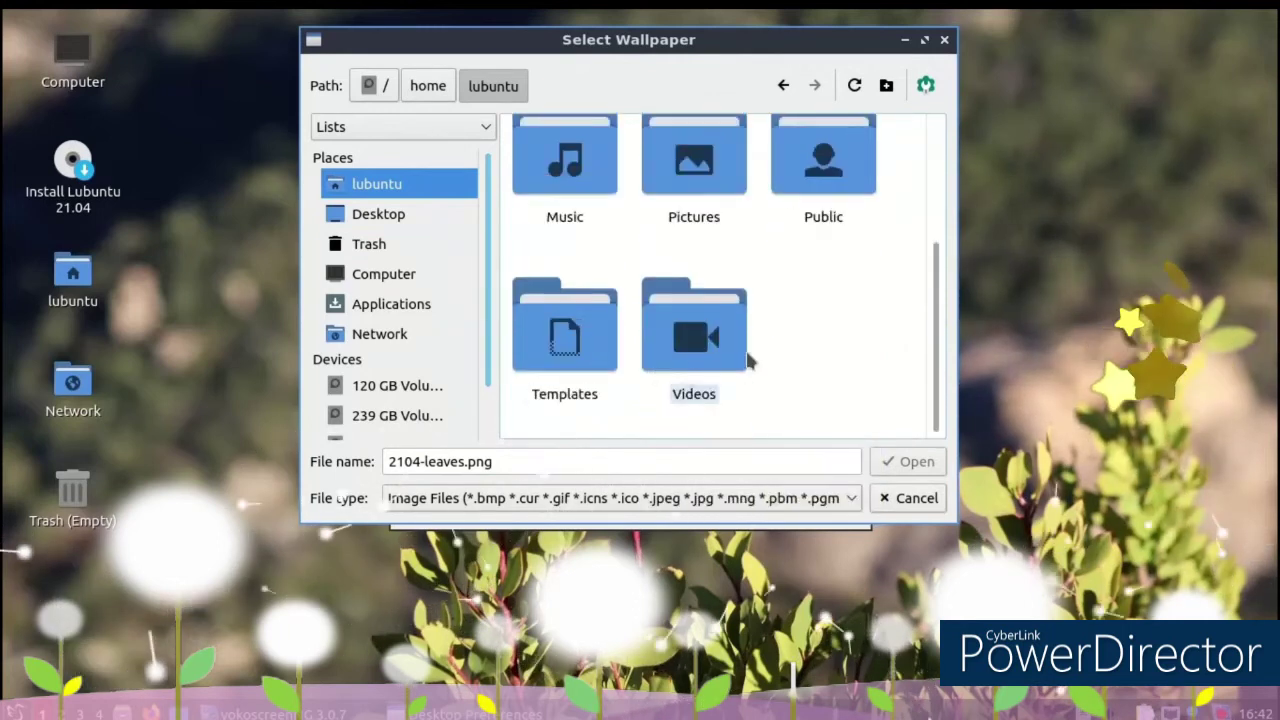
scroll(750, 360, up, 3)
double_click(792, 238)
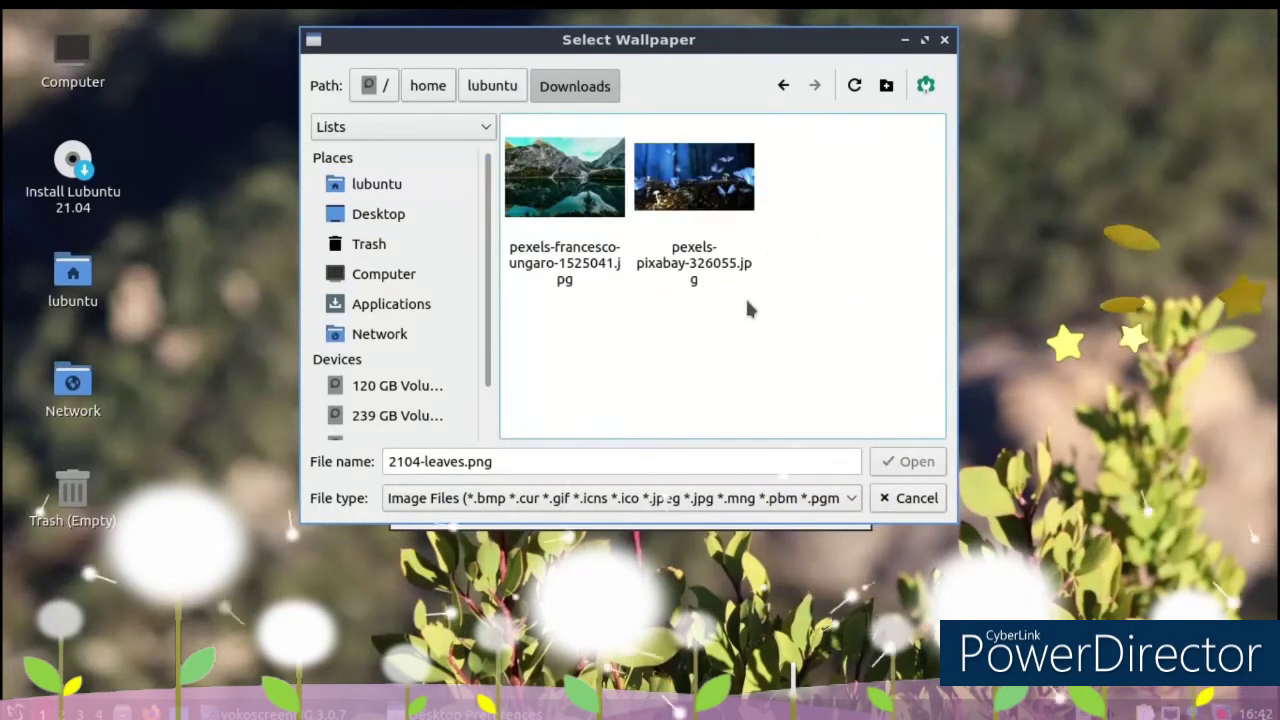
click(726, 225)
click(908, 461)
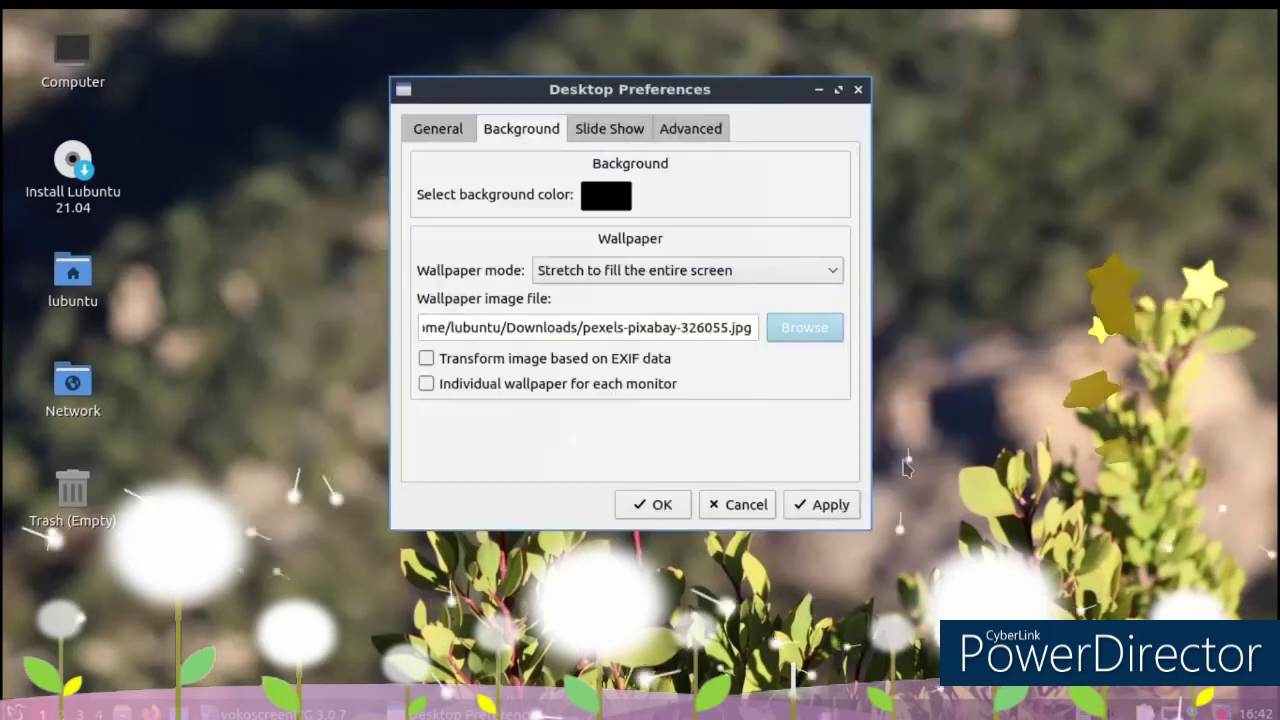
click(815, 508)
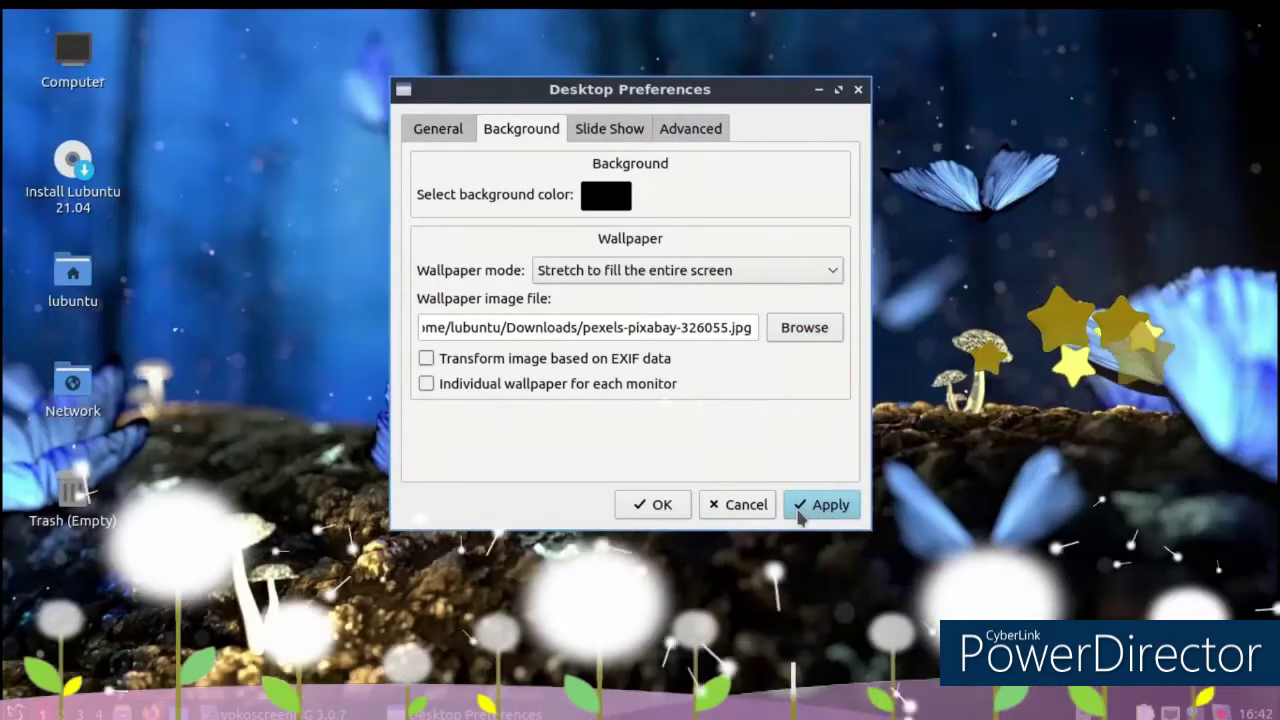
click(665, 505)
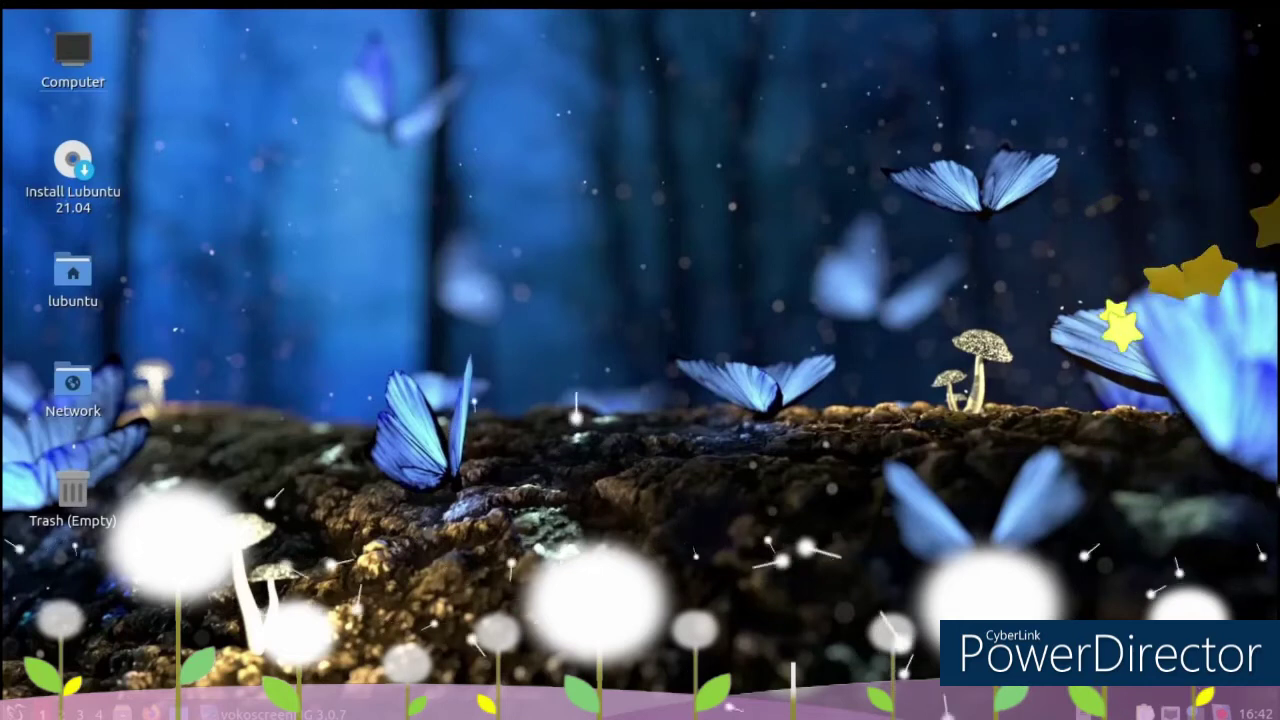
Launch PulseAudio Volume Control, view its output devices and close it
click(15, 713)
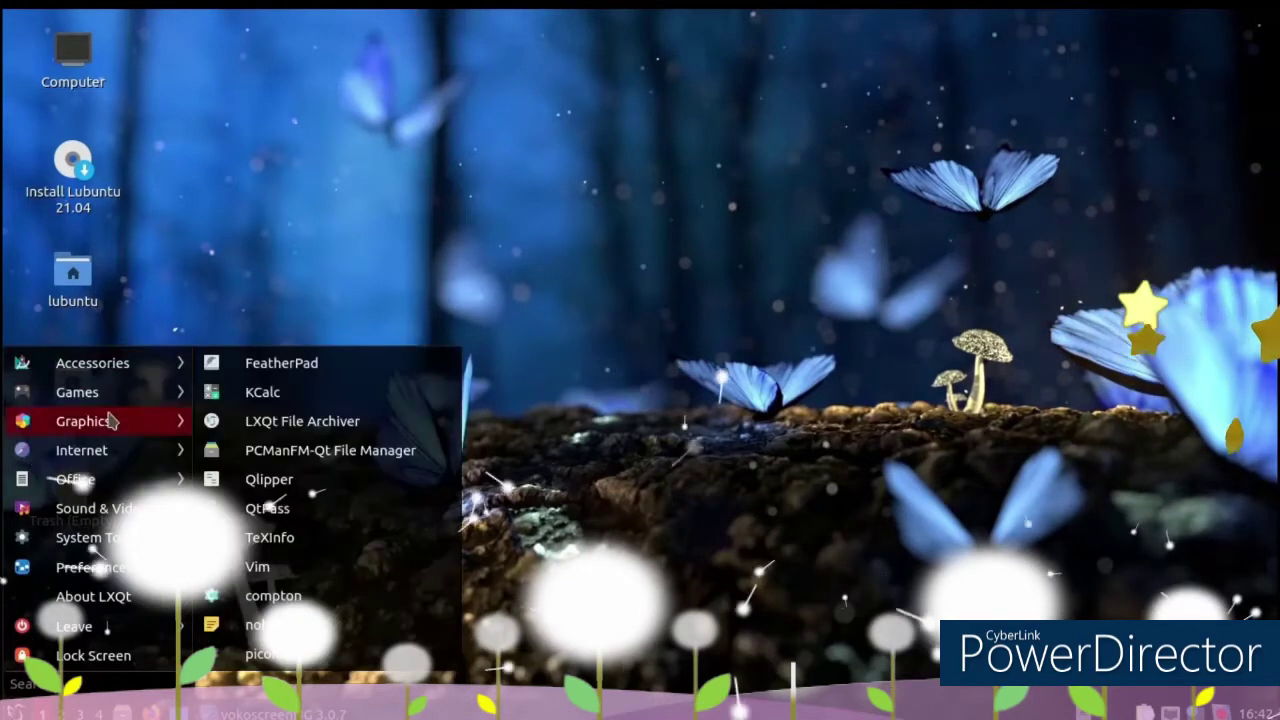
mouse_move(105, 508)
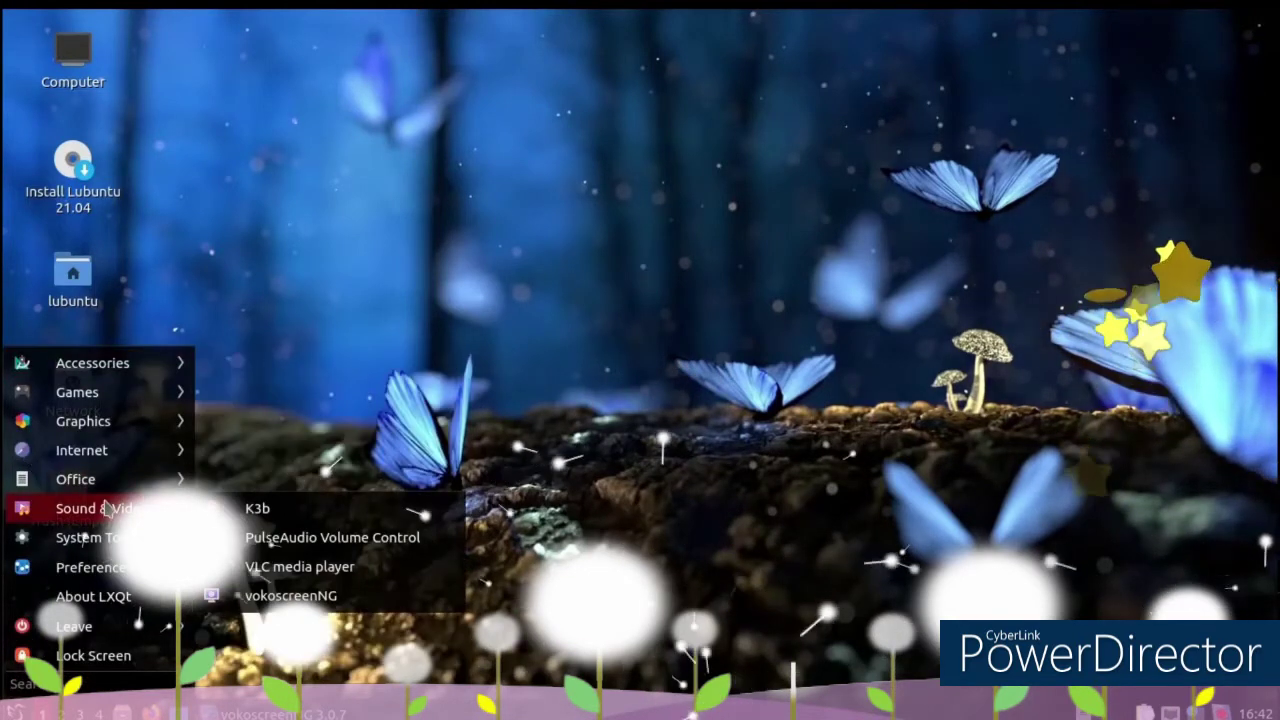
click(322, 537)
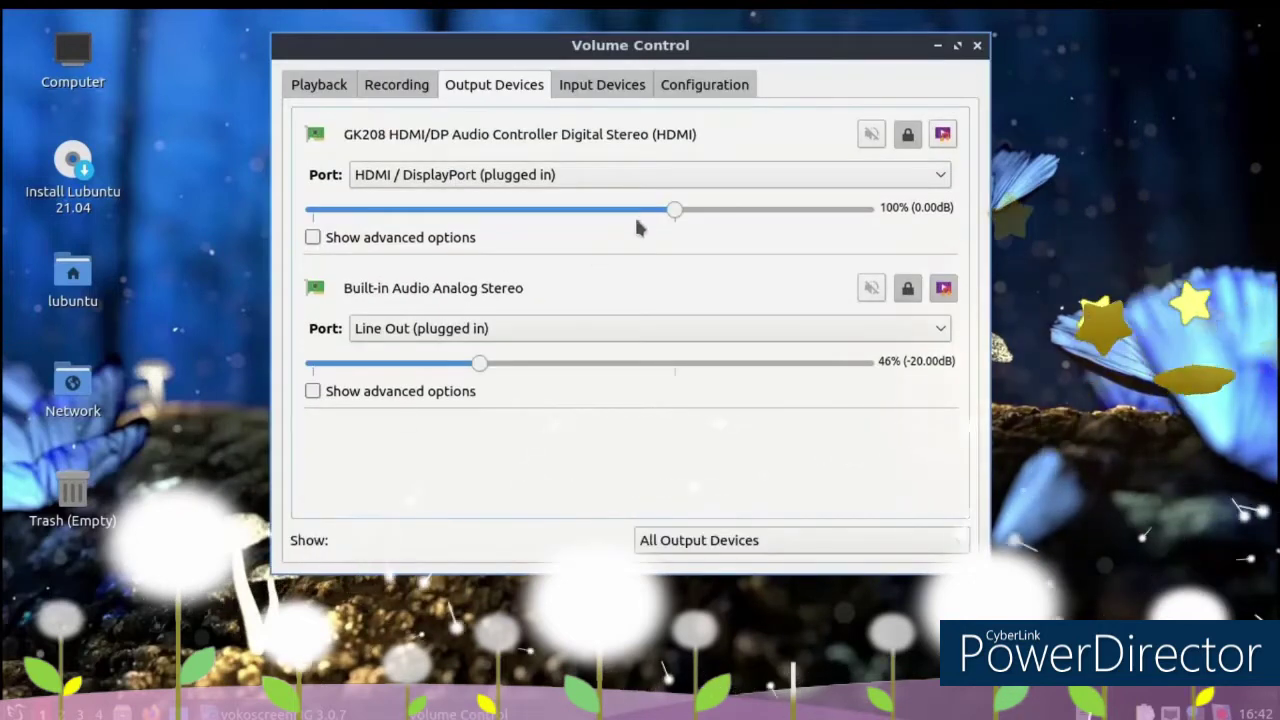
click(975, 46)
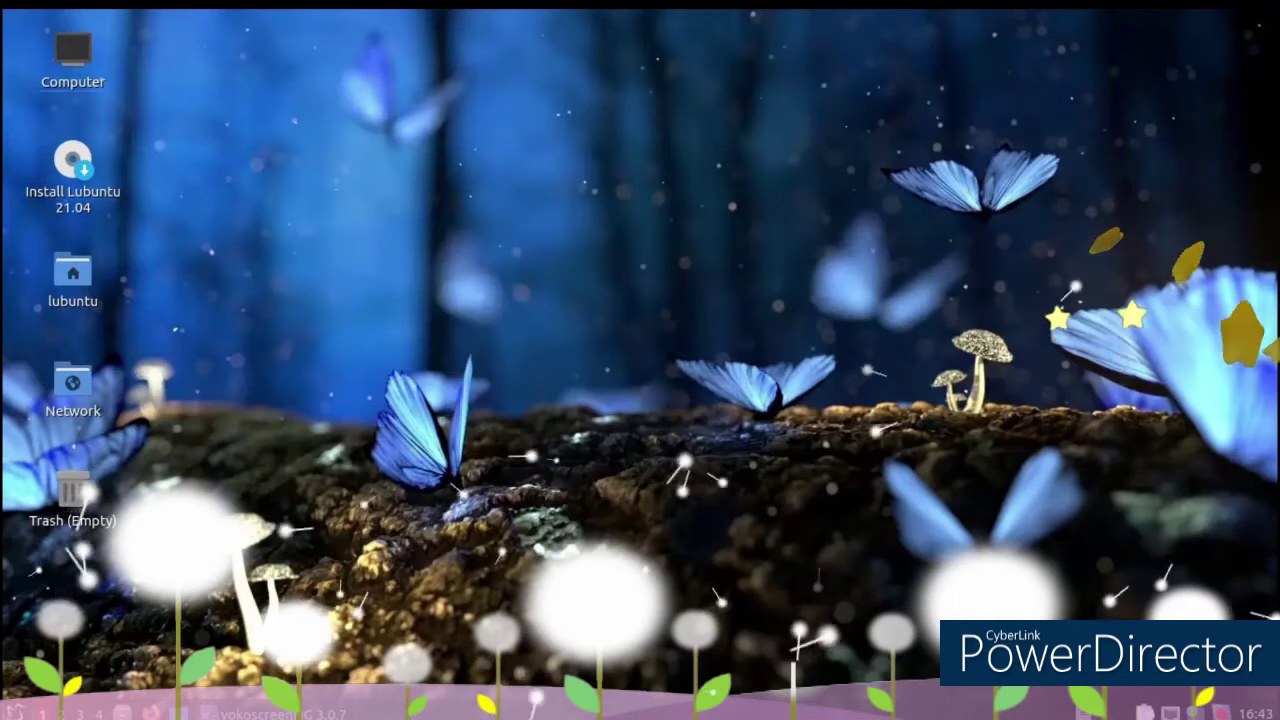
Launch Fcitx Configuration, view its input method list and close it
click(15, 713)
mouse_move(100, 567)
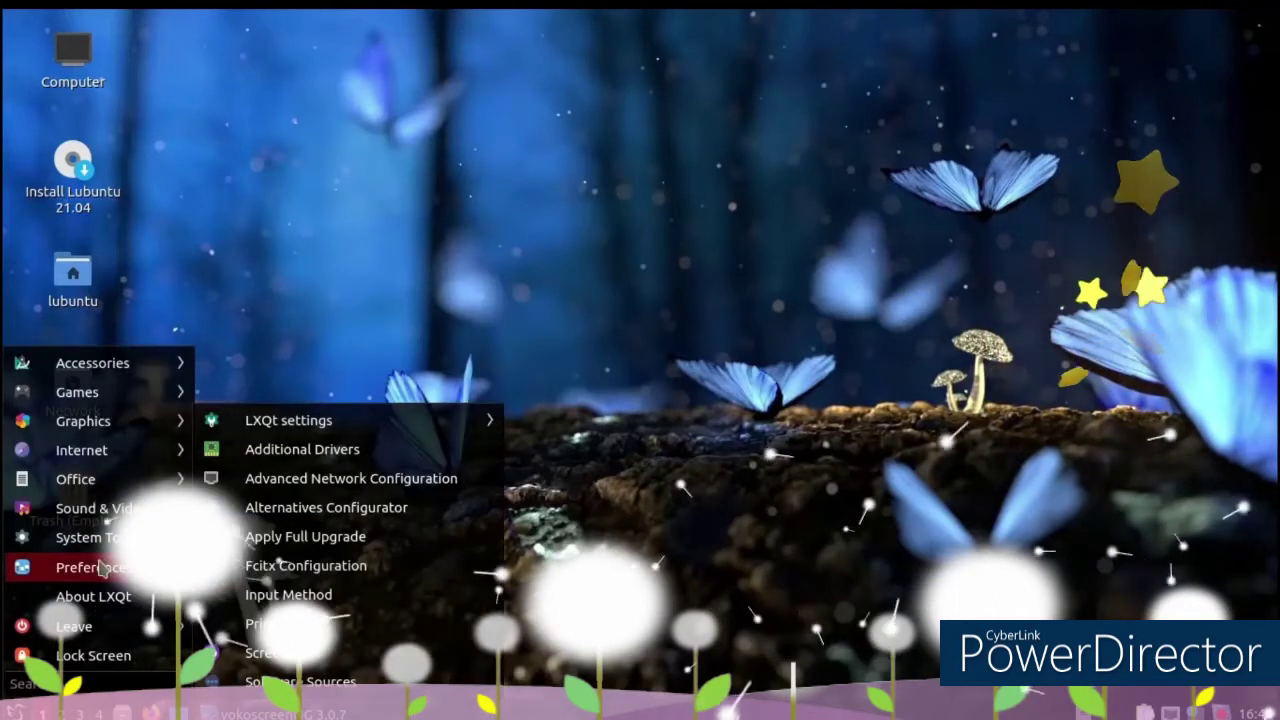
click(300, 565)
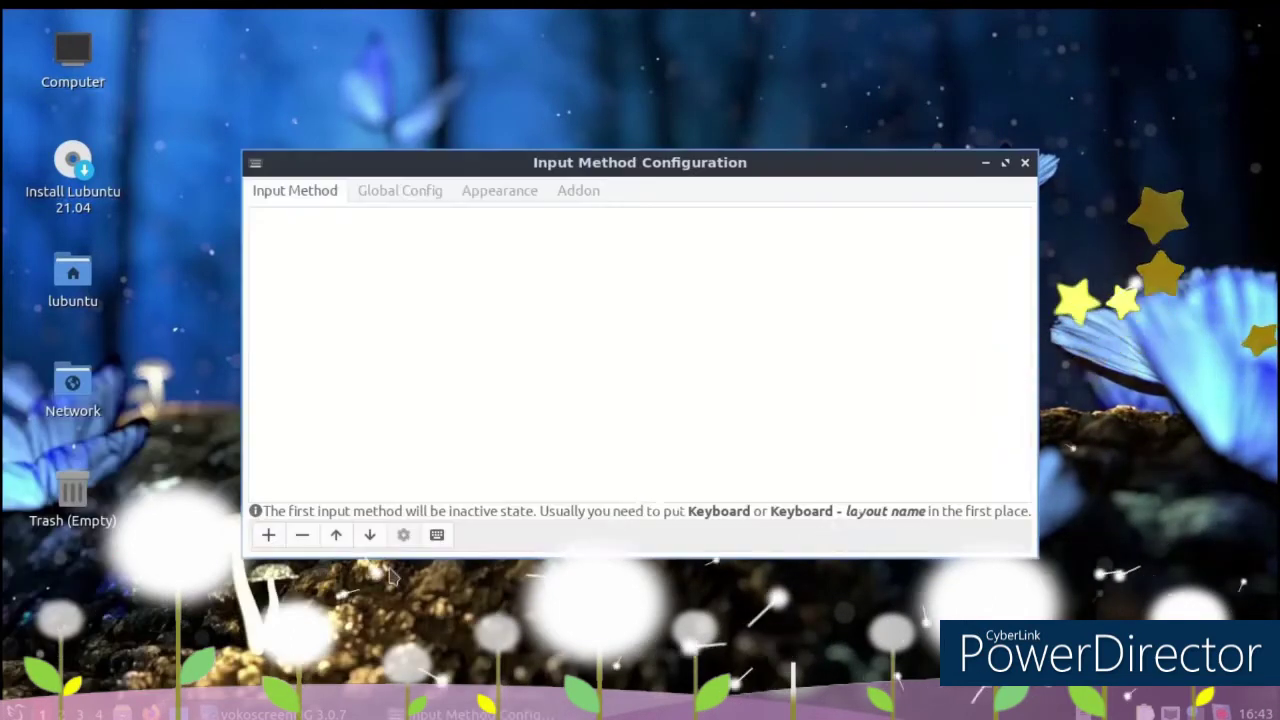
click(1024, 163)
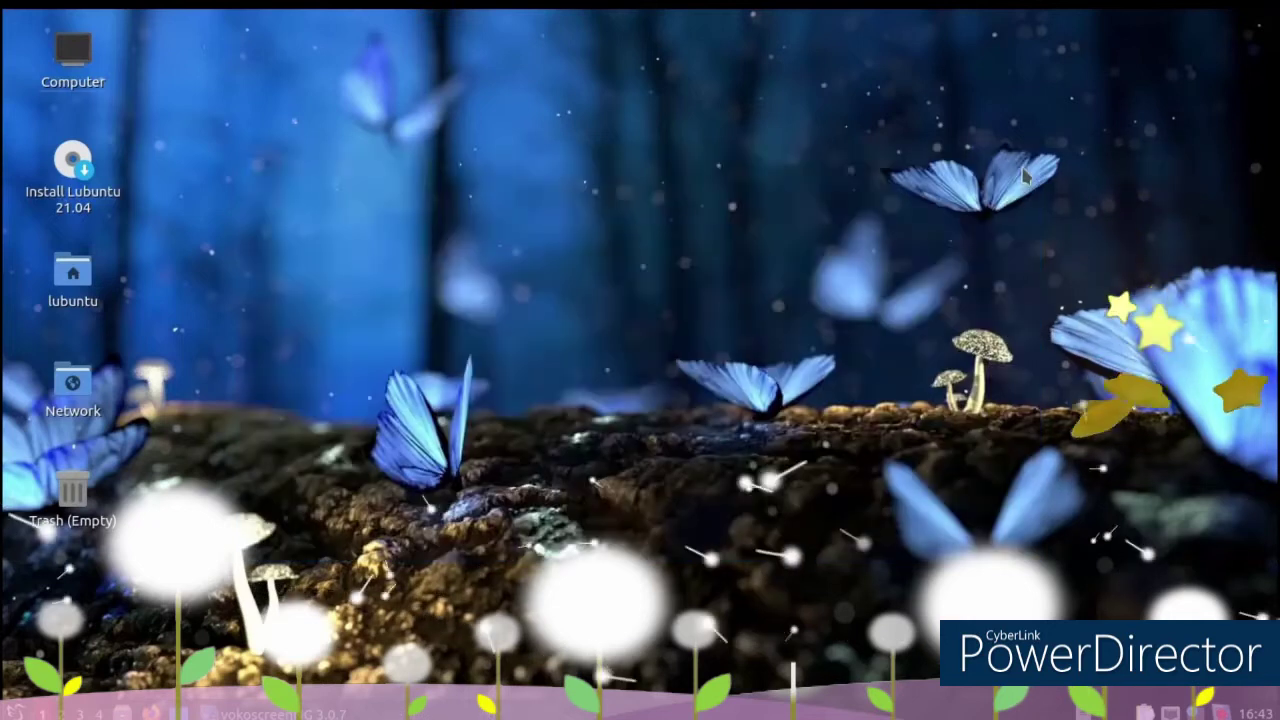
Look through the Internet and Graphics application categories, launch Skanlite and cancel its device search
key(super)
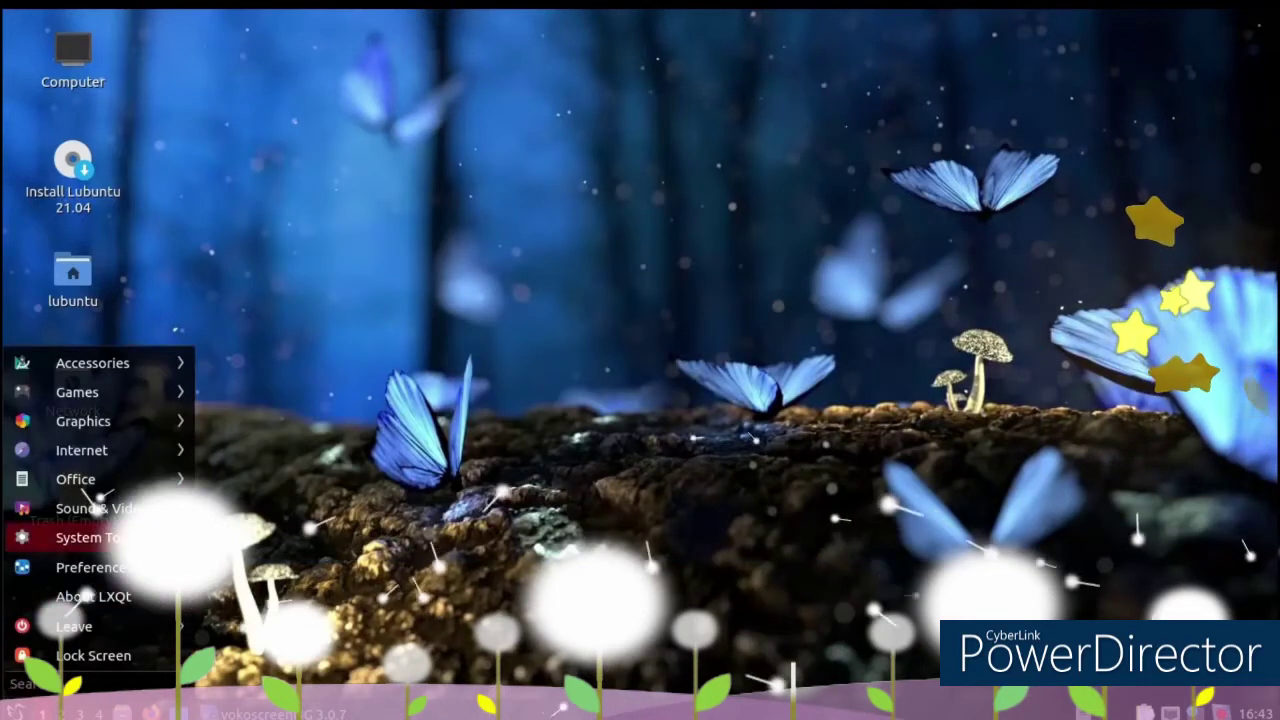
mouse_move(147, 458)
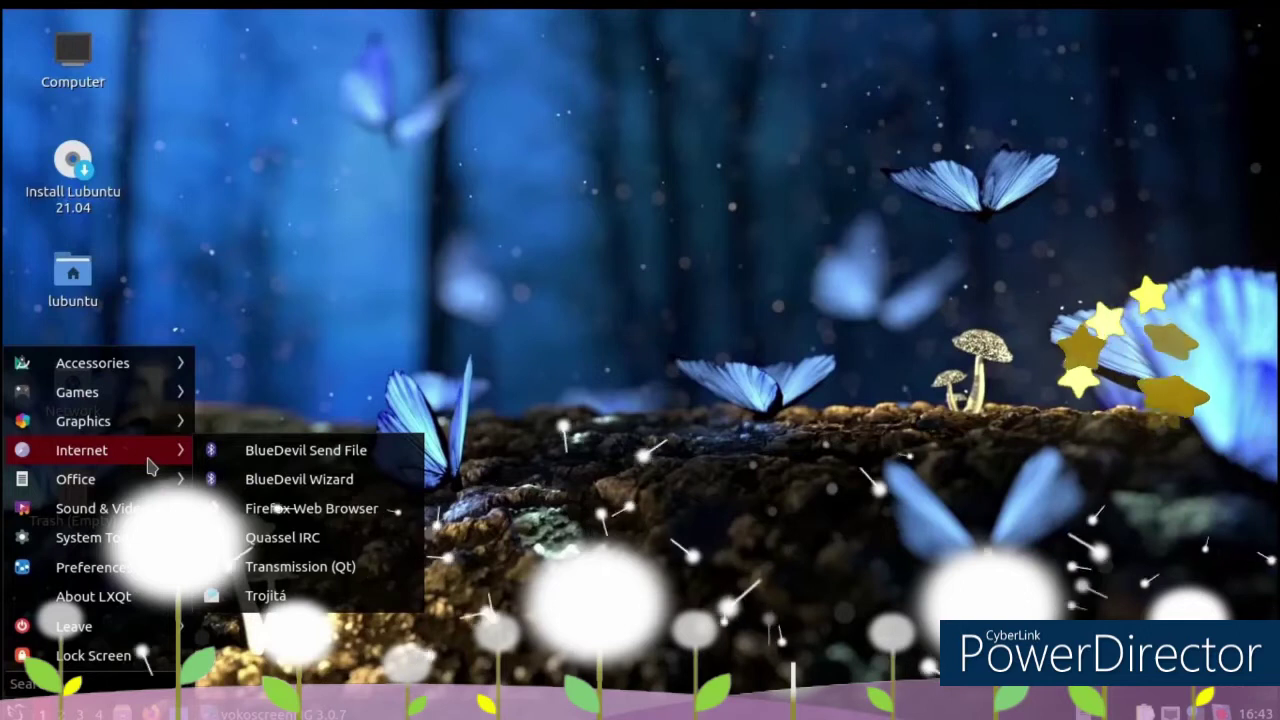
mouse_move(150, 424)
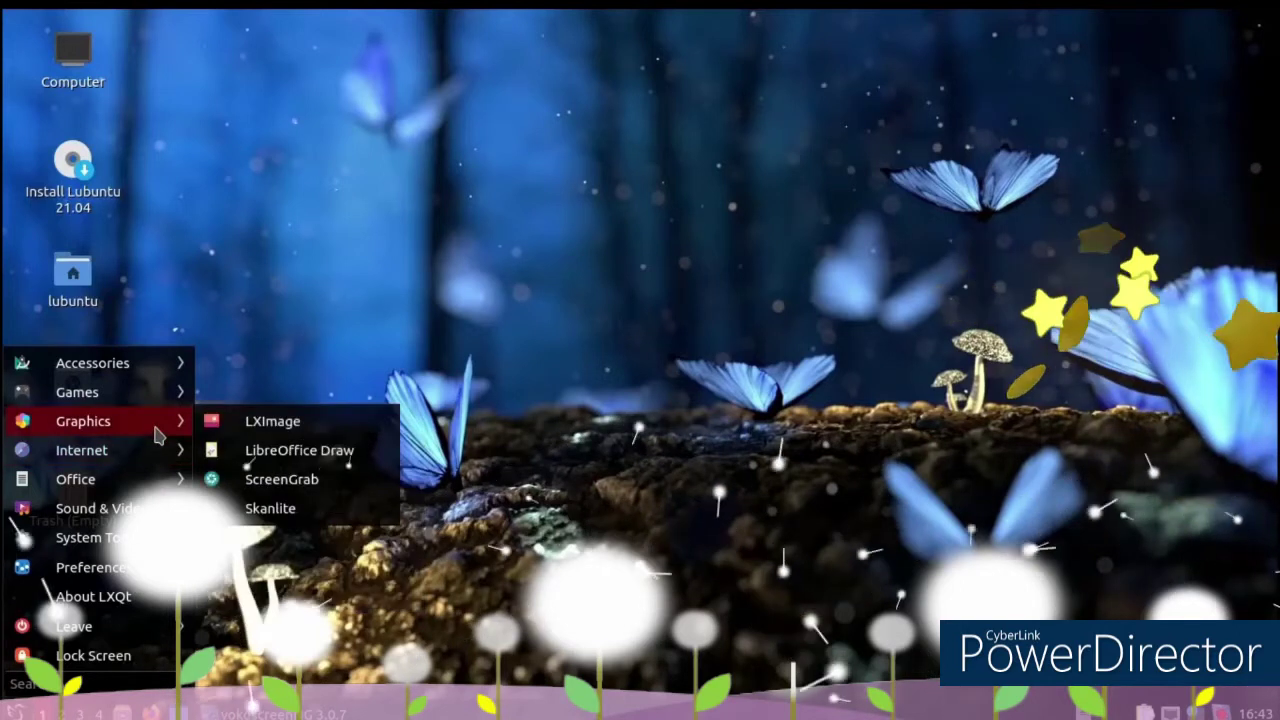
click(337, 510)
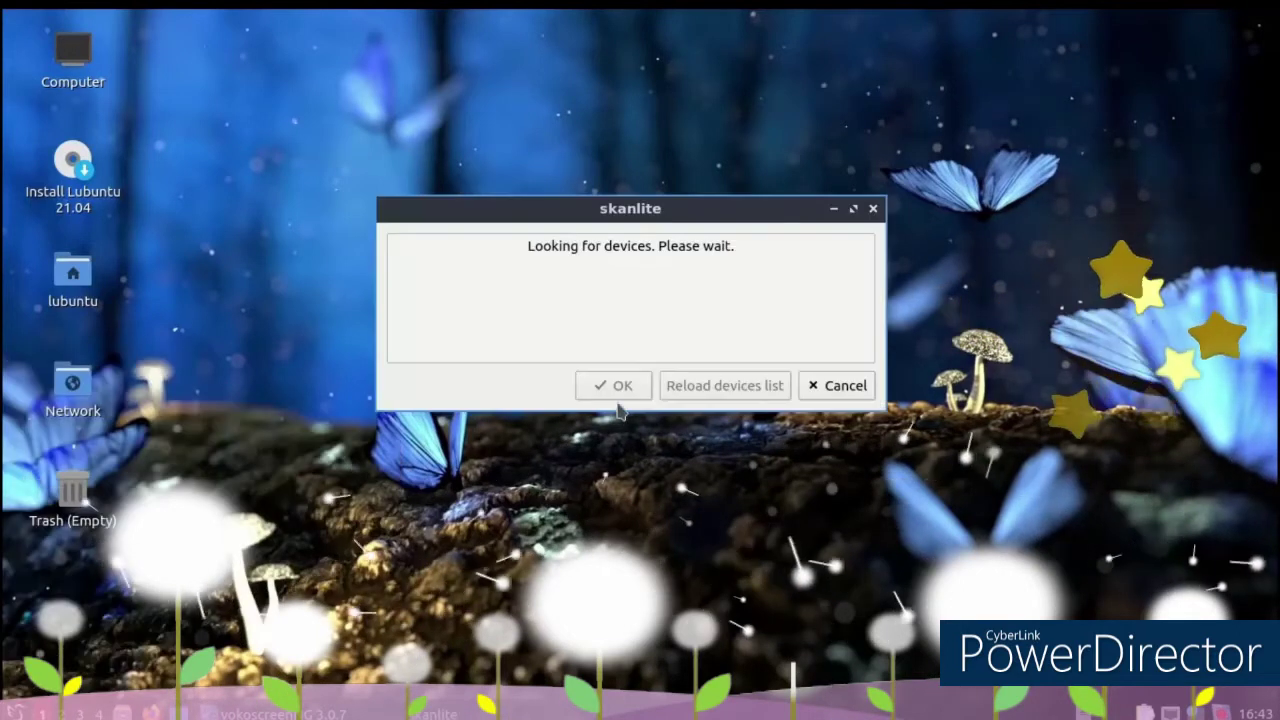
click(820, 386)
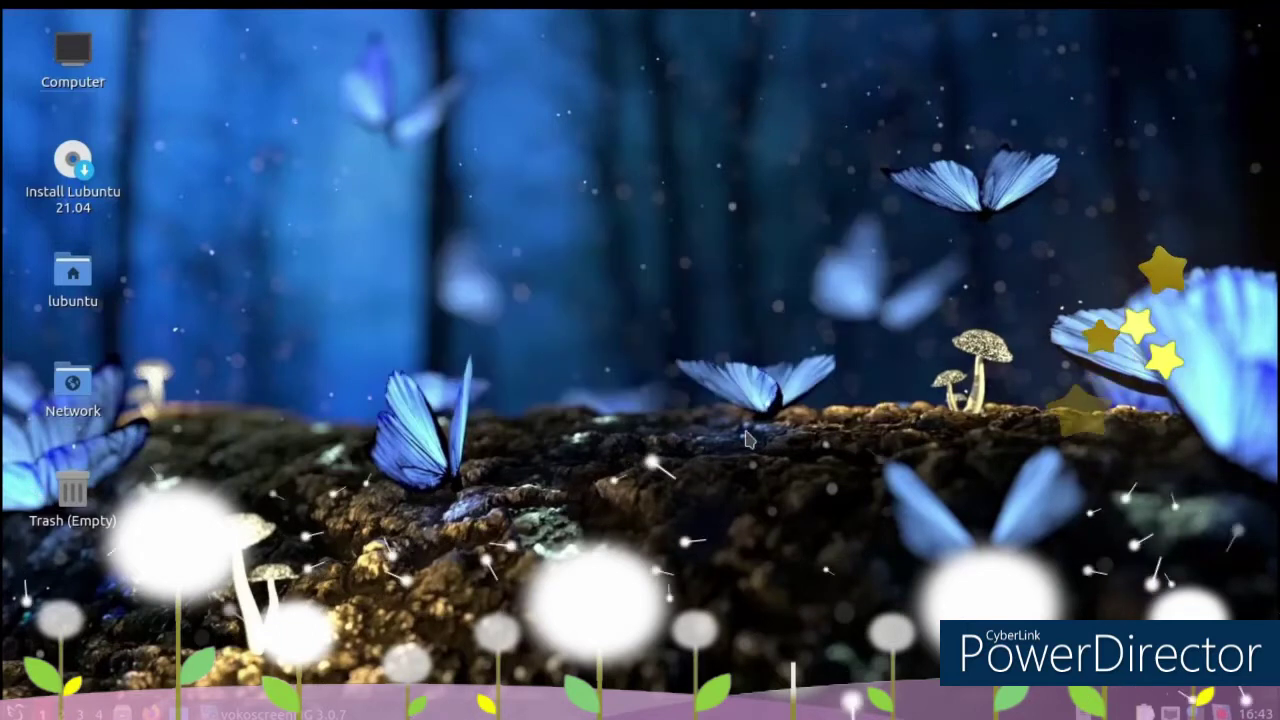
Open the panel configuration and set the panel size to 44 px
right_click(620, 712)
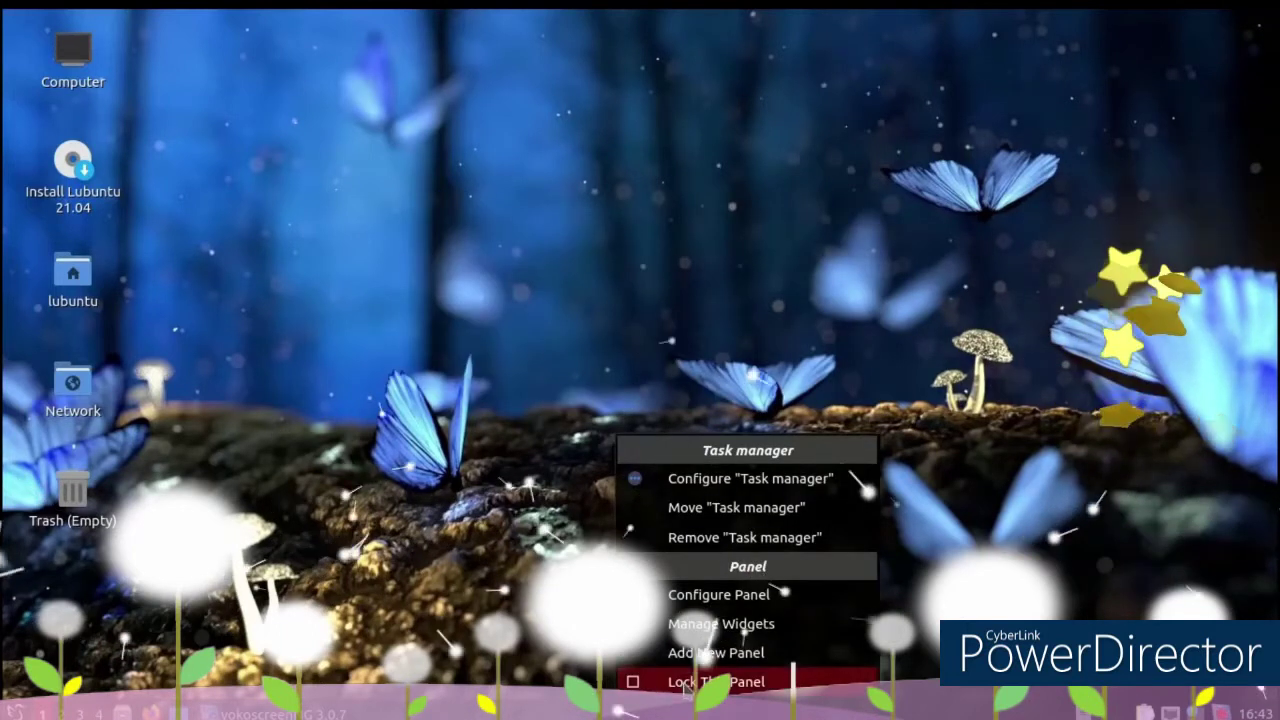
click(698, 596)
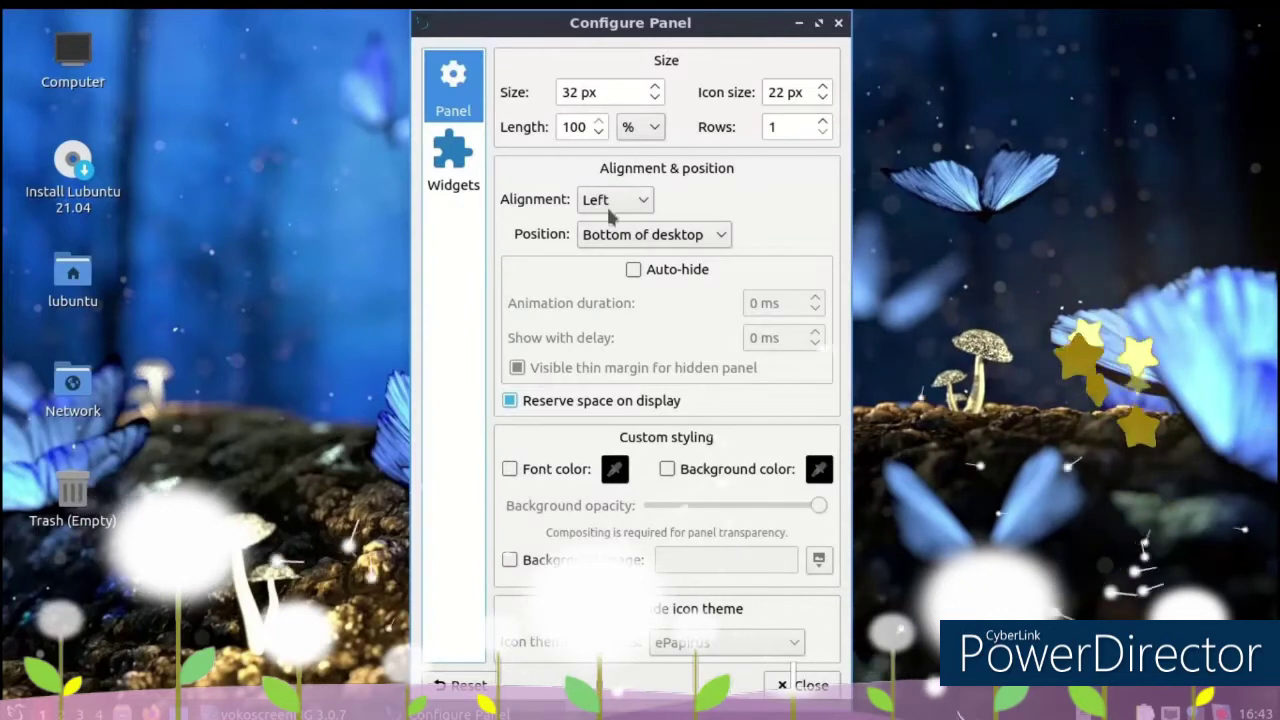
scroll(656, 88, up, 6)
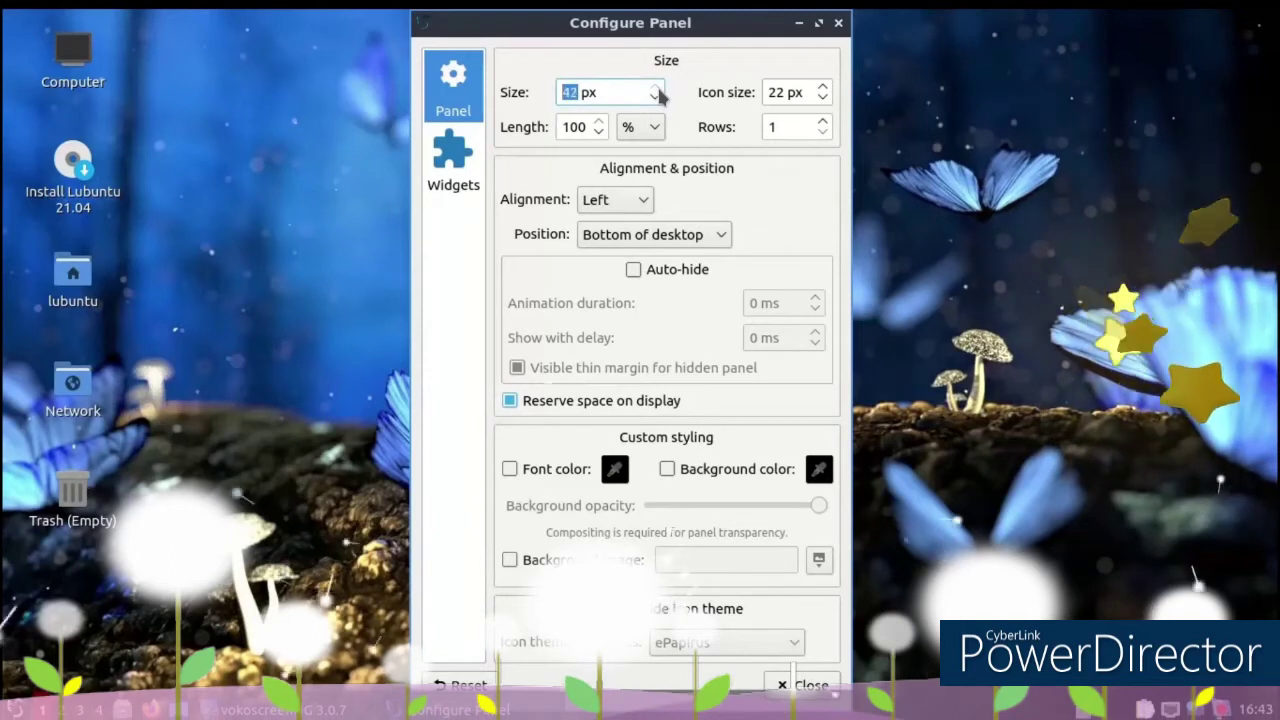
scroll(657, 90, up, 2)
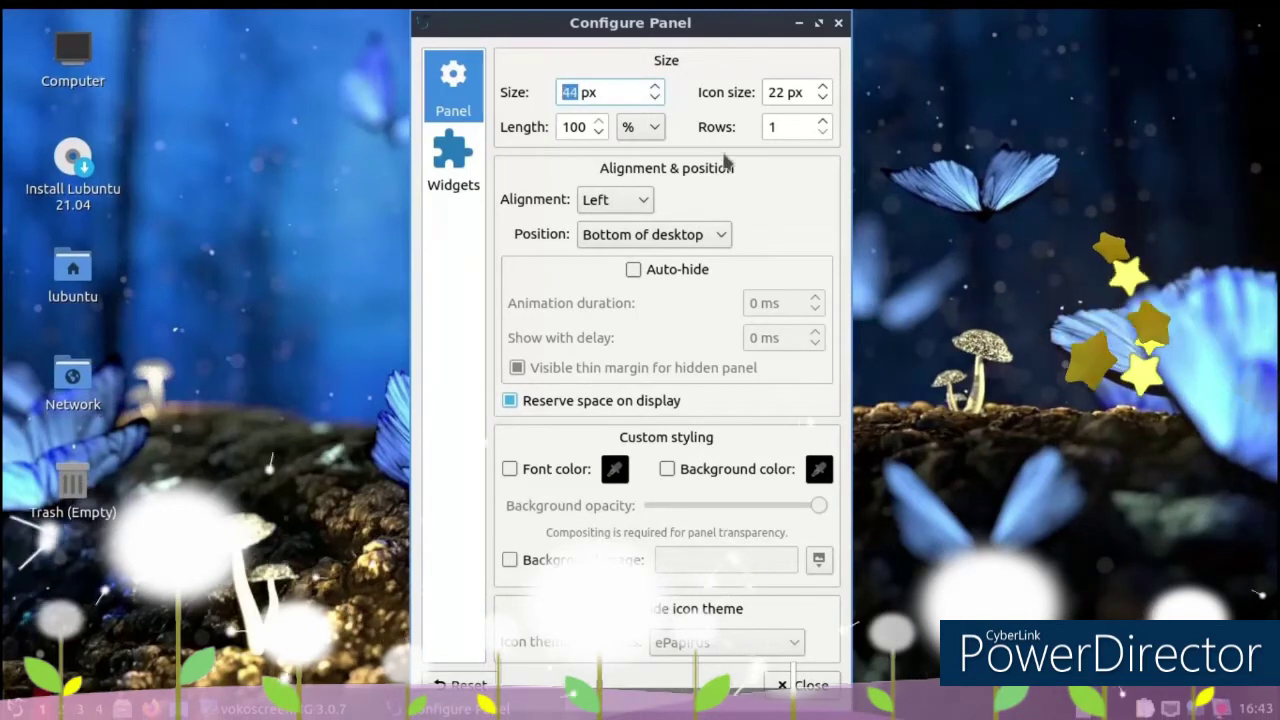
Check the panel's alignment choices, keep it aligned Left and glance at the Widgets settings
click(645, 202)
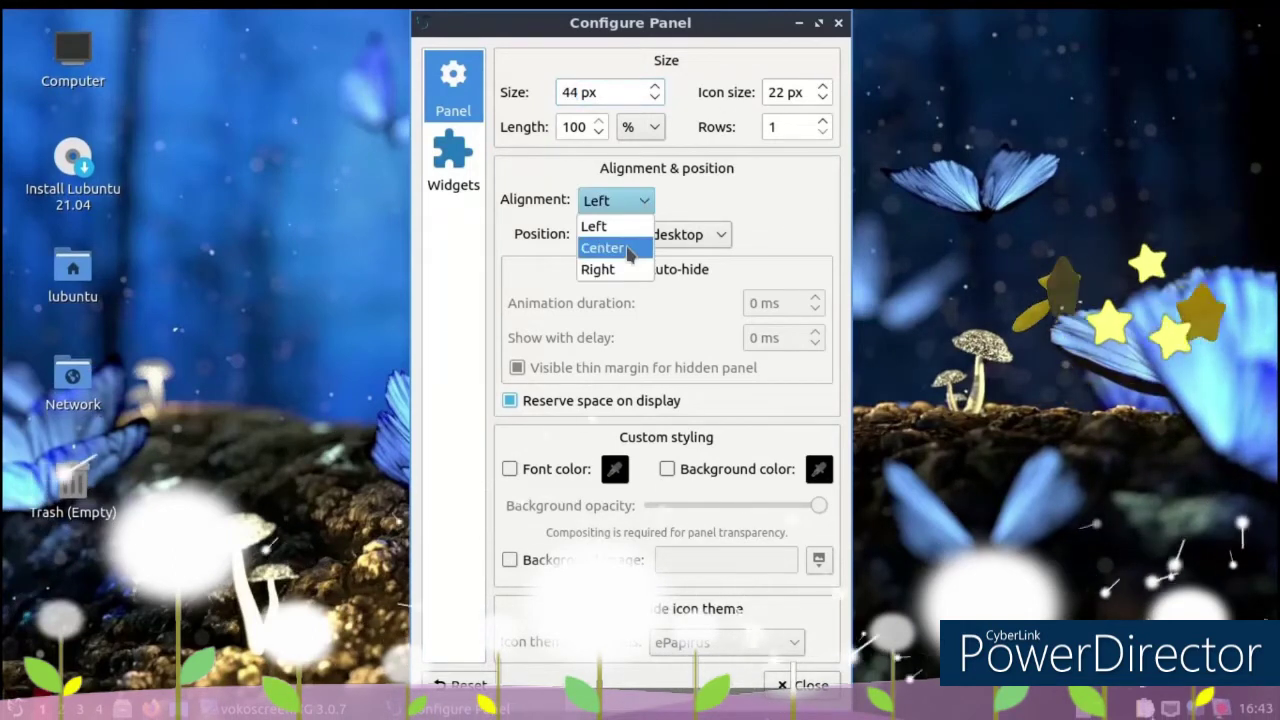
click(594, 226)
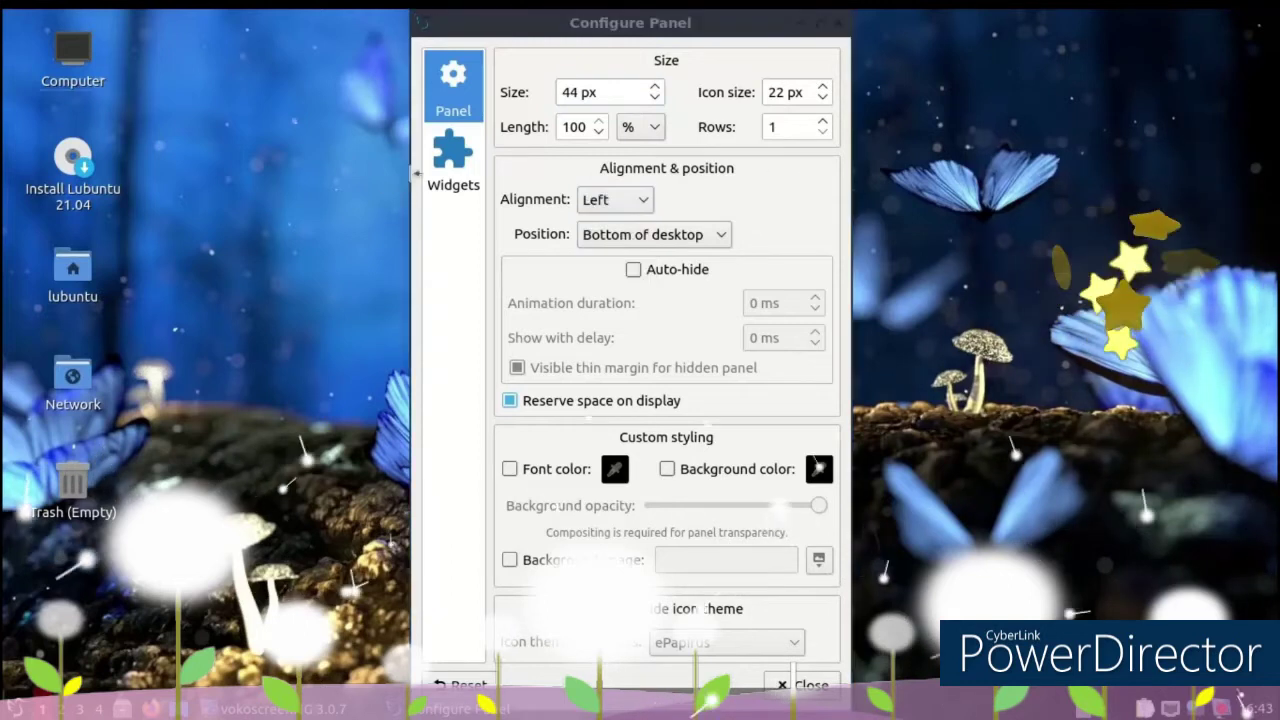
click(453, 160)
click(453, 90)
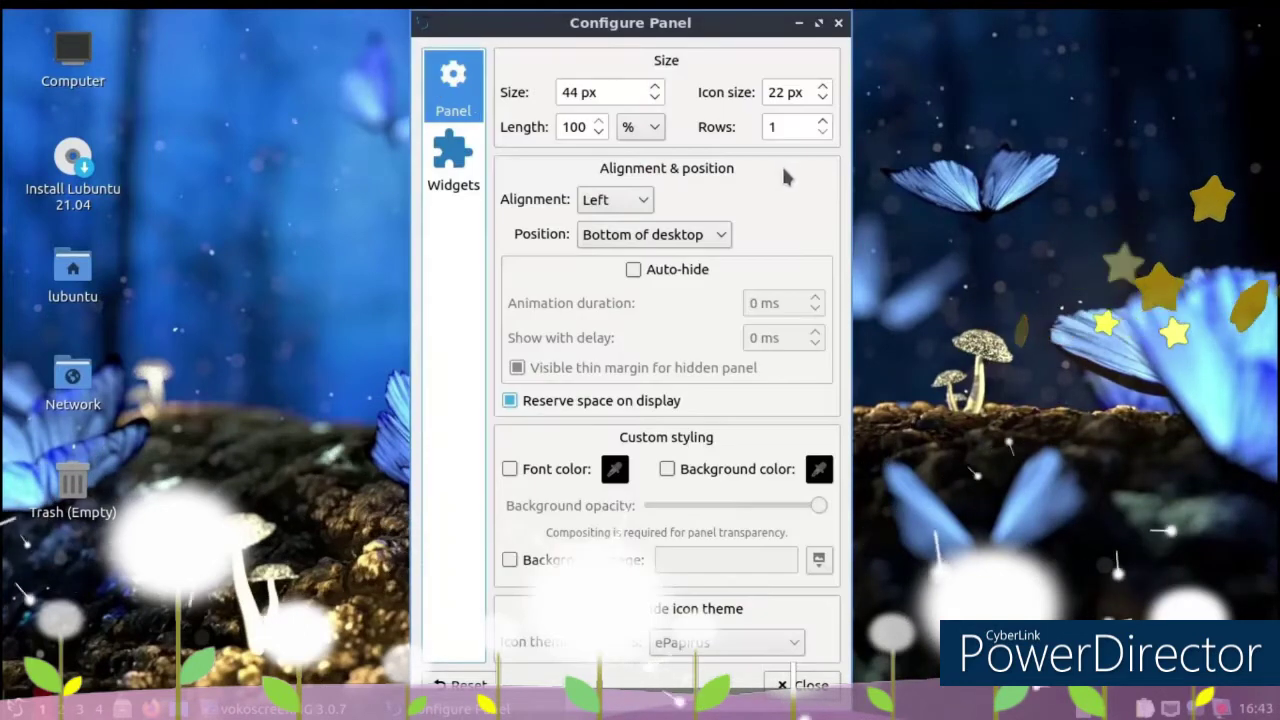
Set the panel's icon size to 23 px
click(822, 88)
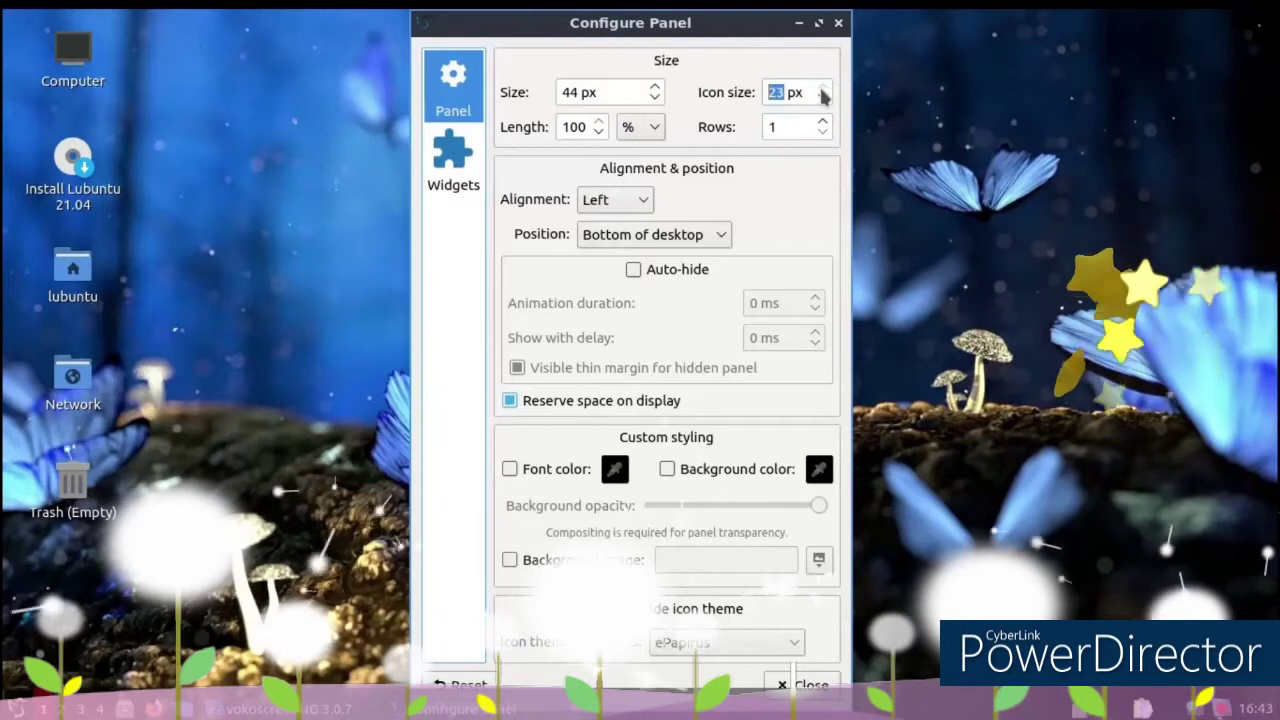
click(822, 88)
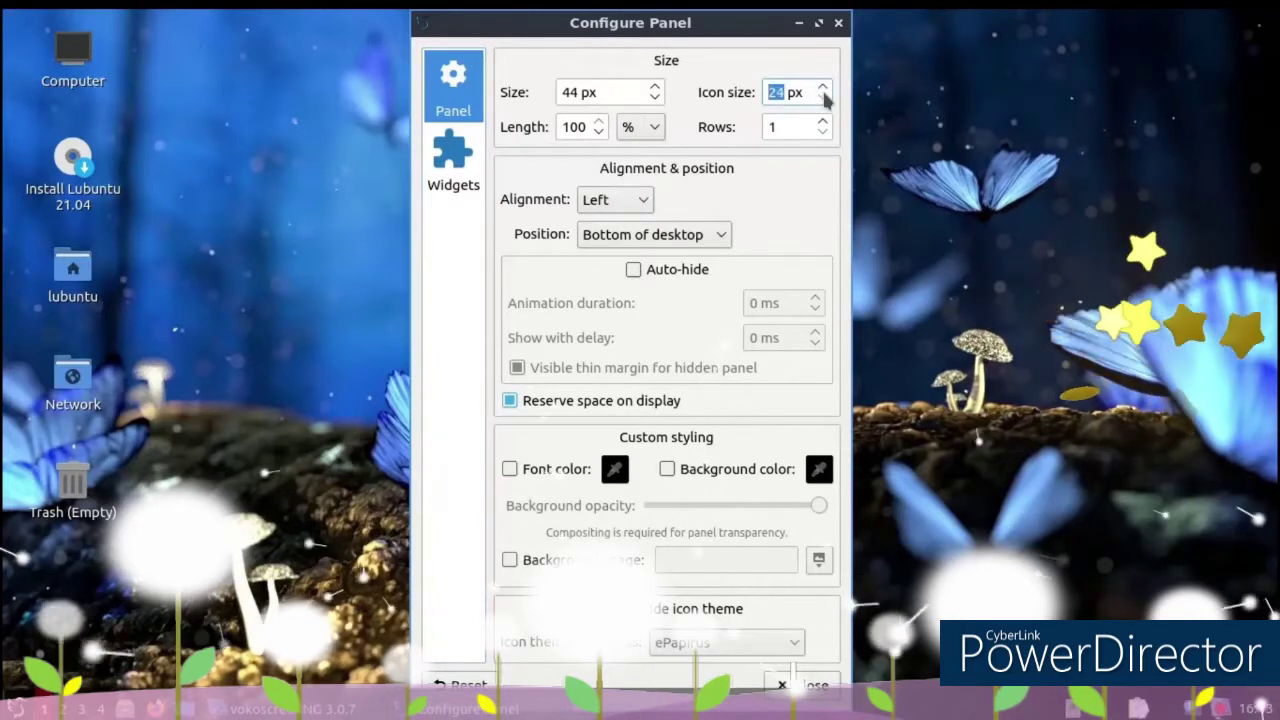
click(822, 97)
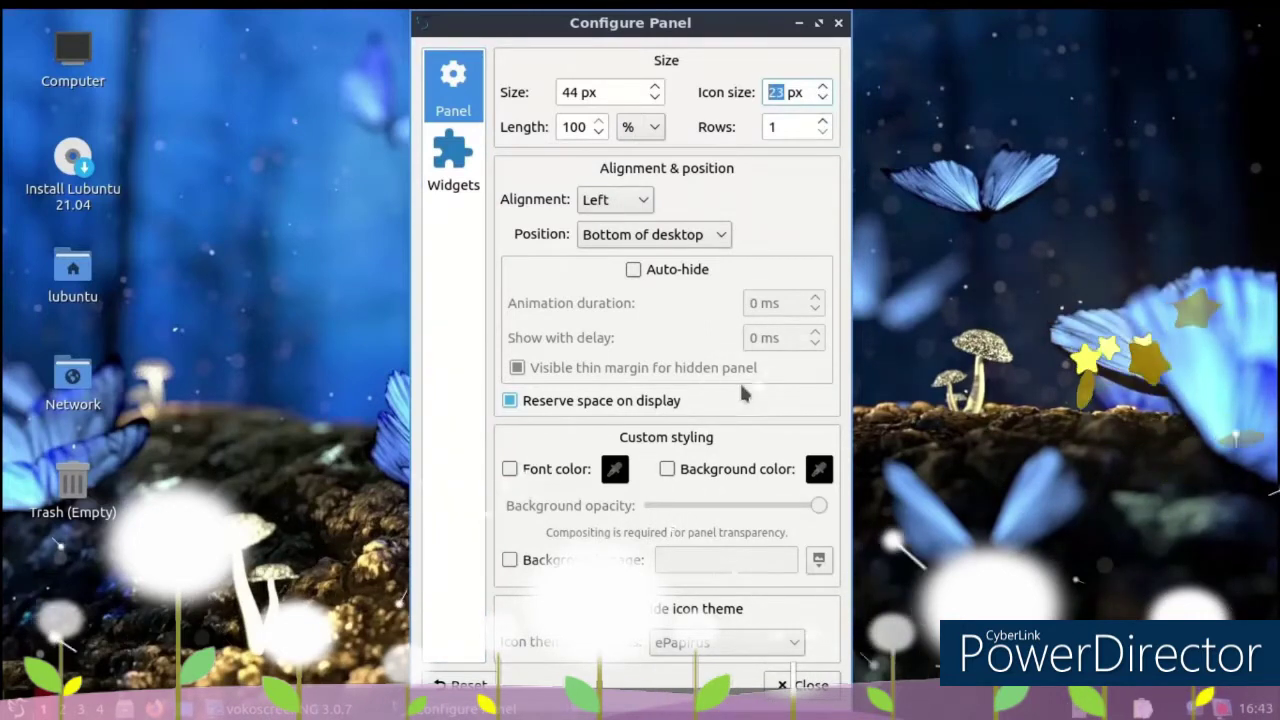
Move the panel to the top of the desktop, check the application menu there and close the panel configuration
click(650, 244)
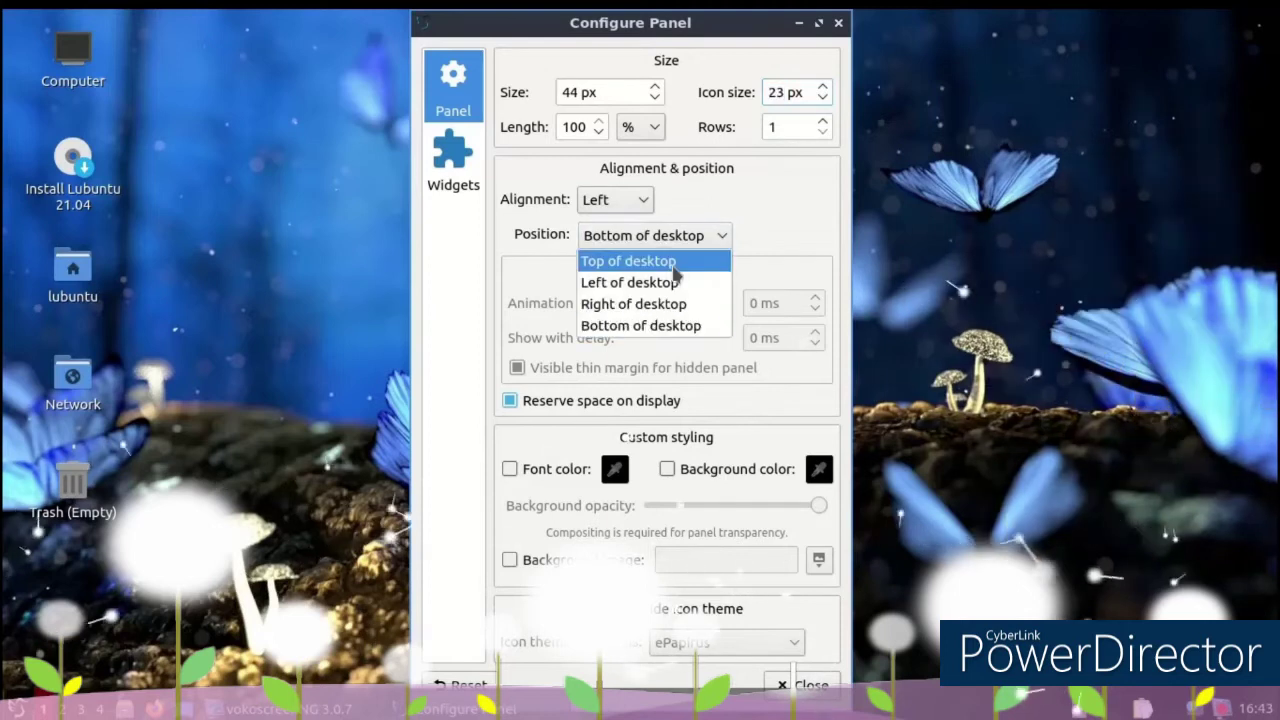
click(676, 262)
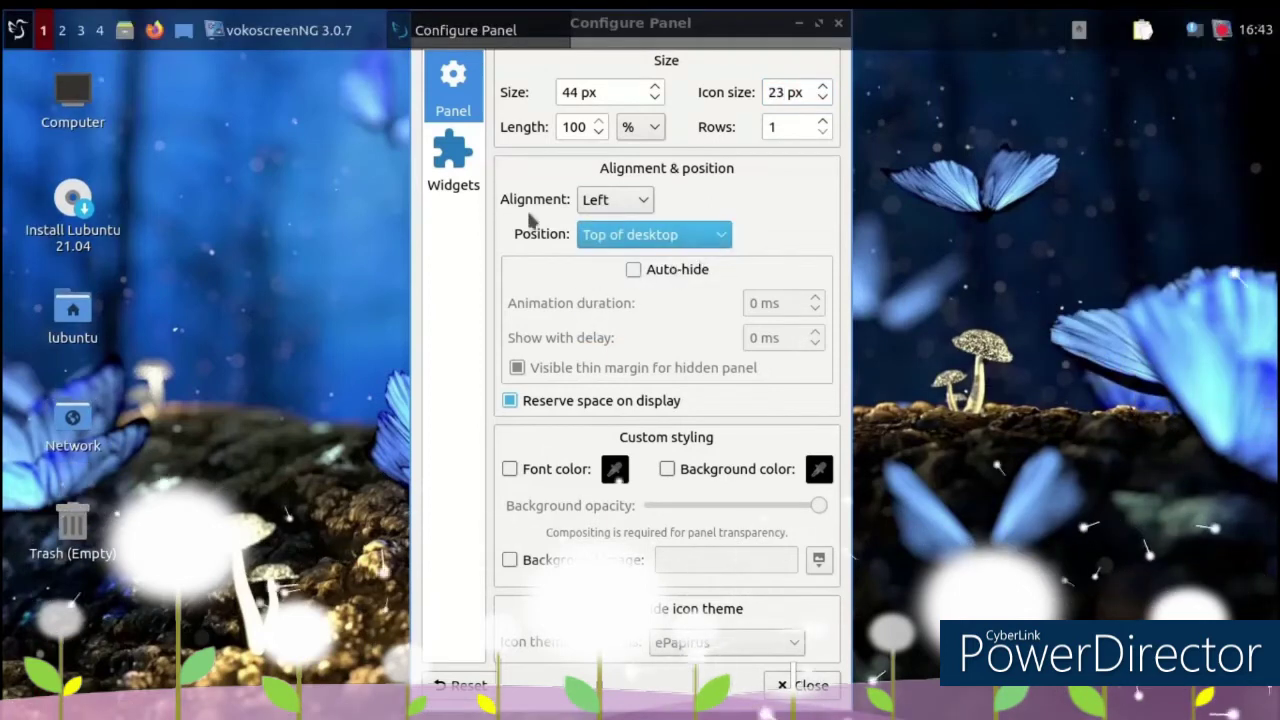
click(18, 28)
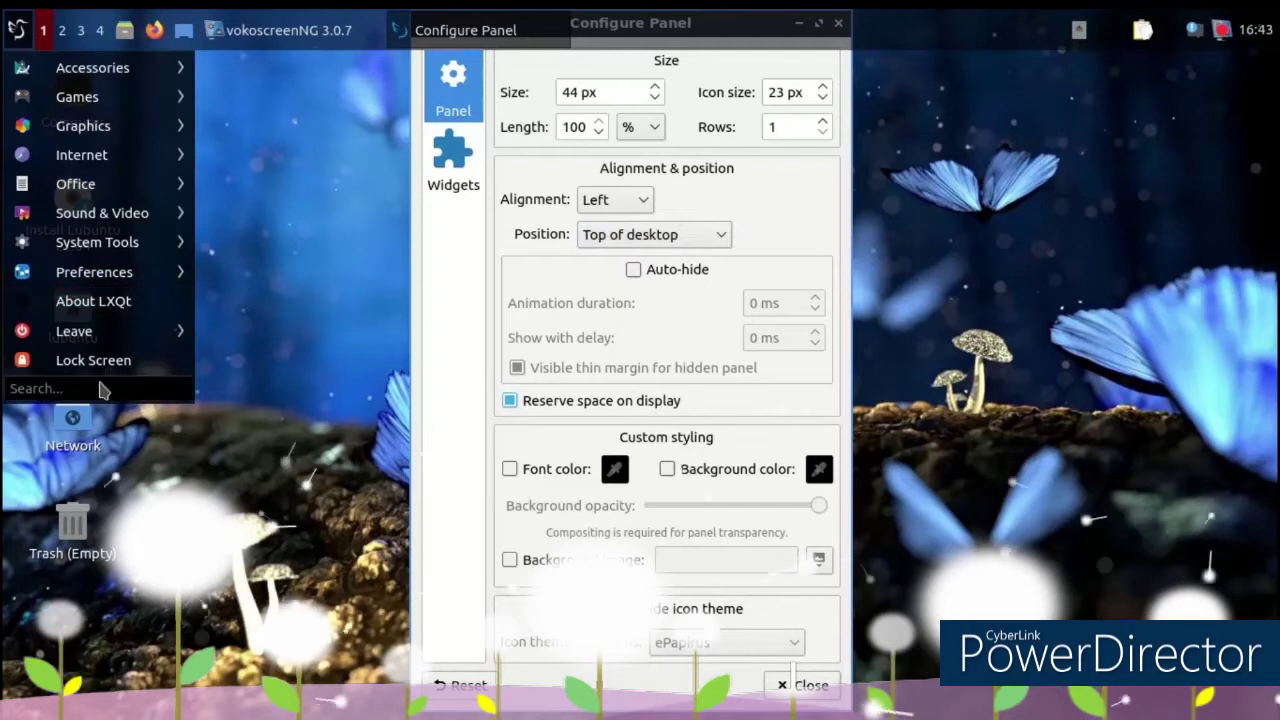
key(Escape)
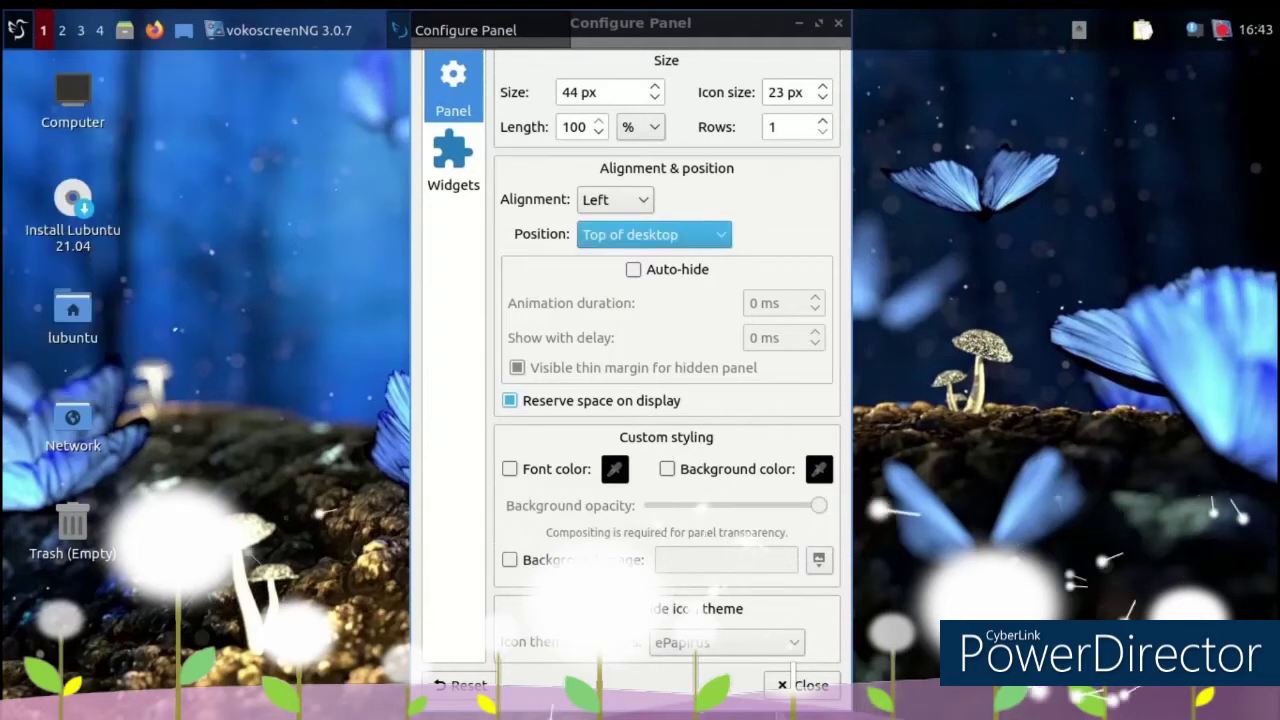
key(Escape)
Launch the Discover software centre from the application menu and look through its featured applications
click(18, 28)
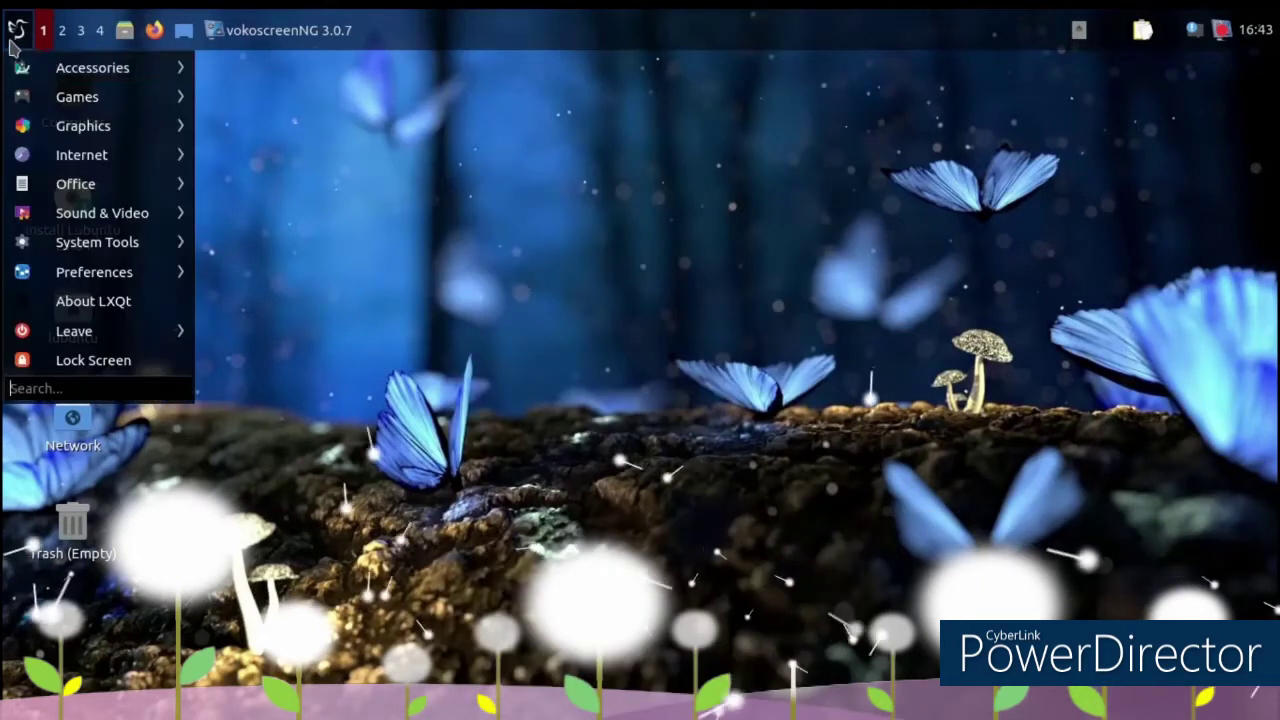
mouse_move(103, 183)
mouse_move(108, 220)
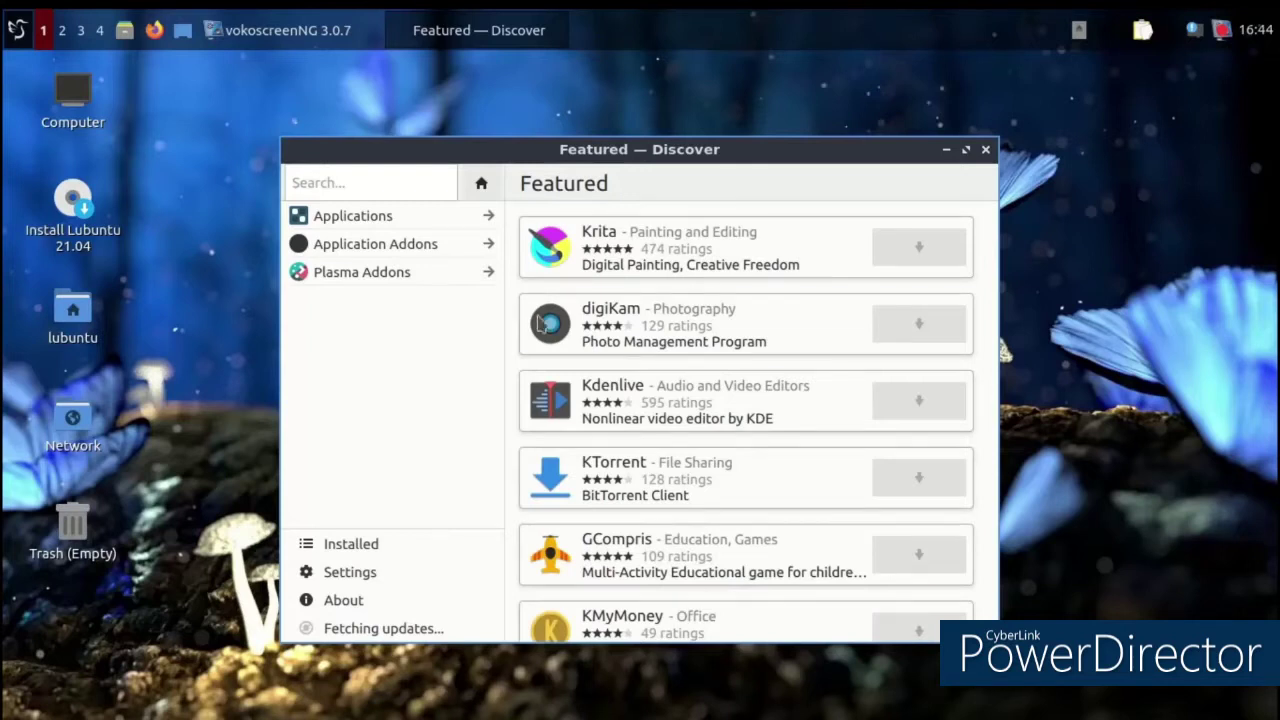
scroll(600, 358, down, 3)
scroll(600, 358, up, 2)
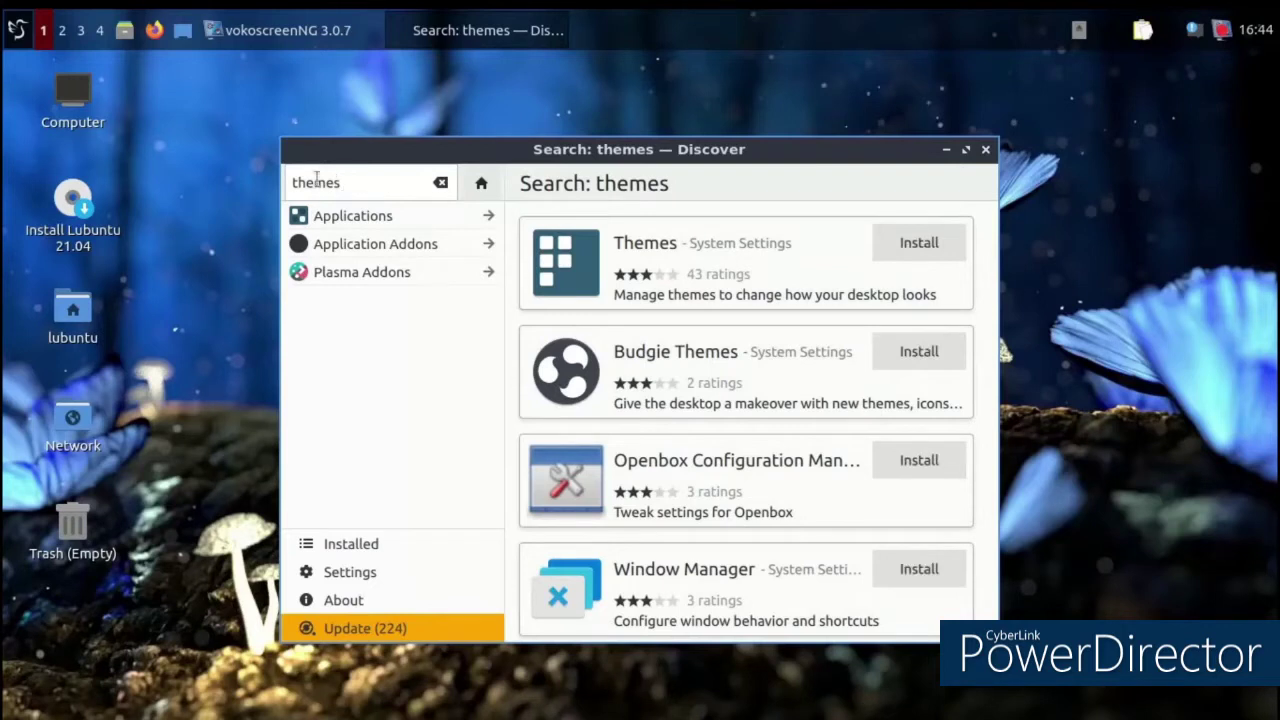
Look through the search results for themes and return to the start of the list
scroll(874, 369, down, 4)
scroll(848, 374, down, 3)
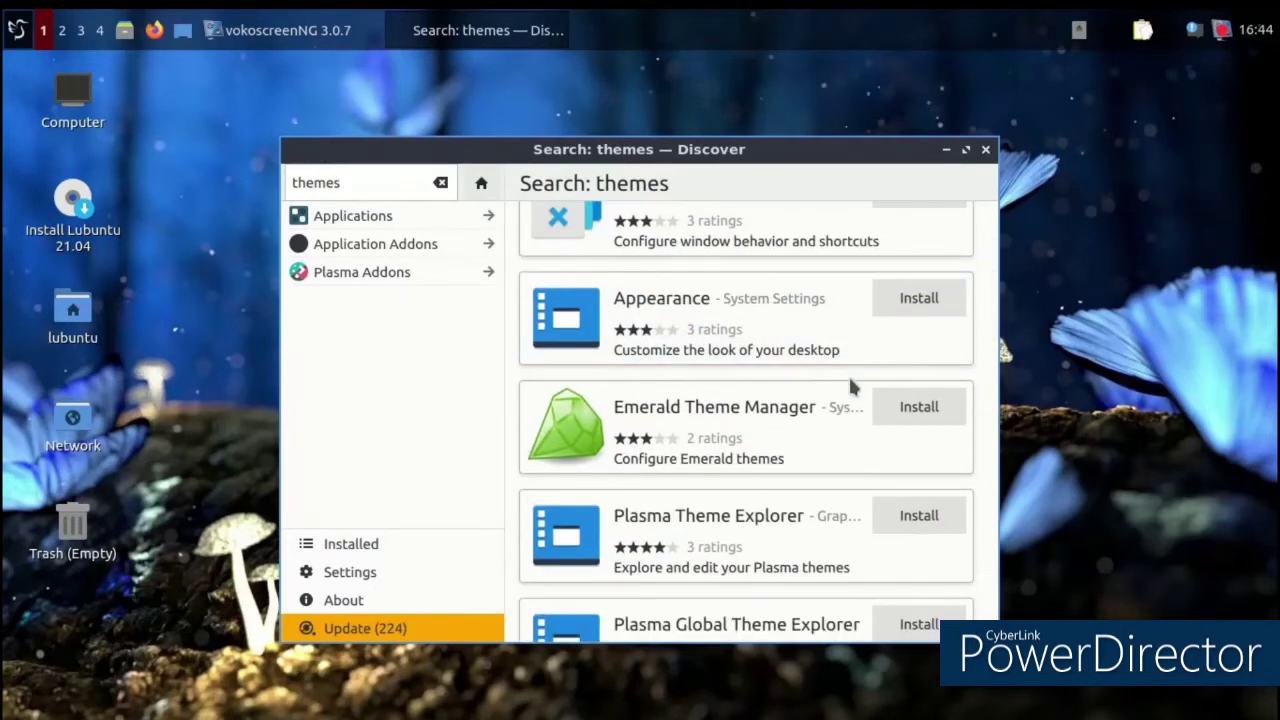
scroll(848, 374, down, 6)
scroll(848, 374, down, 6)
scroll(855, 376, down, 3)
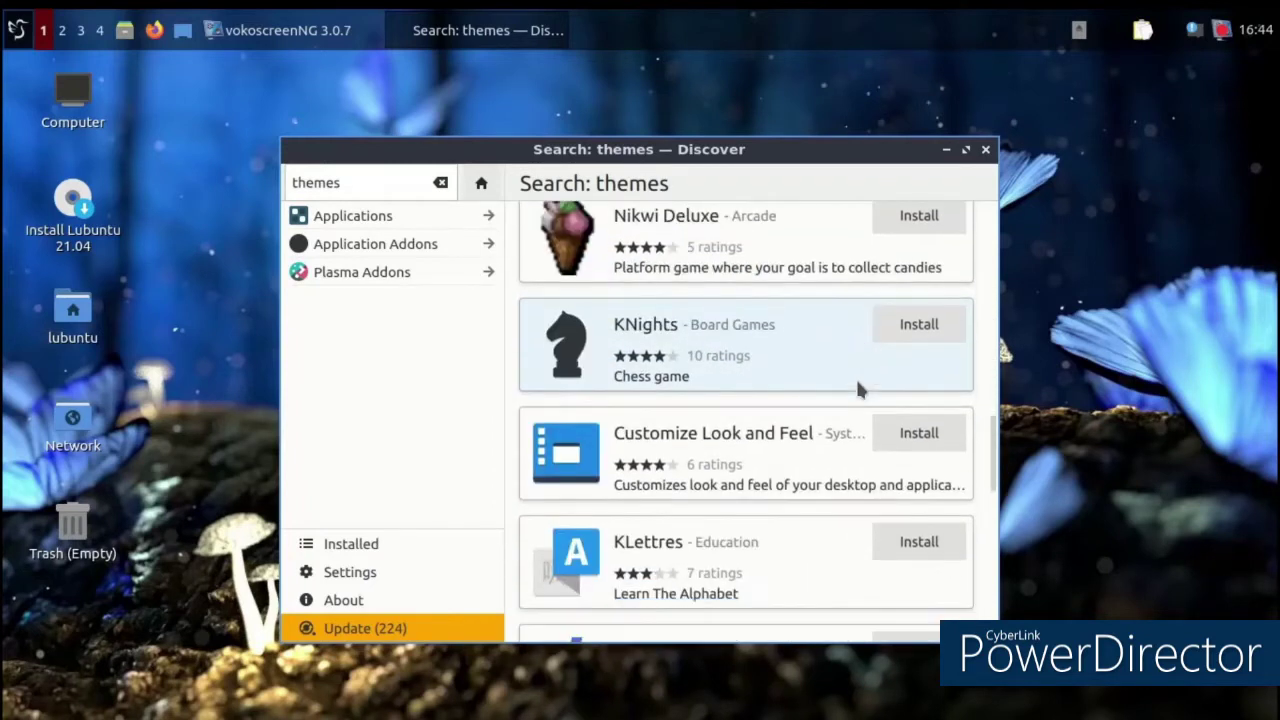
scroll(850, 385, up, 10)
scroll(768, 423, up, 10)
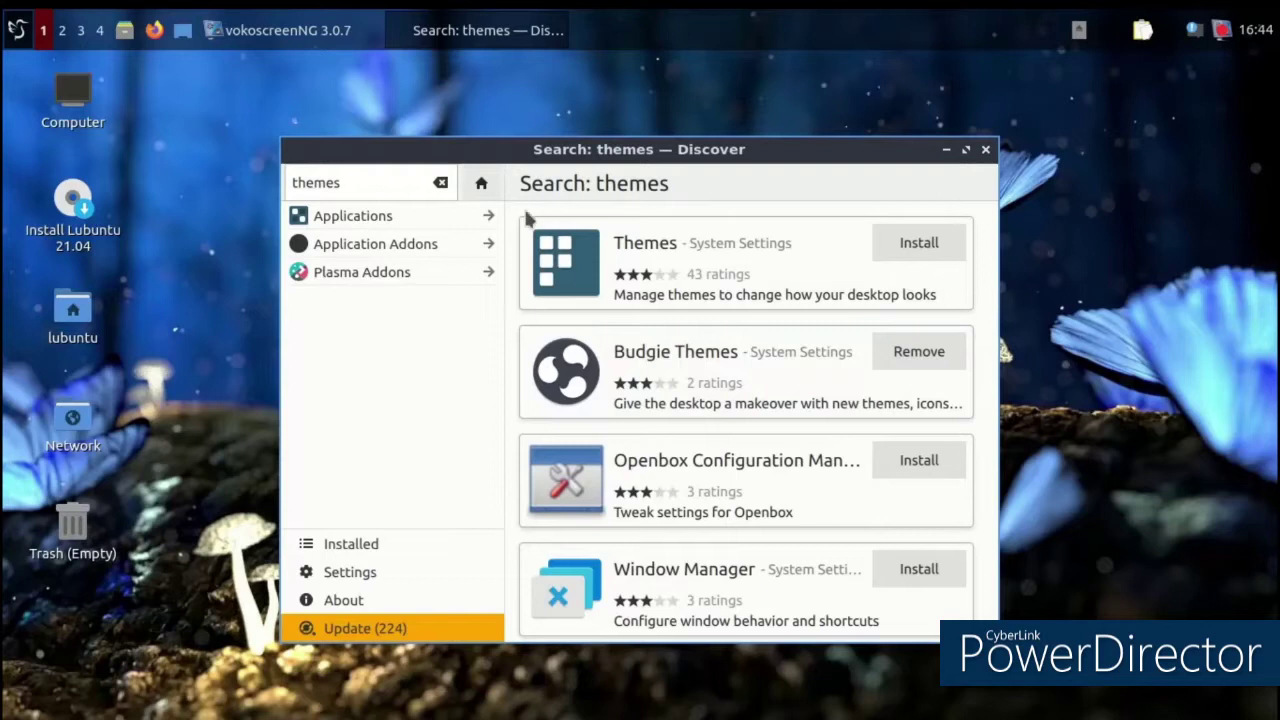
Browse the Application Addons and Plasma Addons categories, view the KDE Plasma Desktop - Notifications details and return to the featured applications
click(457, 244)
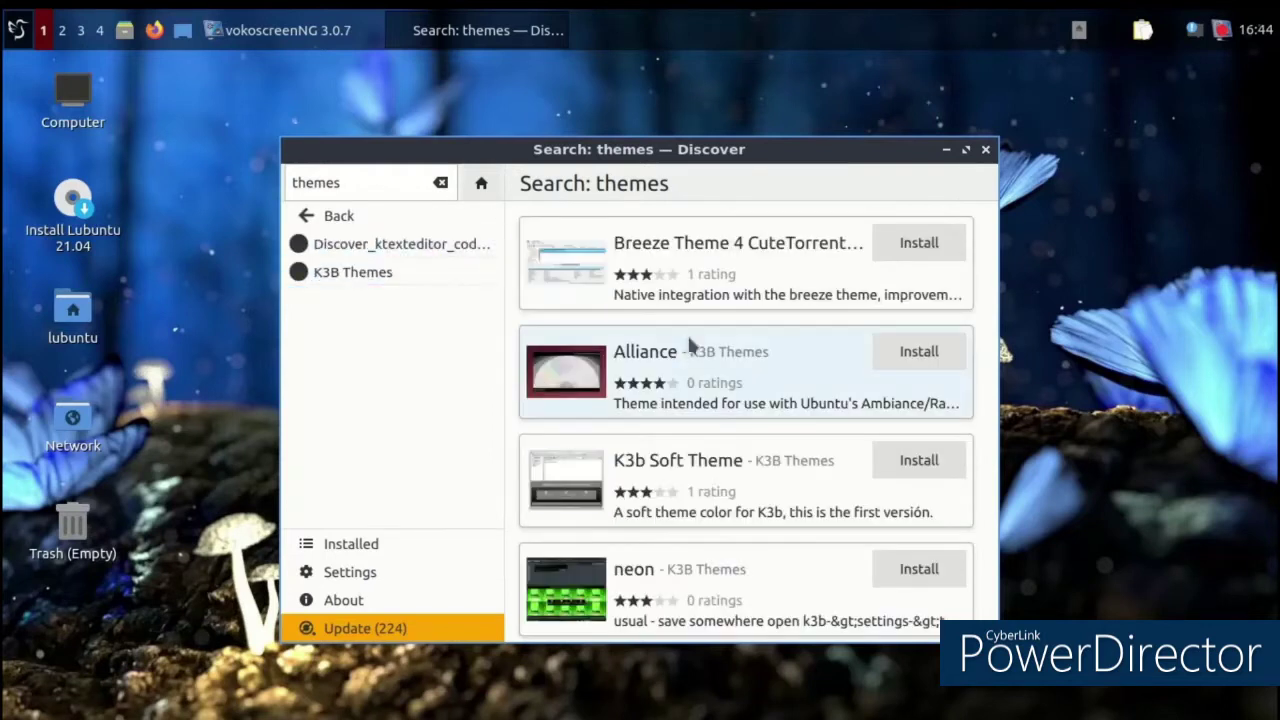
click(308, 215)
click(320, 280)
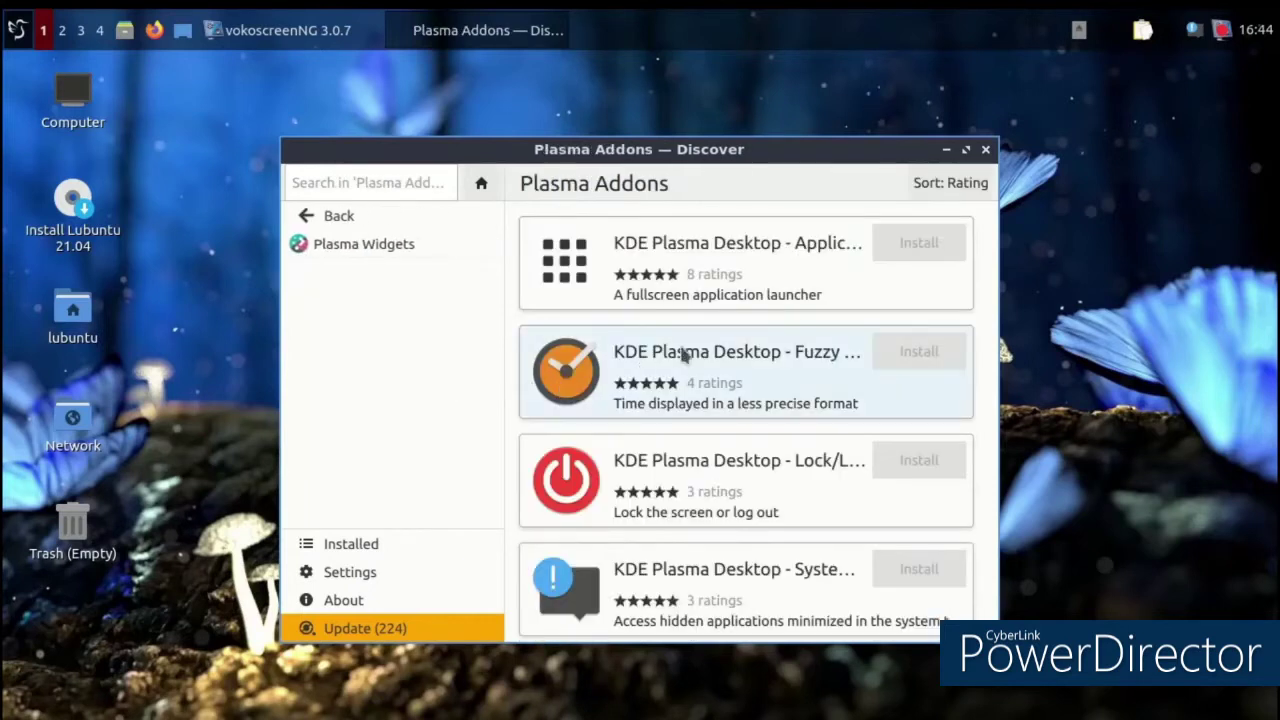
scroll(700, 345, down, 3)
scroll(728, 345, down, 10)
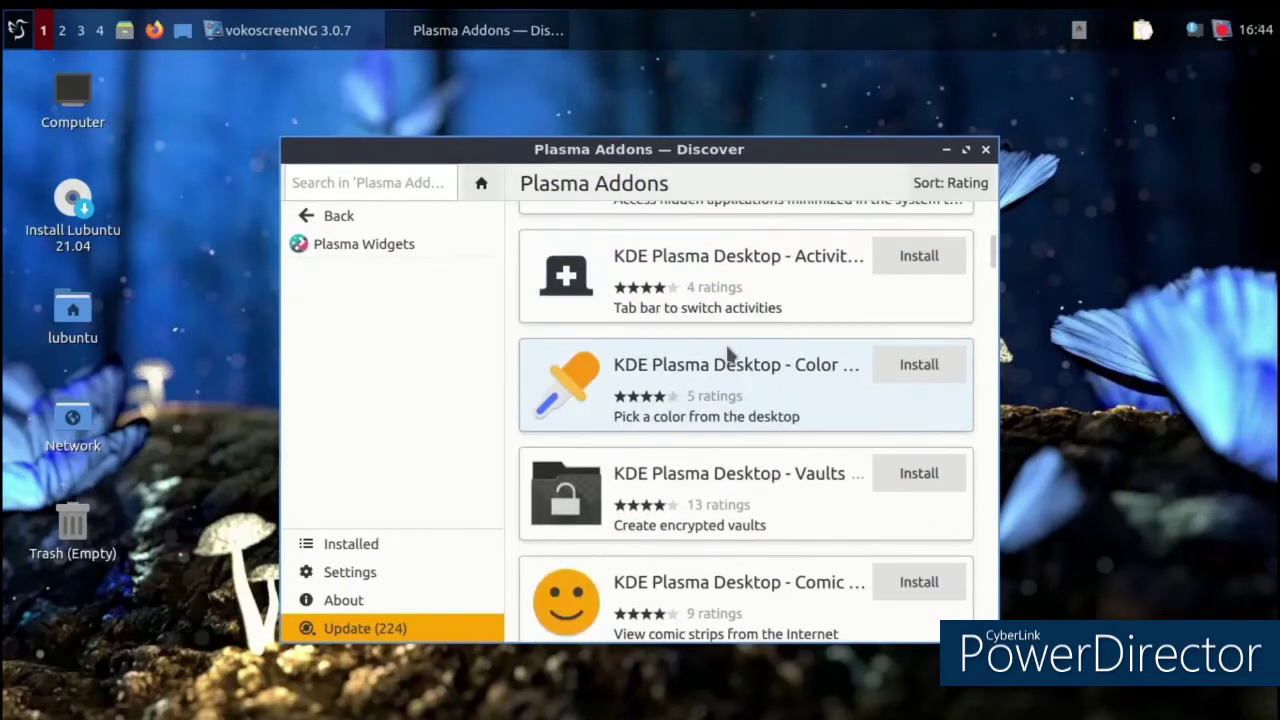
scroll(730, 355, down, 3)
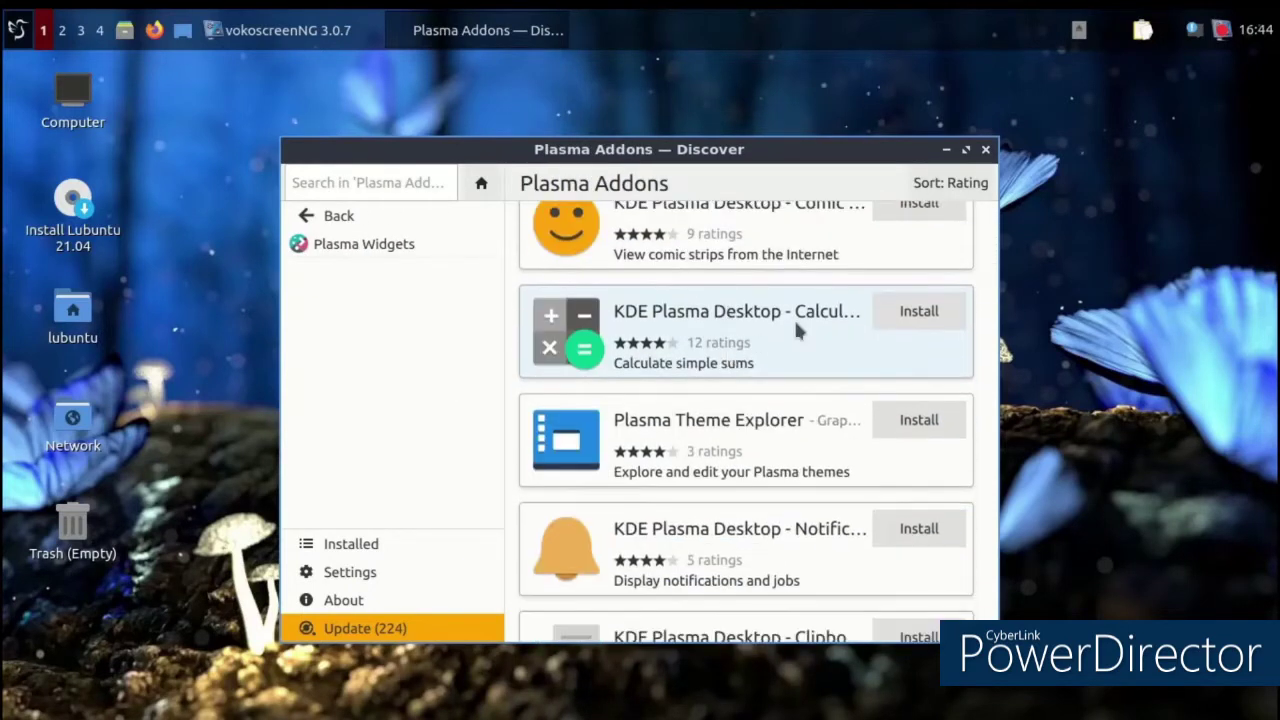
click(750, 535)
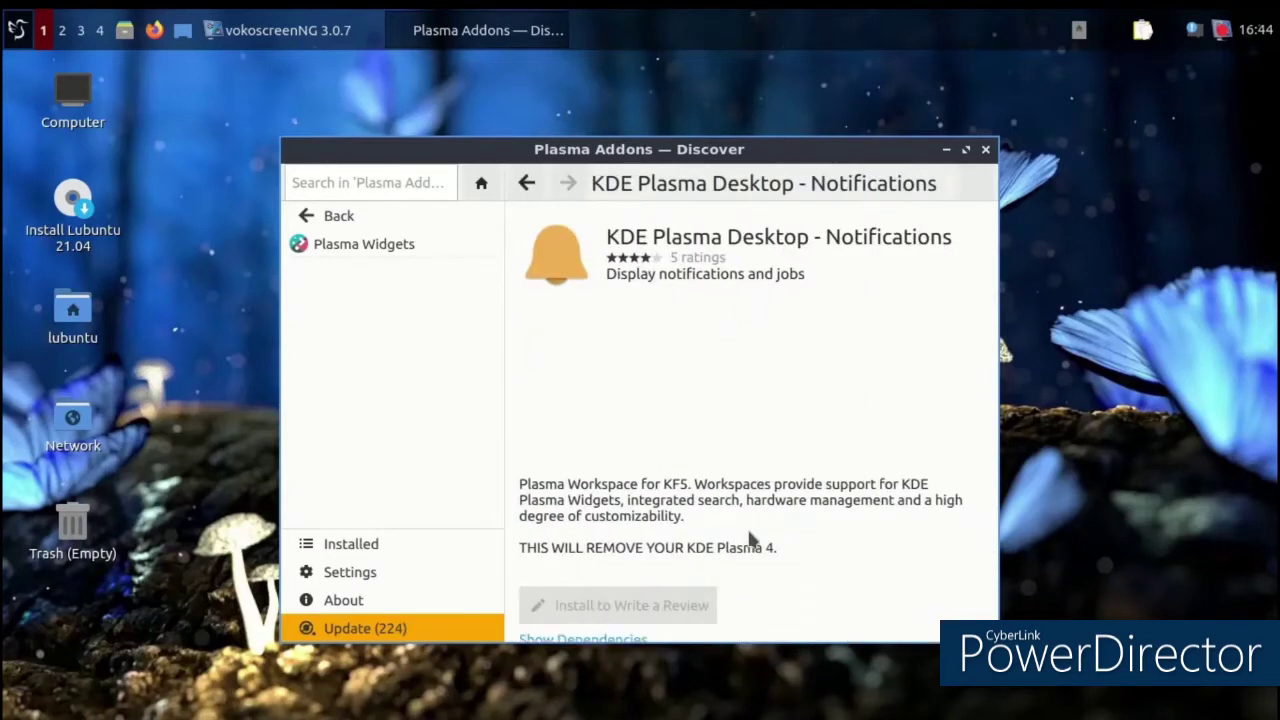
click(335, 216)
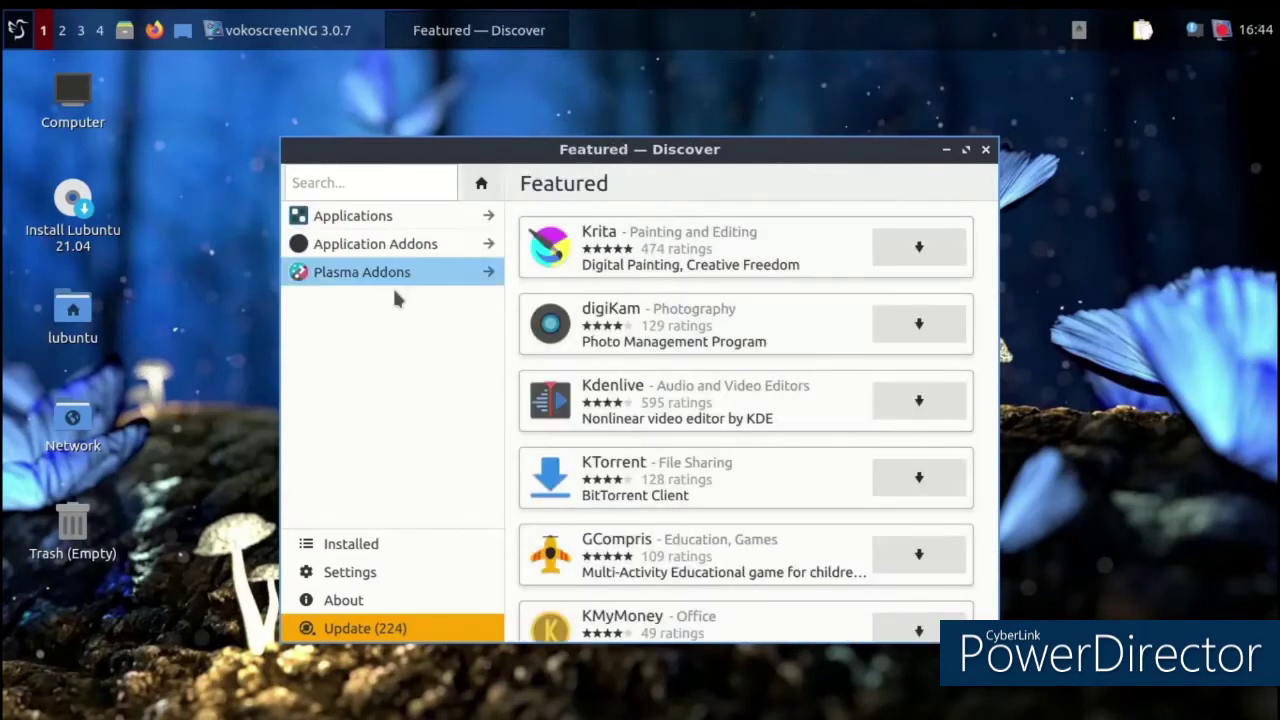
View the GCompris details from the featured applications and go back to the list
scroll(766, 380, down, 3)
click(741, 371)
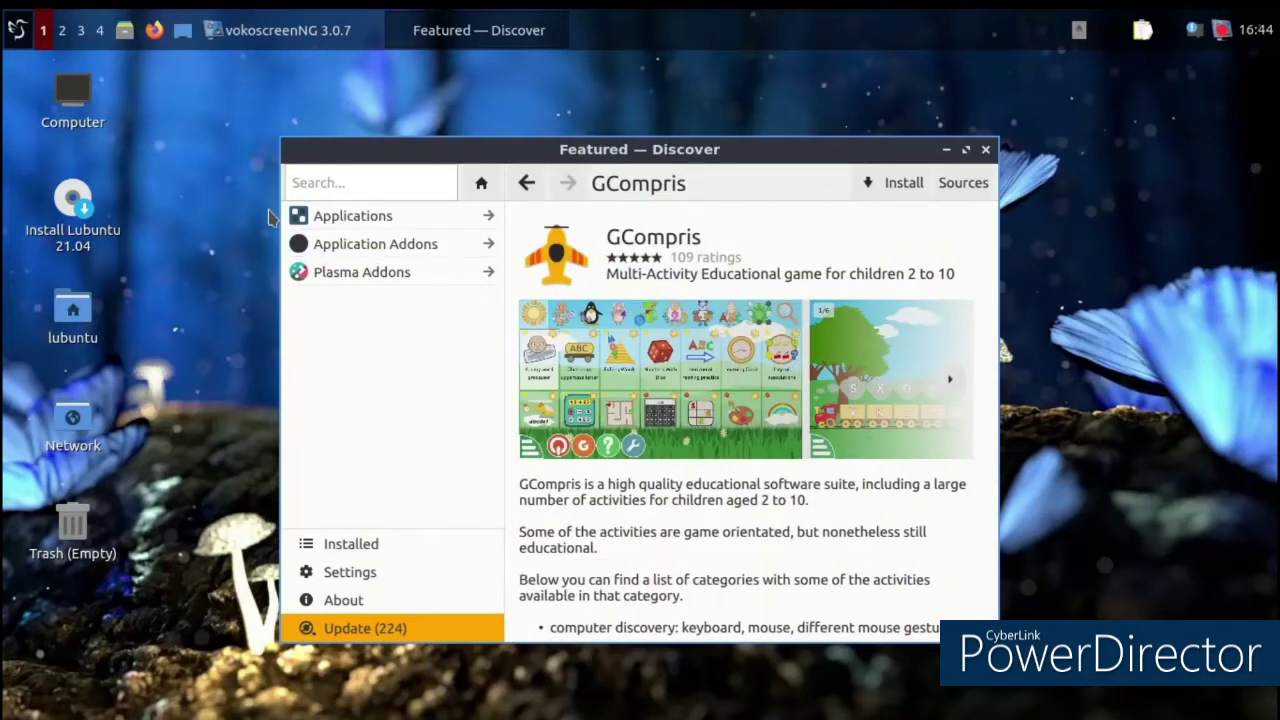
click(527, 185)
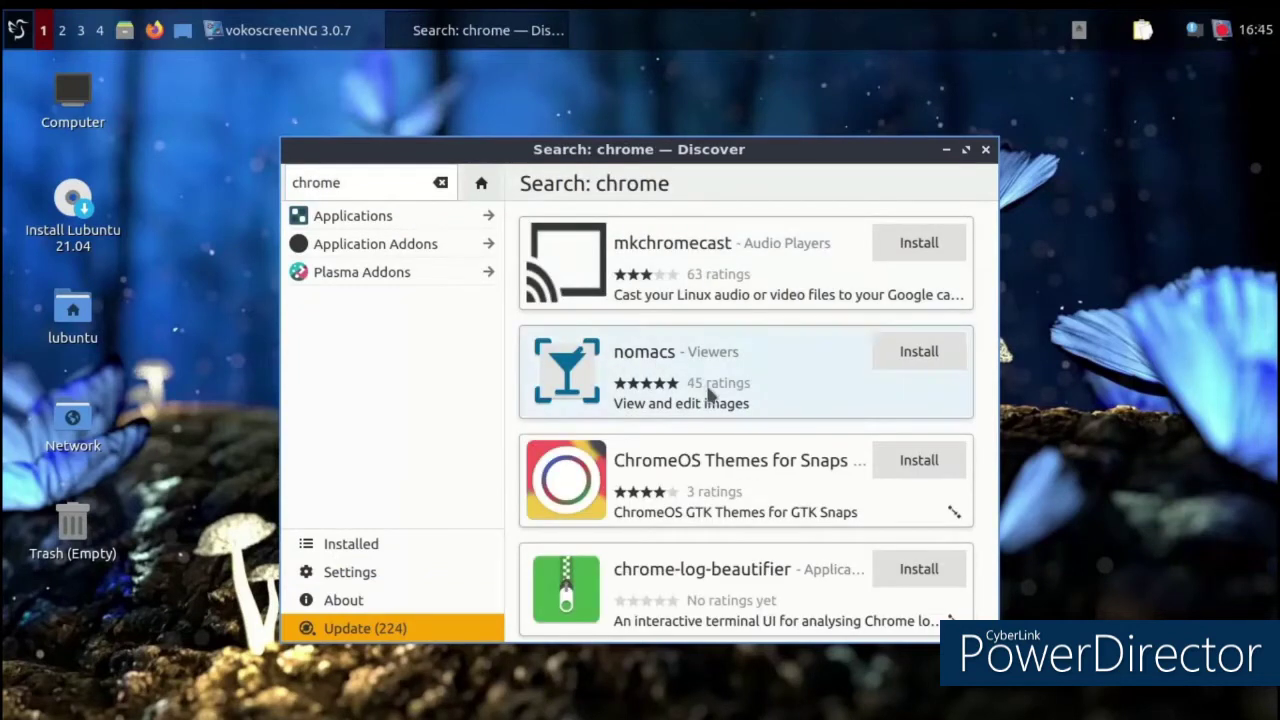
Look through the applications found by the chrome search
scroll(714, 385, down, 1)
scroll(714, 385, down, 6)
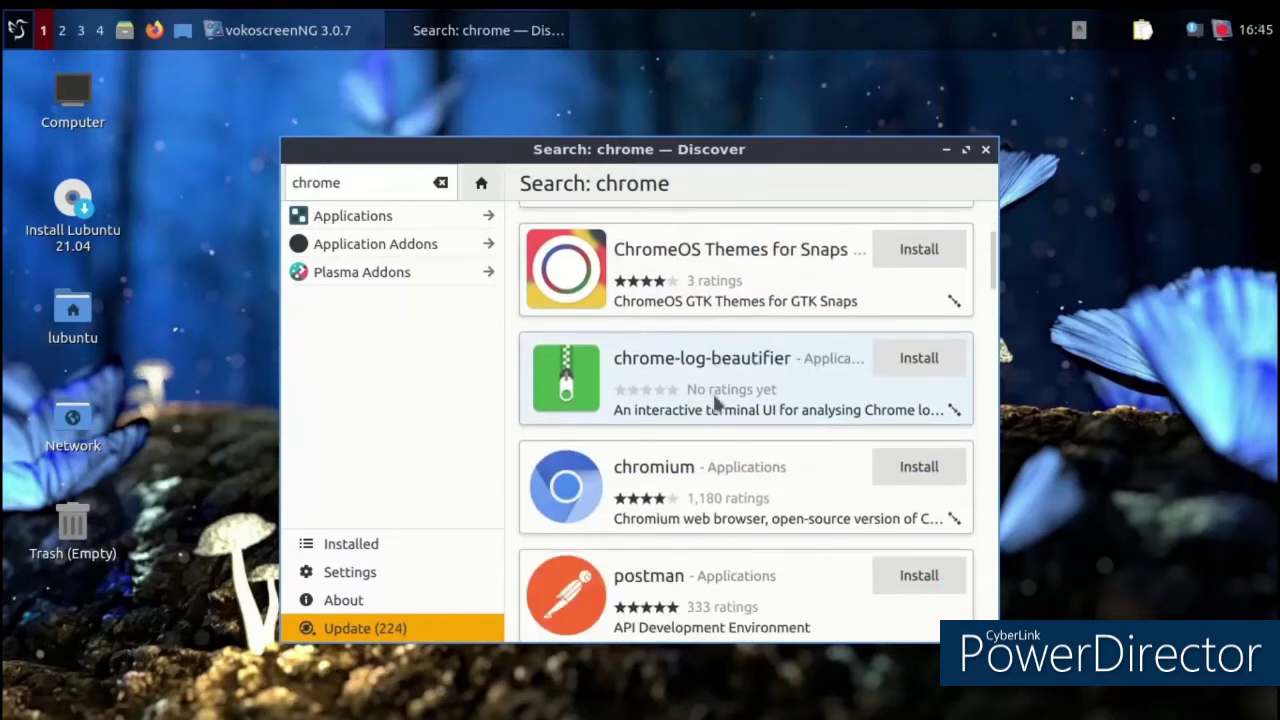
scroll(716, 405, down, 5)
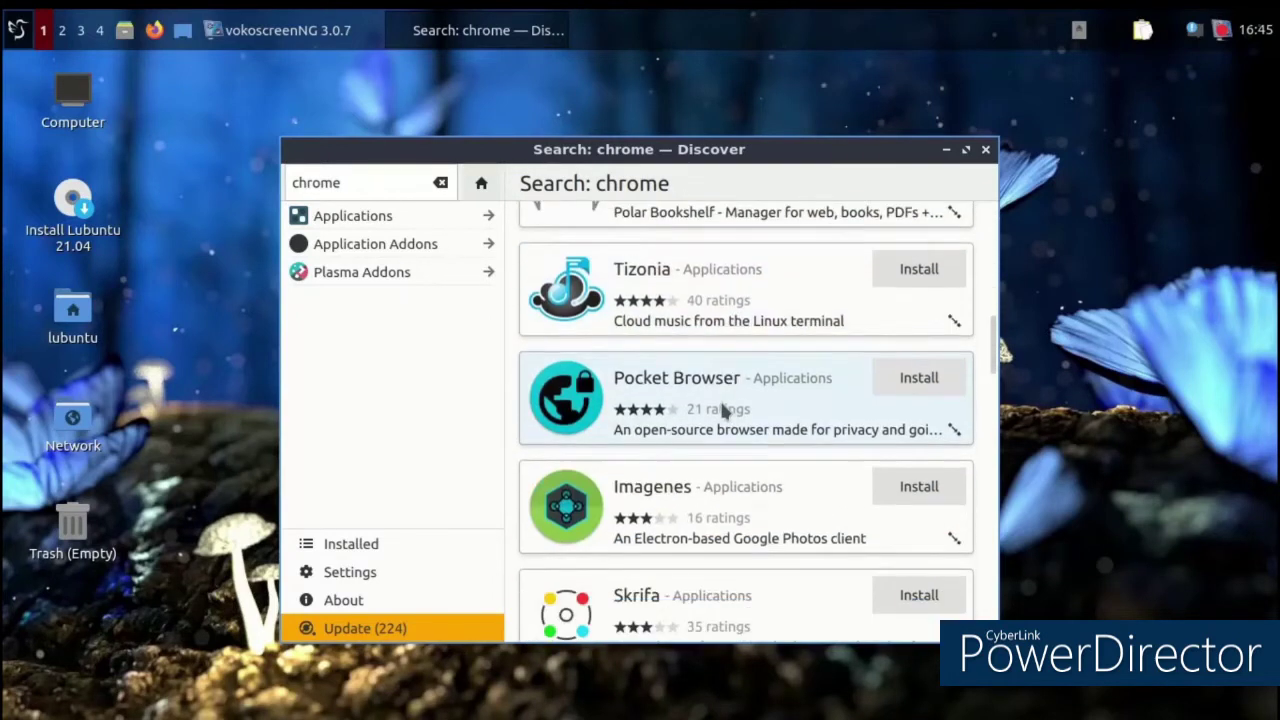
scroll(724, 410, down, 6)
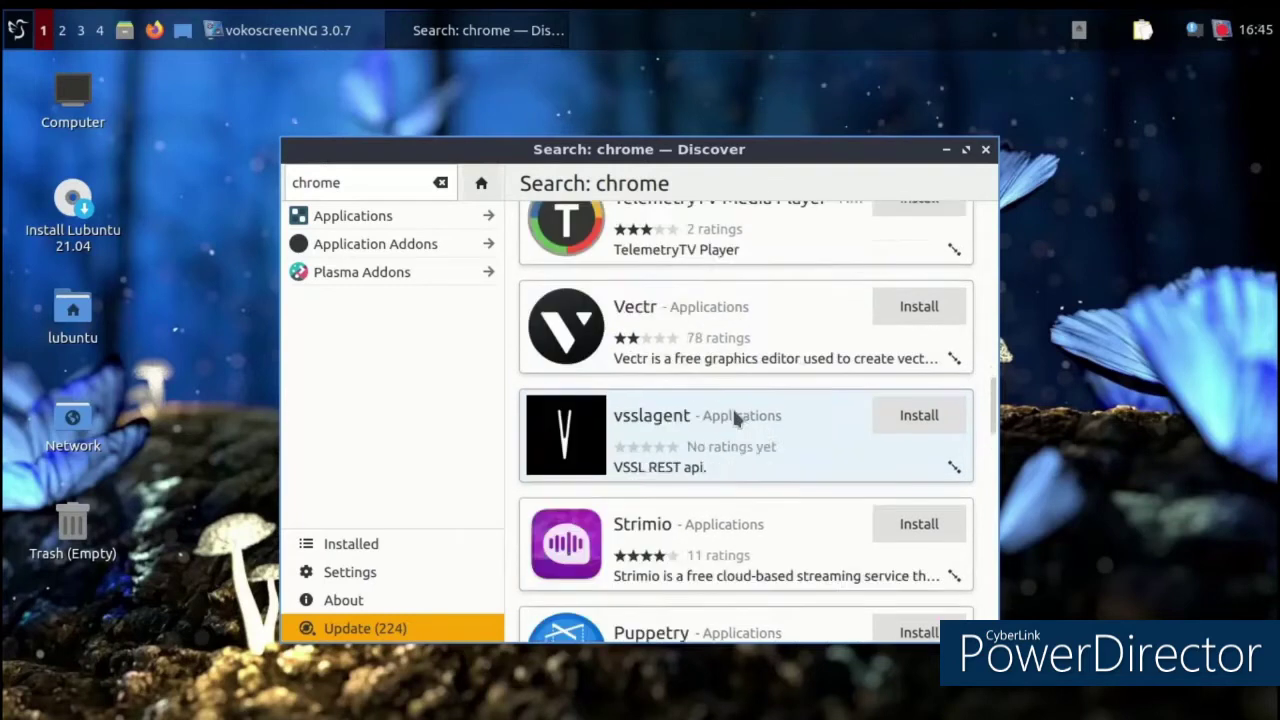
scroll(735, 418, down, 3)
scroll(734, 415, up, 3)
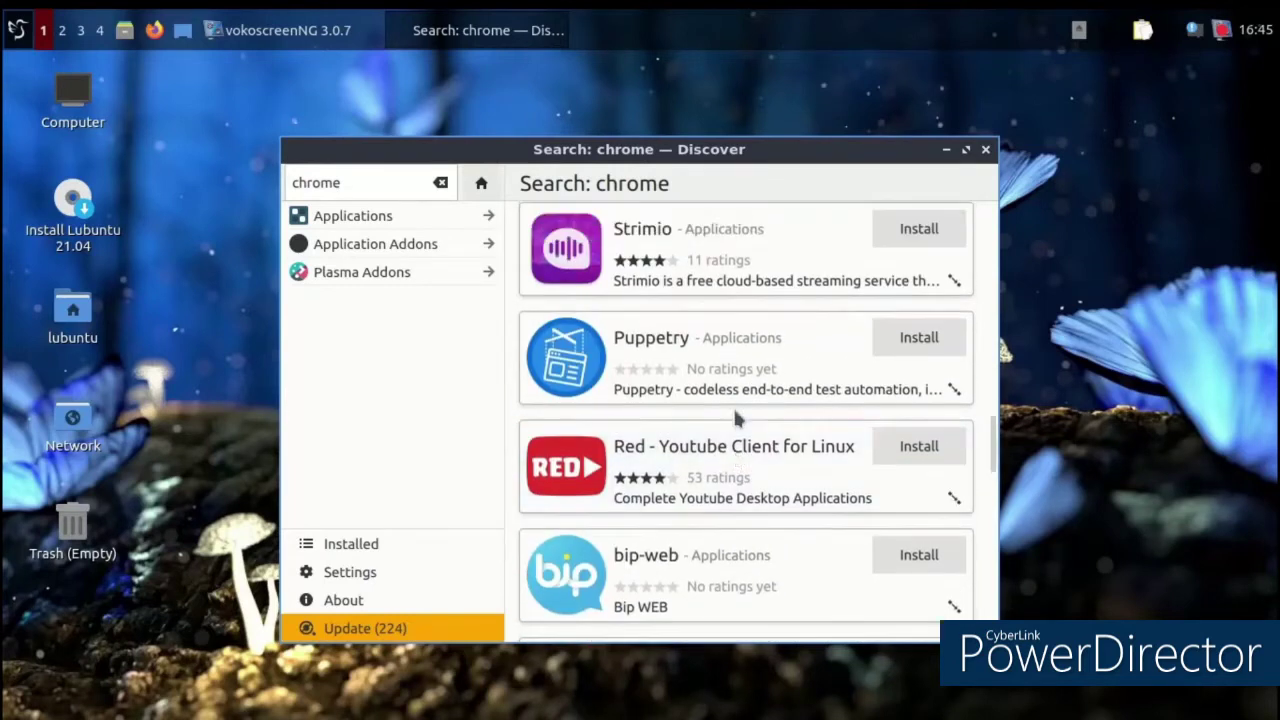
scroll(750, 435, down, 1)
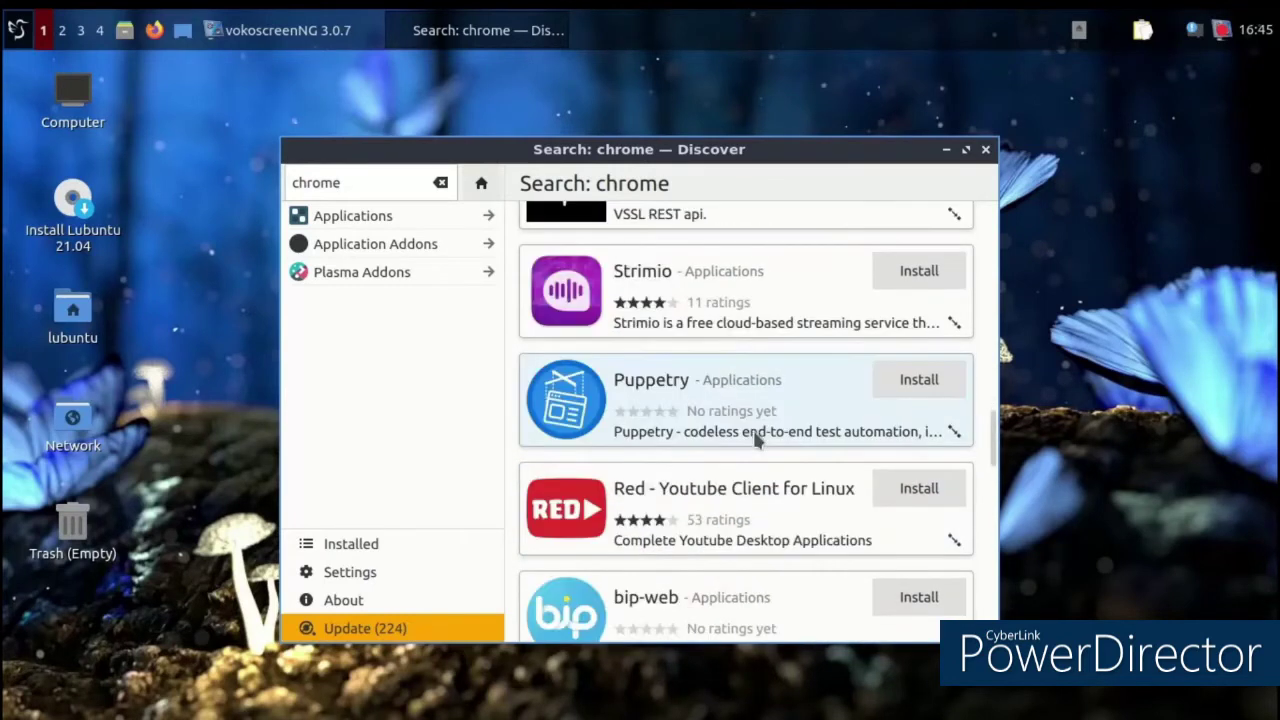
View the details of Red - Youtube Client for Linux and return to the chrome search results
click(705, 533)
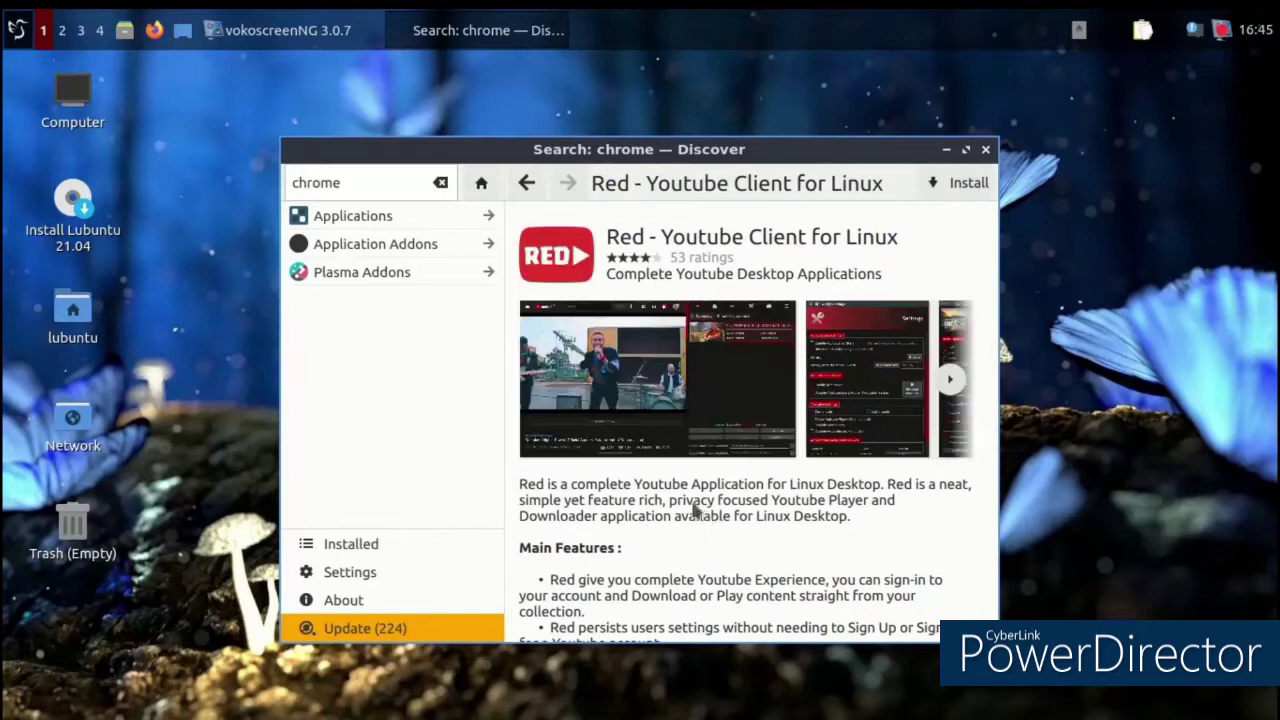
click(528, 187)
scroll(735, 530, up, 3)
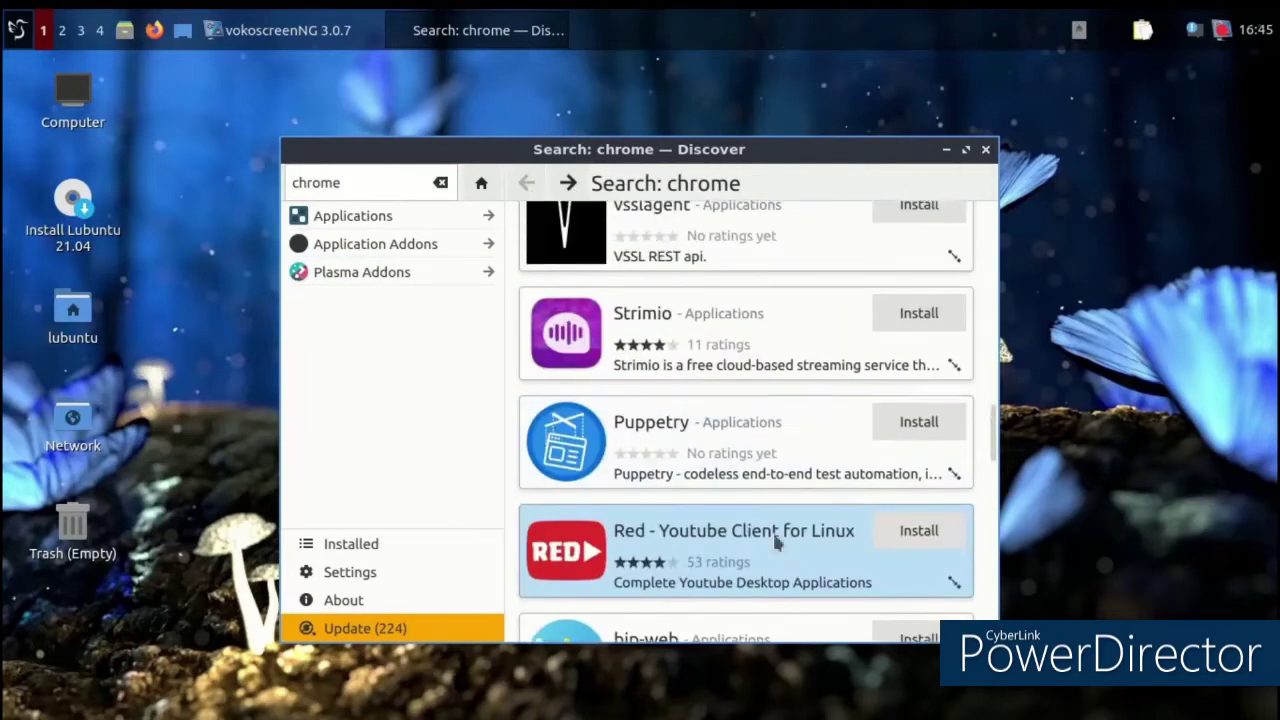
scroll(742, 516, up, 1)
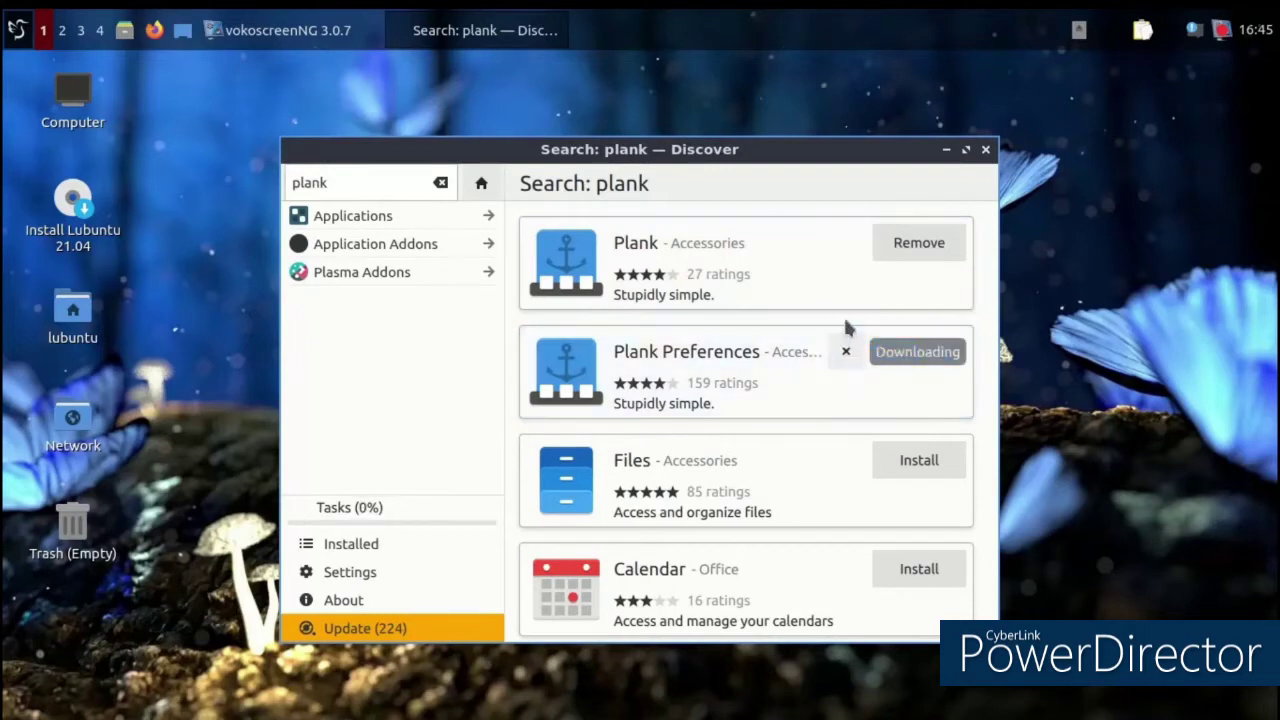
View Plank's details page, try to close Discover and switch to the vokoscreenNG window
click(715, 281)
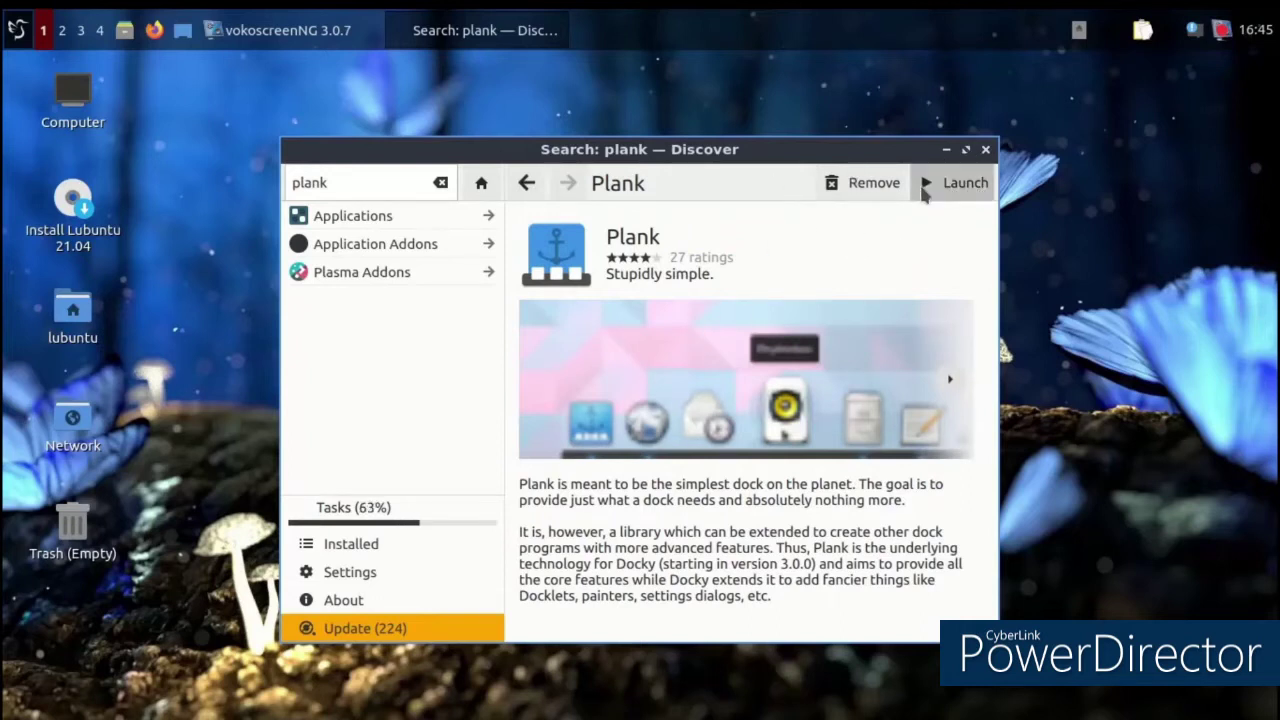
click(985, 150)
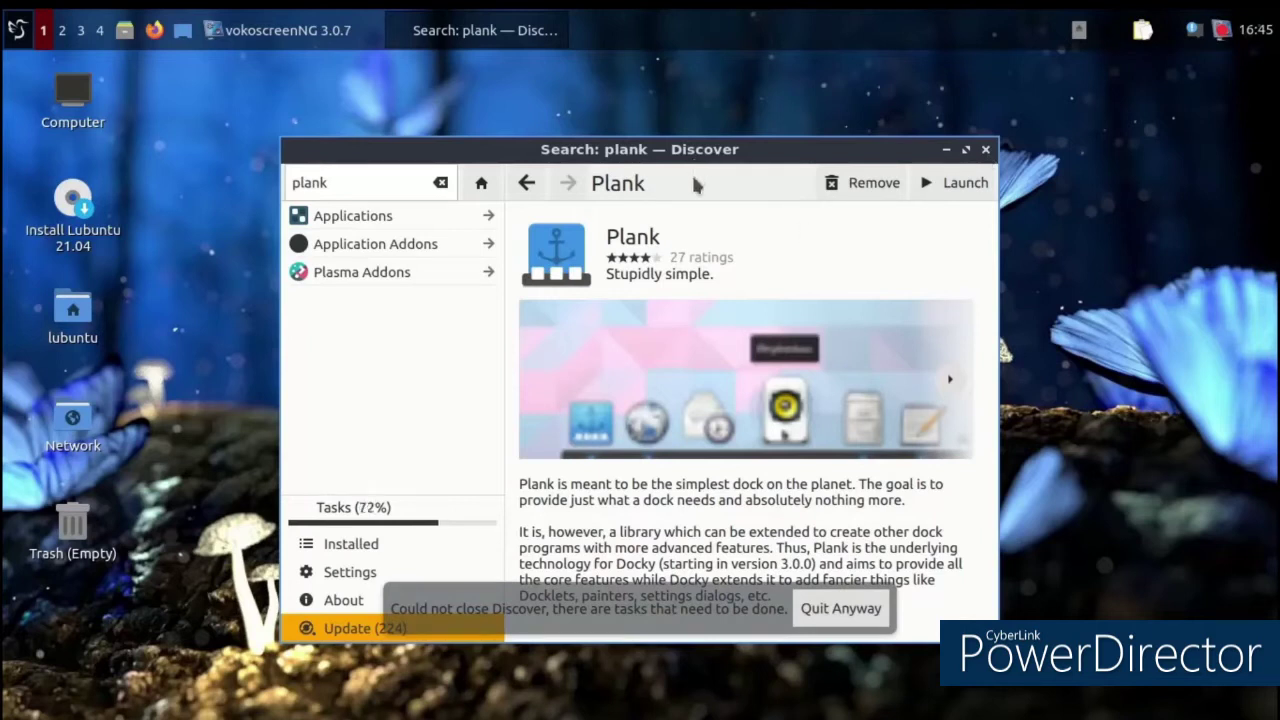
click(287, 44)
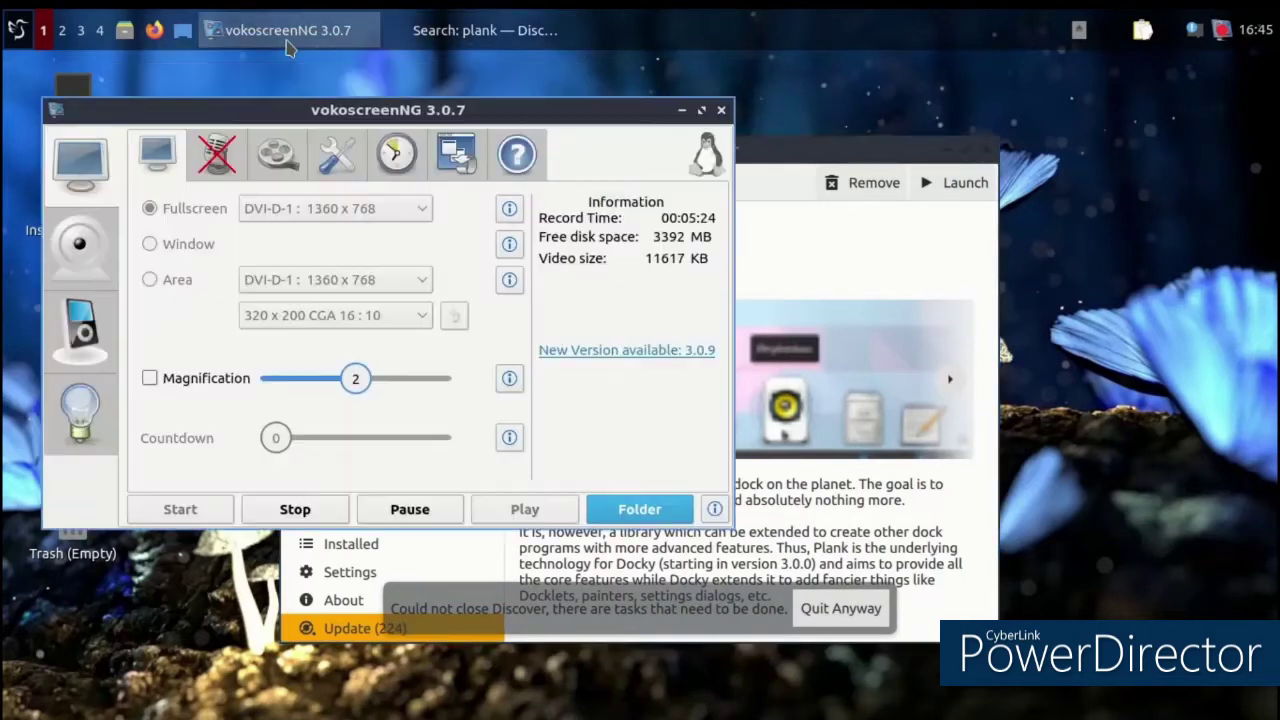
Stop the running recording in vokoscreenNG and minimise its window
click(295, 510)
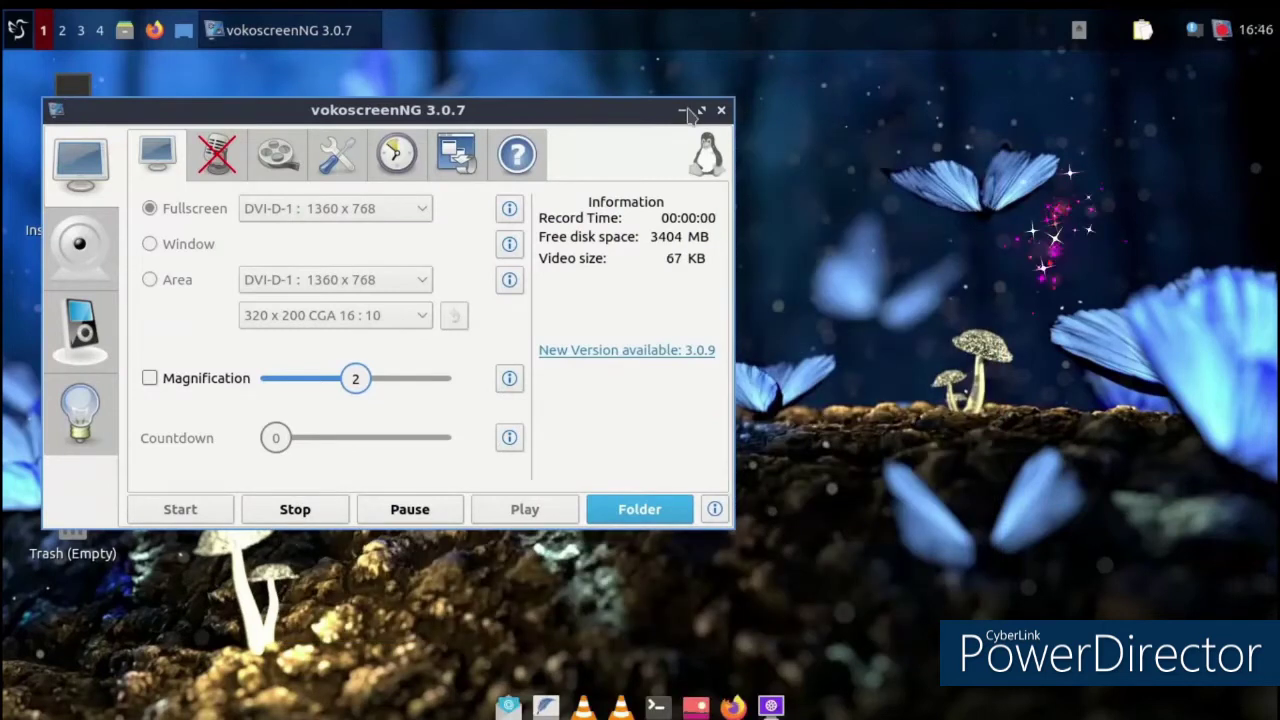
click(681, 110)
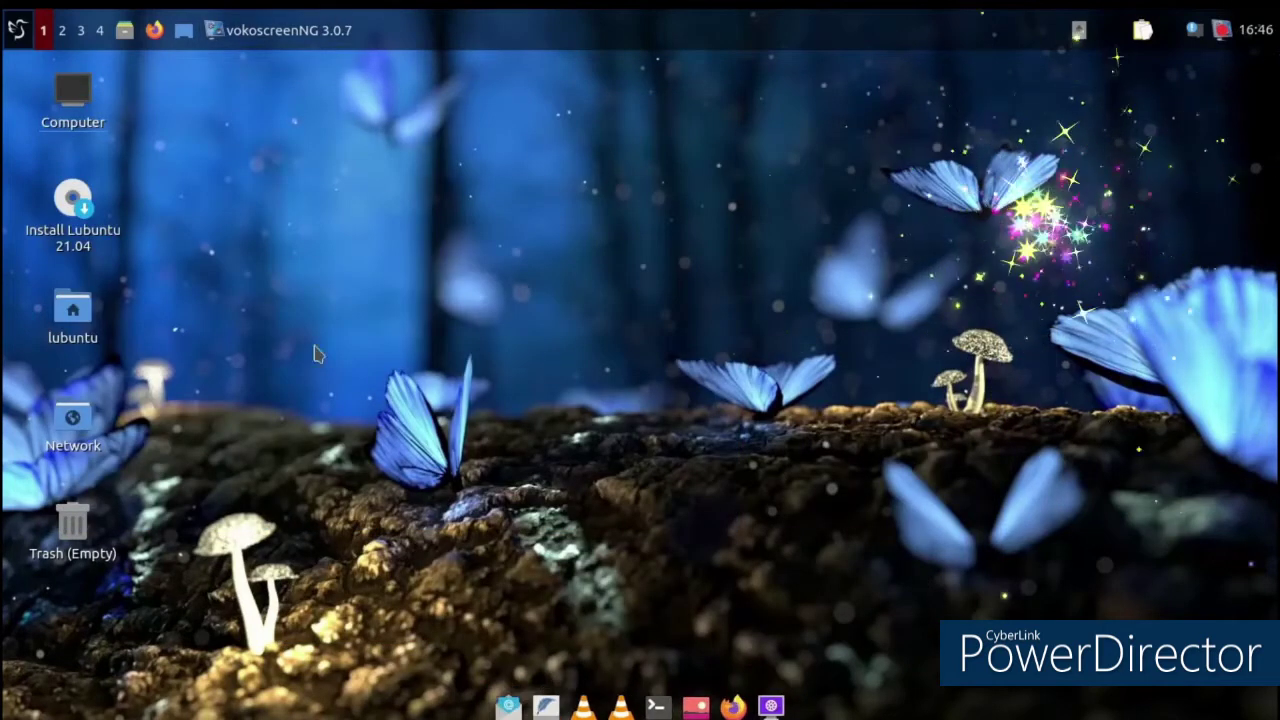
Look through the System Tools applications and launch Startup Disk Creator
click(16, 34)
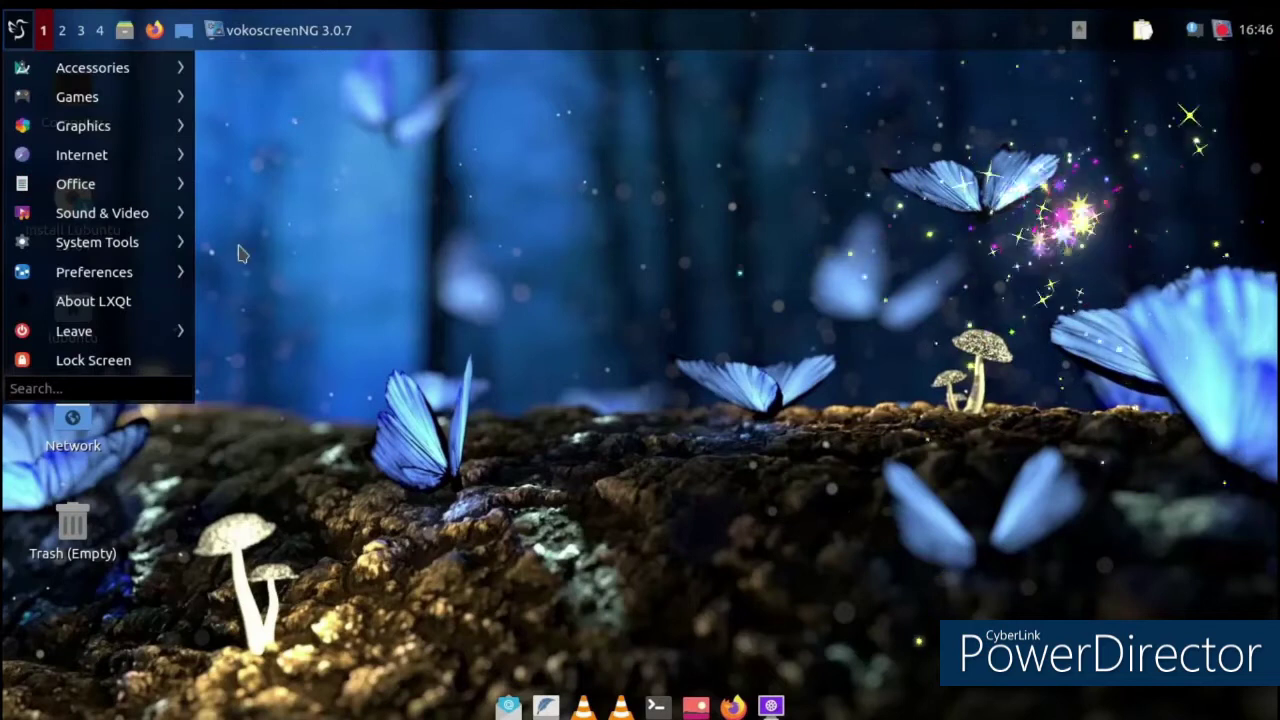
mouse_move(168, 226)
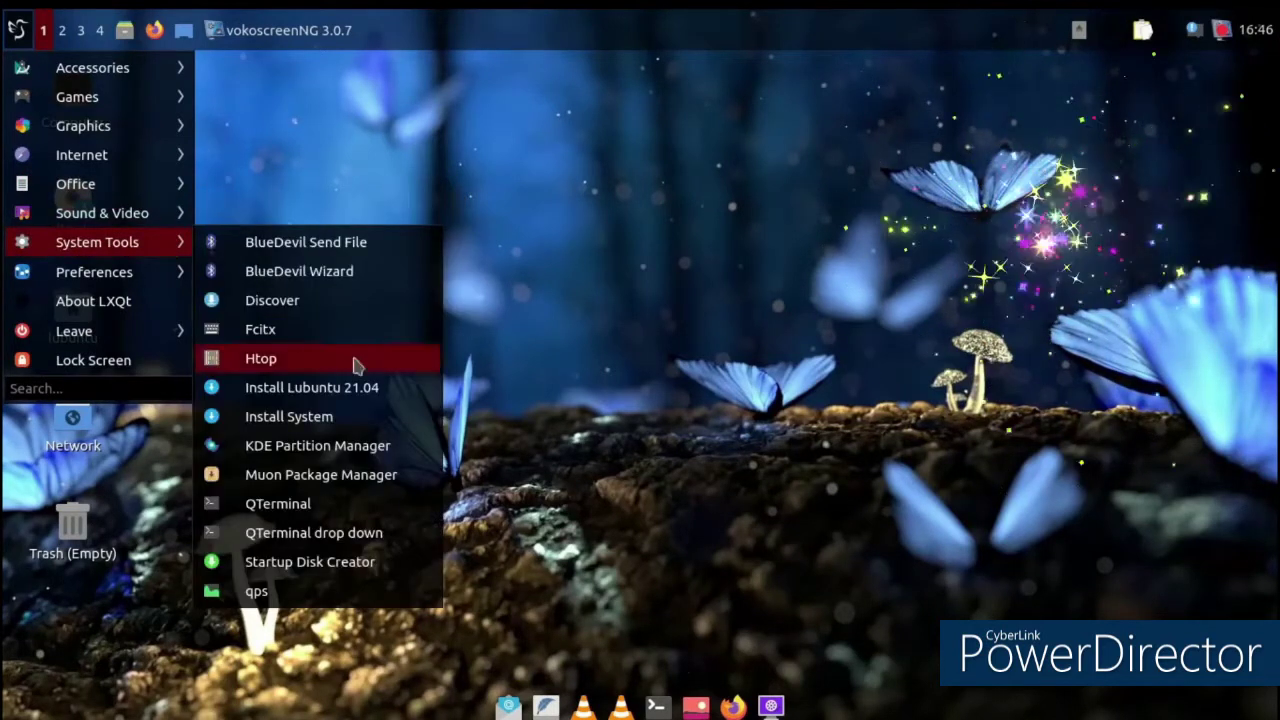
click(332, 565)
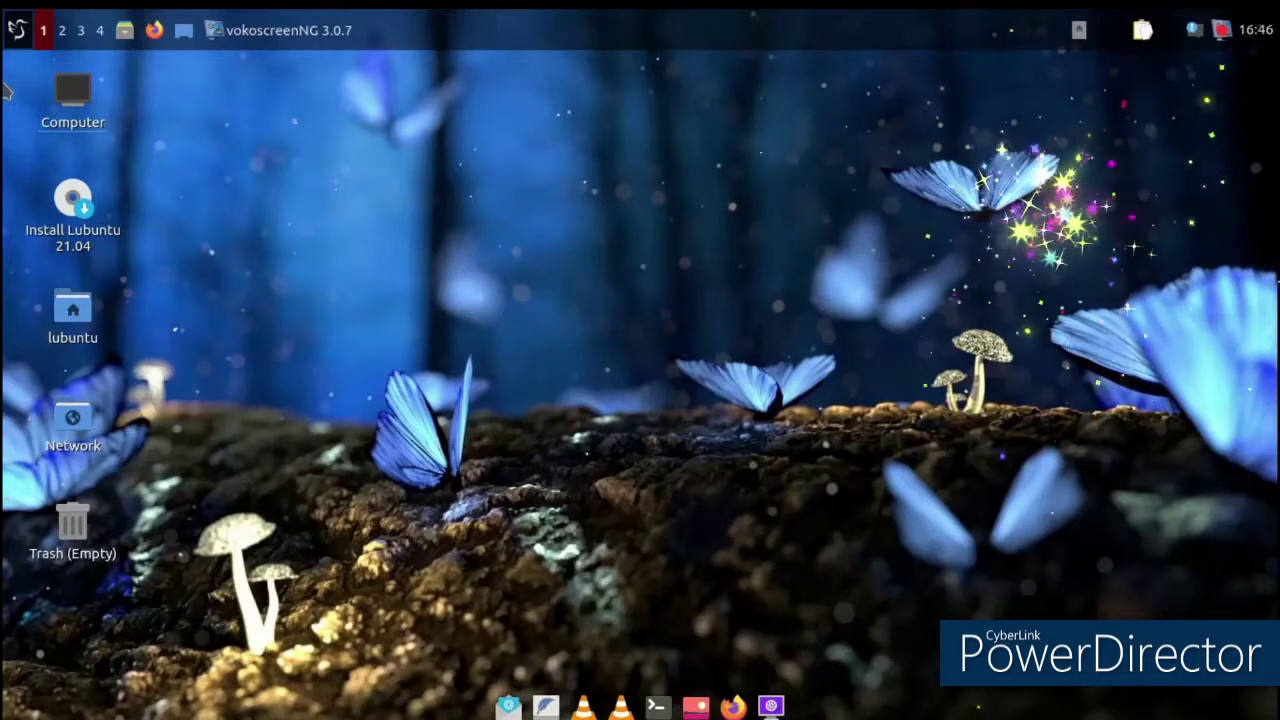
Open Qt5 Settings, try the Windows and Breeze styles, and confirm the dialog with Fusion selected
click(14, 30)
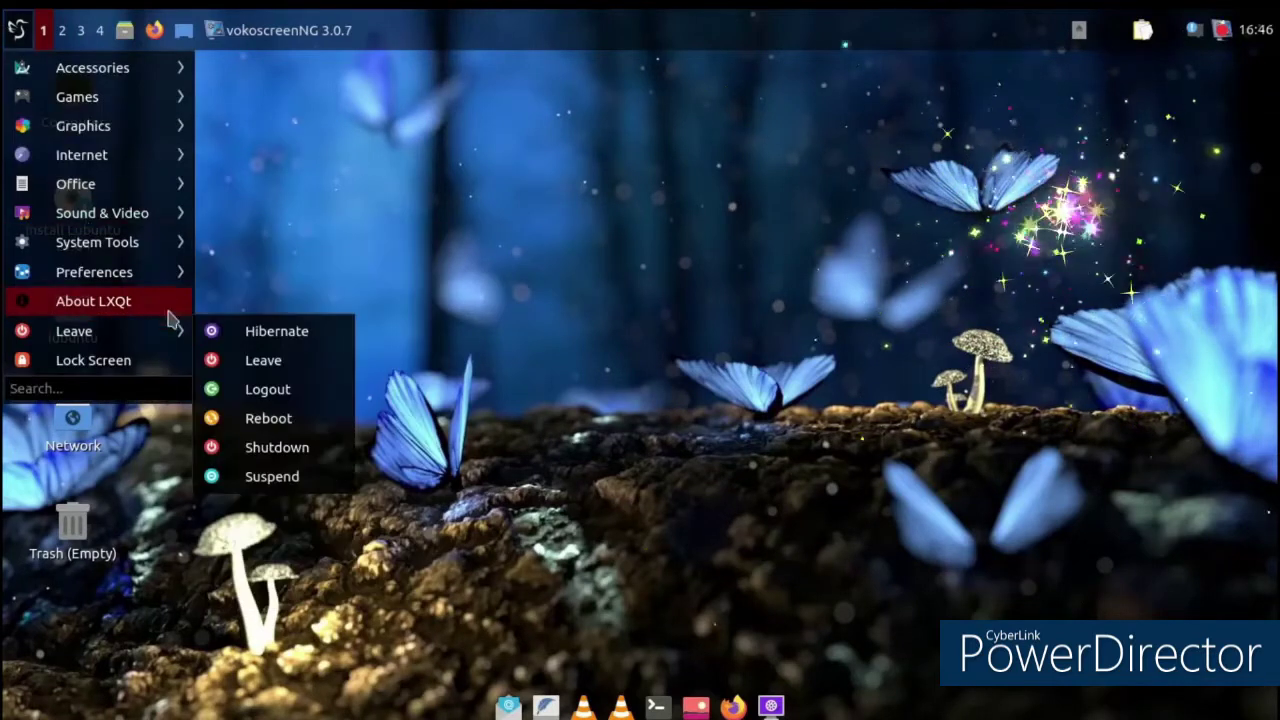
mouse_move(170, 272)
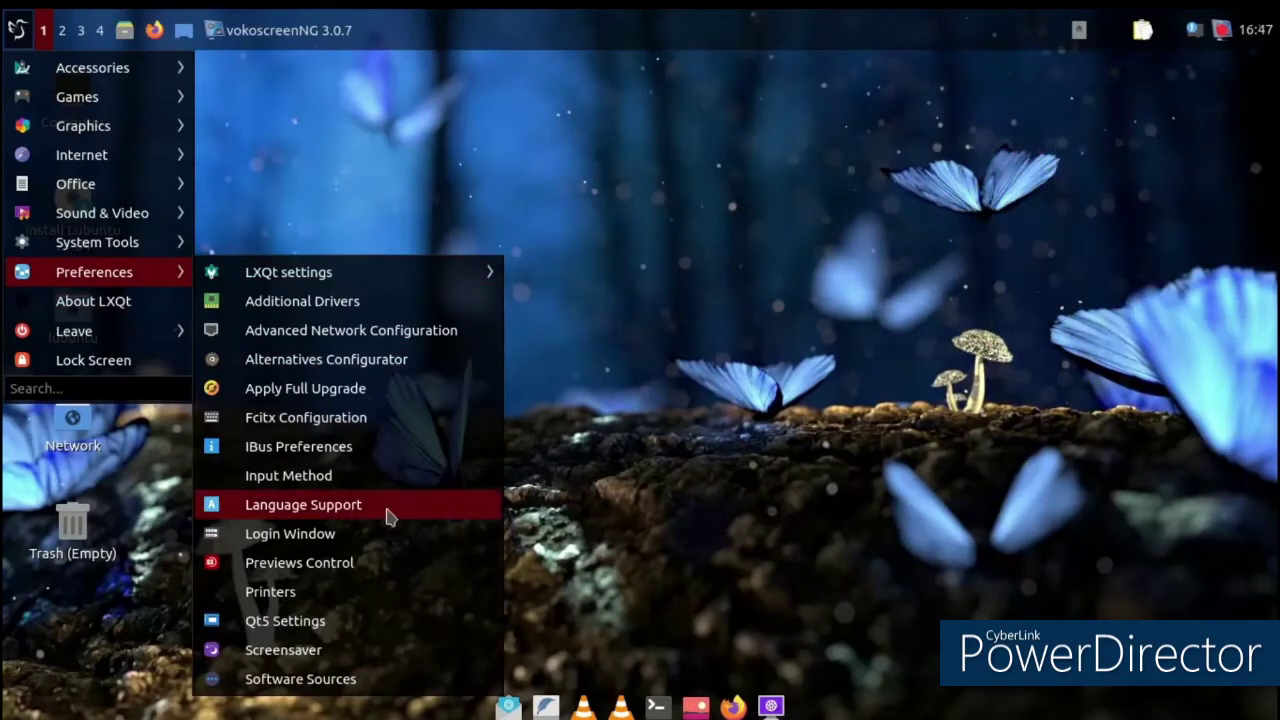
click(336, 619)
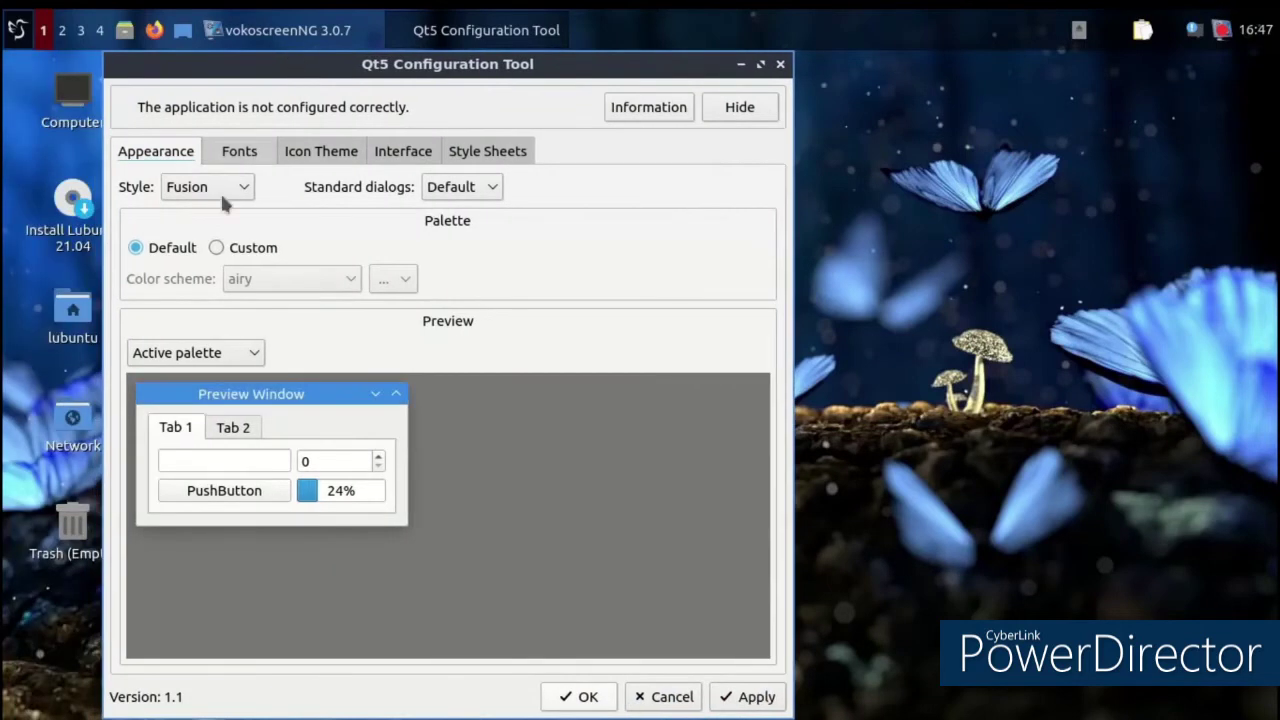
click(209, 190)
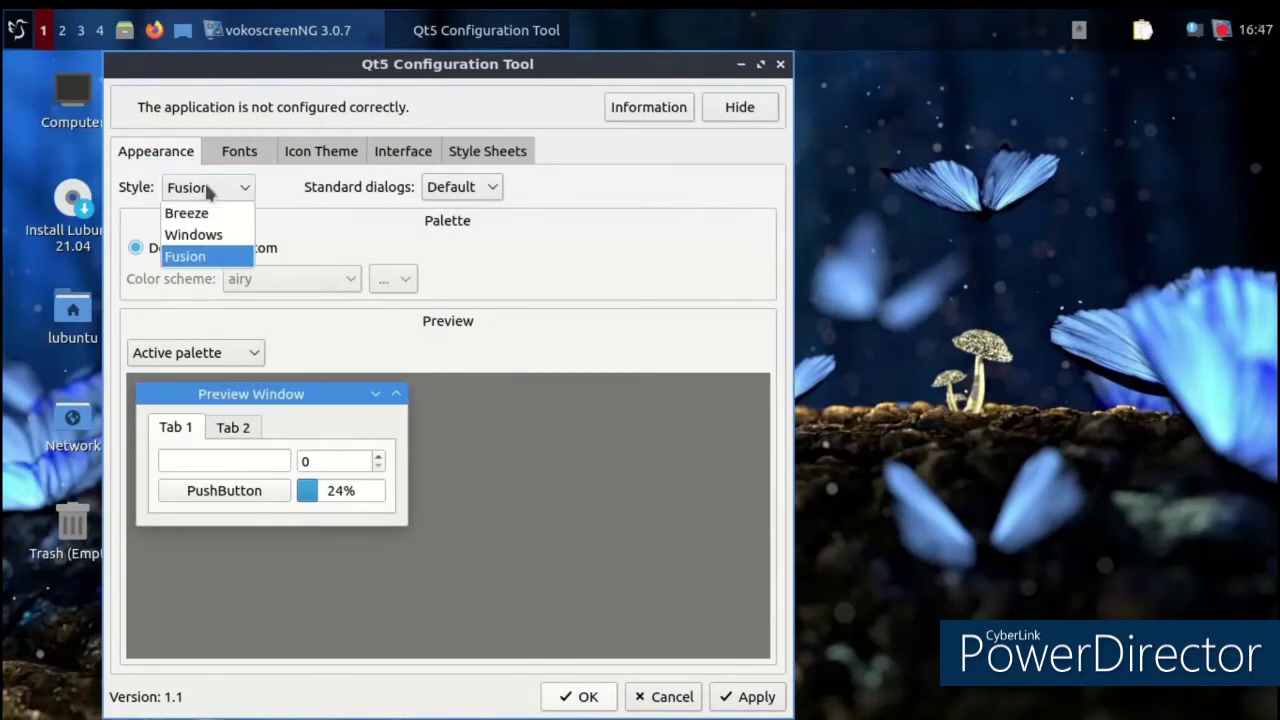
click(195, 238)
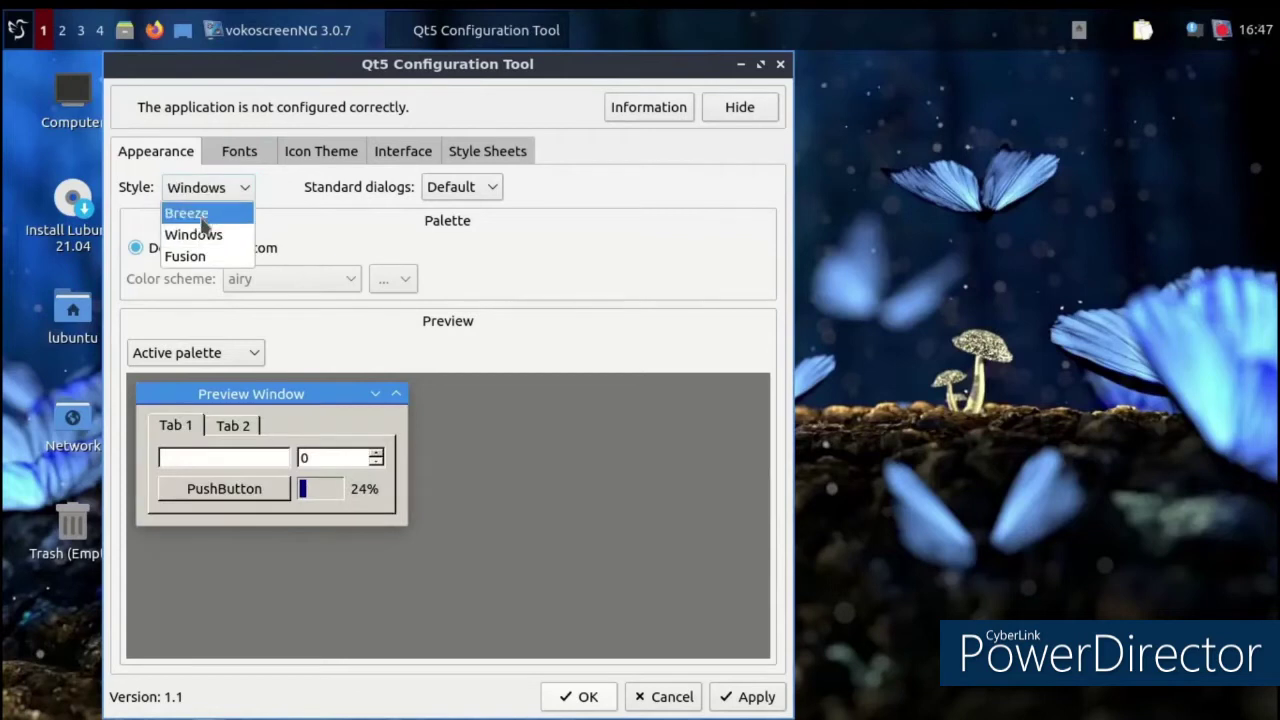
click(203, 217)
click(212, 192)
click(190, 256)
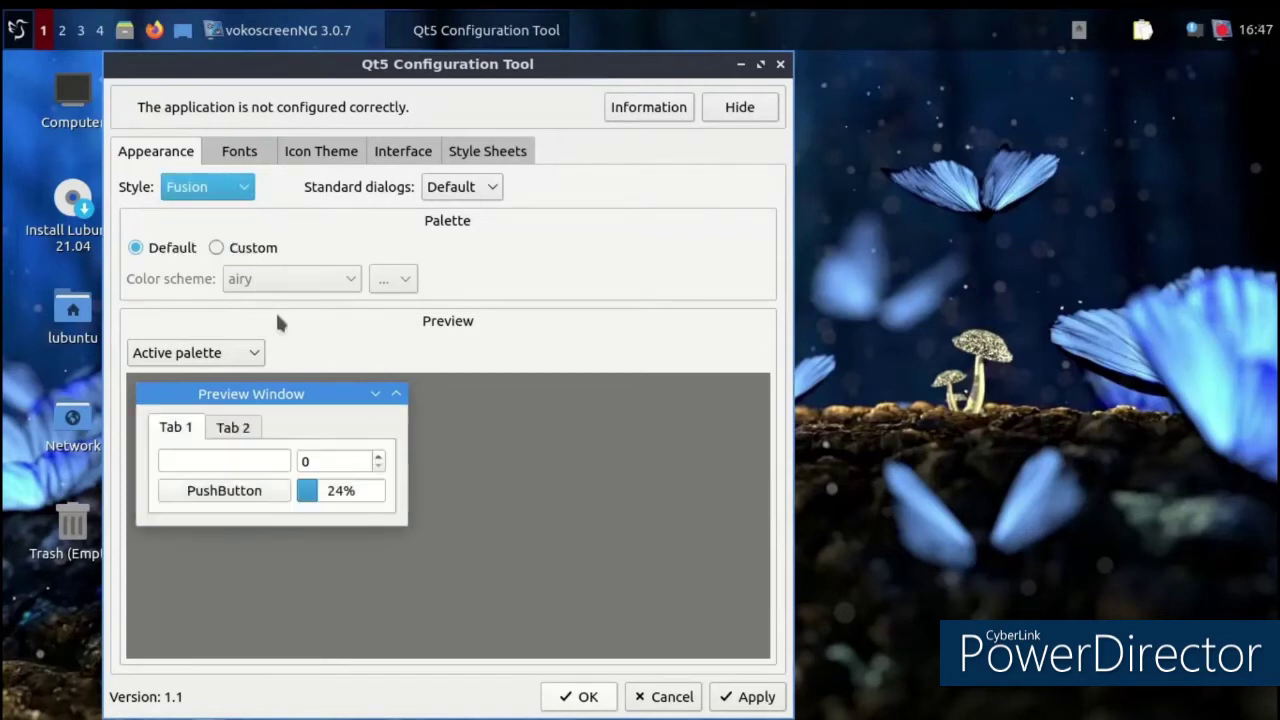
click(578, 700)
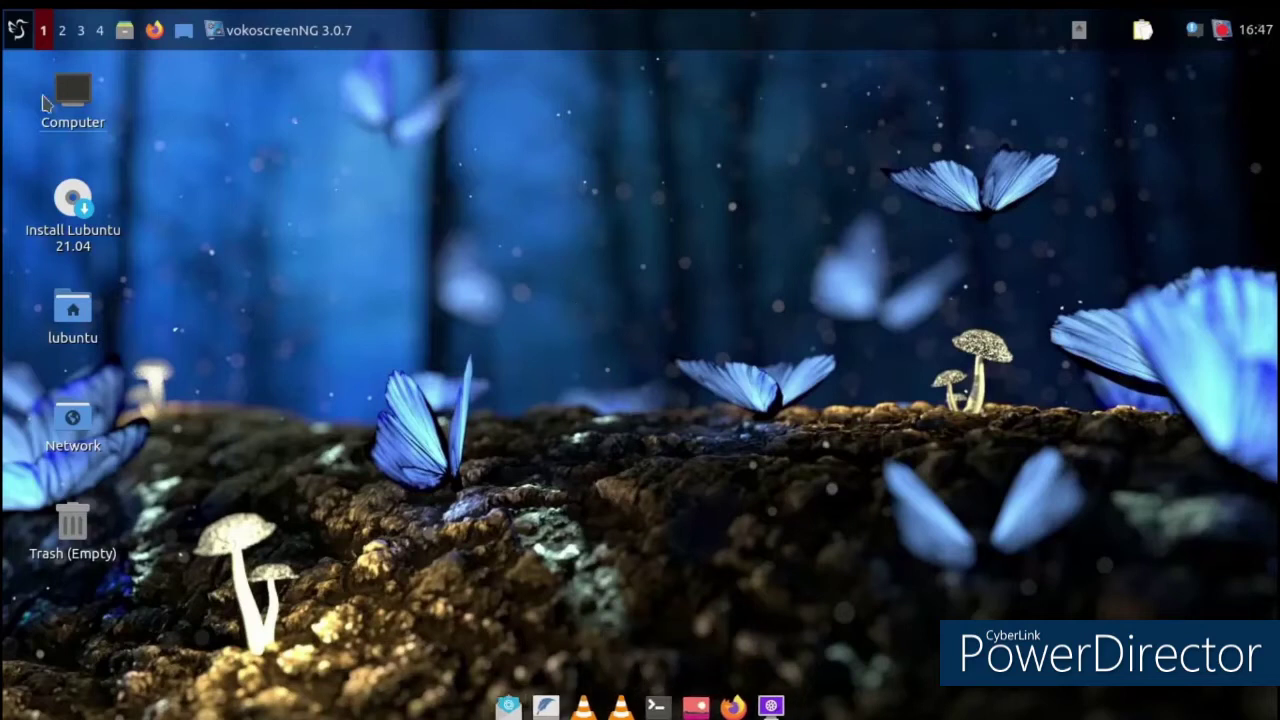
click(9, 25)
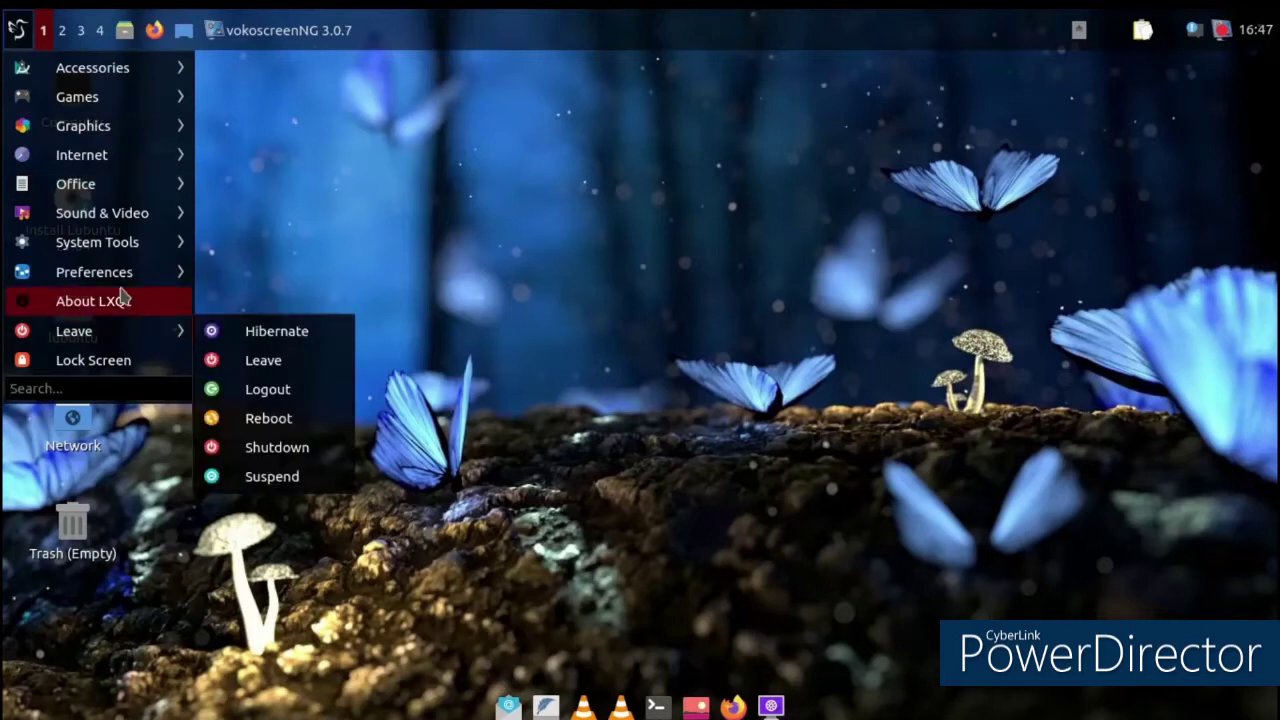
mouse_move(126, 270)
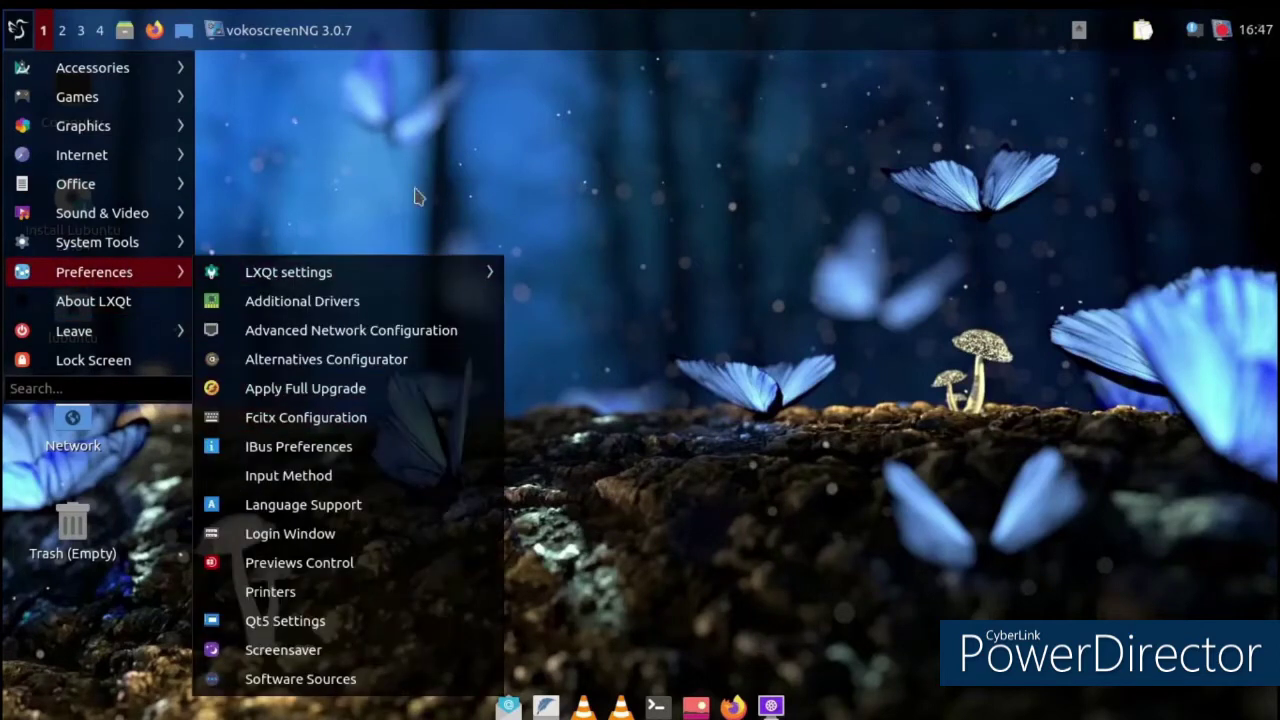
click(412, 140)
Bring vokoscreenNG back up, stop its current recording and minimise it again
click(286, 30)
click(290, 512)
click(681, 111)
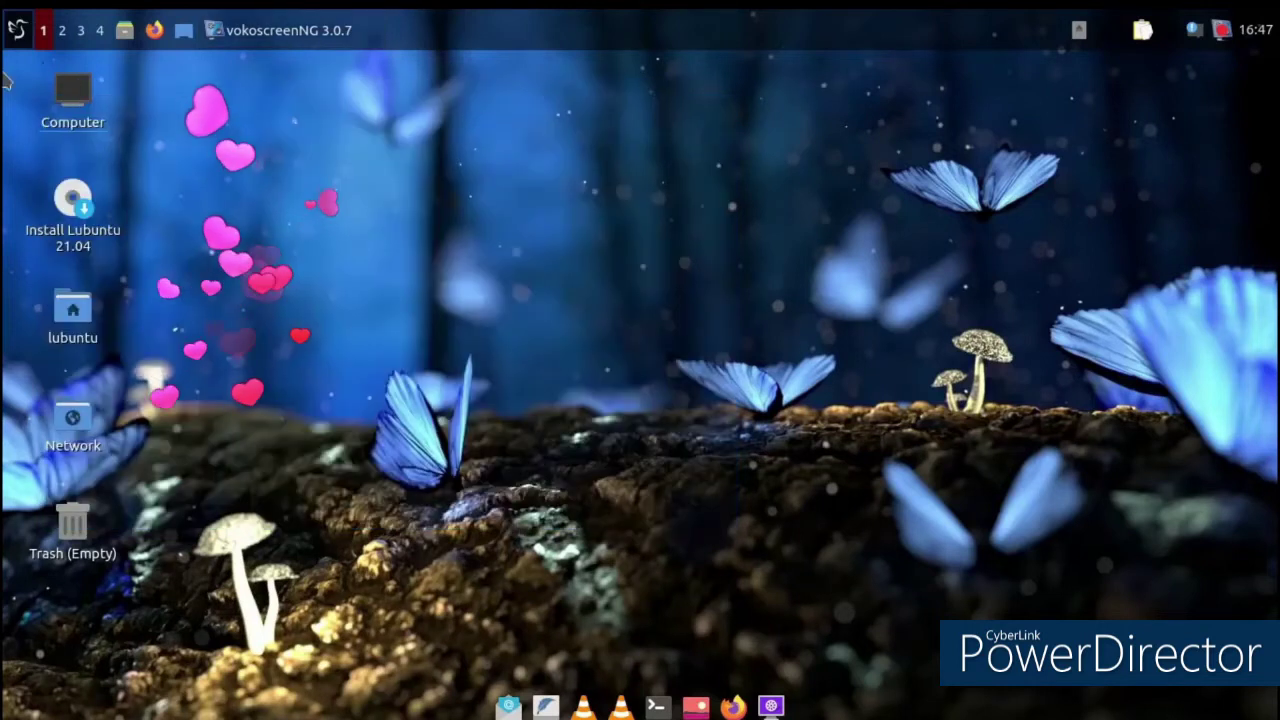
Search the application menu for plank and launch Plank
click(16, 30)
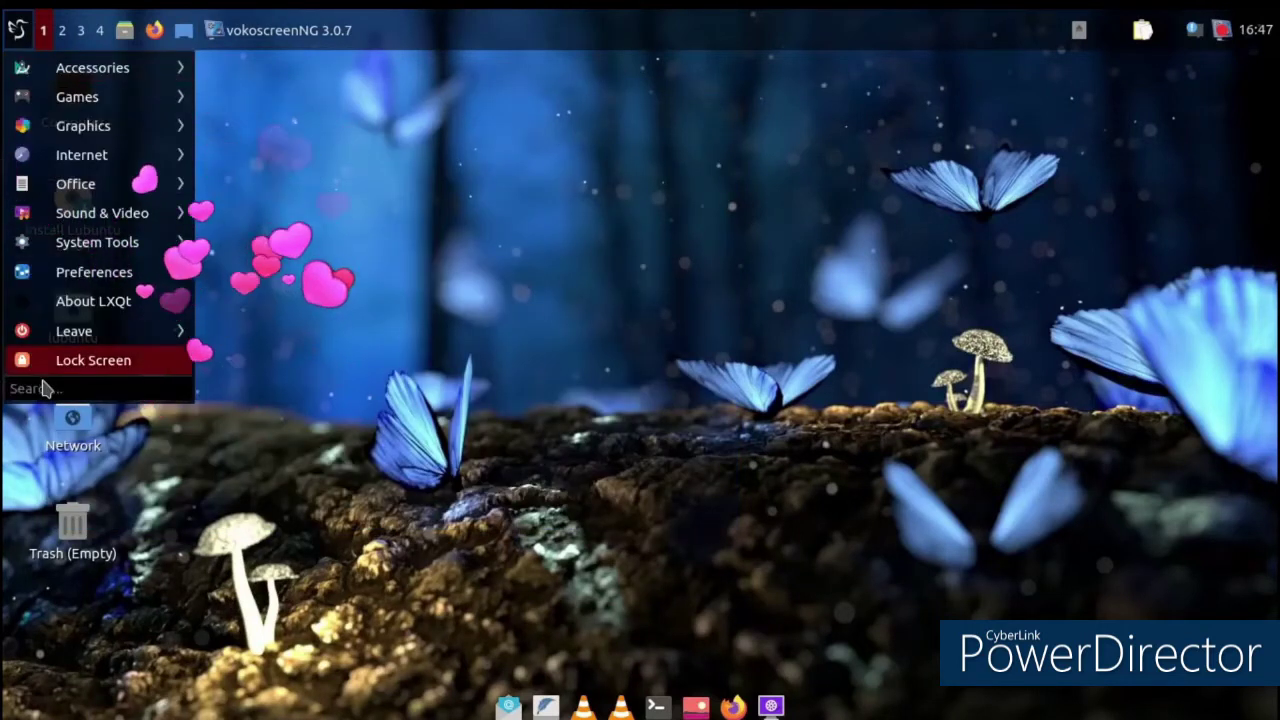
mouse_move(94, 272)
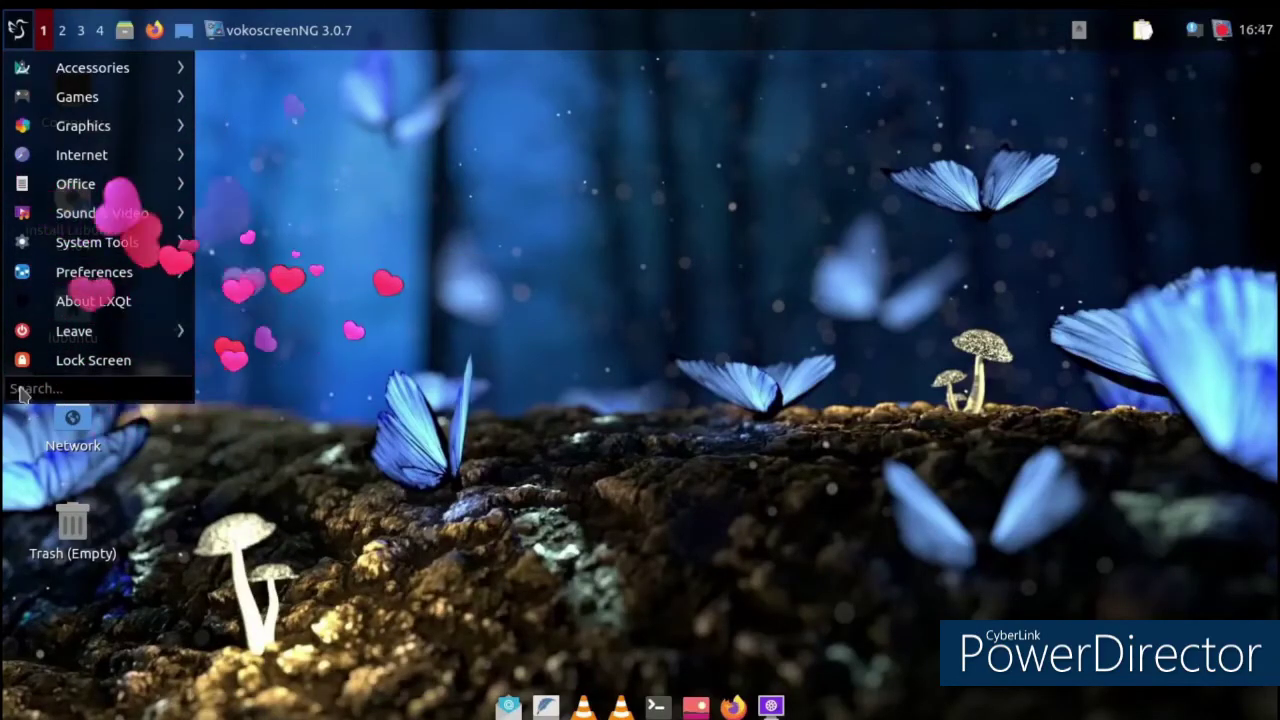
text(k)
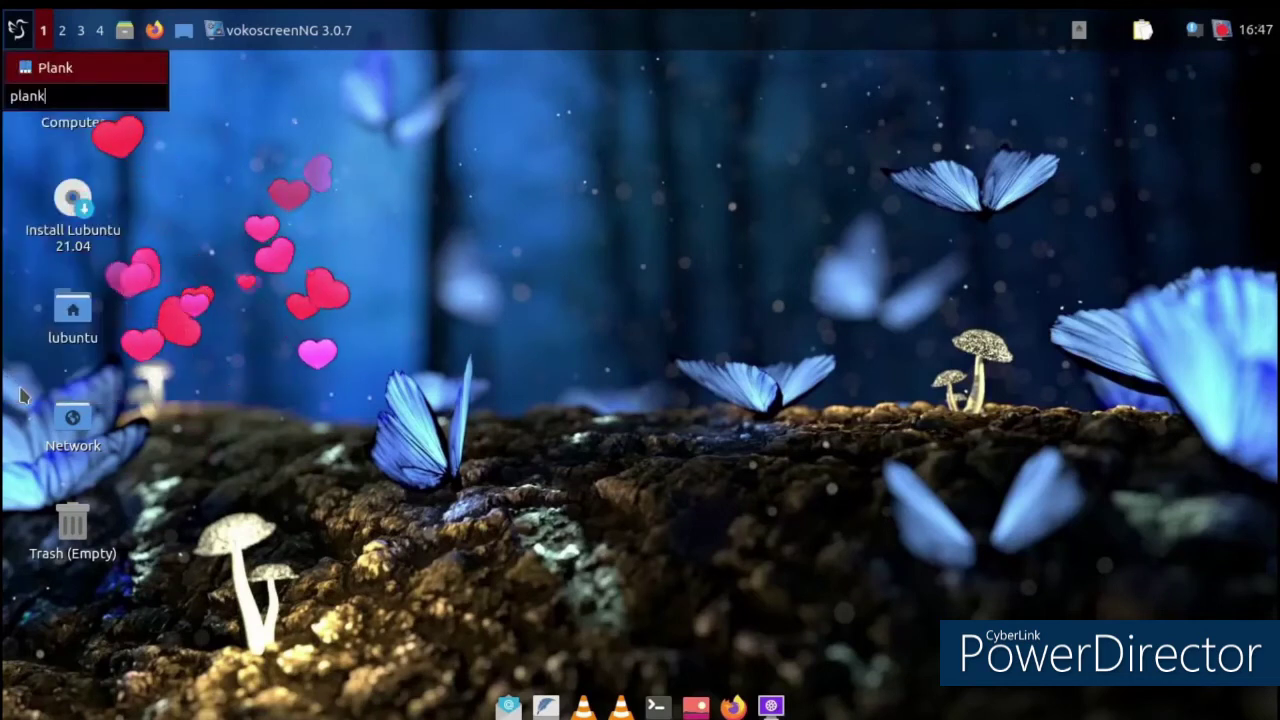
key(Return)
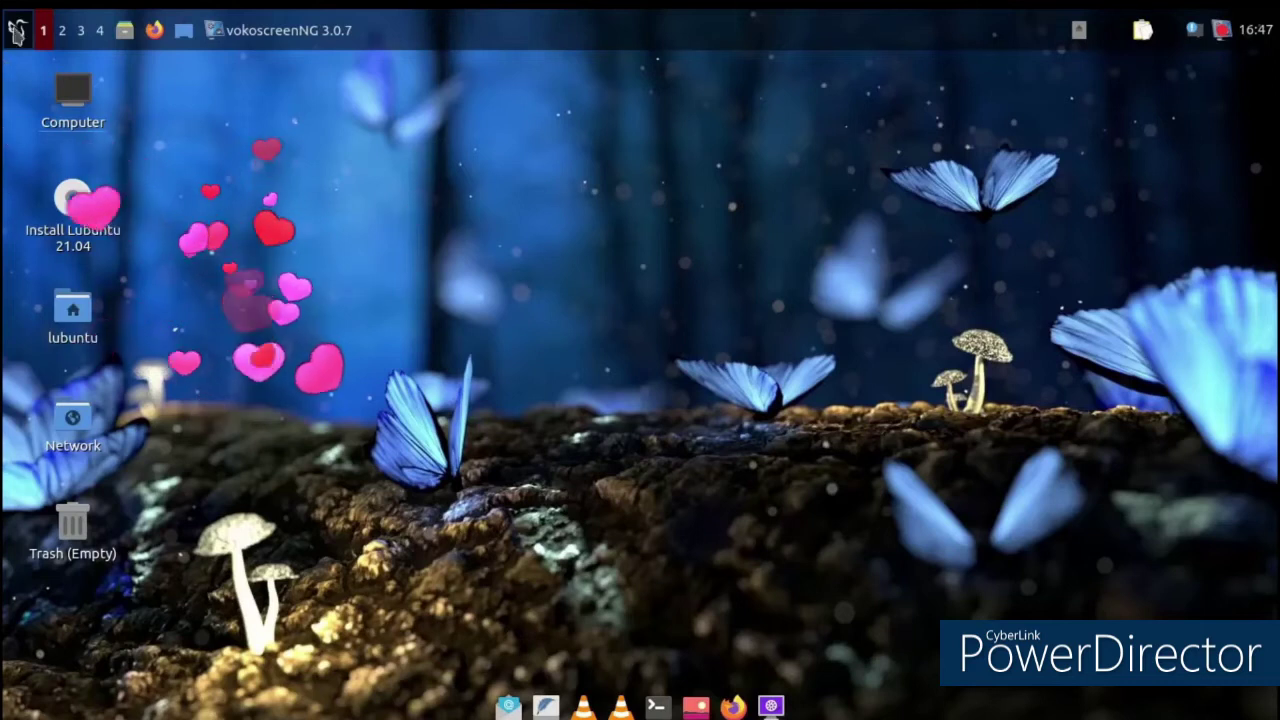
Open the LXQt Appearance settings and look through the available icon themes and LXQt themes
click(17, 30)
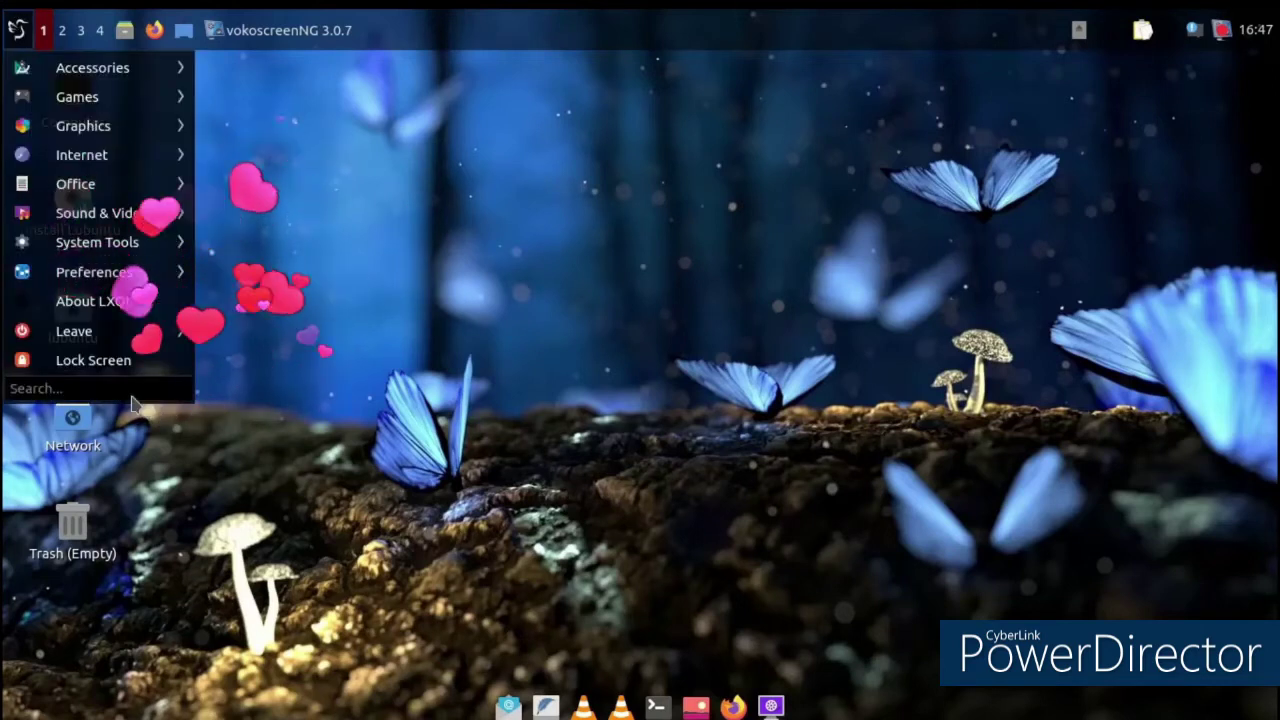
mouse_move(133, 282)
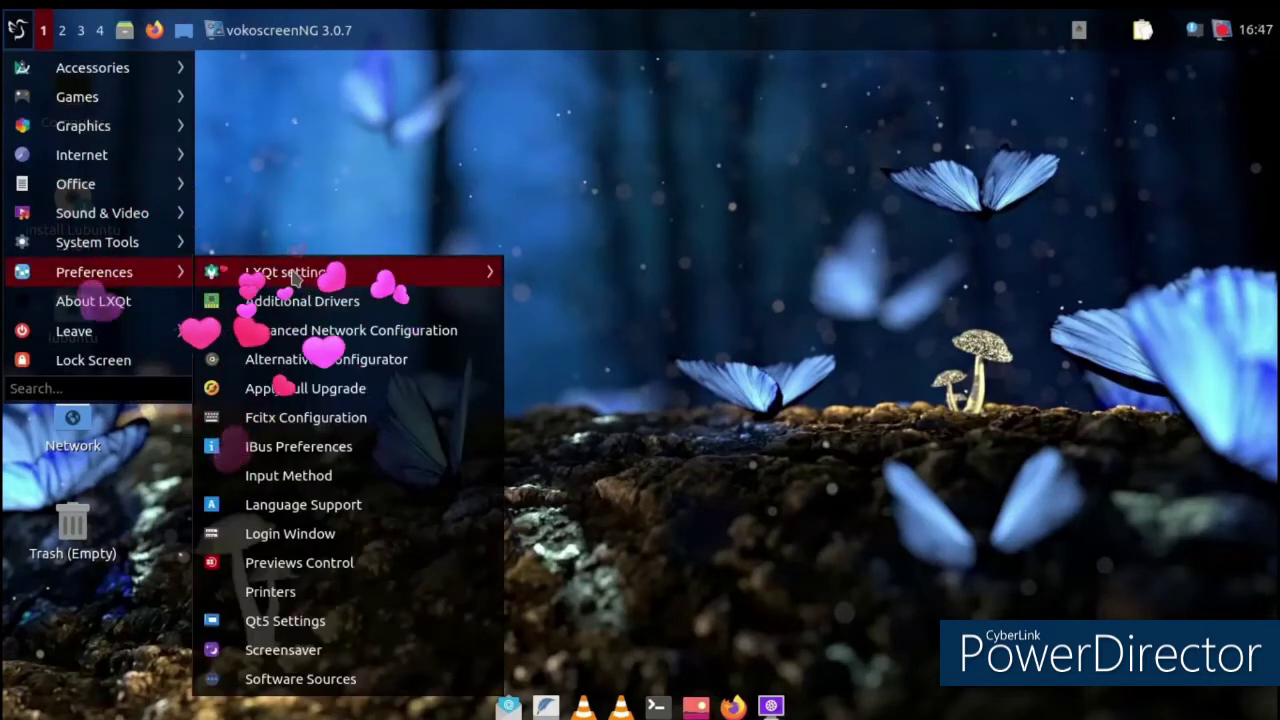
mouse_move(290, 272)
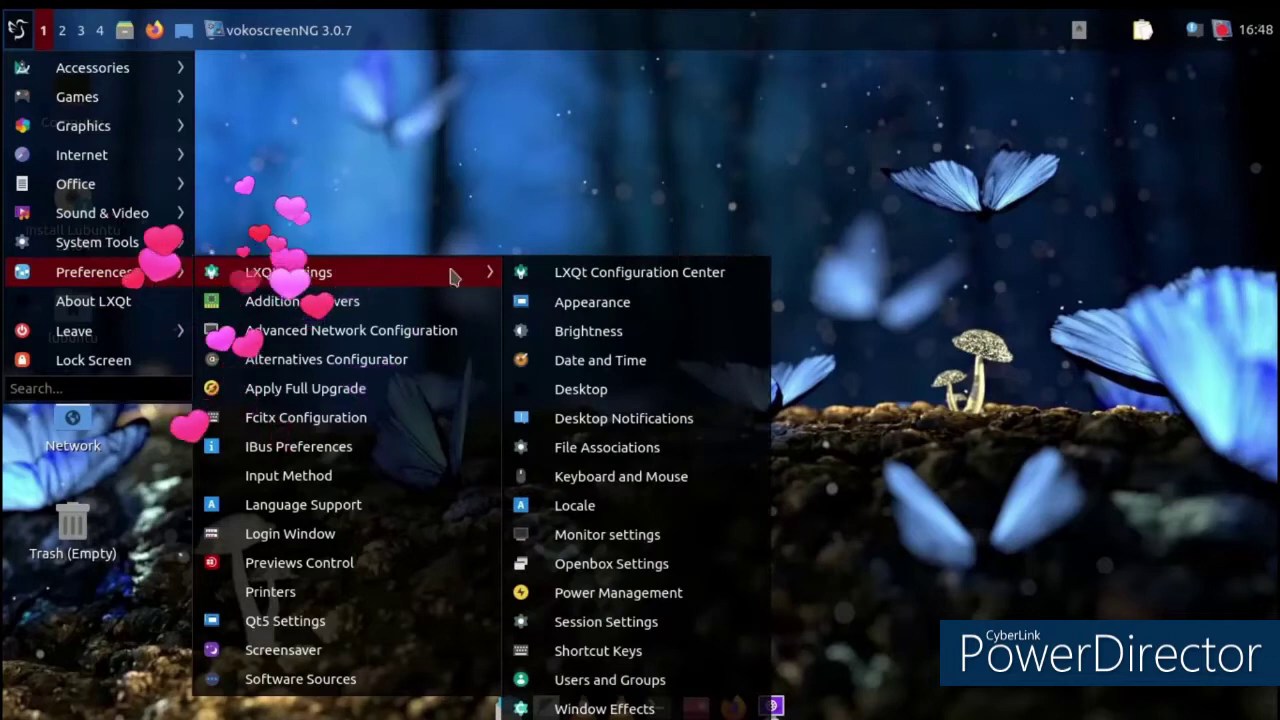
click(646, 300)
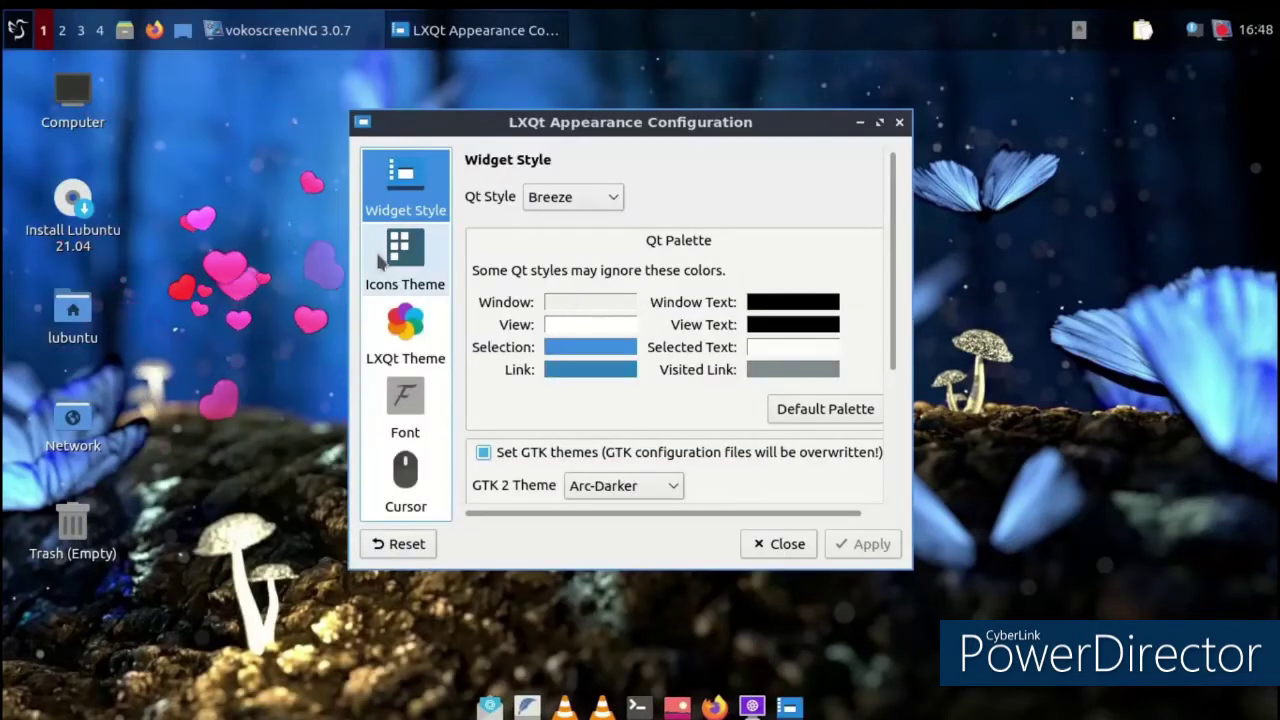
click(392, 258)
scroll(624, 325, down, 2)
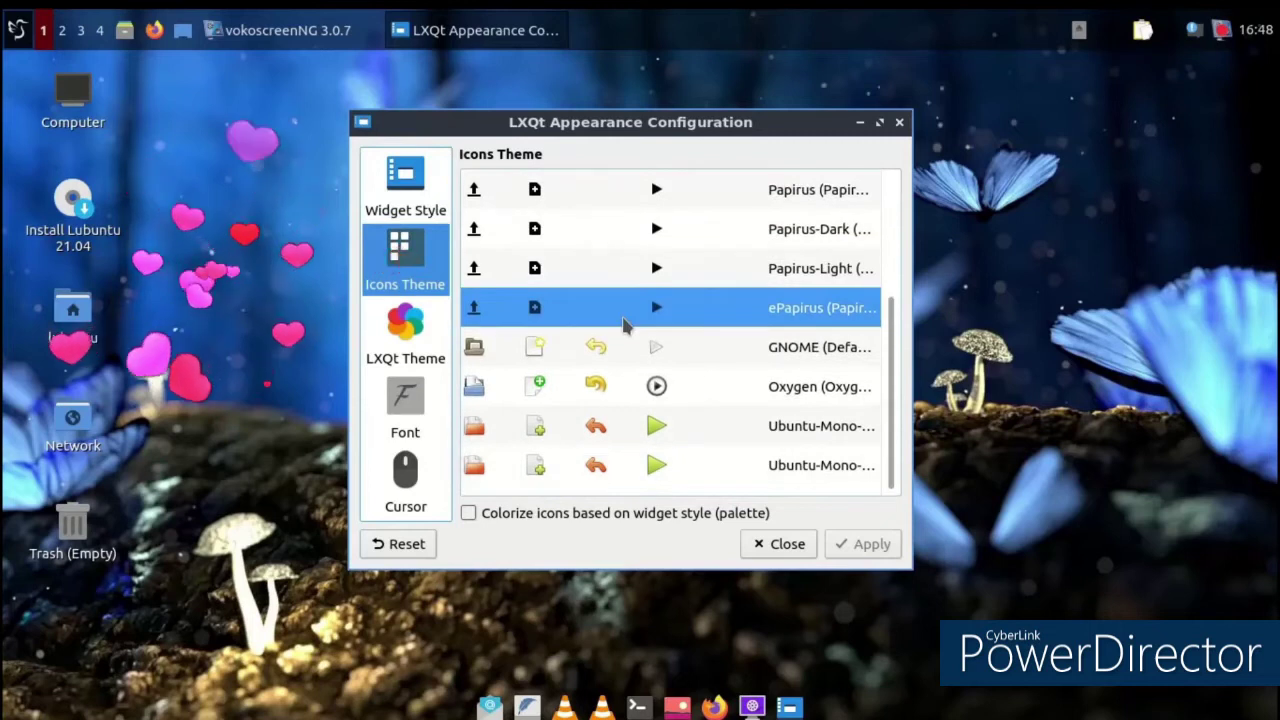
click(432, 342)
scroll(689, 284, down, 1)
scroll(688, 290, up, 1)
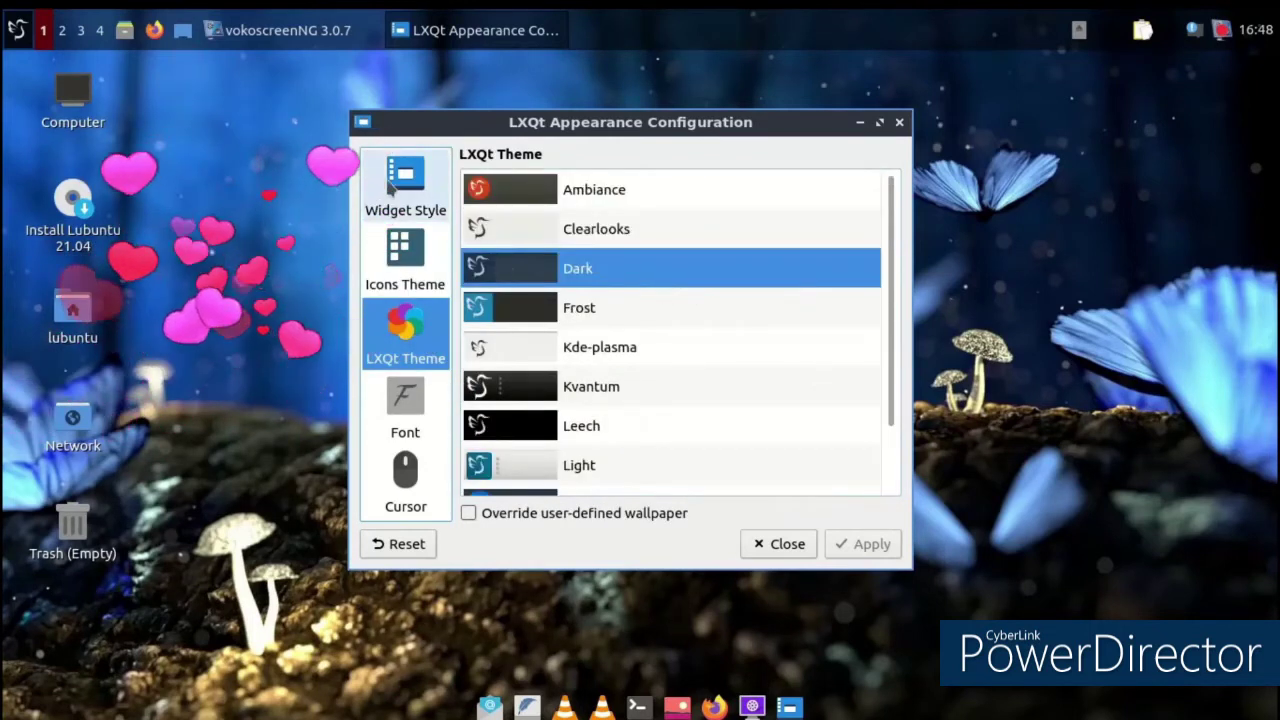
Set the widget style's Qt Style to qt5ct-style and apply it
click(395, 178)
click(568, 199)
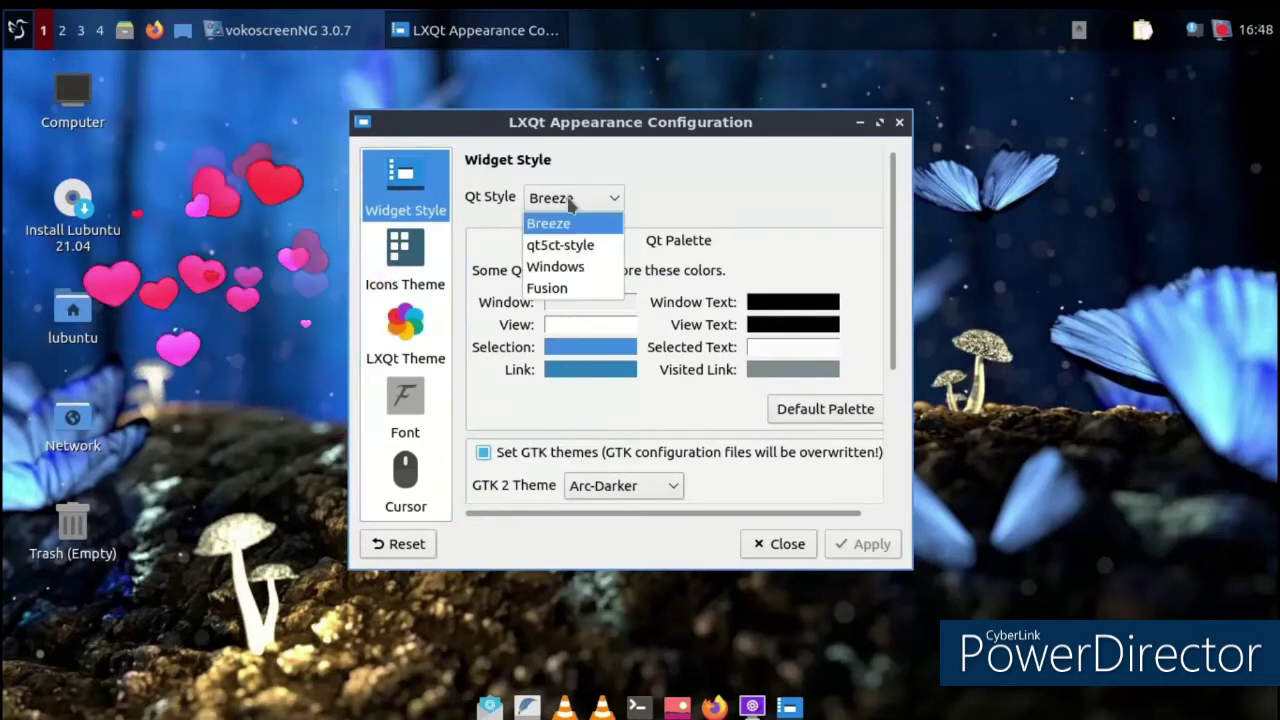
click(568, 244)
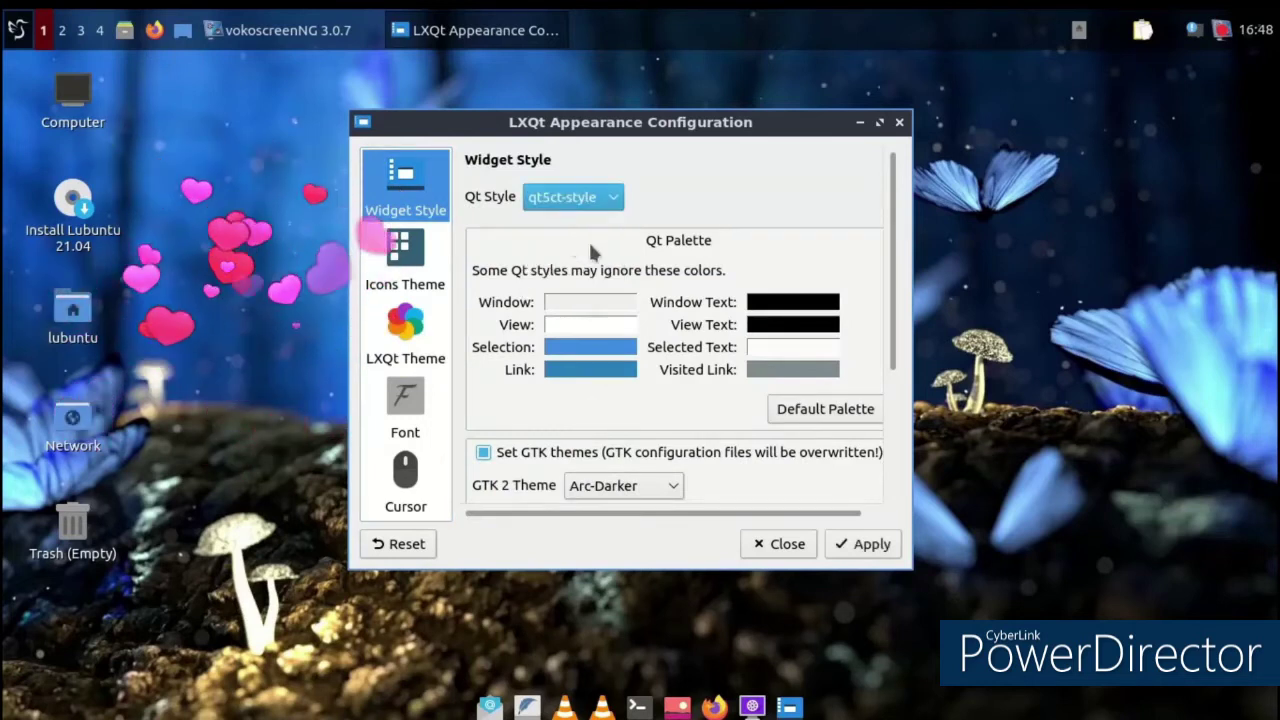
click(868, 548)
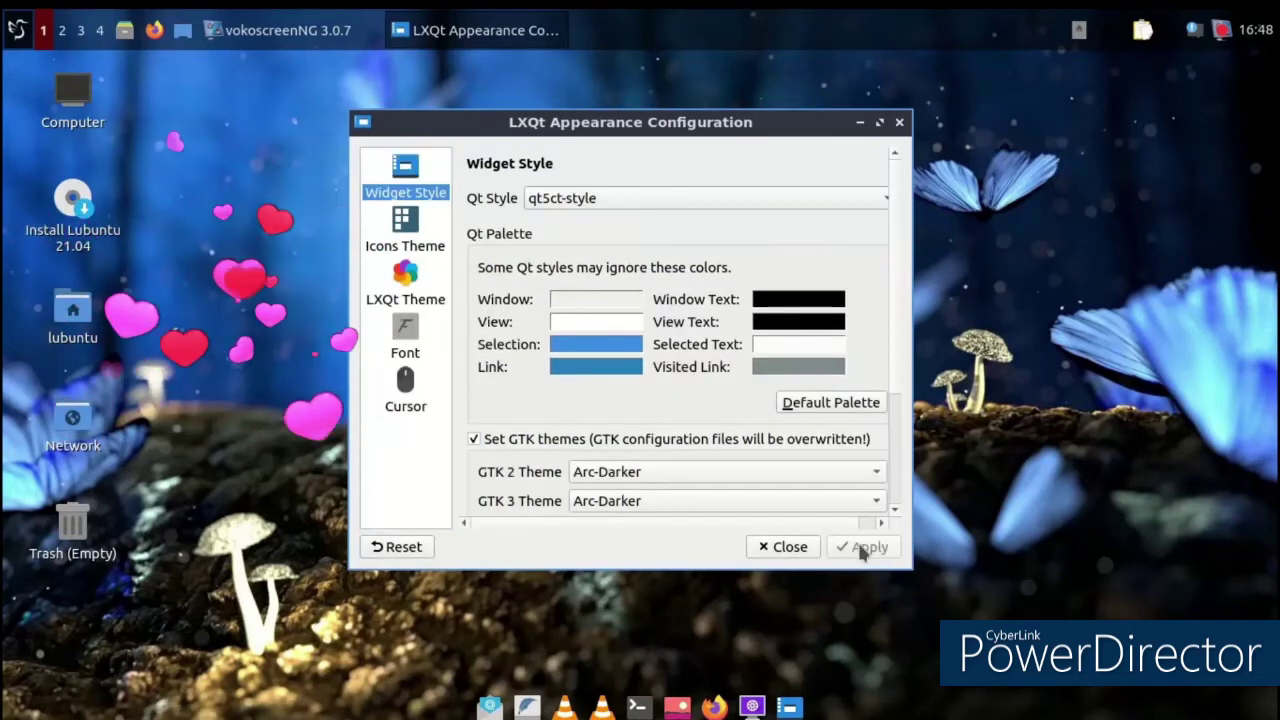
Review the icon, LXQt theme, font and cursor settings, and close the appearance configuration
click(394, 237)
click(405, 292)
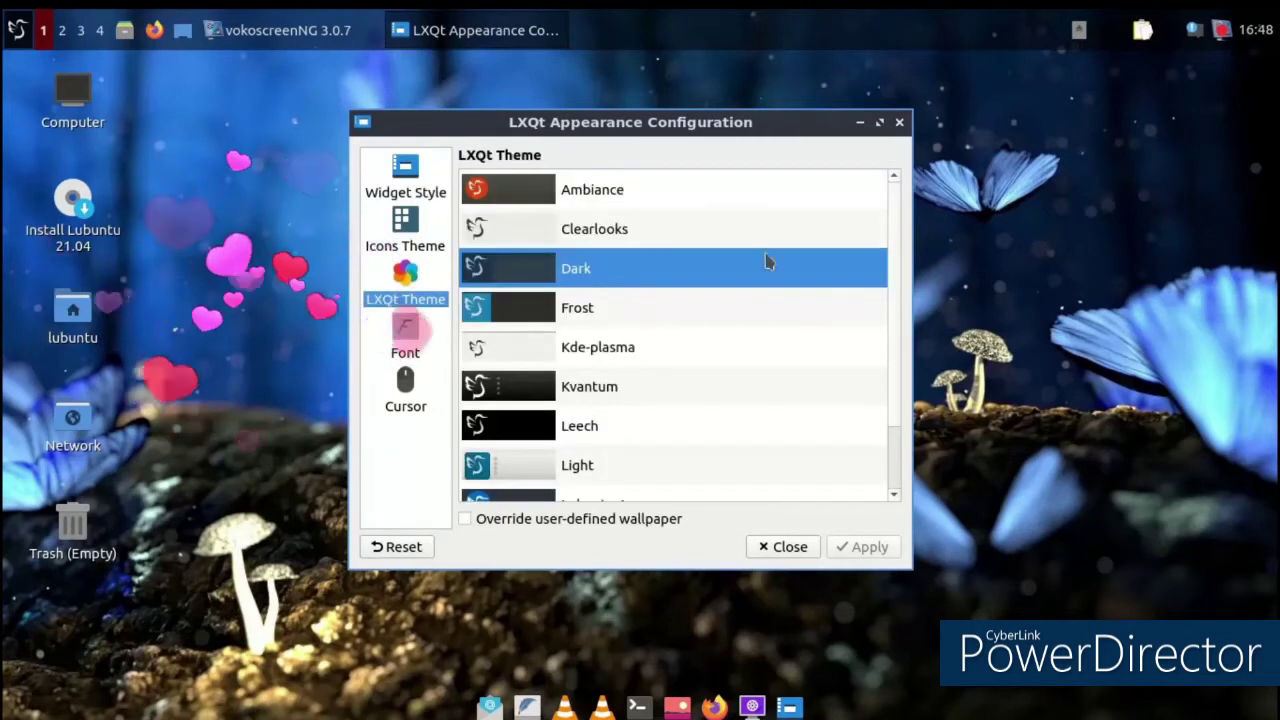
scroll(766, 262, down, 1)
click(400, 340)
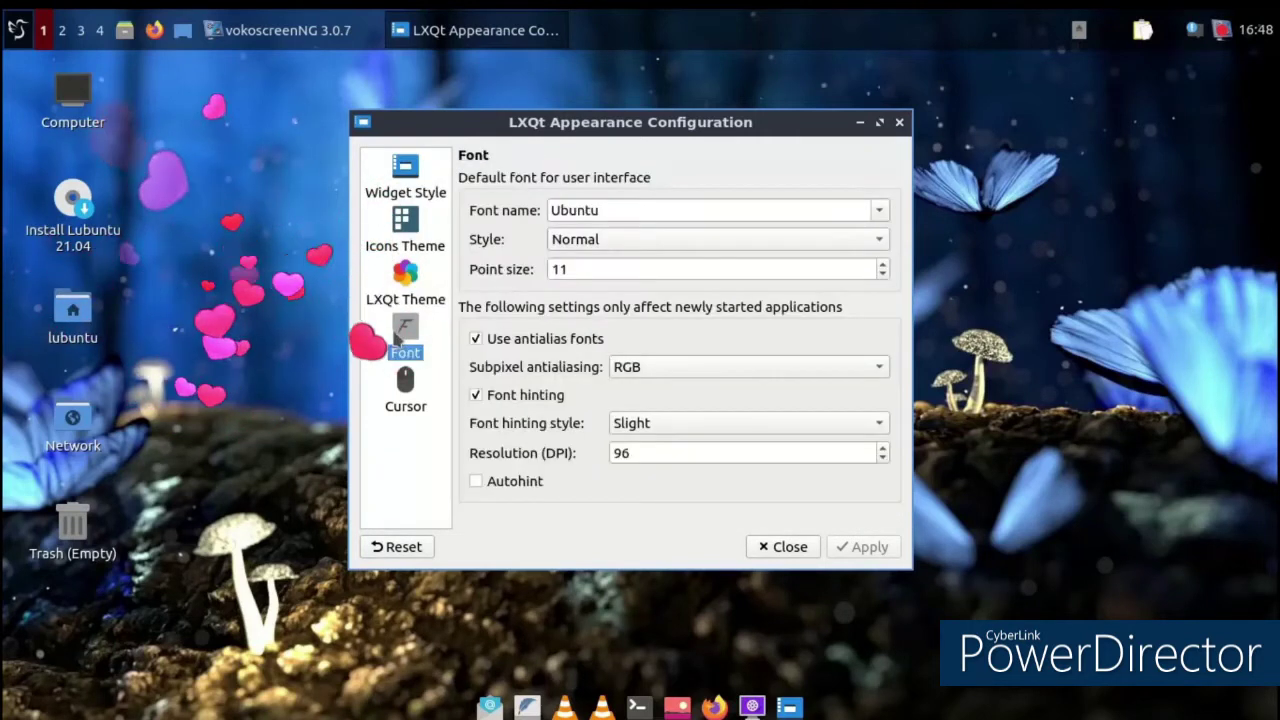
click(410, 388)
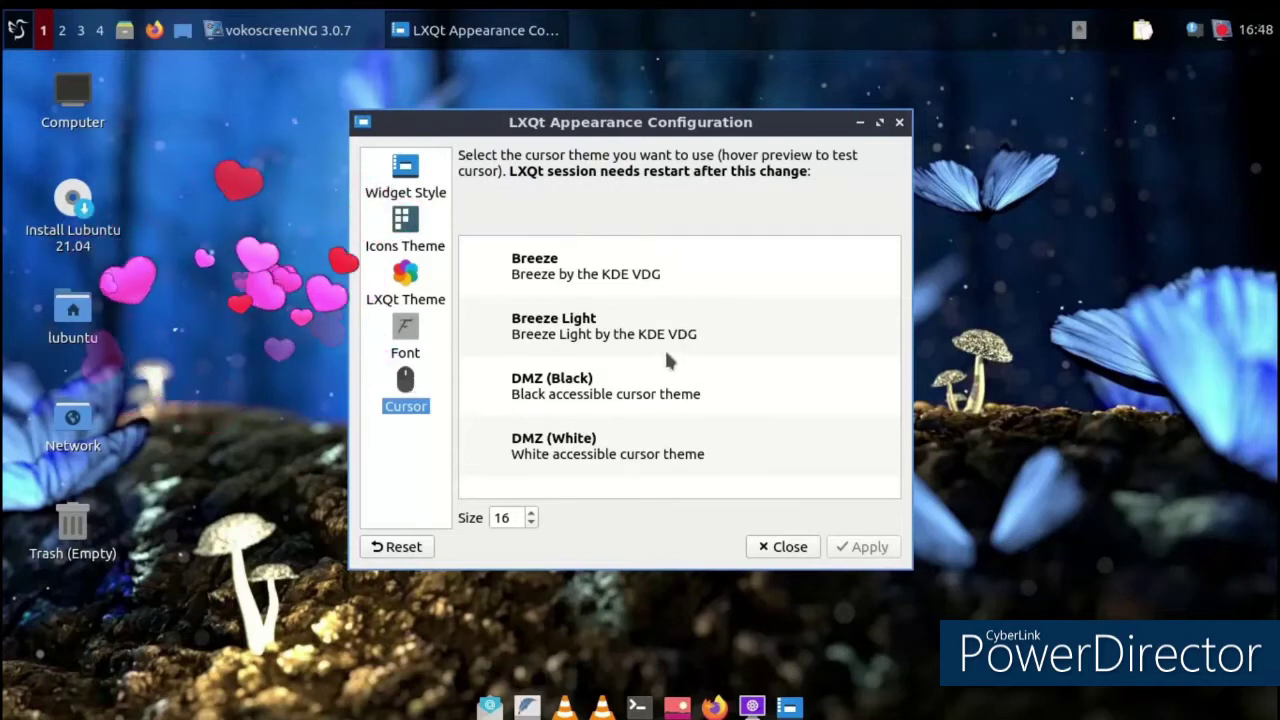
click(784, 547)
Open Openbox Settings from the LXQt Configuration Center
click(16, 30)
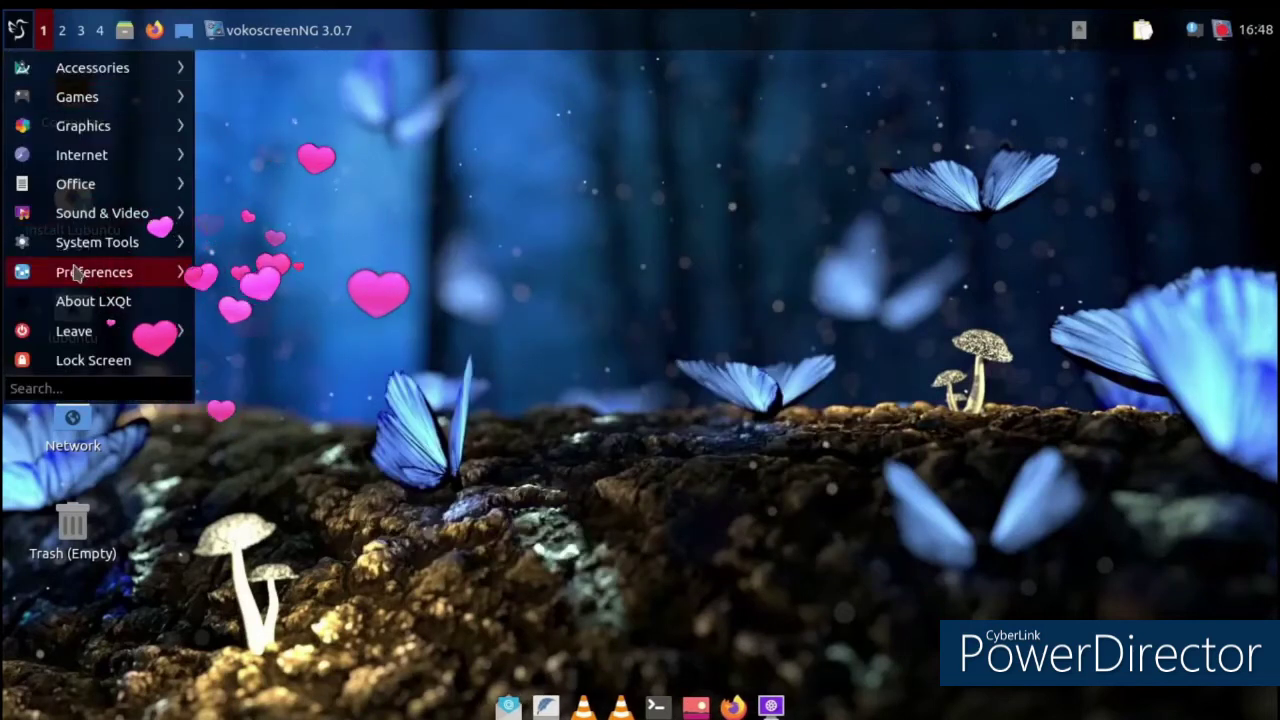
mouse_move(82, 279)
mouse_move(352, 279)
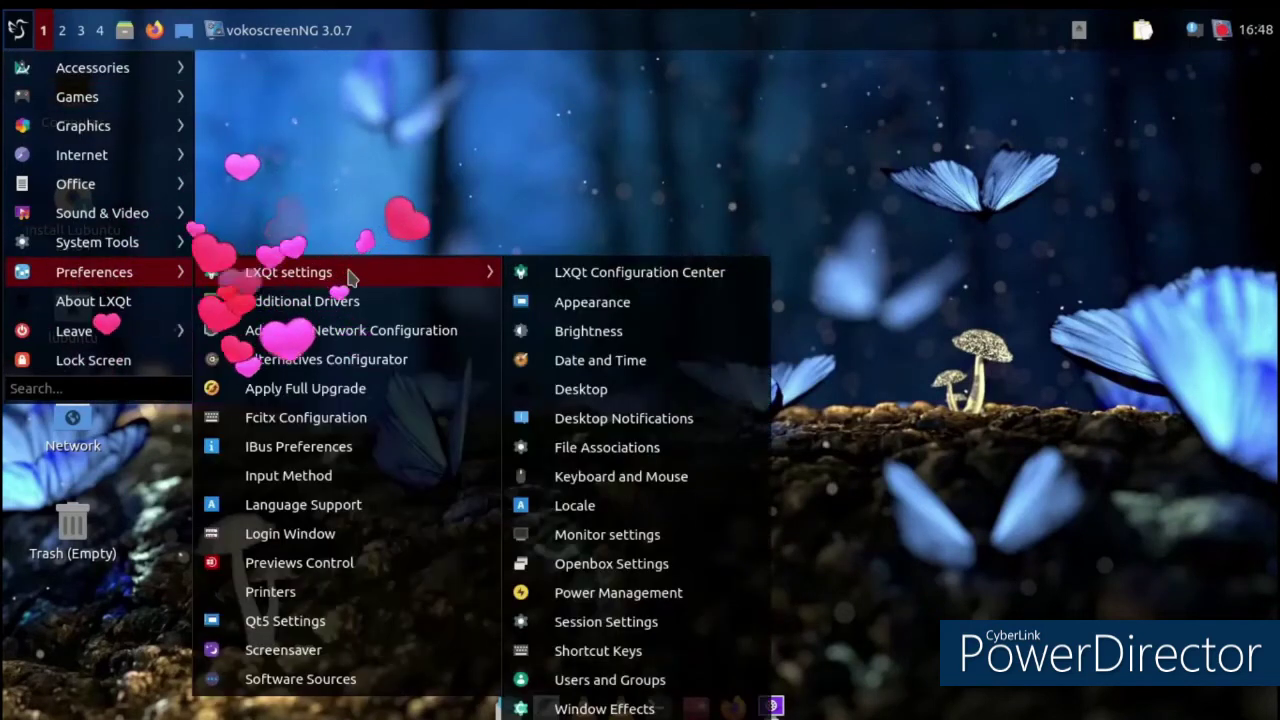
click(568, 284)
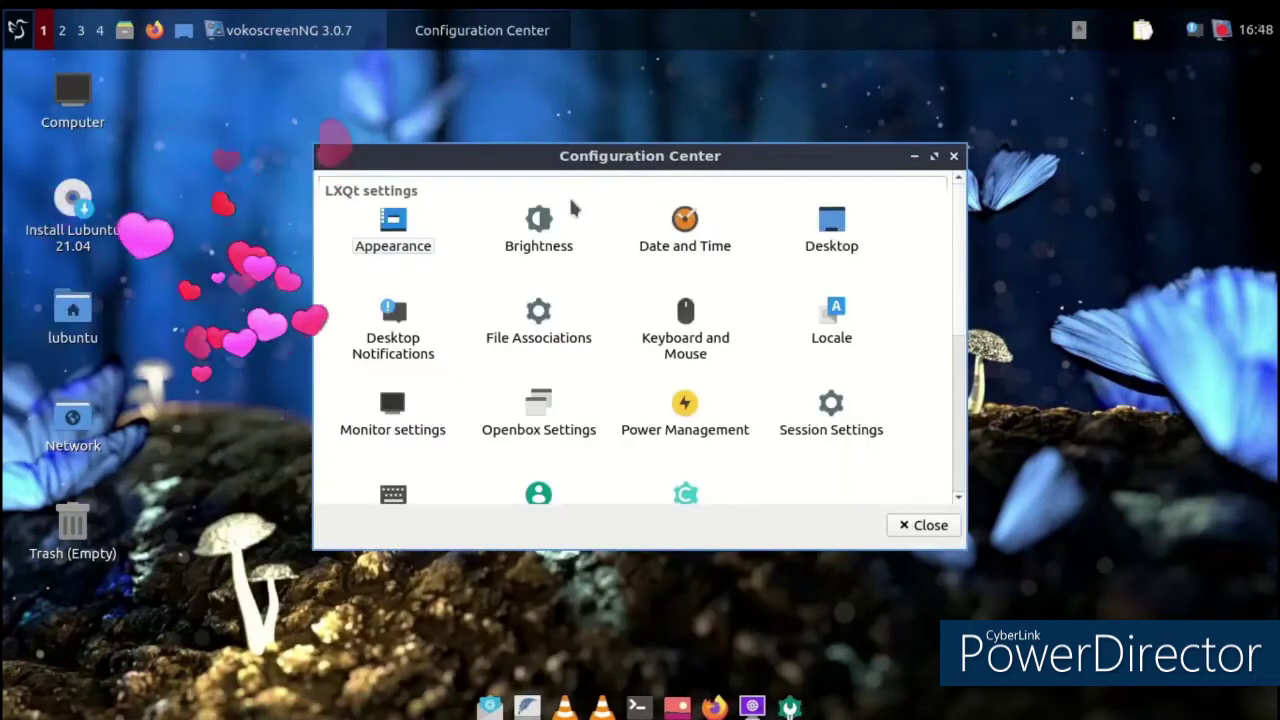
click(540, 418)
Try out several Openbox window themes, including Nightmare-02, Orang and Onyx-Citrus
click(486, 220)
click(470, 252)
click(485, 285)
key(Down)
key(Down)
key(Down)
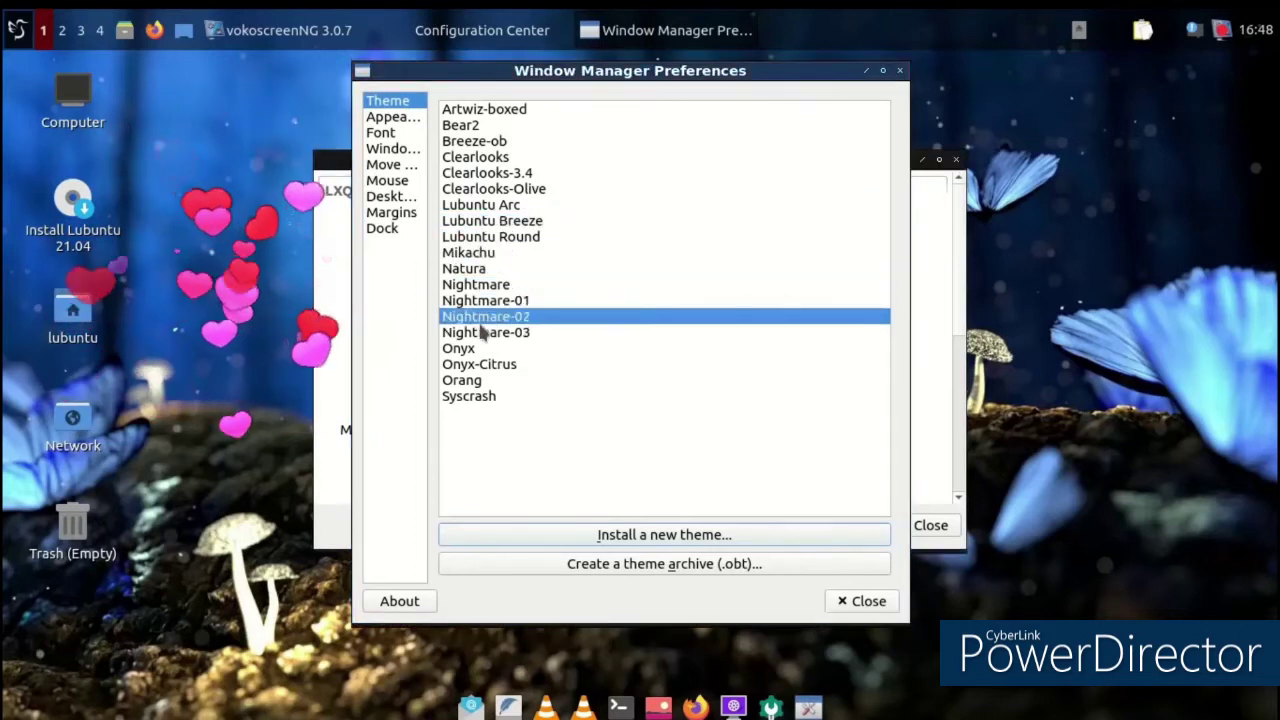
click(490, 364)
click(486, 381)
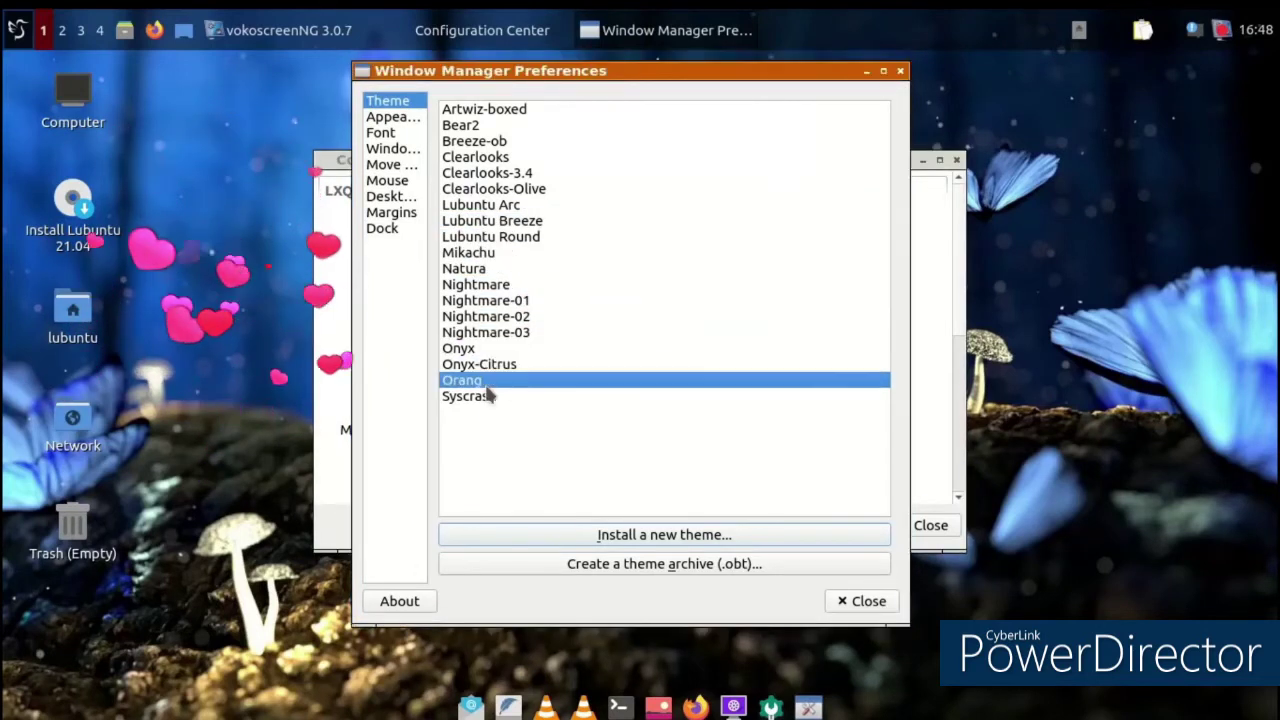
click(465, 141)
click(470, 157)
click(475, 189)
click(475, 205)
click(476, 252)
click(484, 300)
click(478, 348)
click(478, 364)
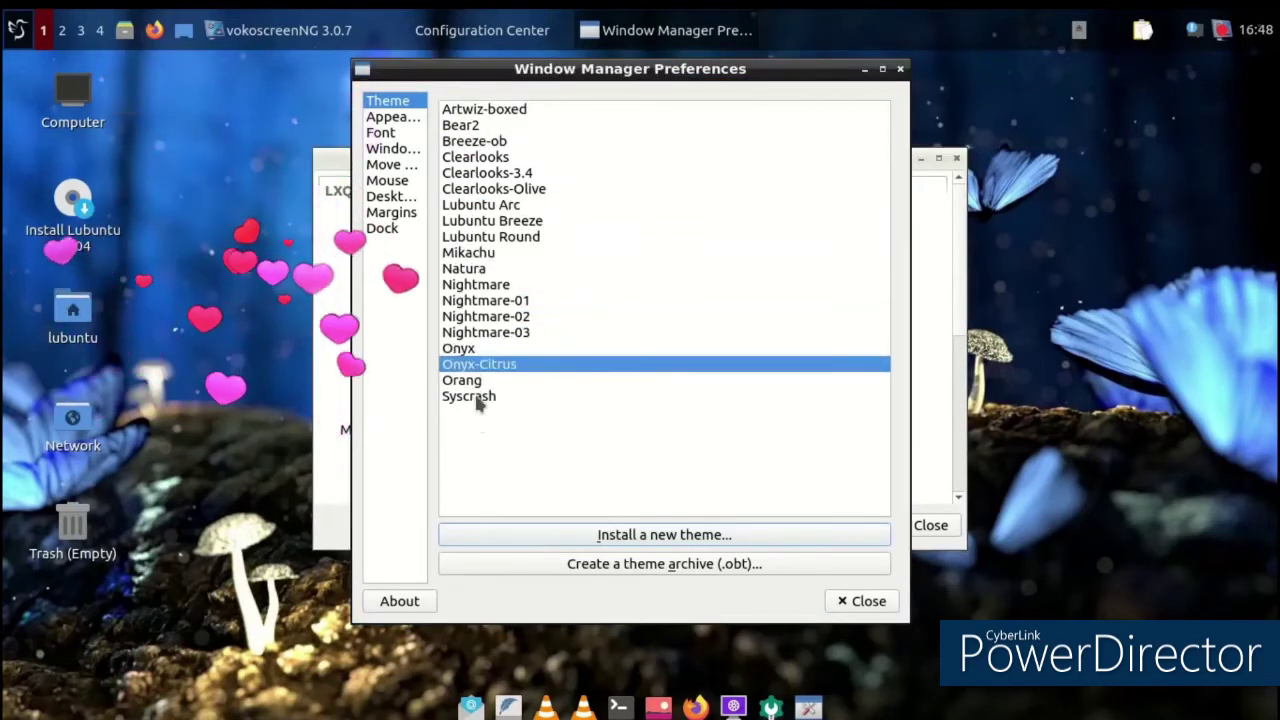
Set the Openbox window theme to Syscrash and close the window manager preferences
click(474, 396)
click(862, 601)
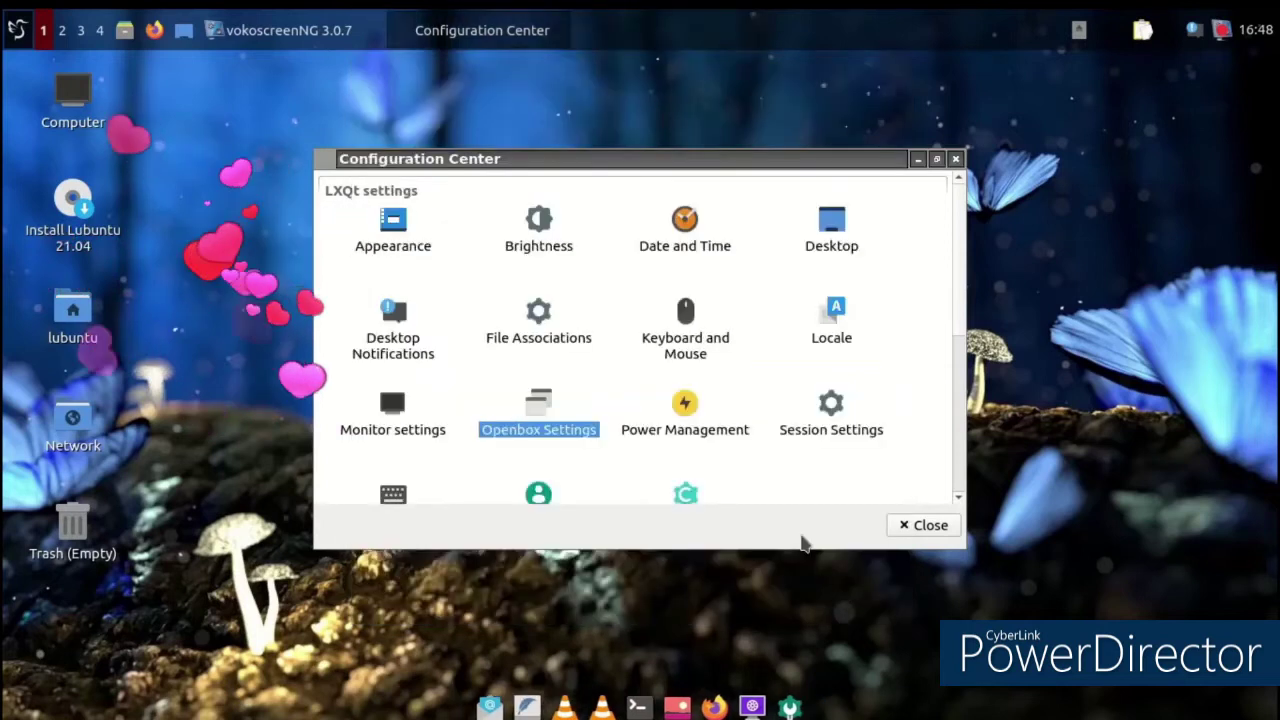
Set the LXQt theme to Kde-plasma, check the application menu's look, and close the appearance configuration
double_click(393, 232)
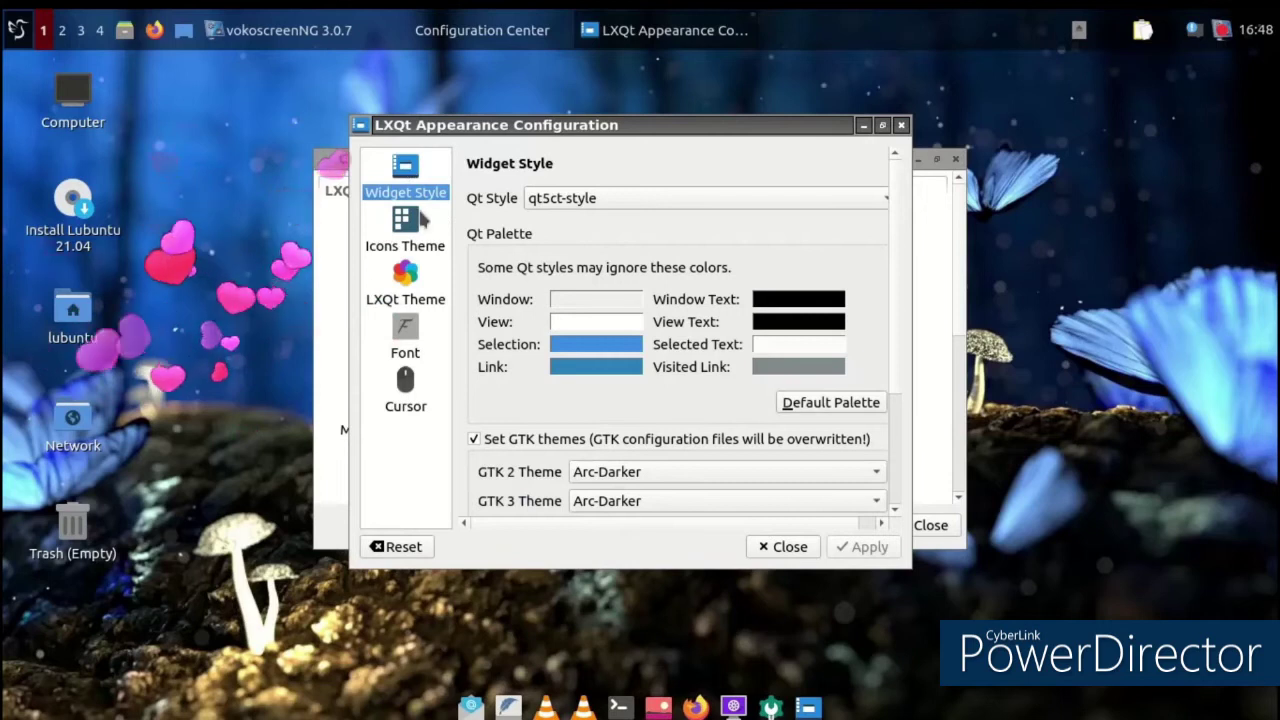
click(420, 225)
click(400, 292)
scroll(700, 235, down, 1)
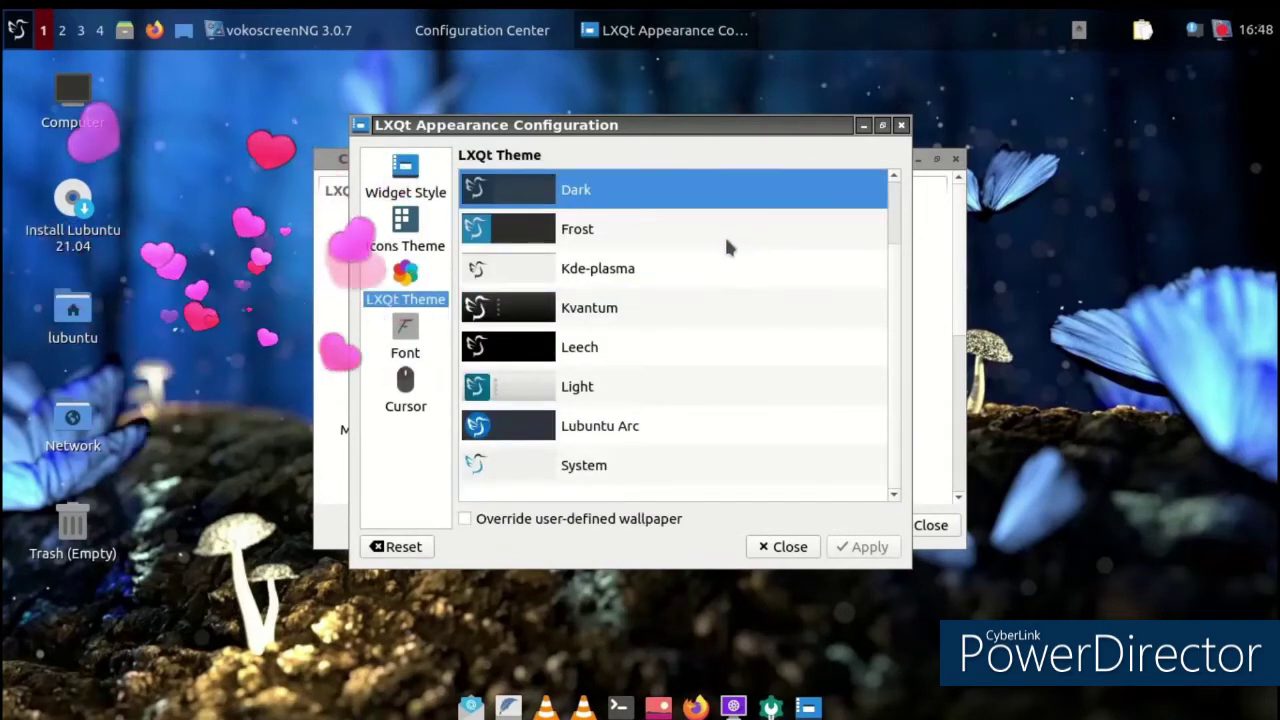
click(708, 274)
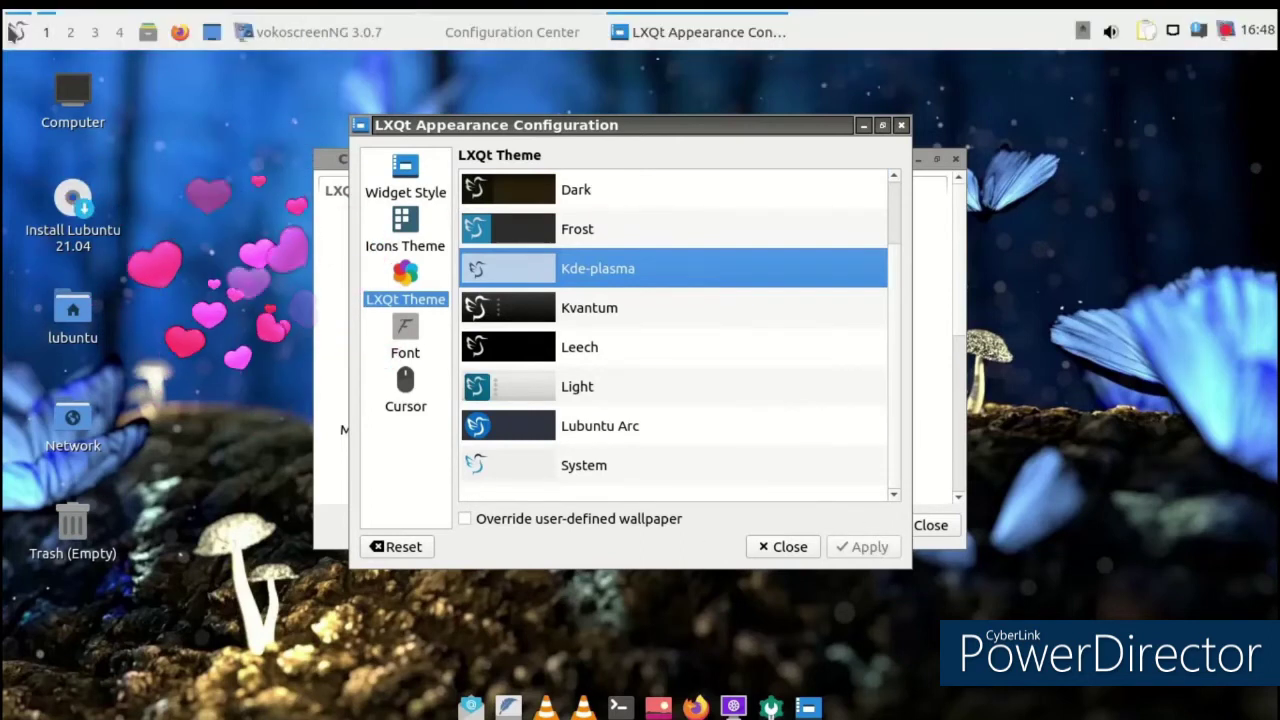
click(16, 36)
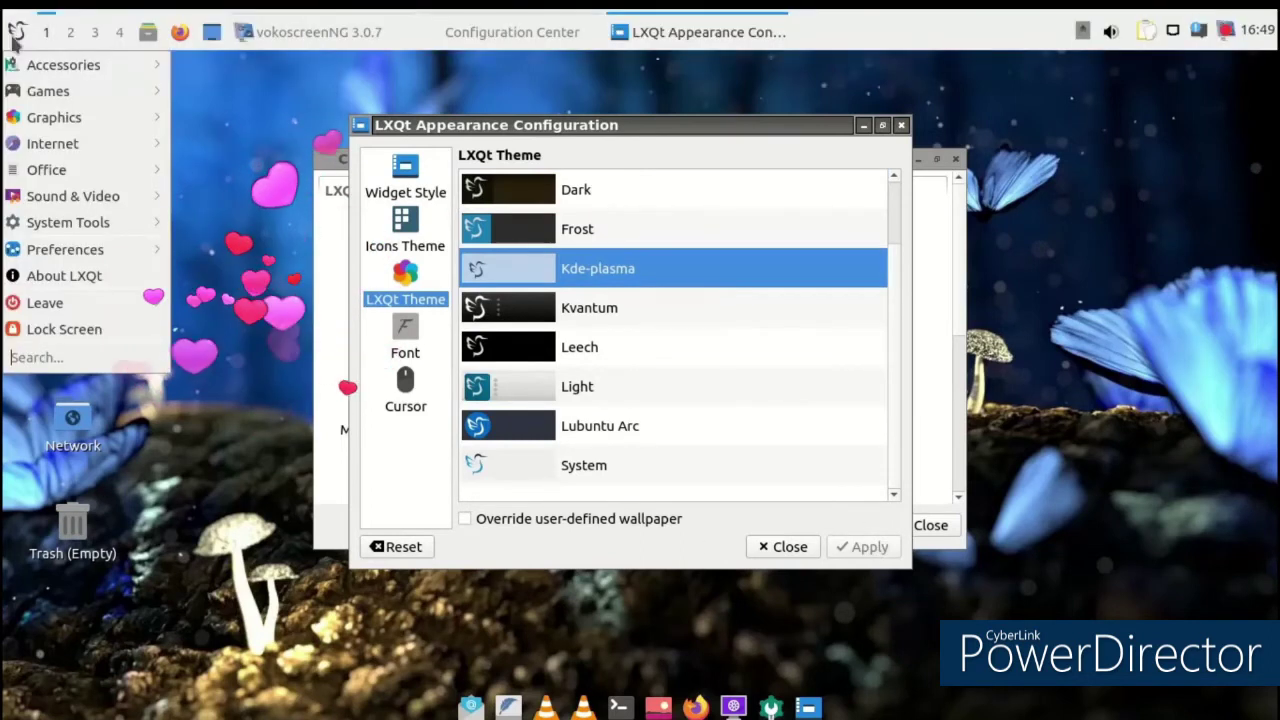
click(293, 390)
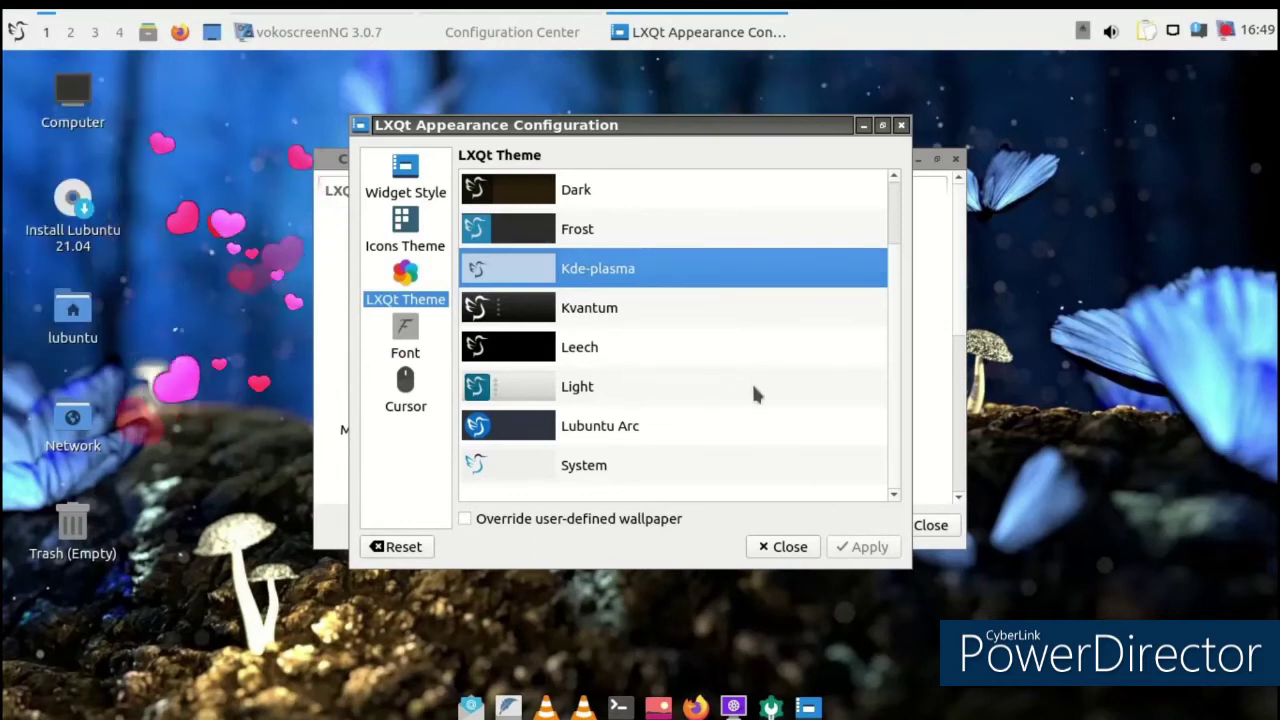
click(785, 546)
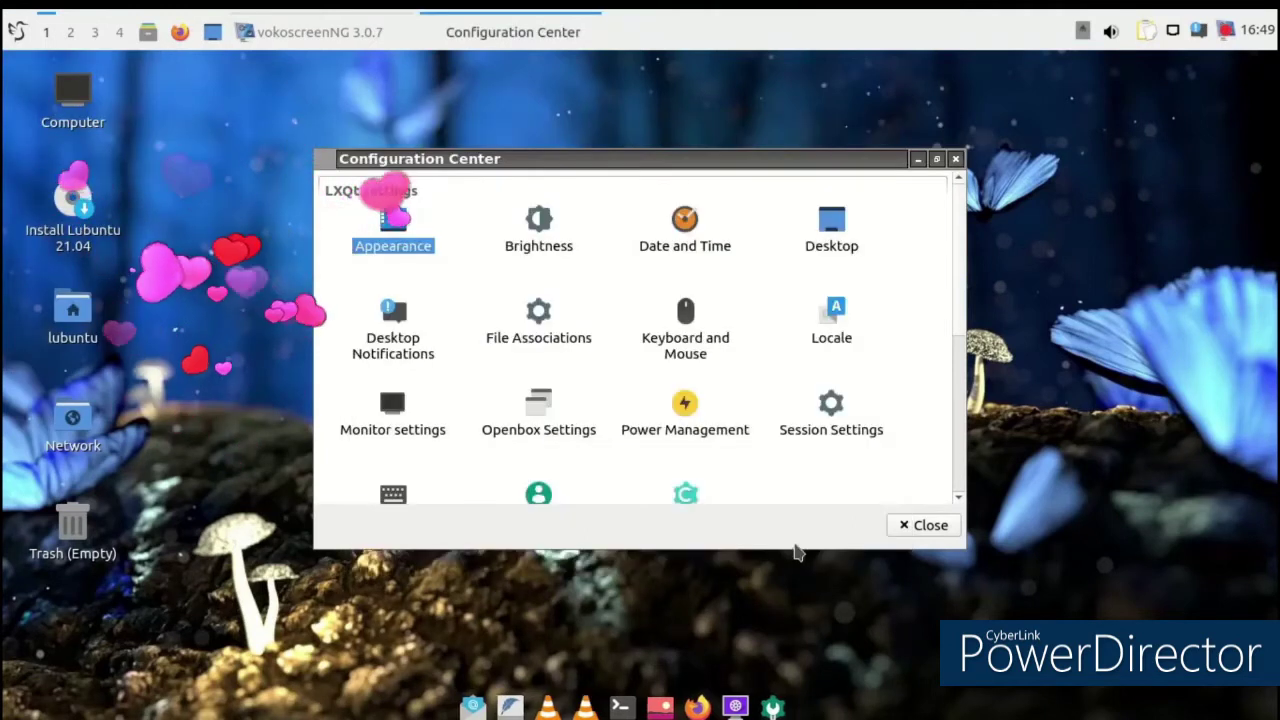
Look through the Configuration Center's LXQt and system settings, then view and close the Desktop Notifications settings
scroll(860, 318, down, 5)
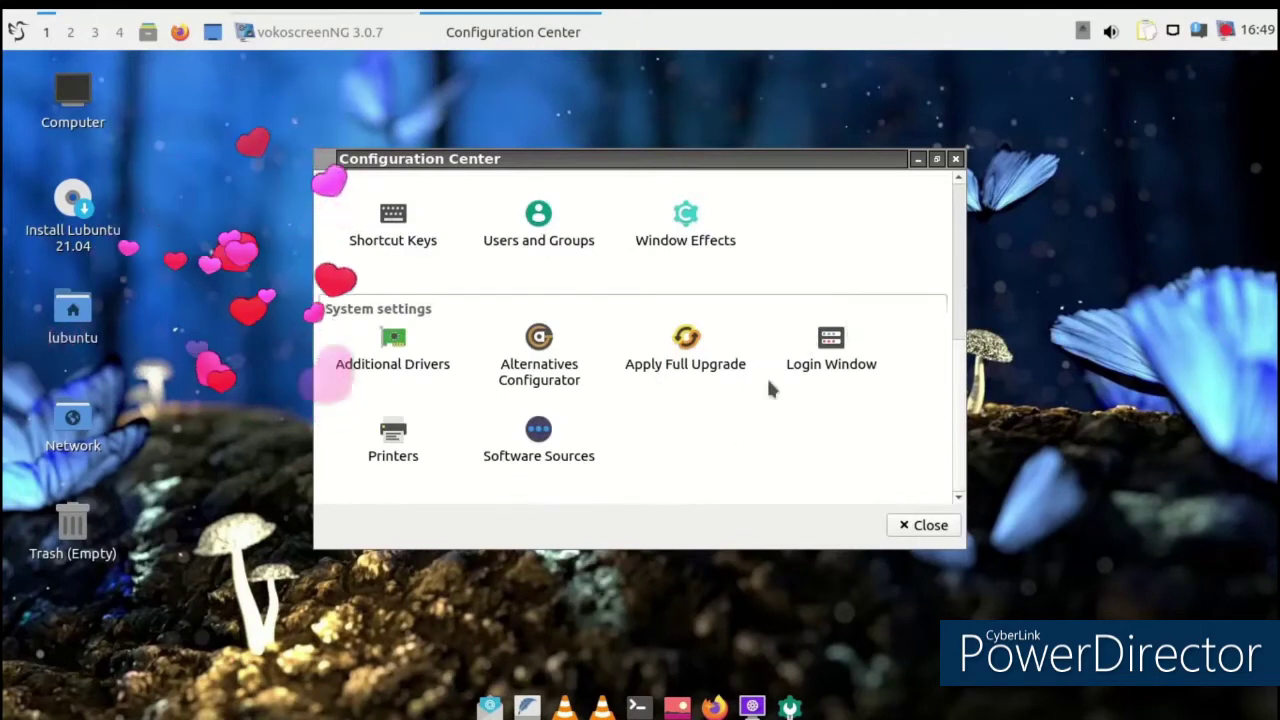
scroll(810, 425, up, 5)
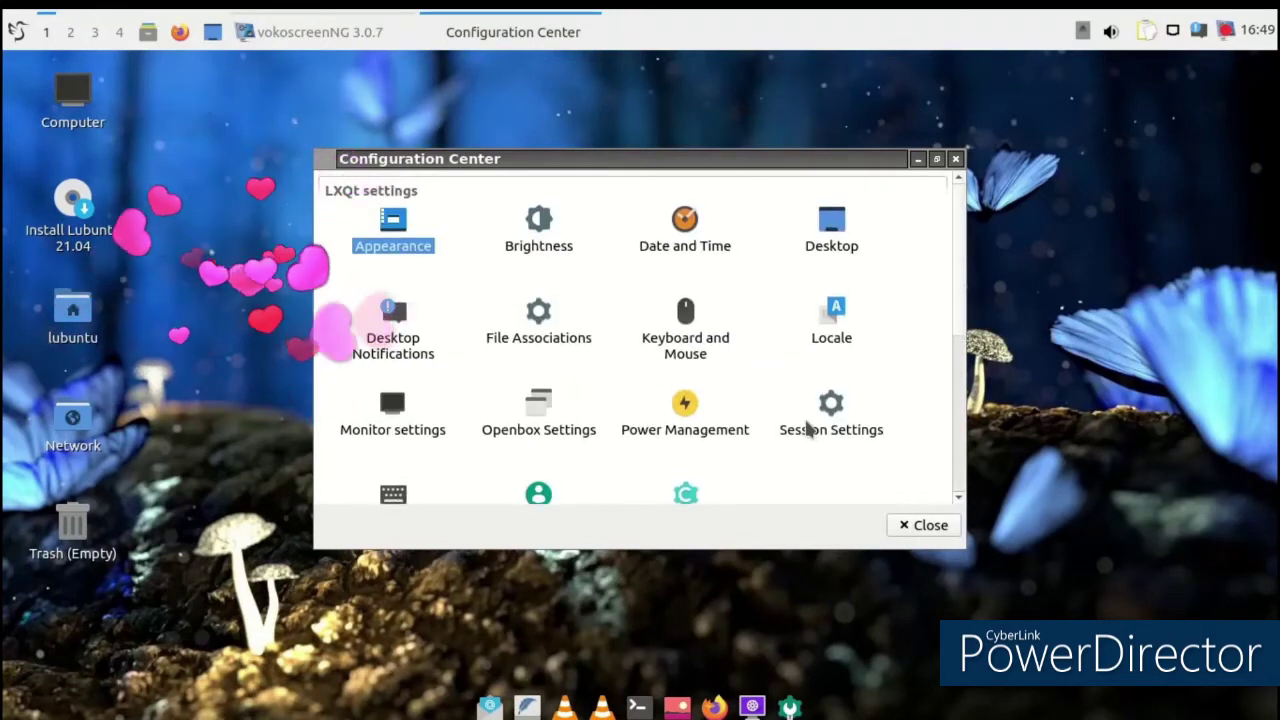
scroll(594, 359, down, 5)
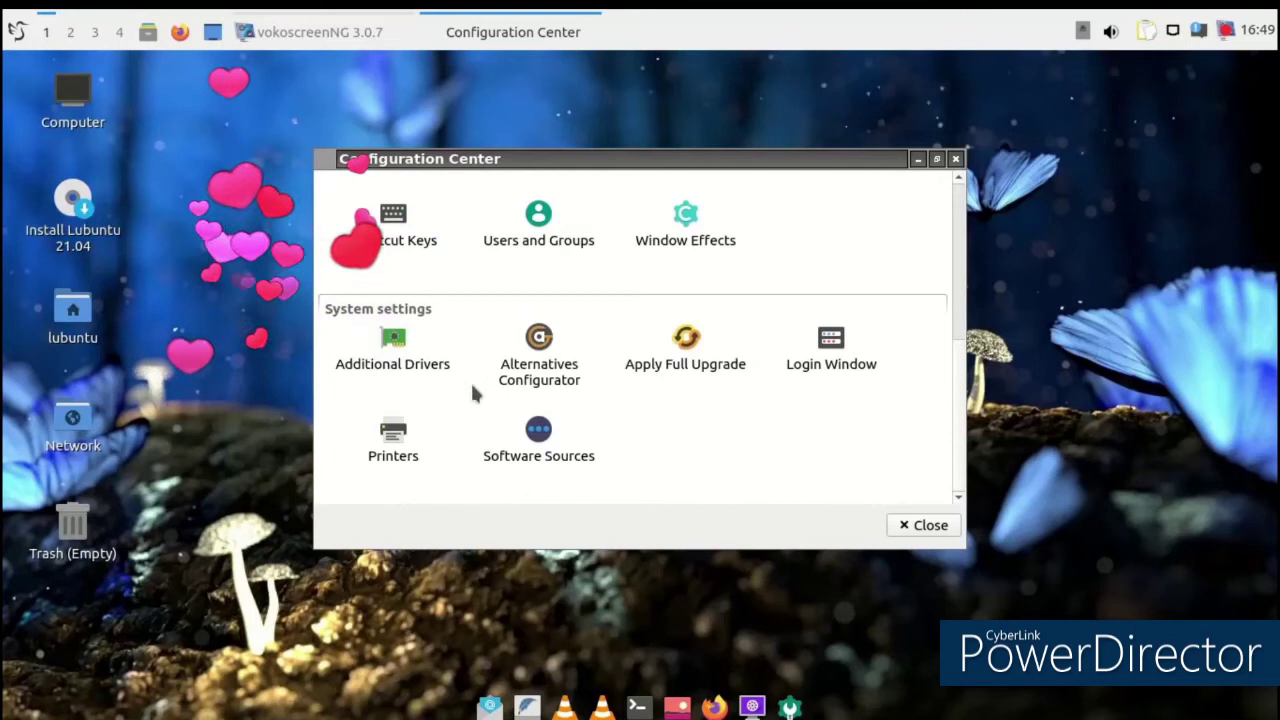
scroll(421, 370, up, 5)
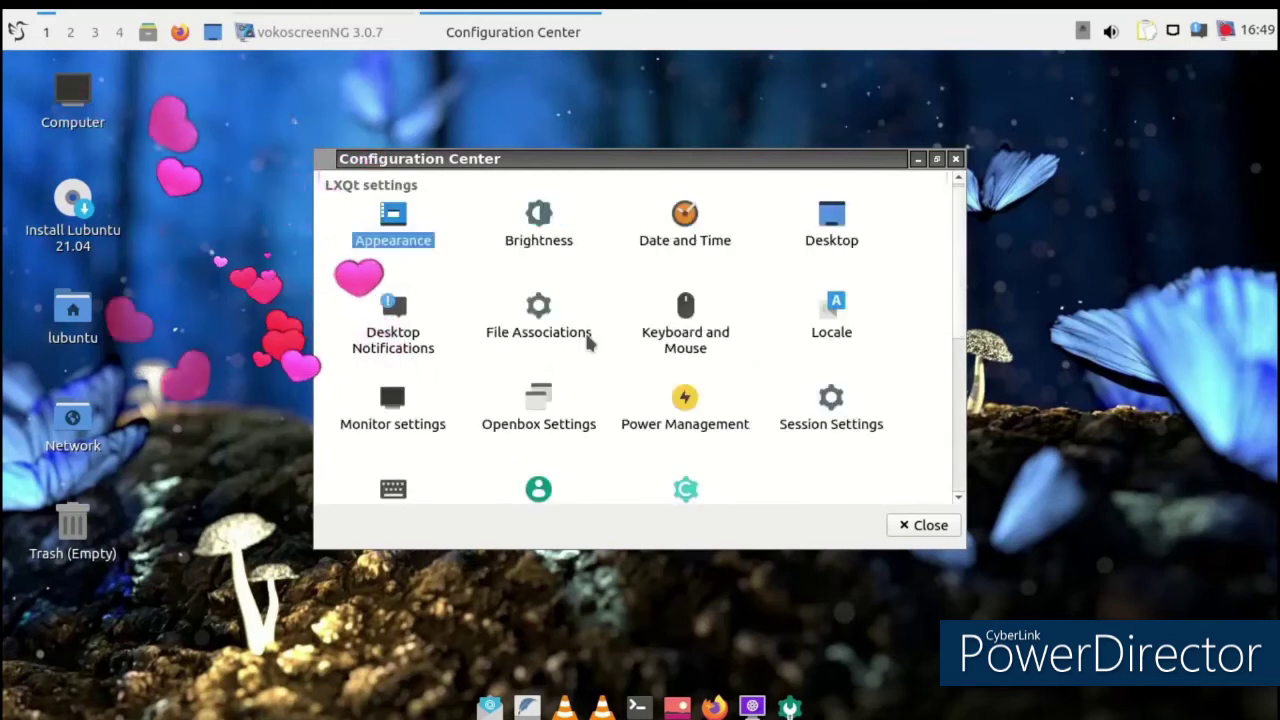
double_click(400, 336)
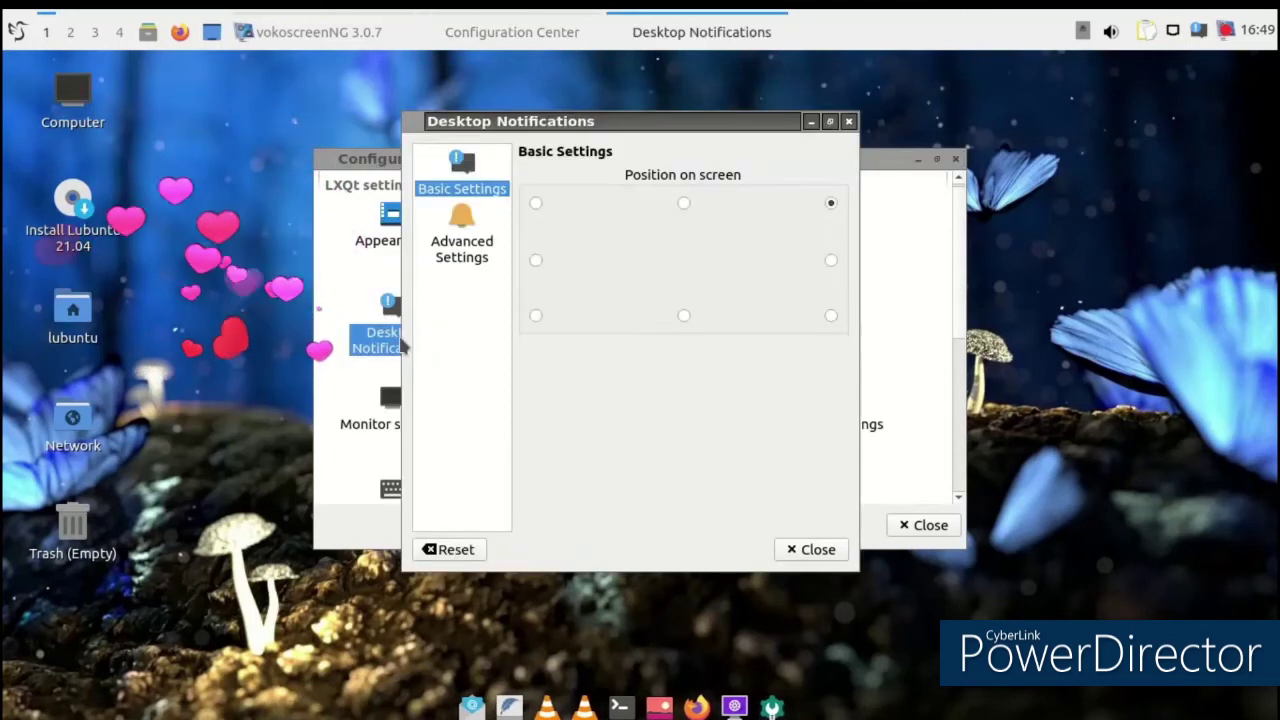
click(808, 549)
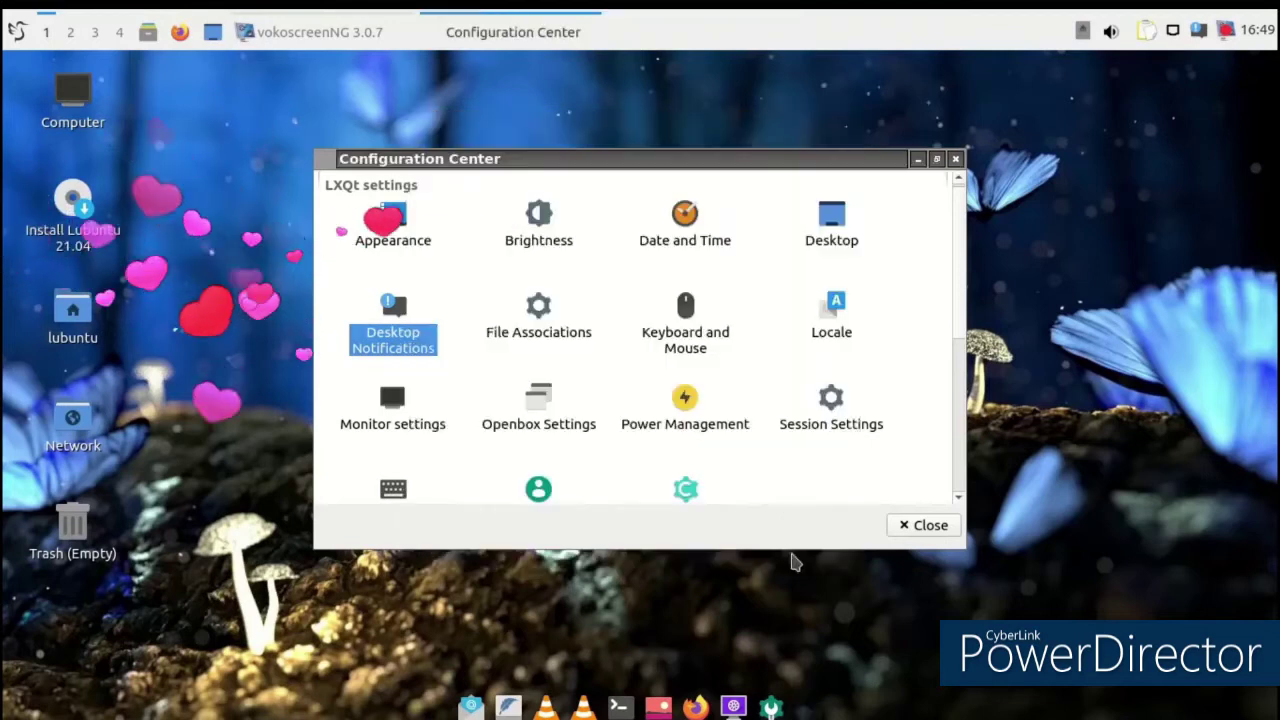
In the Window Effects settings, review the opacity options, set the time between fade steps to 3 milliseconds, apply and close
scroll(855, 397, down, 3)
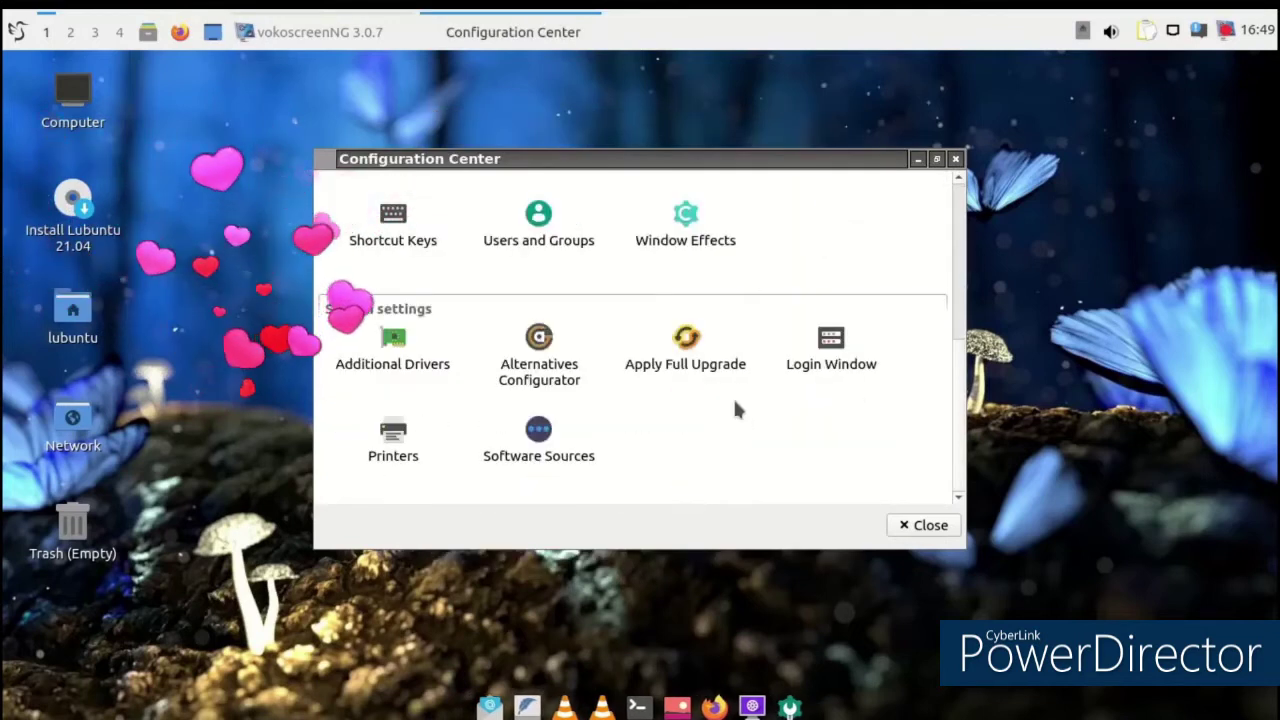
click(660, 246)
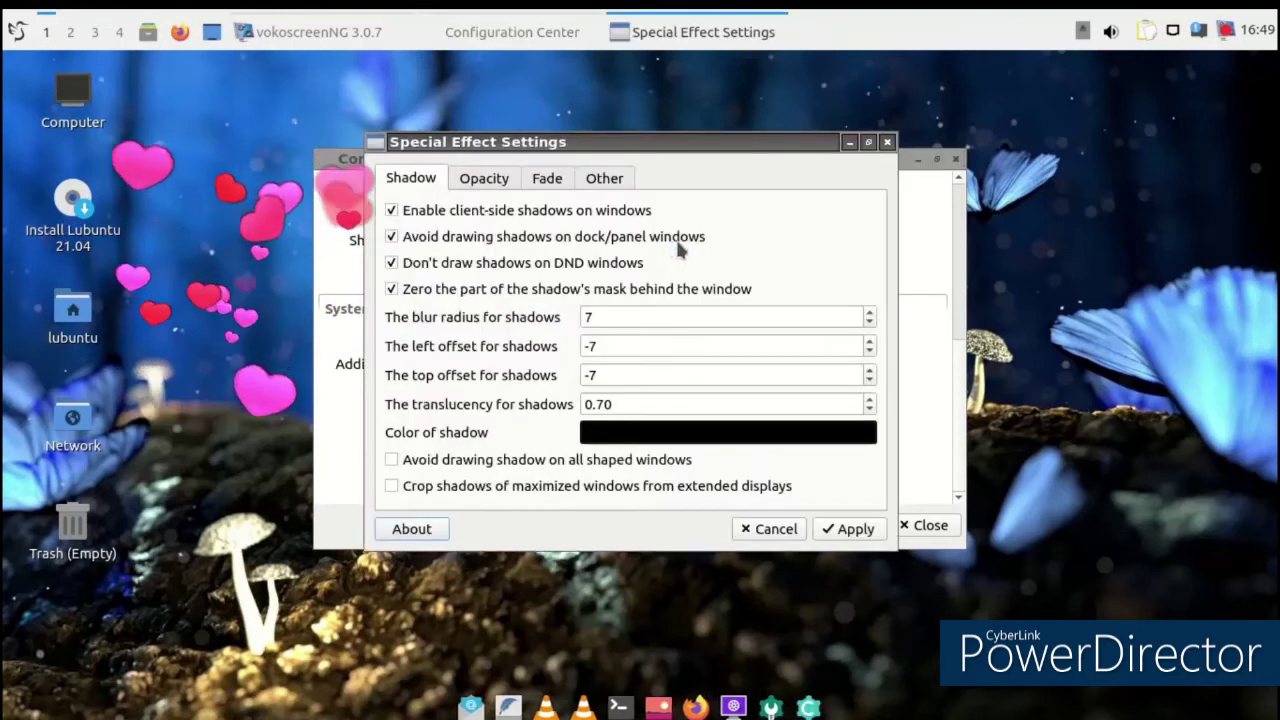
click(511, 178)
click(869, 208)
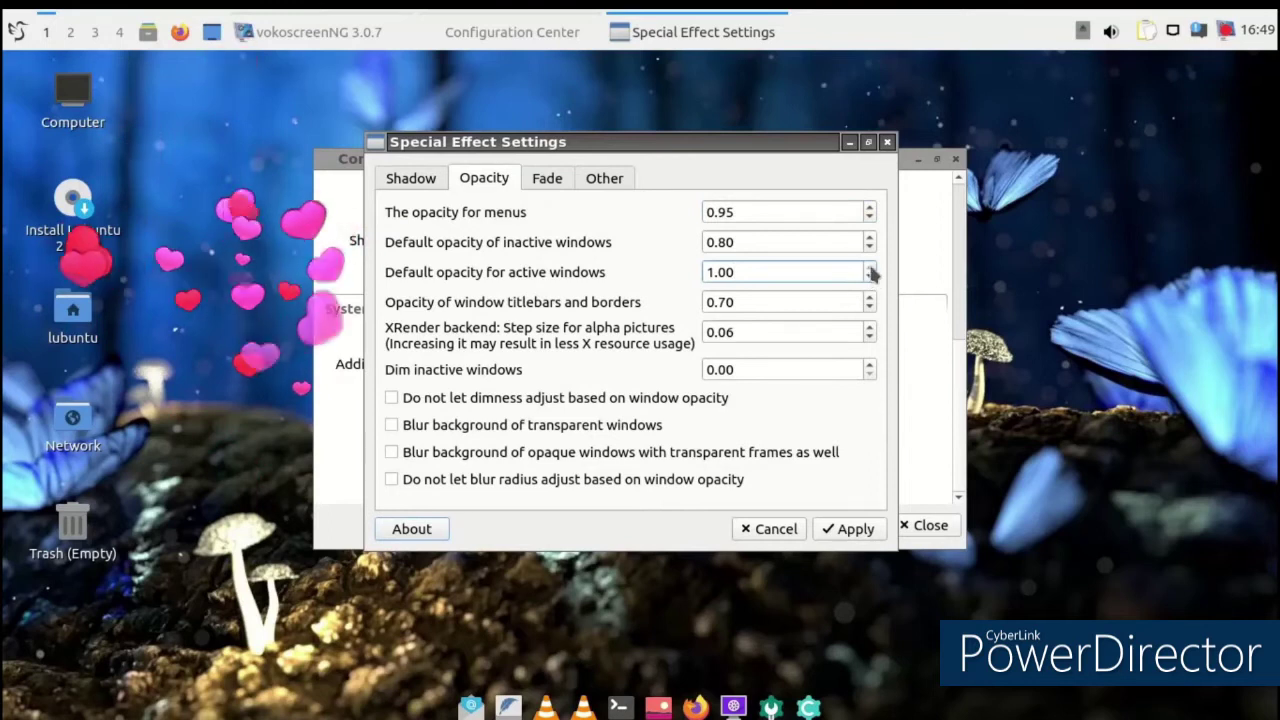
click(566, 186)
click(869, 236)
click(855, 529)
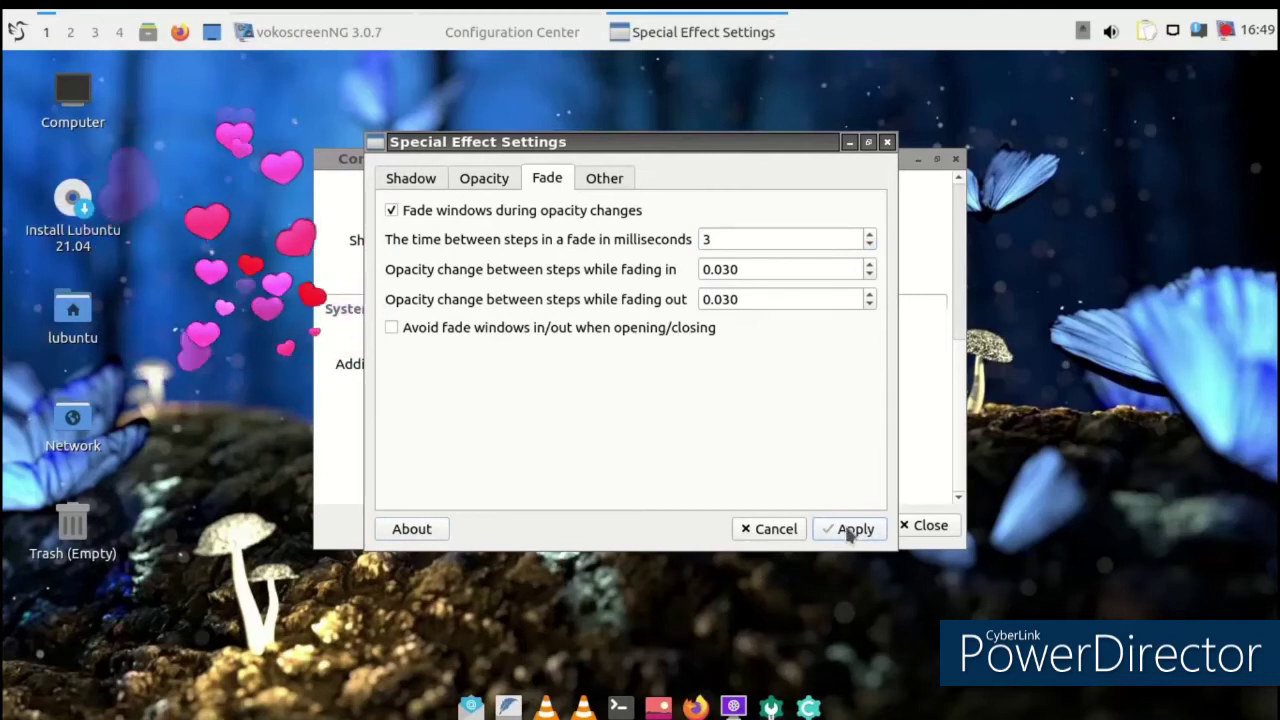
click(887, 143)
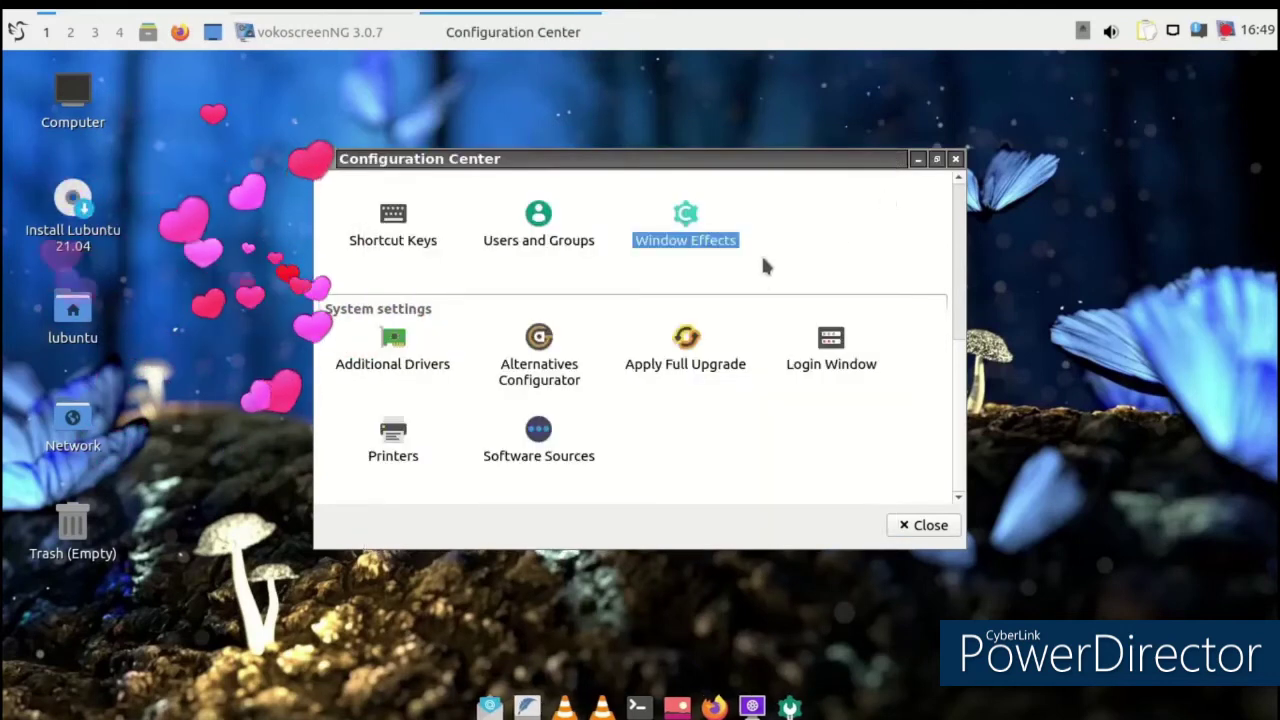
Open the Login Window settings and look over the user and appearance options
scroll(761, 423, up, 3)
scroll(761, 423, down, 3)
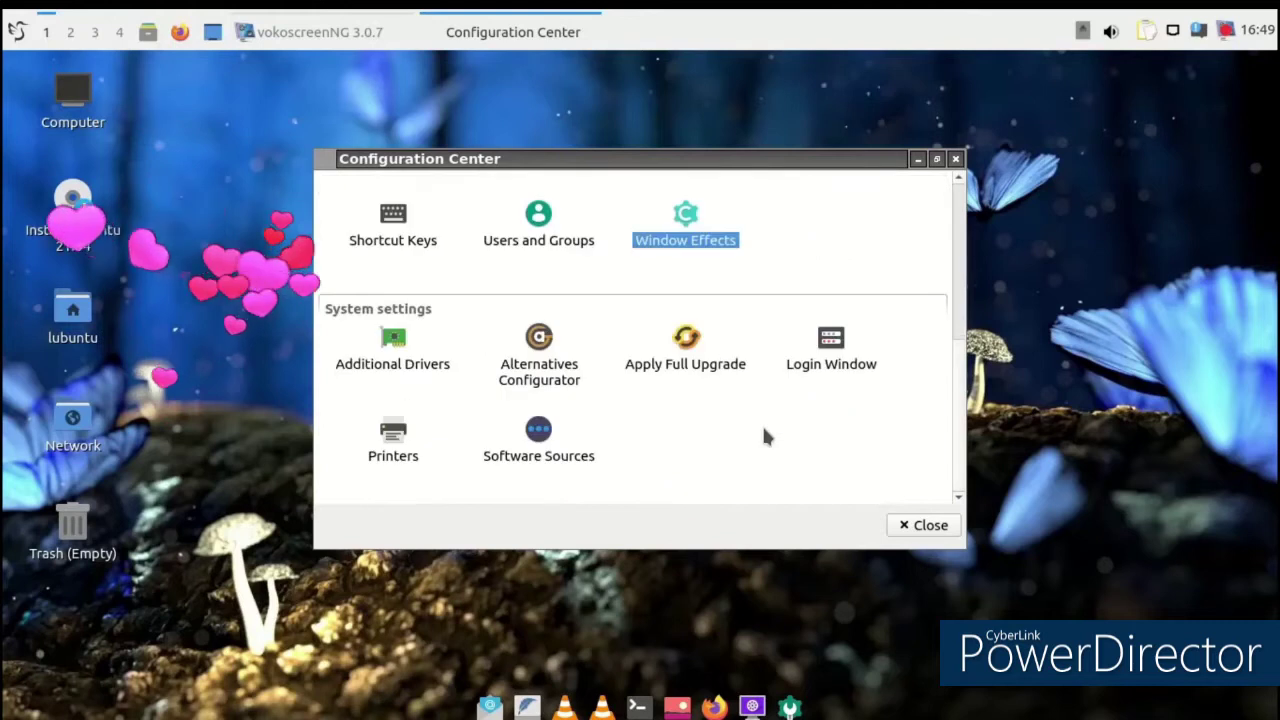
click(809, 341)
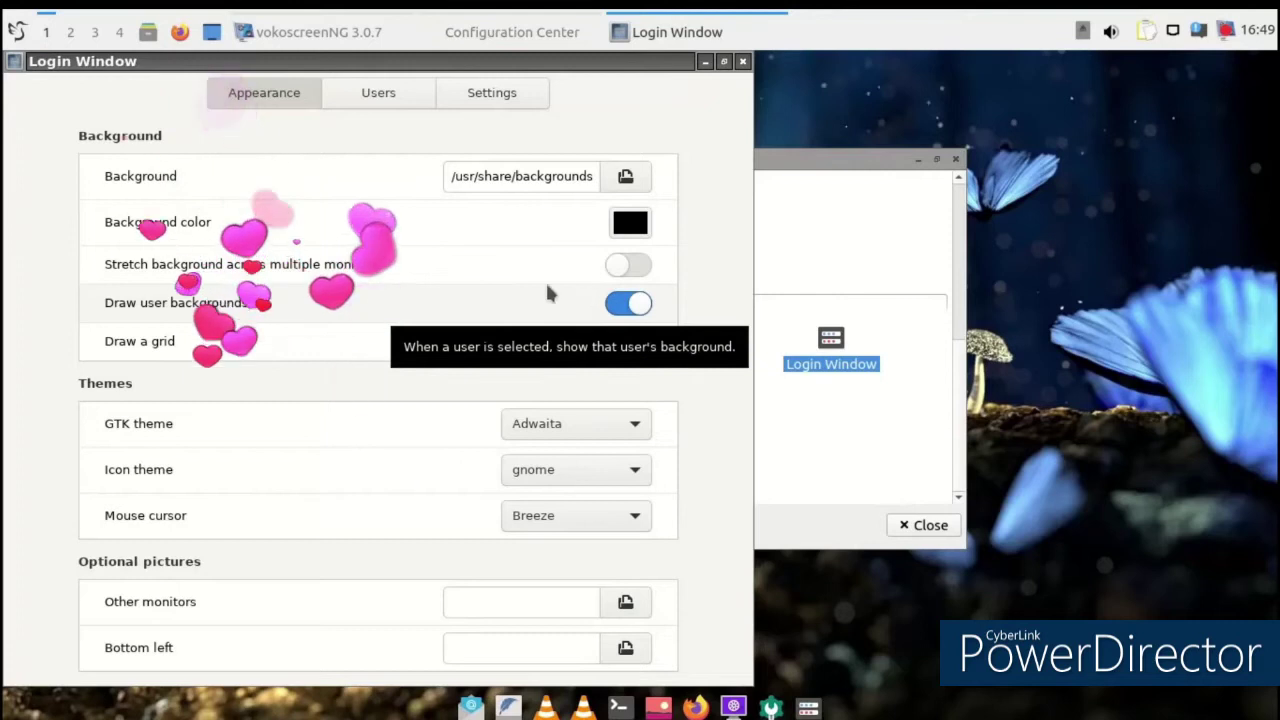
click(352, 92)
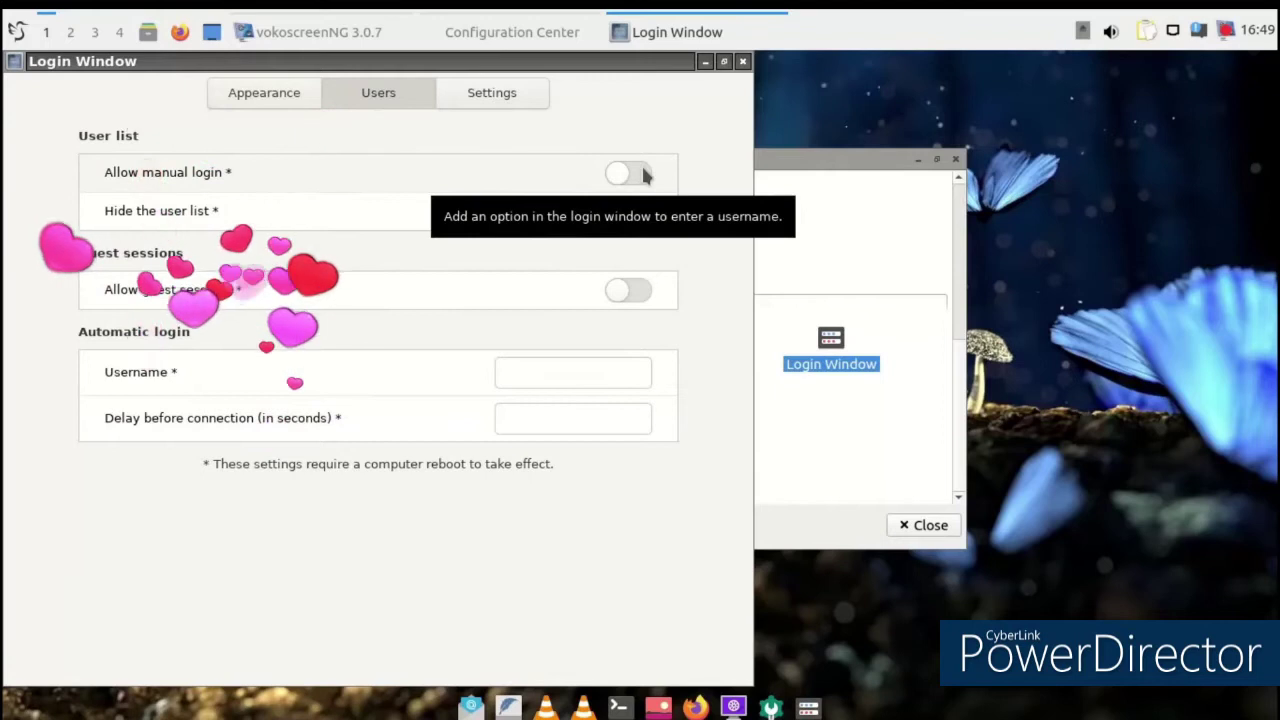
click(270, 92)
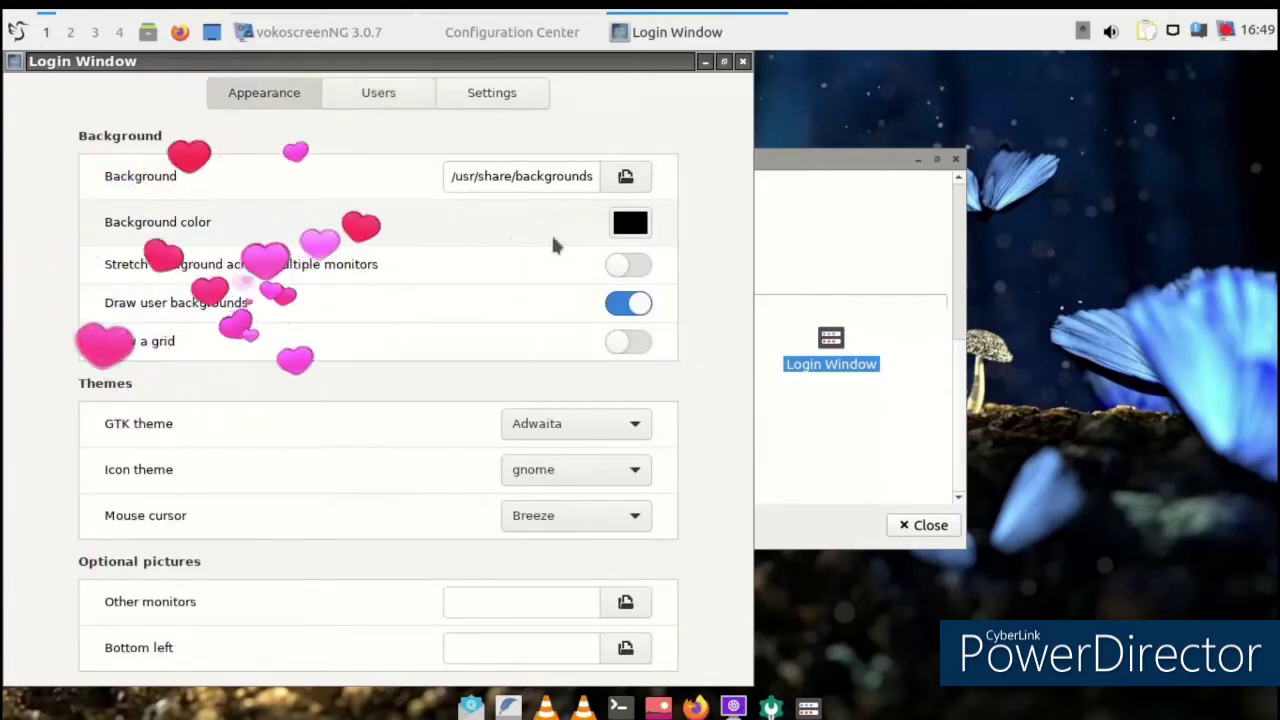
Set the login window's background color to green and close its settings
click(630, 222)
click(233, 350)
click(545, 522)
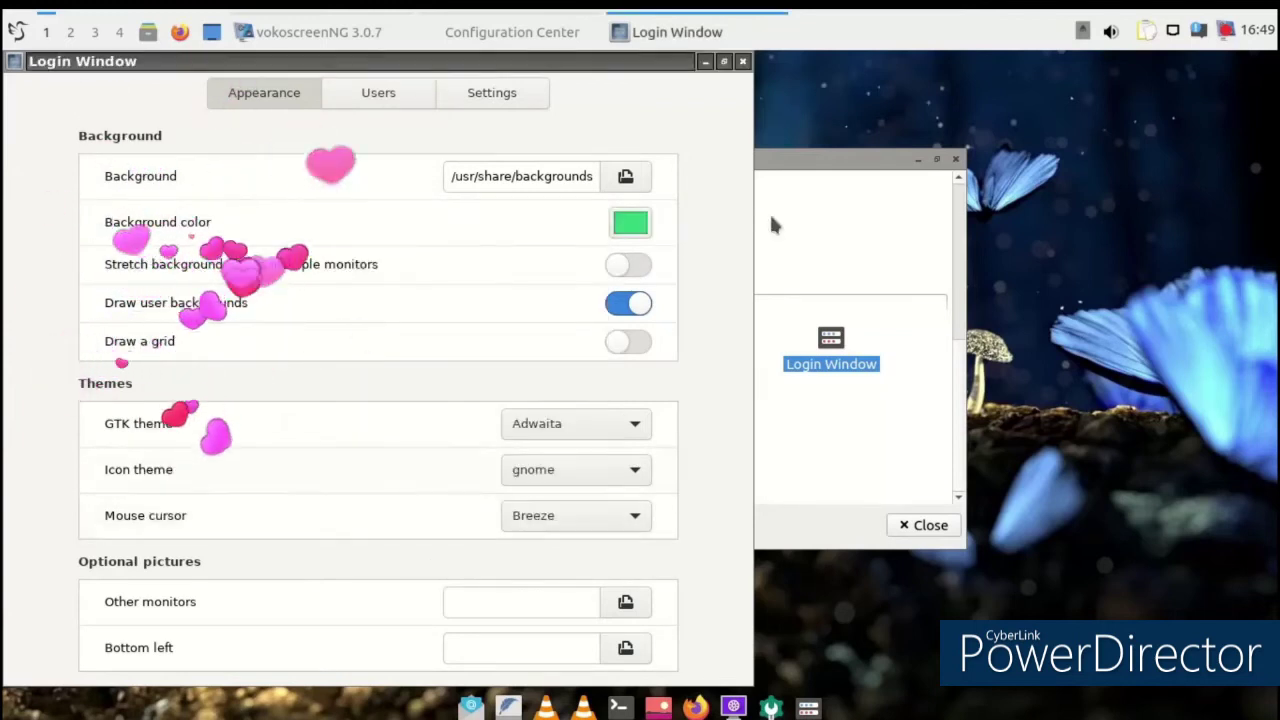
click(742, 61)
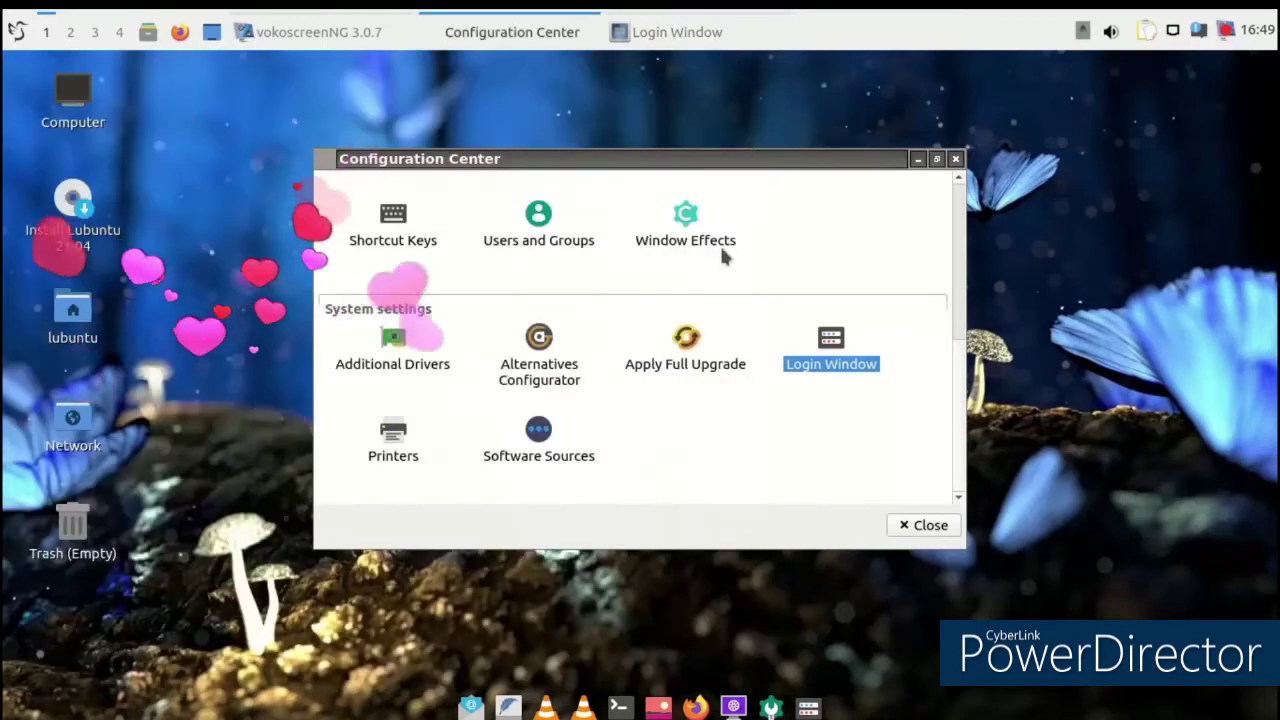
Open the User and Group Settings, view the form for adding a user without filling it in, and close the settings
scroll(710, 265, up, 3)
scroll(706, 290, down, 3)
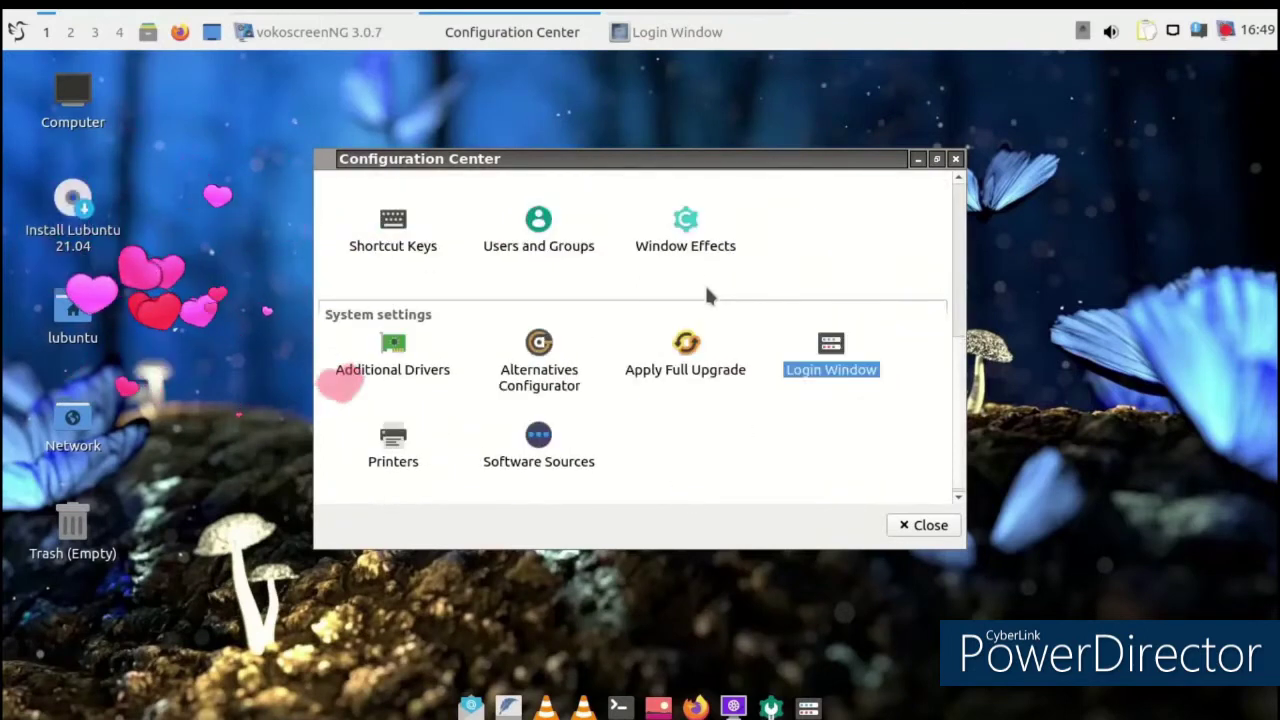
click(538, 238)
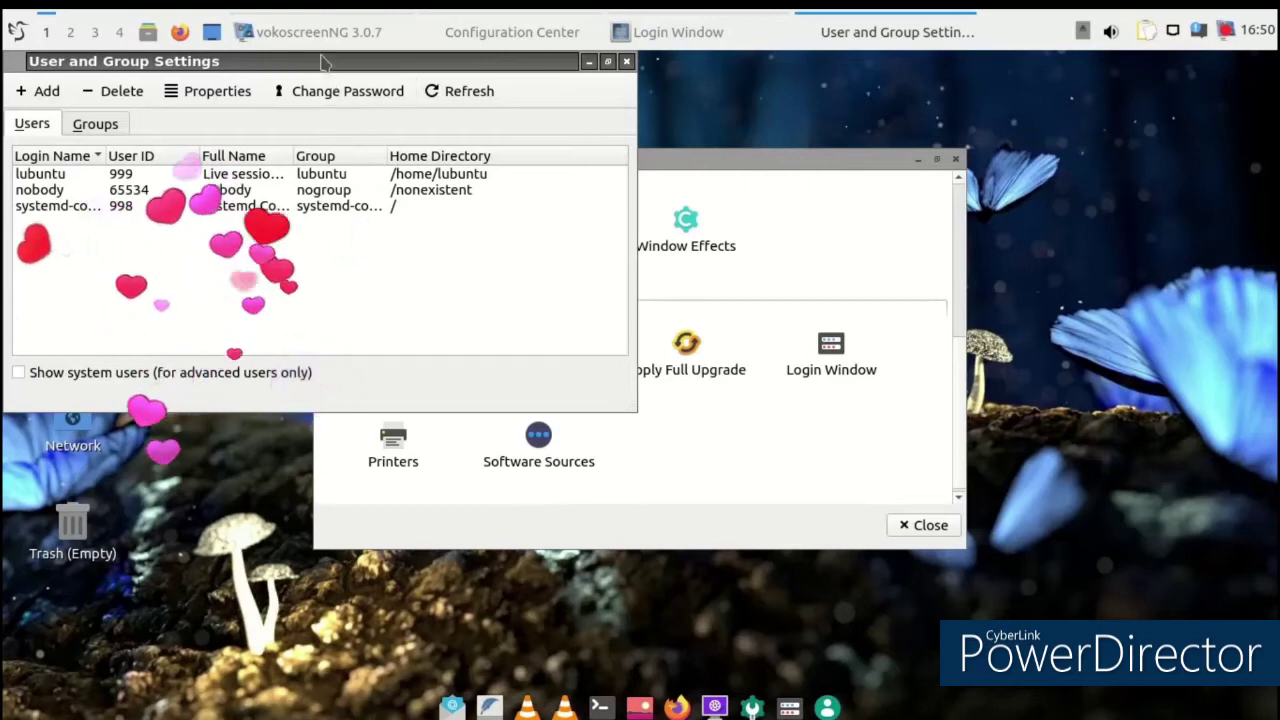
drag(322, 62, 547, 116)
click(270, 146)
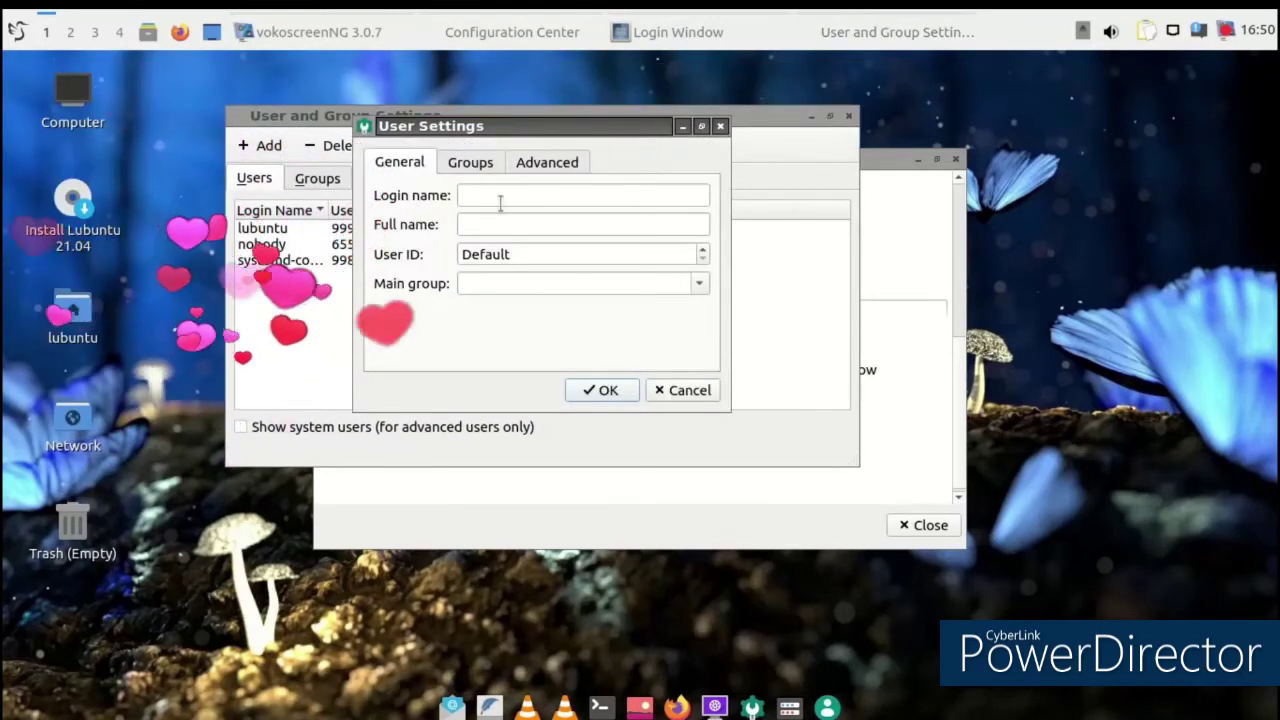
click(664, 390)
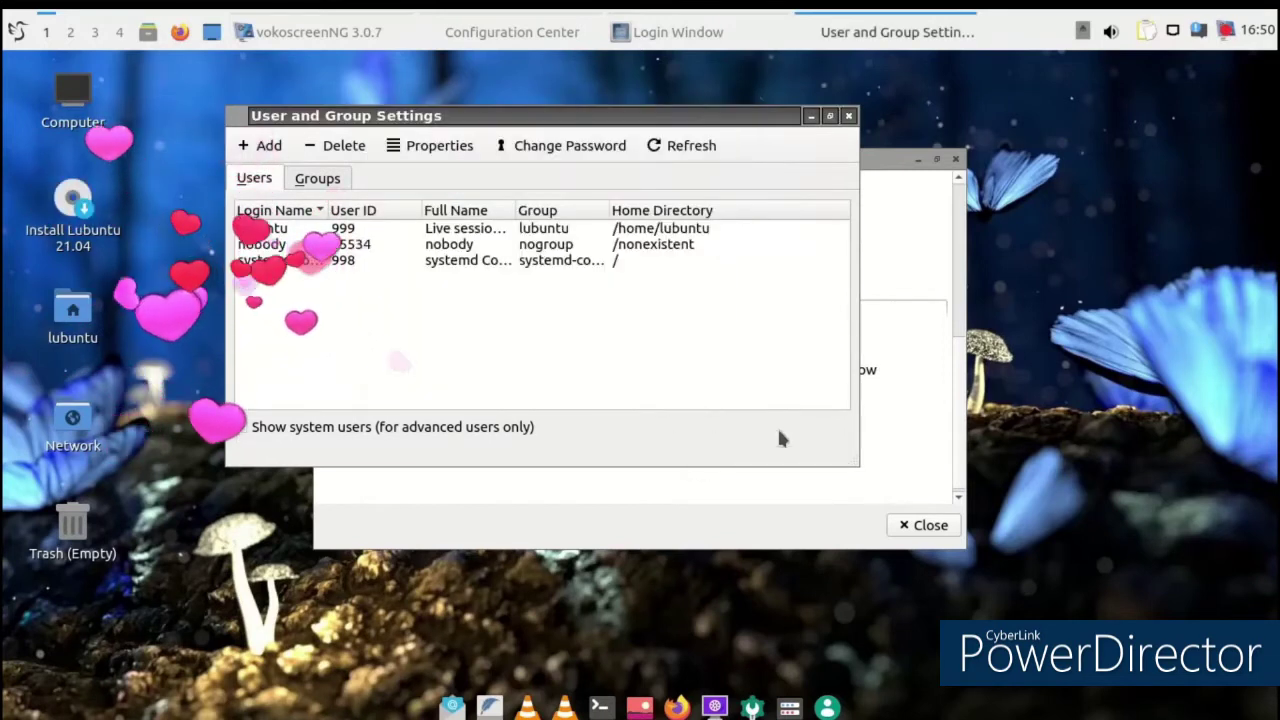
click(849, 116)
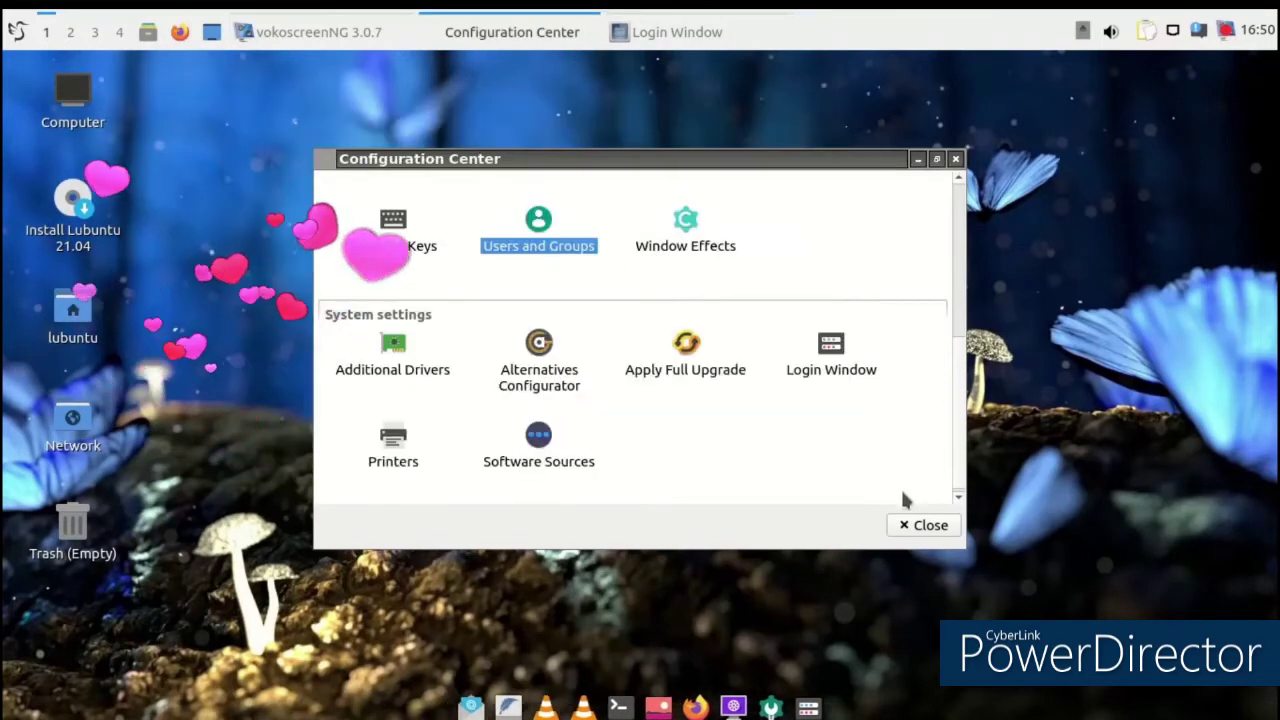
View the Alternatives Configurator, then close it and the Configuration Center
scroll(772, 355, down, 1)
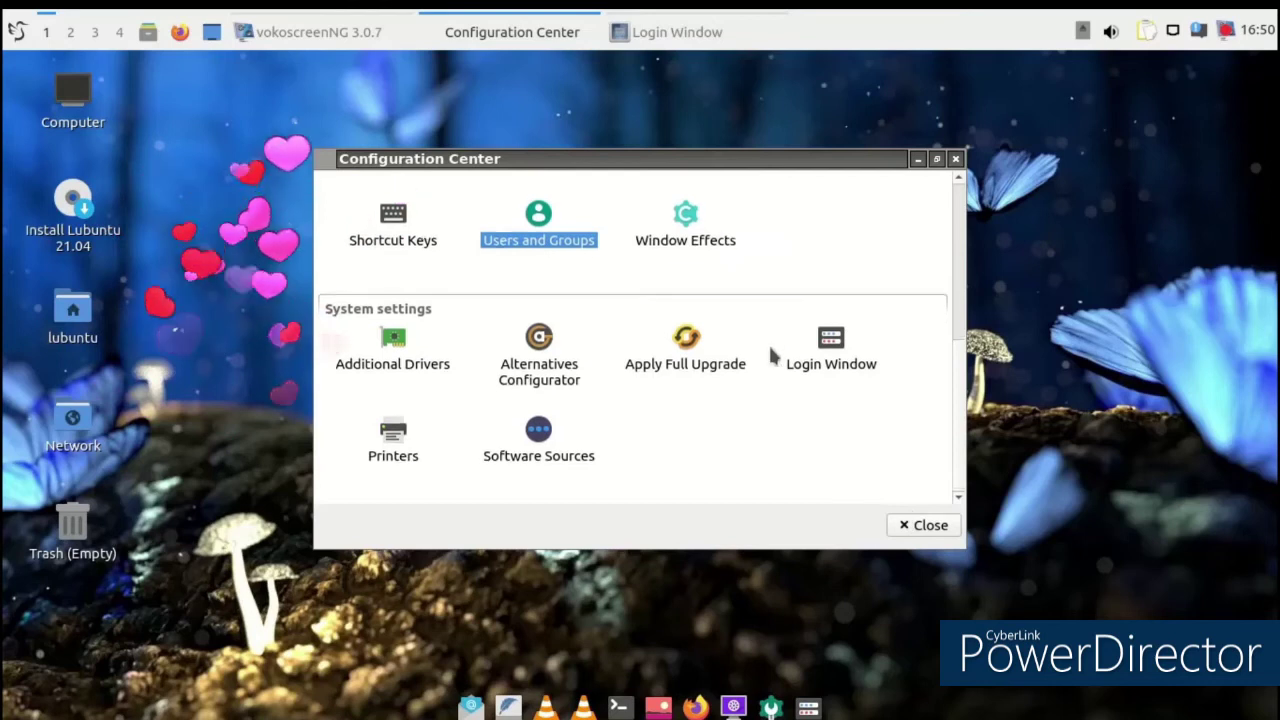
click(548, 350)
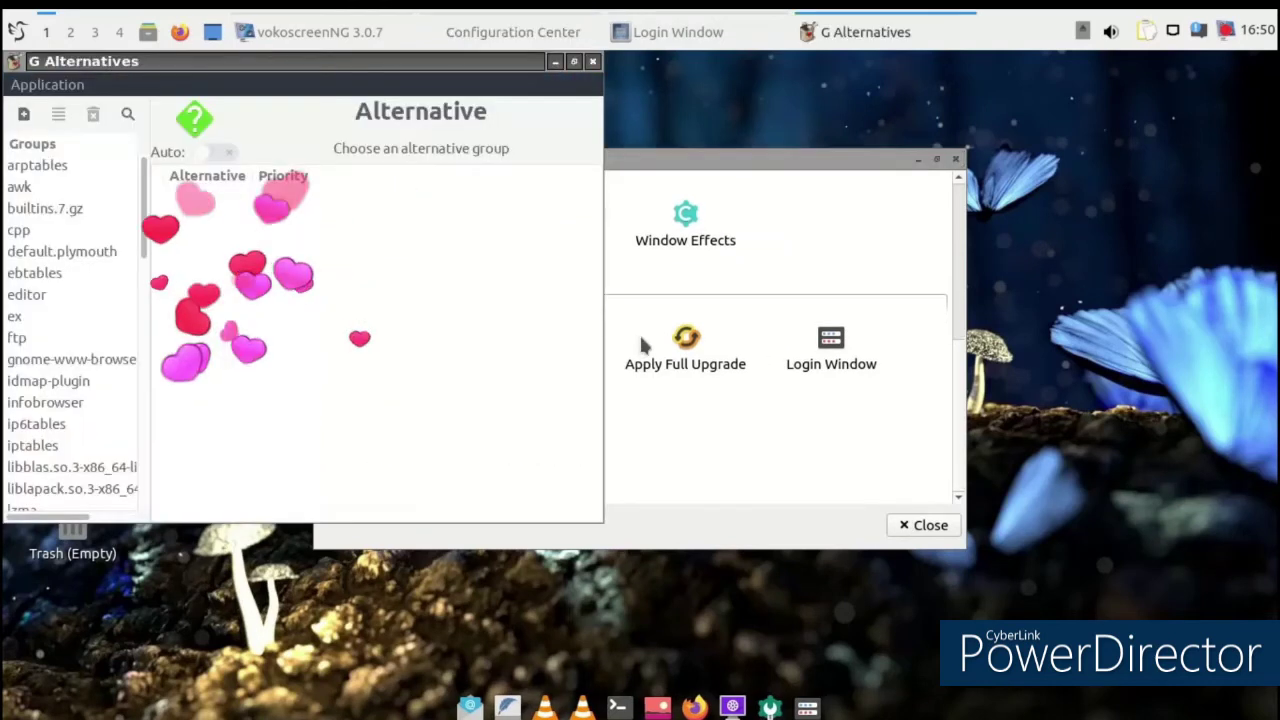
click(592, 62)
click(915, 530)
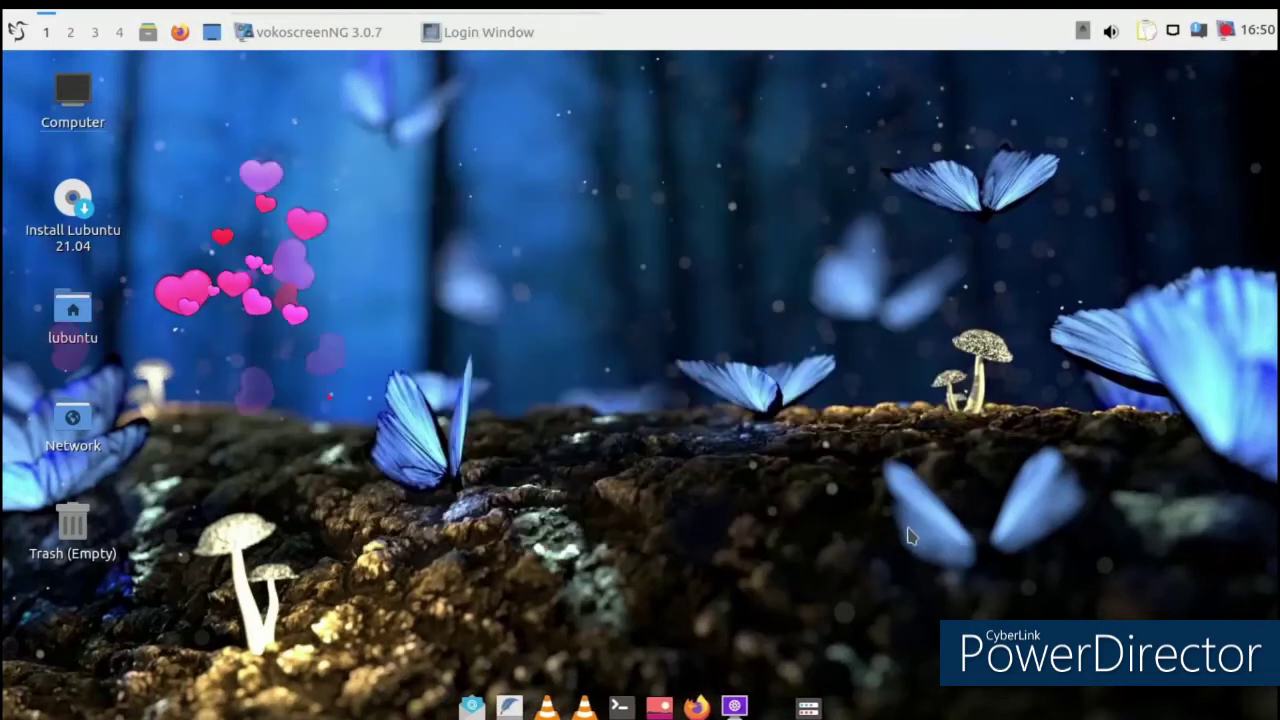
Change the desktop wallpaper to the mountain lake photo from the Downloads folder and apply it
click(17, 32)
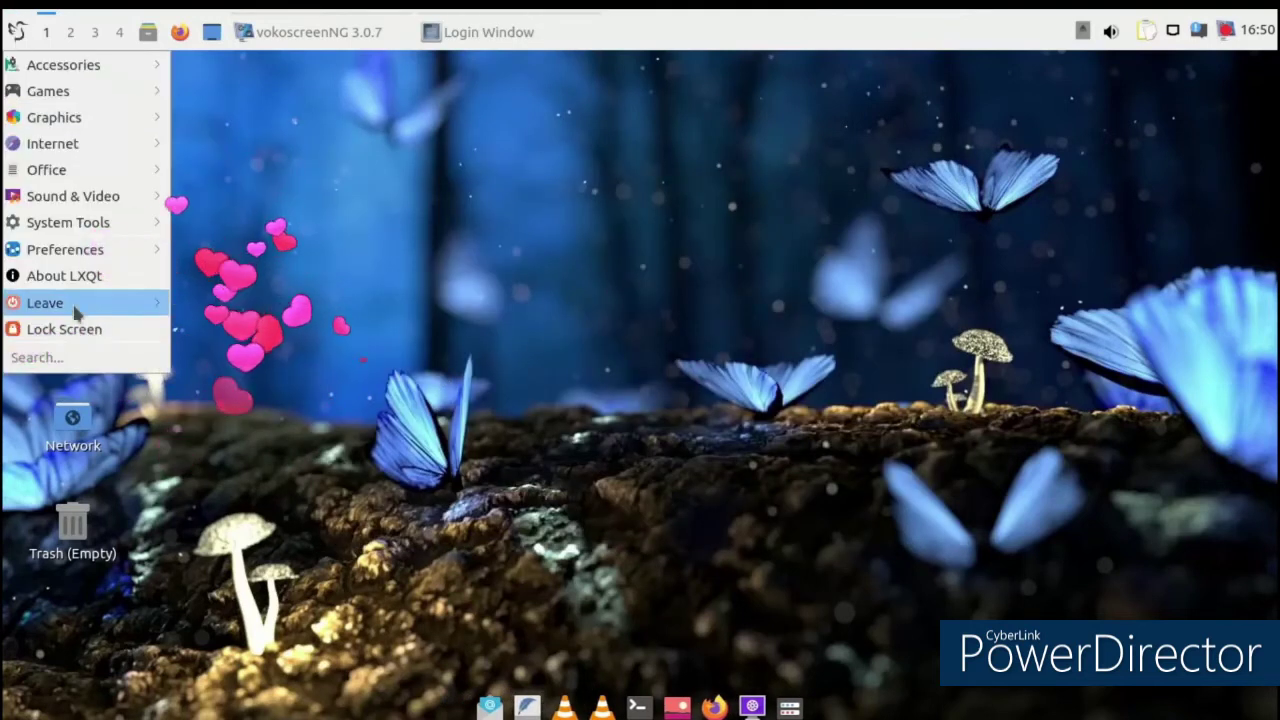
click(477, 154)
right_click(465, 152)
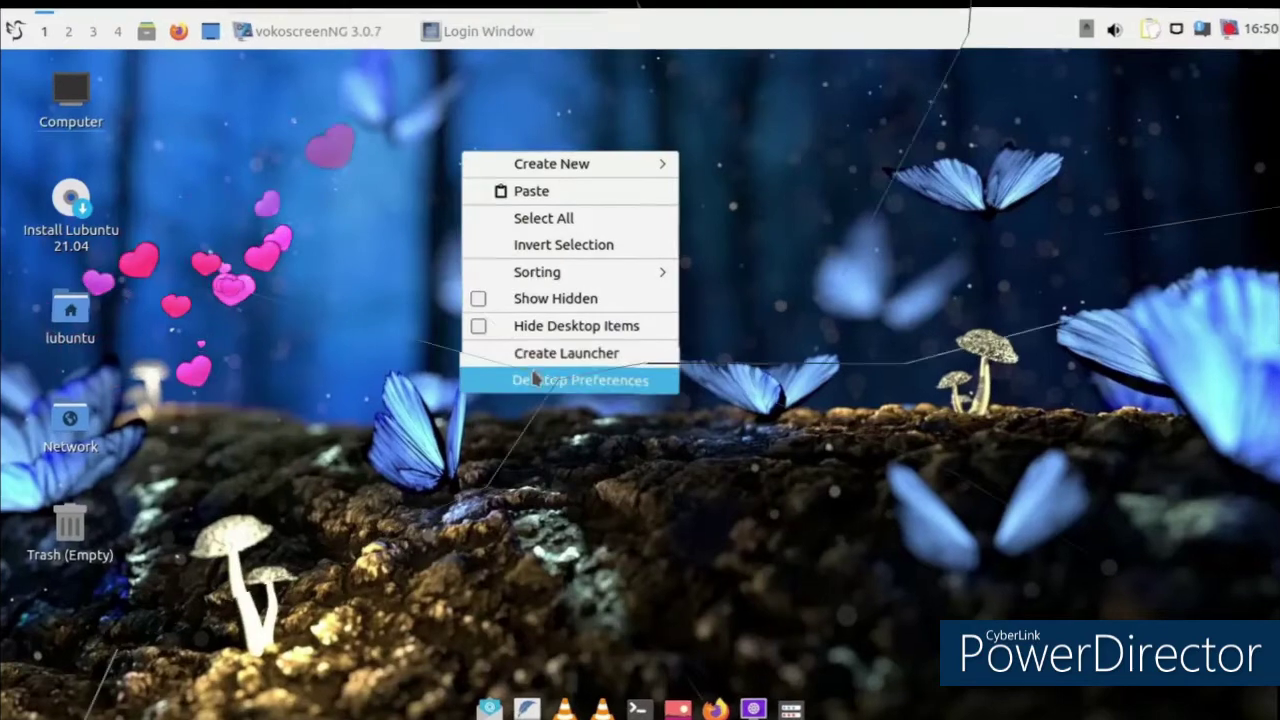
click(535, 379)
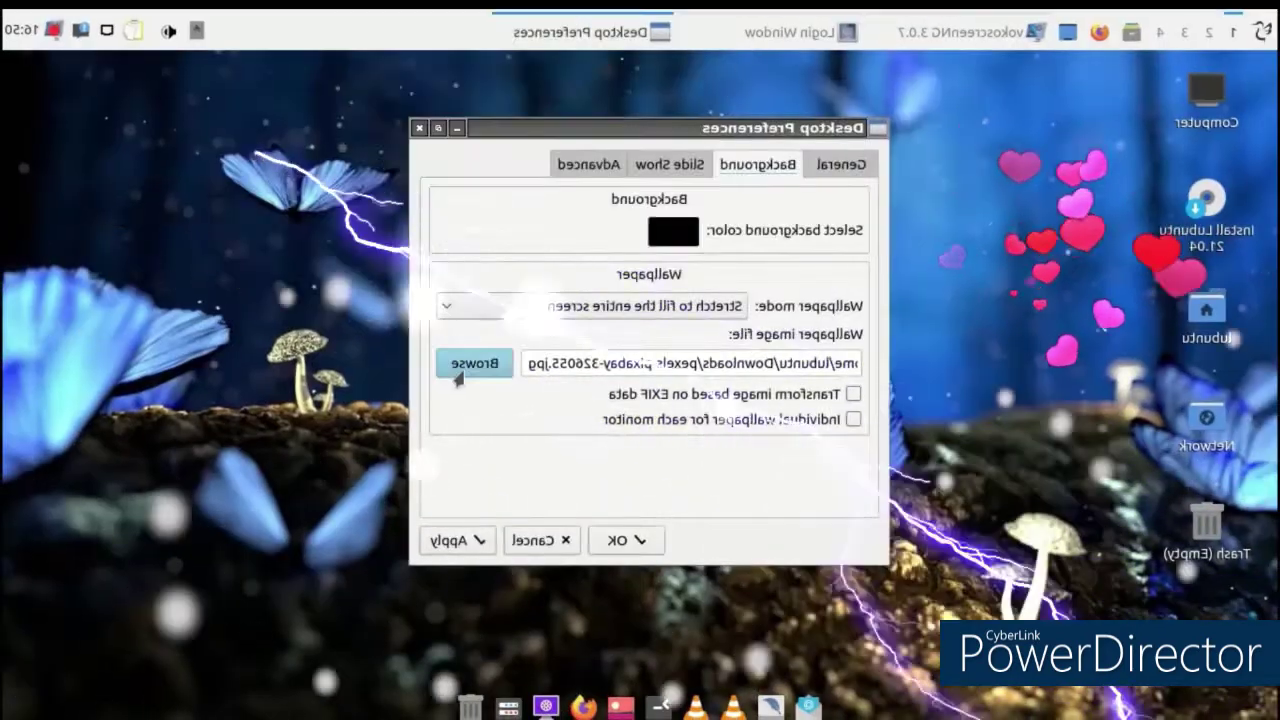
click(470, 363)
click(713, 300)
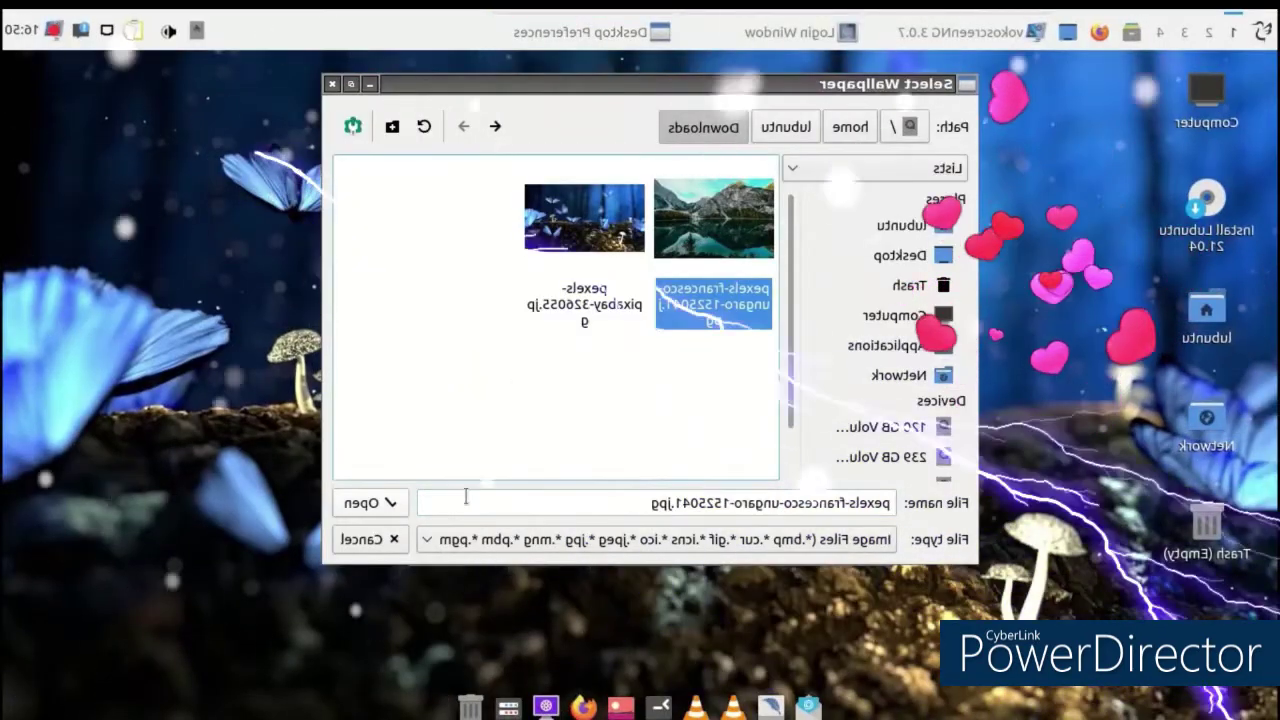
click(383, 508)
click(455, 541)
click(620, 541)
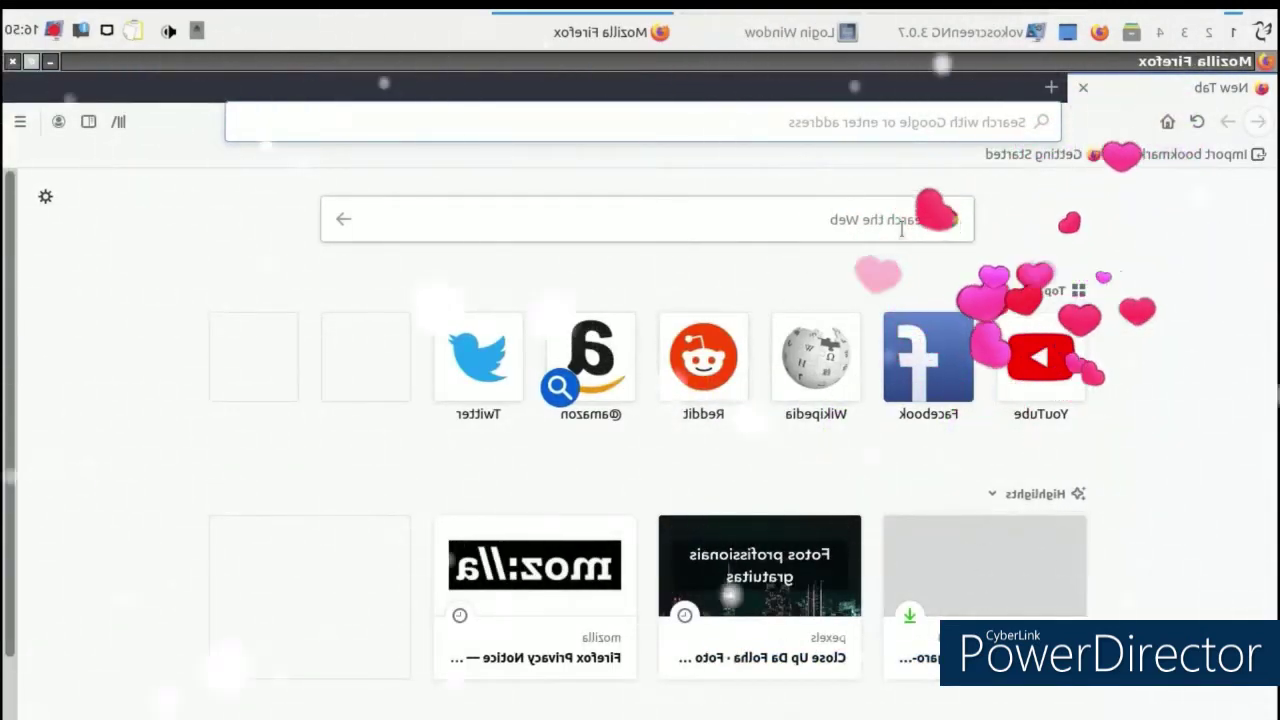
Find Gnome-look.org in Firefox with a search for "gnome look" and view its Gnomish wallpaper page
text(nome)
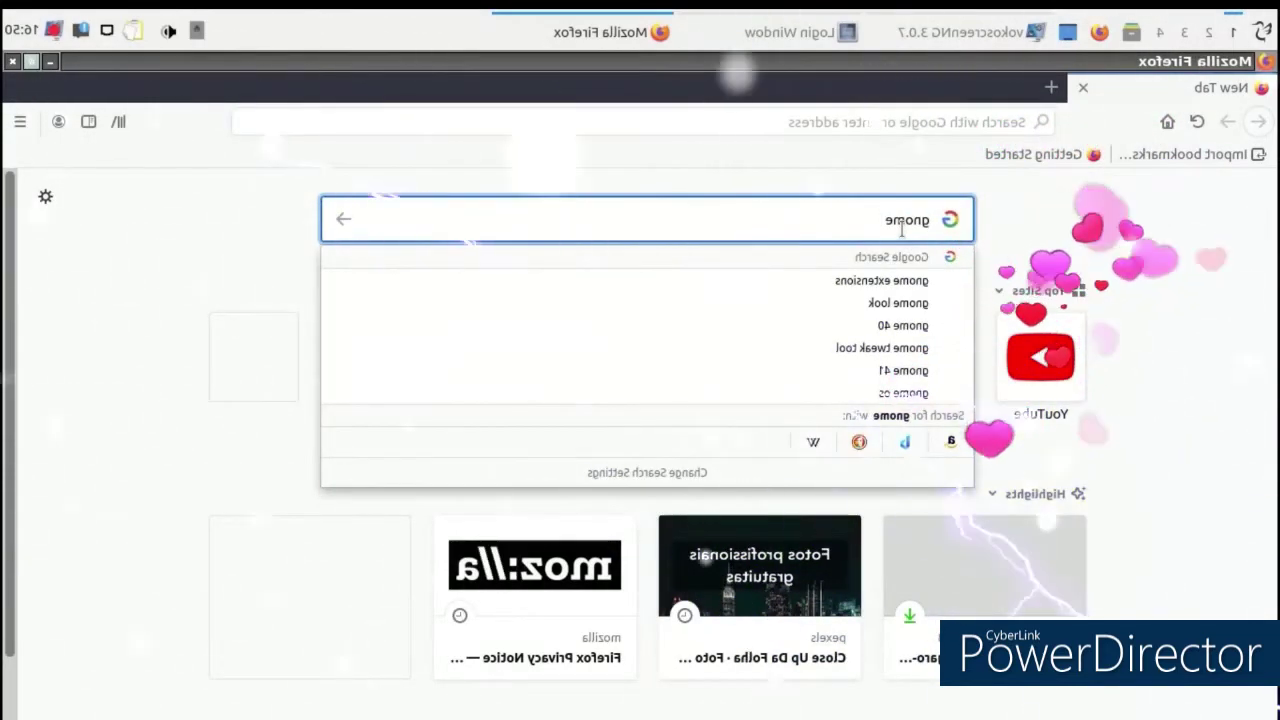
click(805, 303)
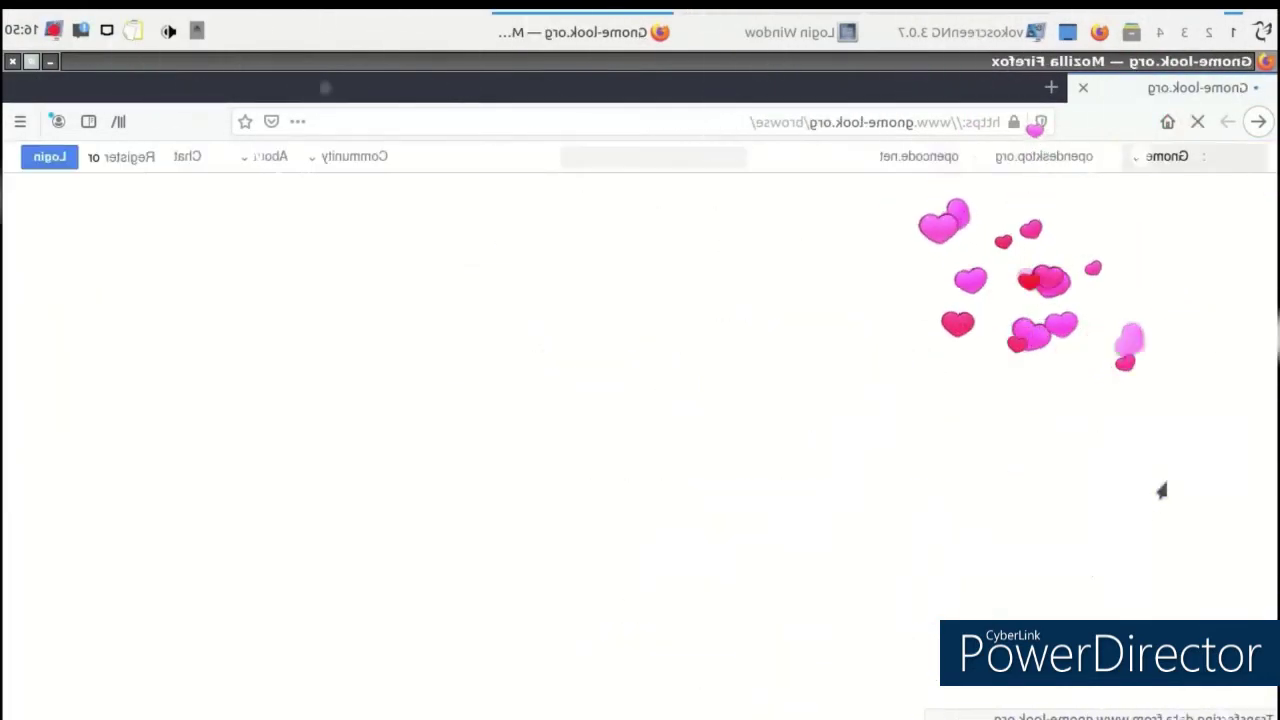
scroll(661, 407, down, 3)
scroll(661, 407, up, 3)
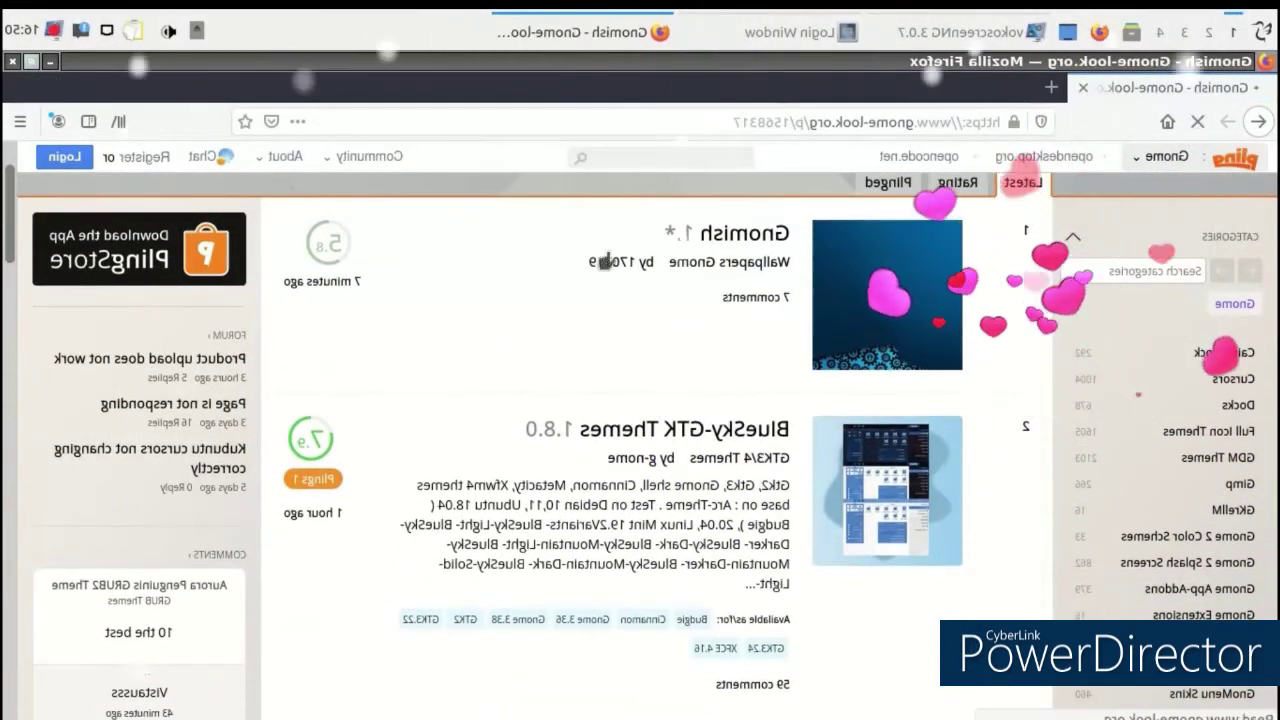
scroll(600, 270, down, 4)
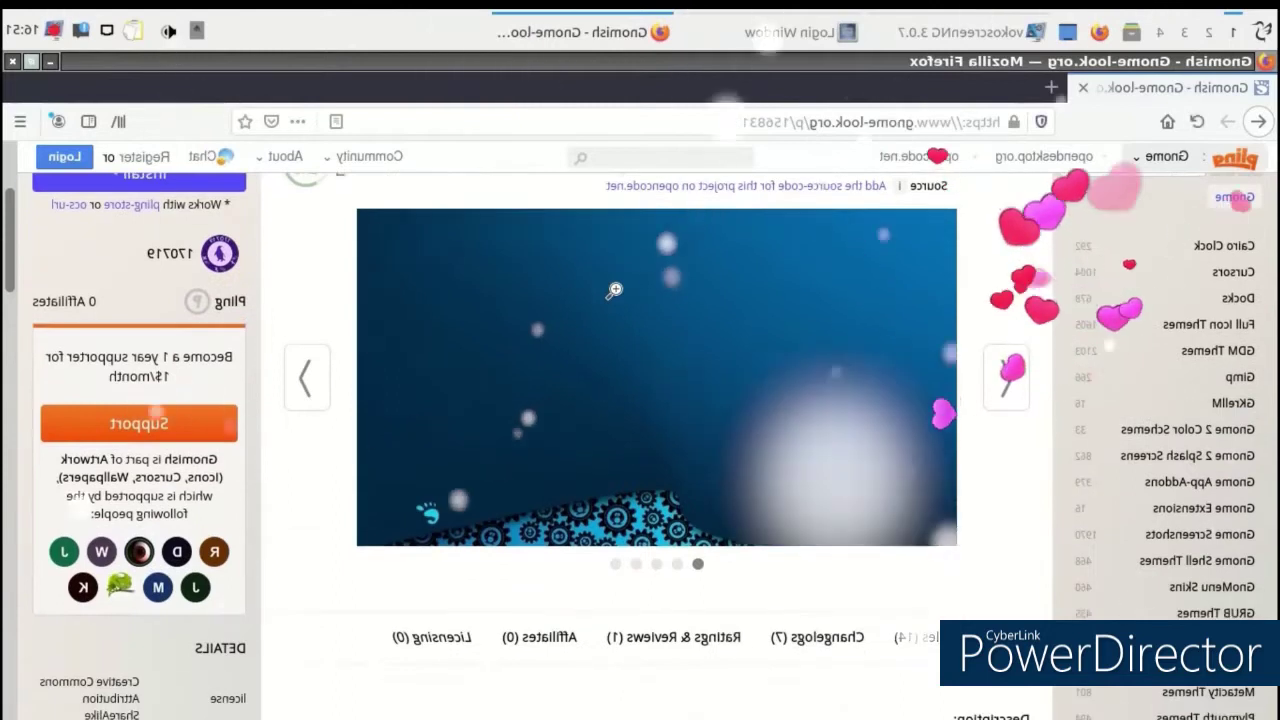
scroll(614, 290, up, 1)
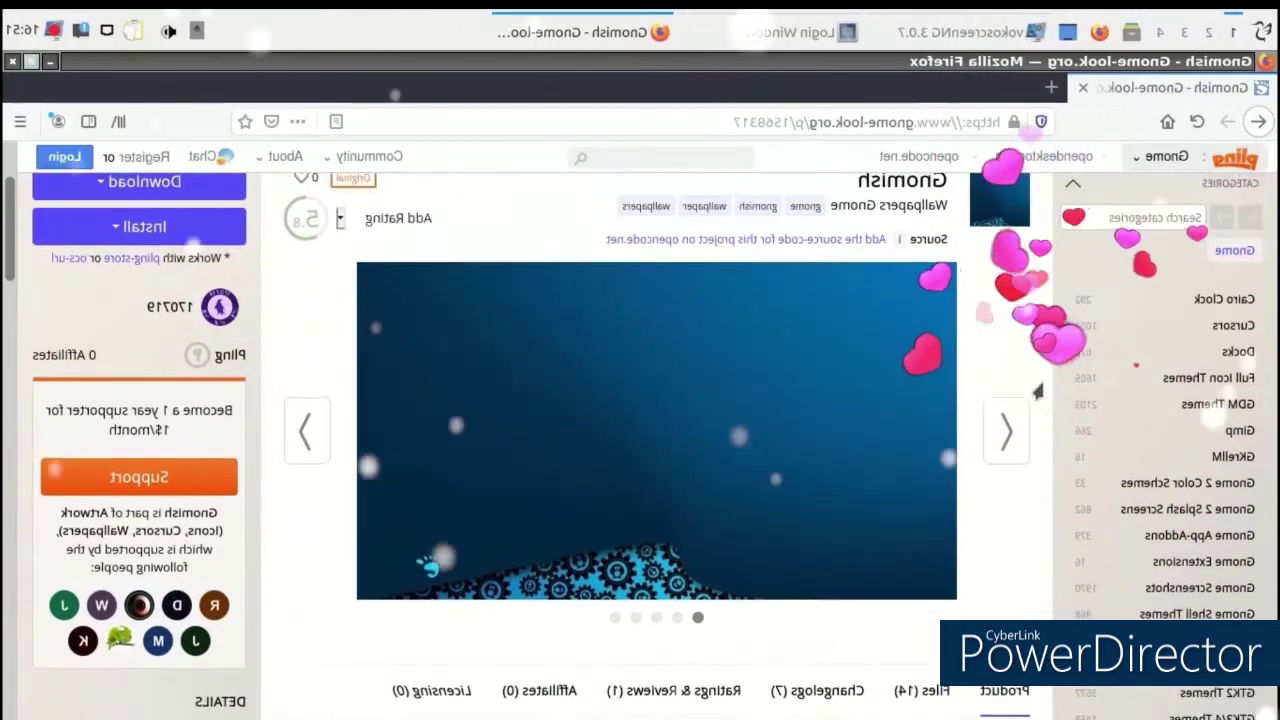
Browse the Full Icon Themes category and open the Cyan-Breeze-Dark-Icons page
click(1147, 388)
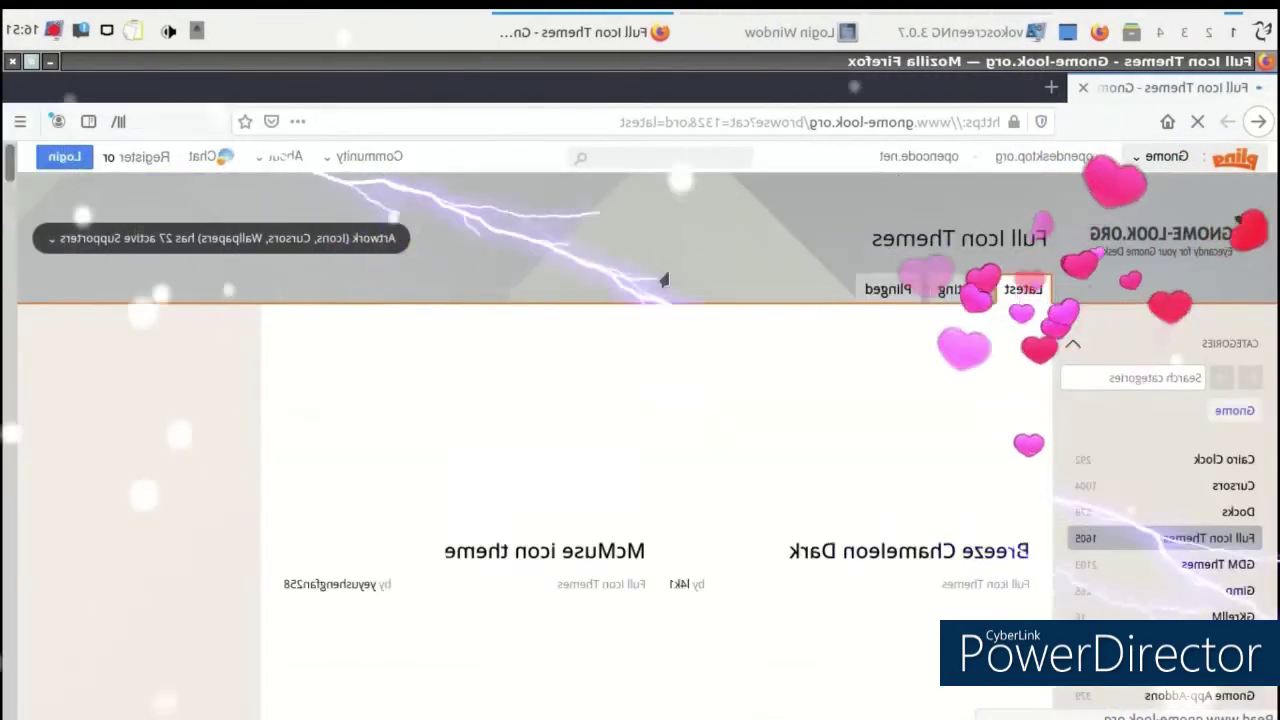
scroll(663, 280, down, 5)
scroll(683, 309, down, 3)
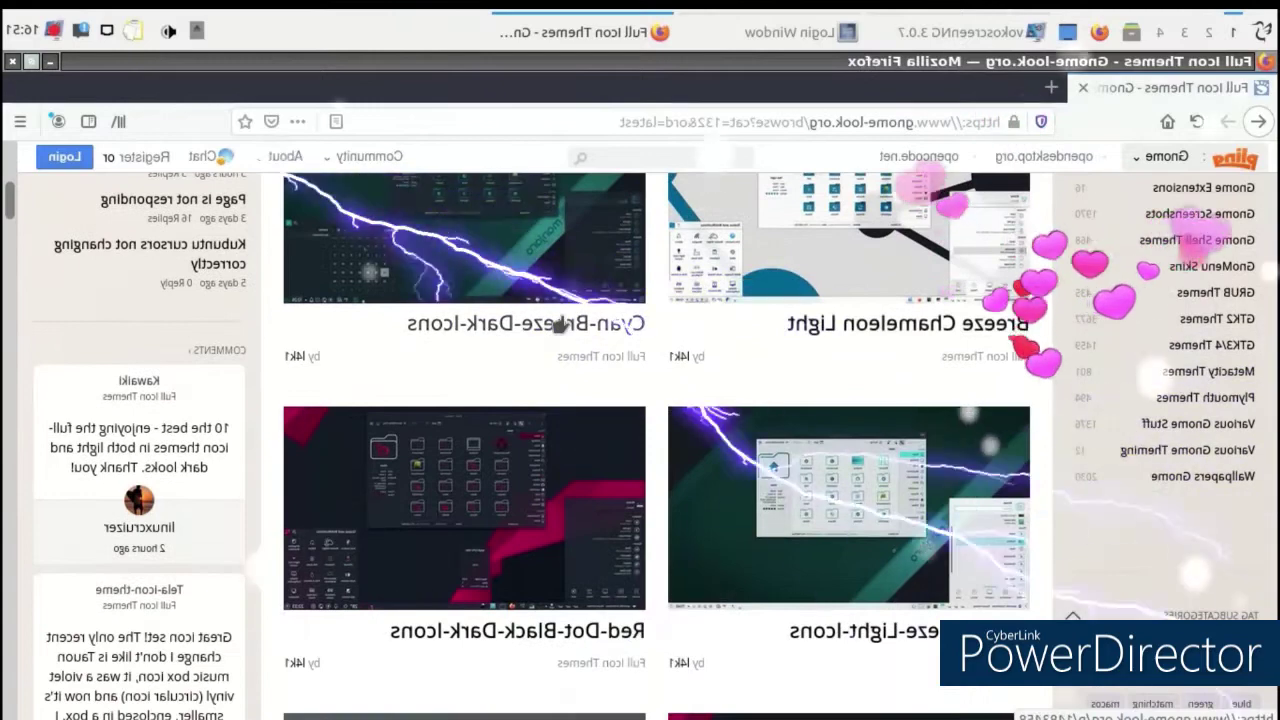
click(560, 325)
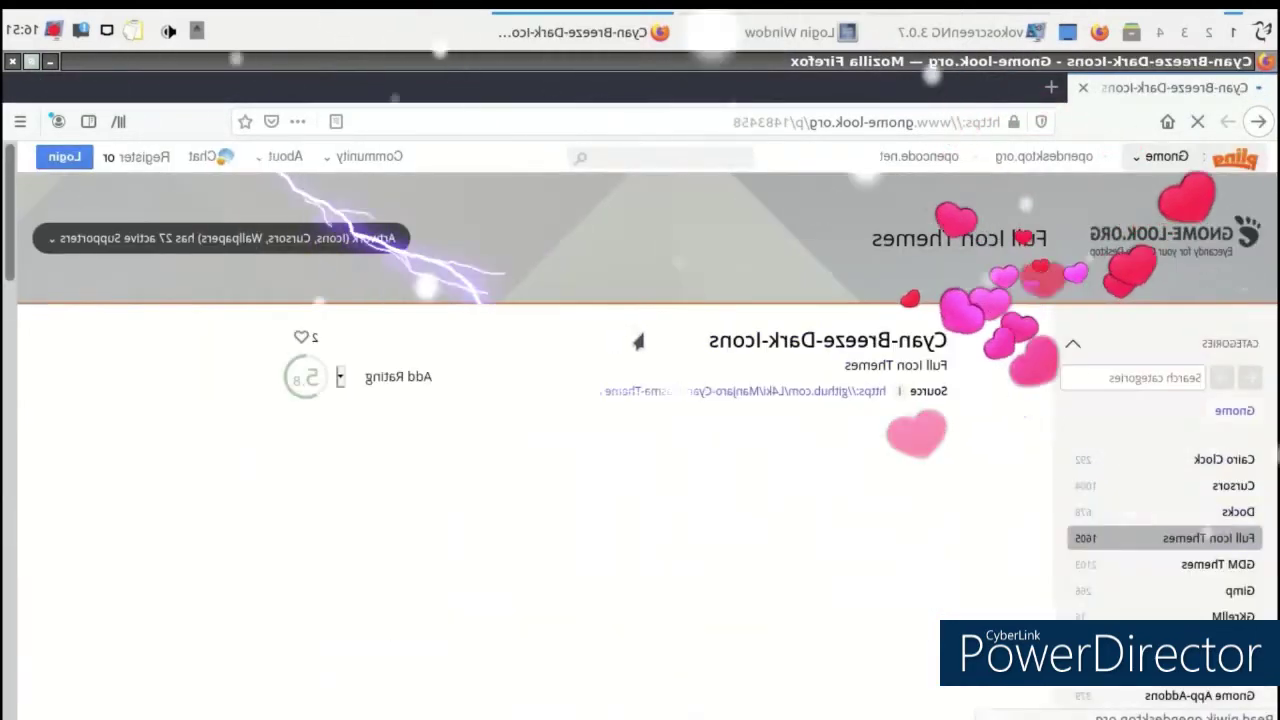
Download and save Cyan-Breeze-Dark-Icons.tar.gz from the theme's files, and close the browser
scroll(677, 345, down, 5)
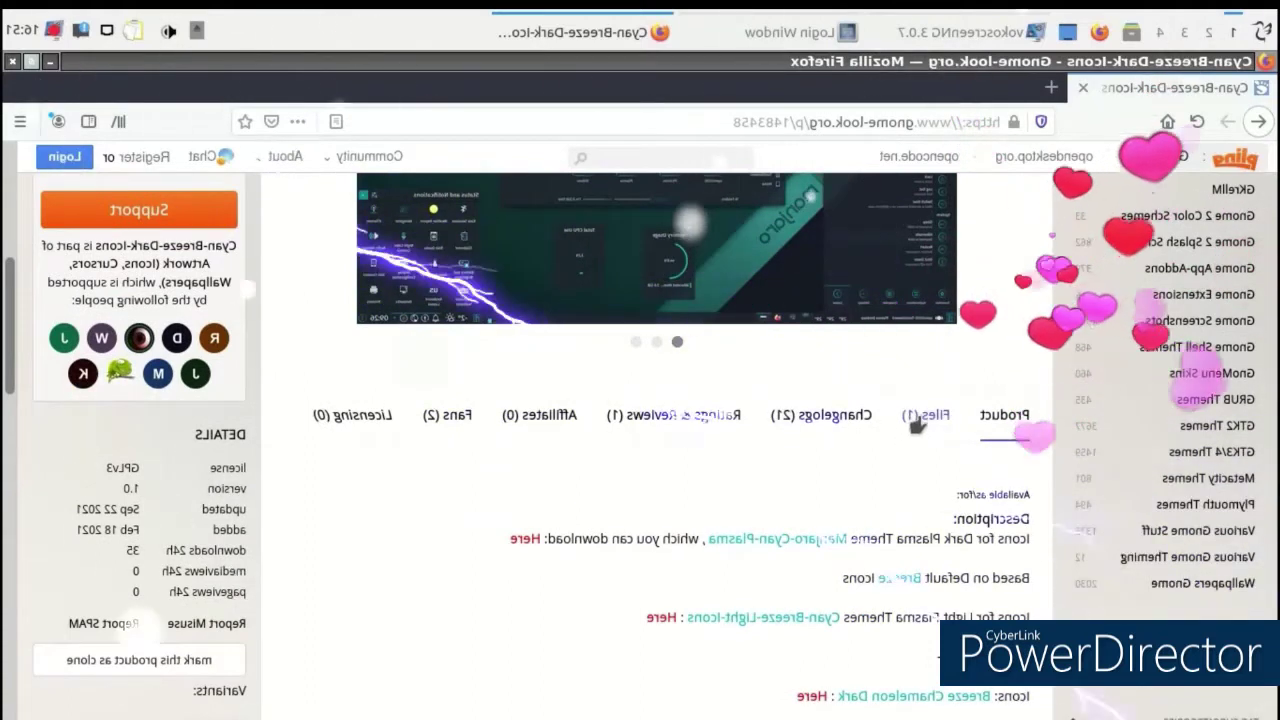
click(925, 415)
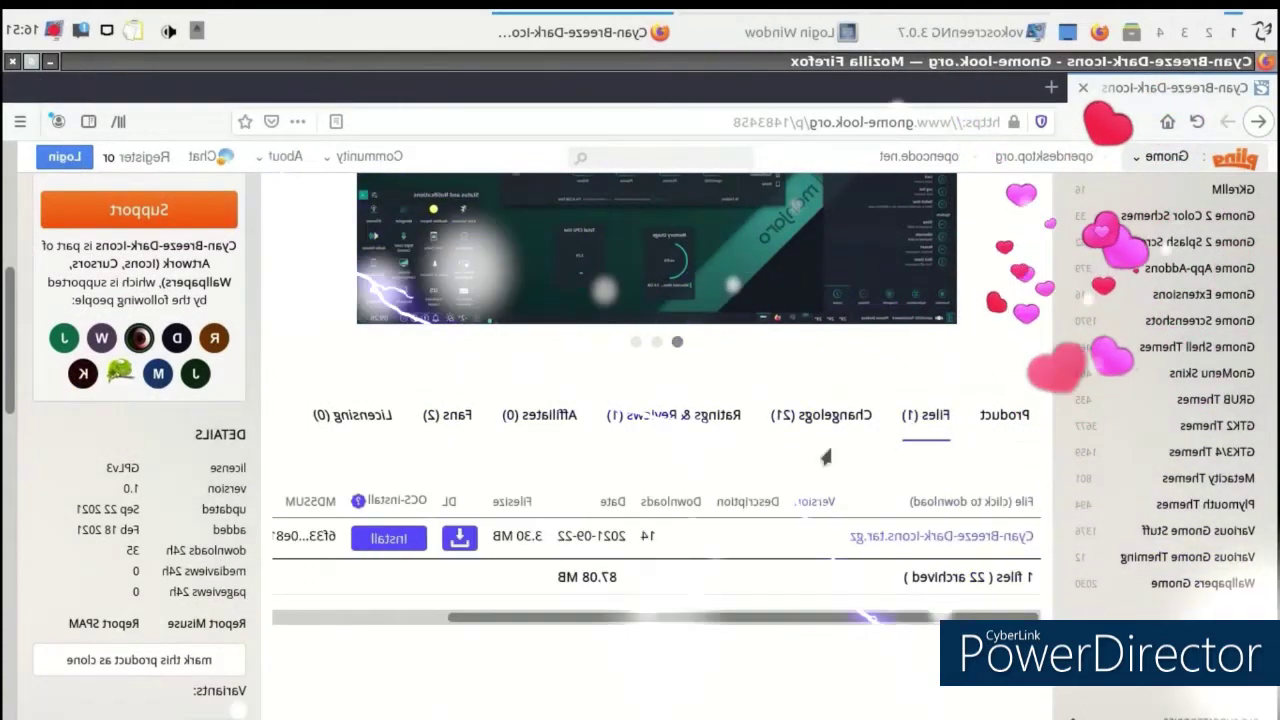
click(463, 546)
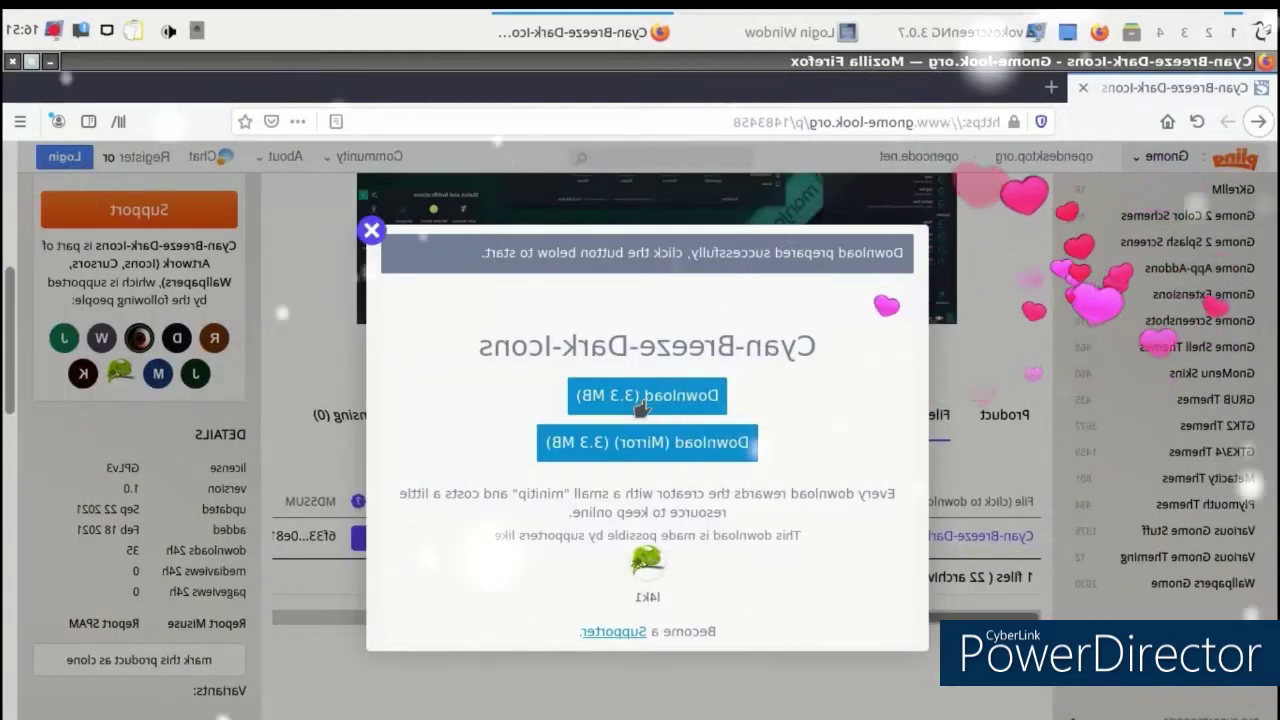
click(645, 400)
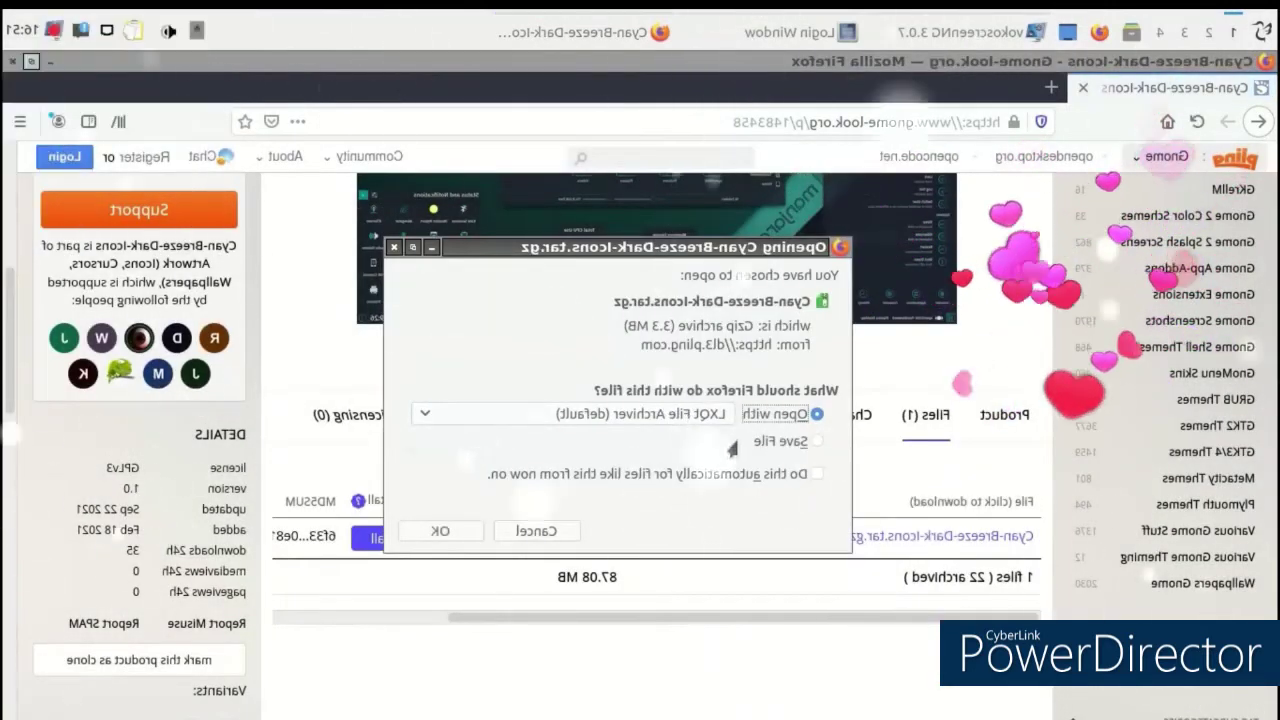
click(456, 533)
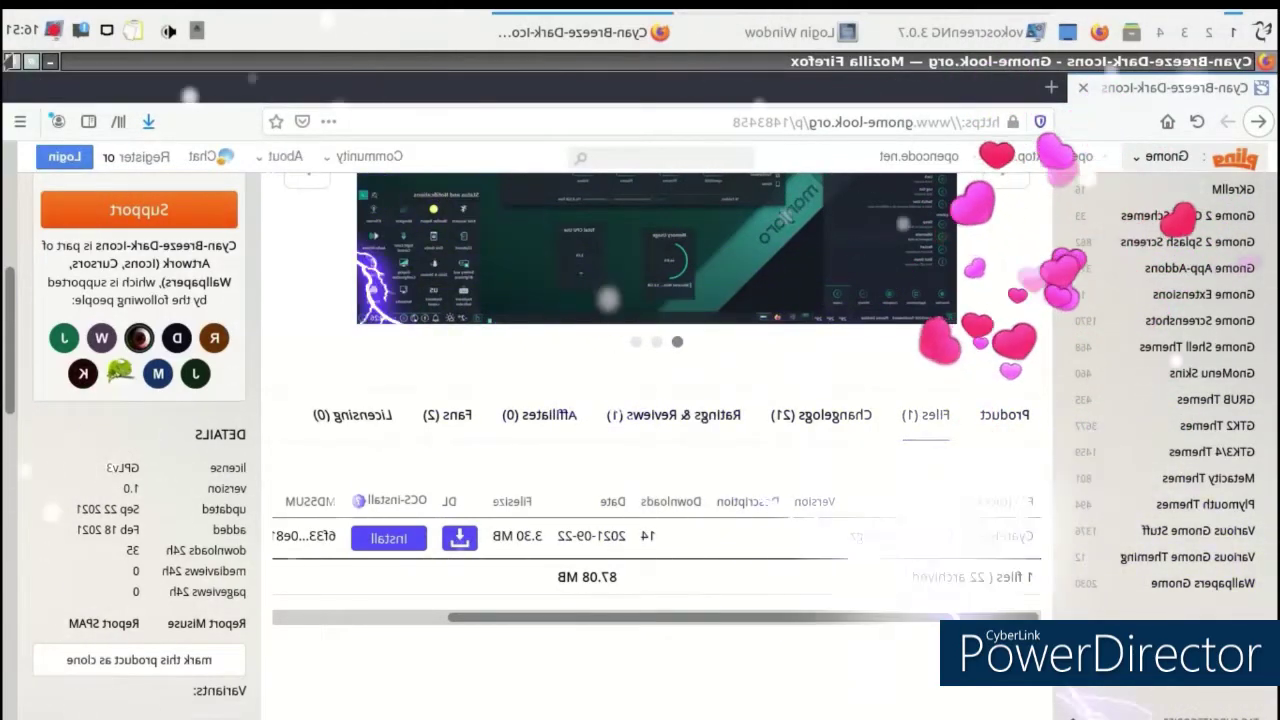
click(12, 61)
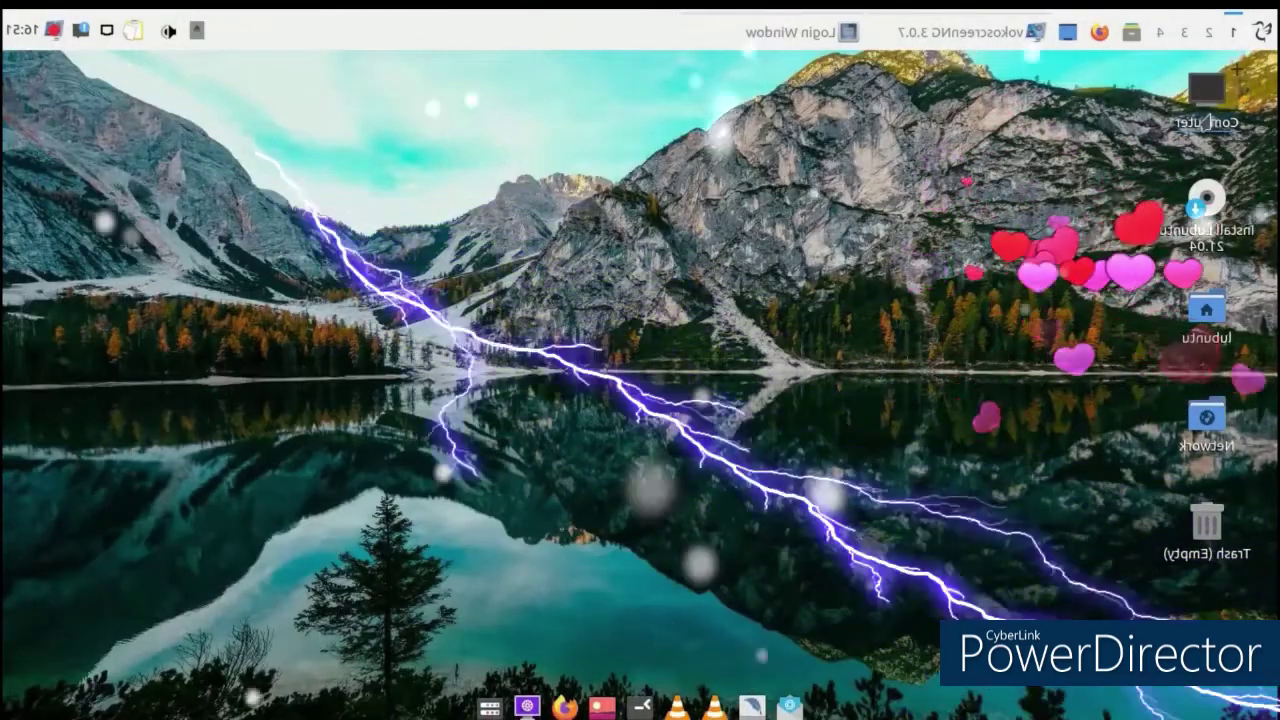
Open the file manager from the Computer desktop icon, widen its window and go to the home folder's Downloads
double_click(1206, 95)
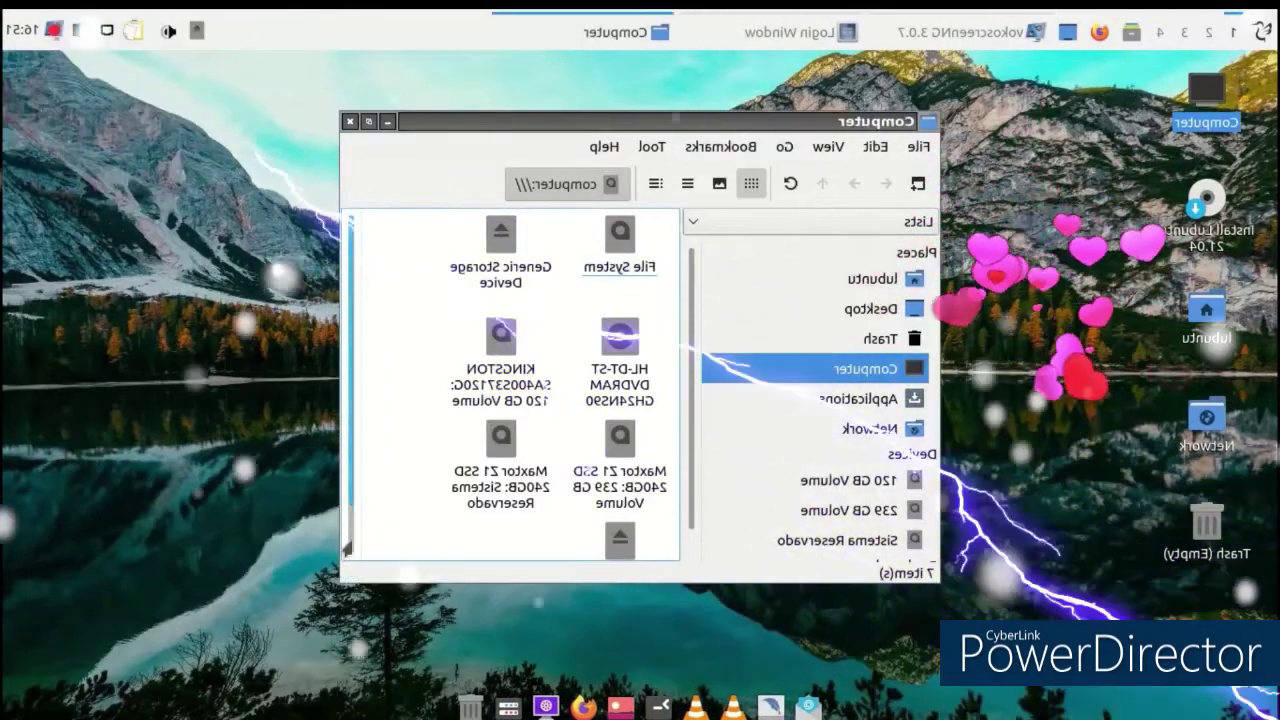
drag(270, 515, 235, 538)
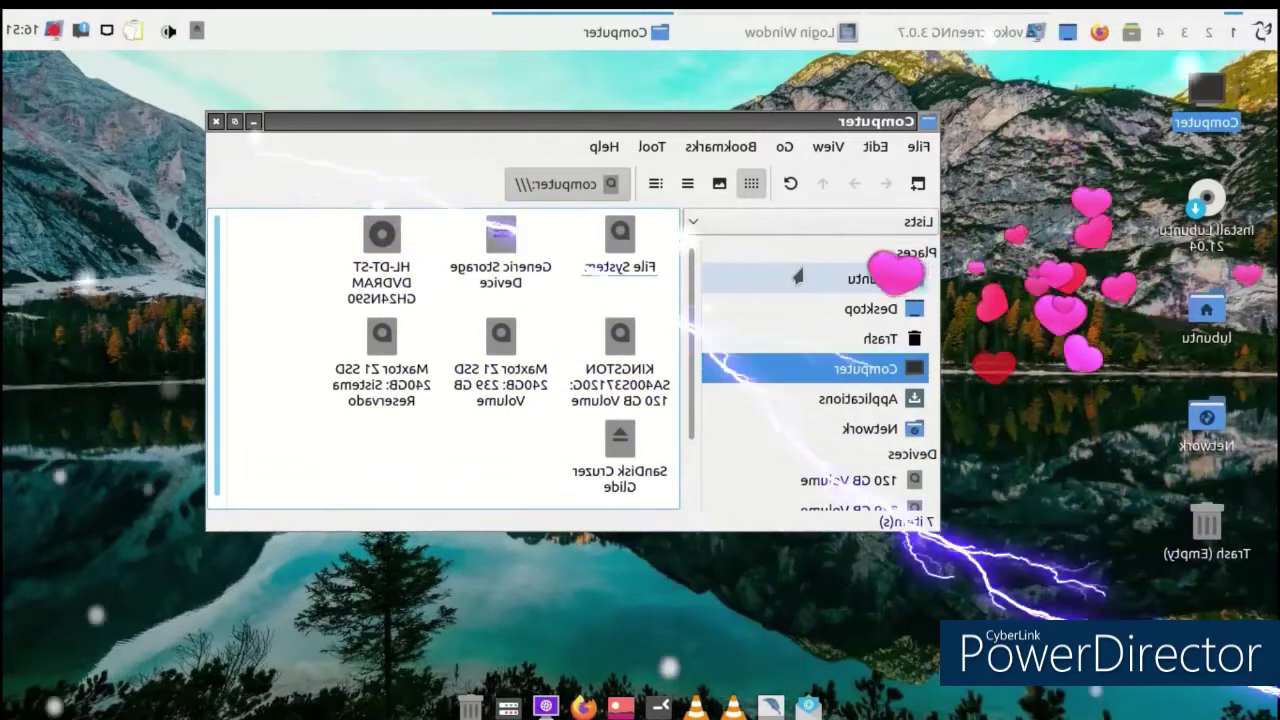
click(775, 282)
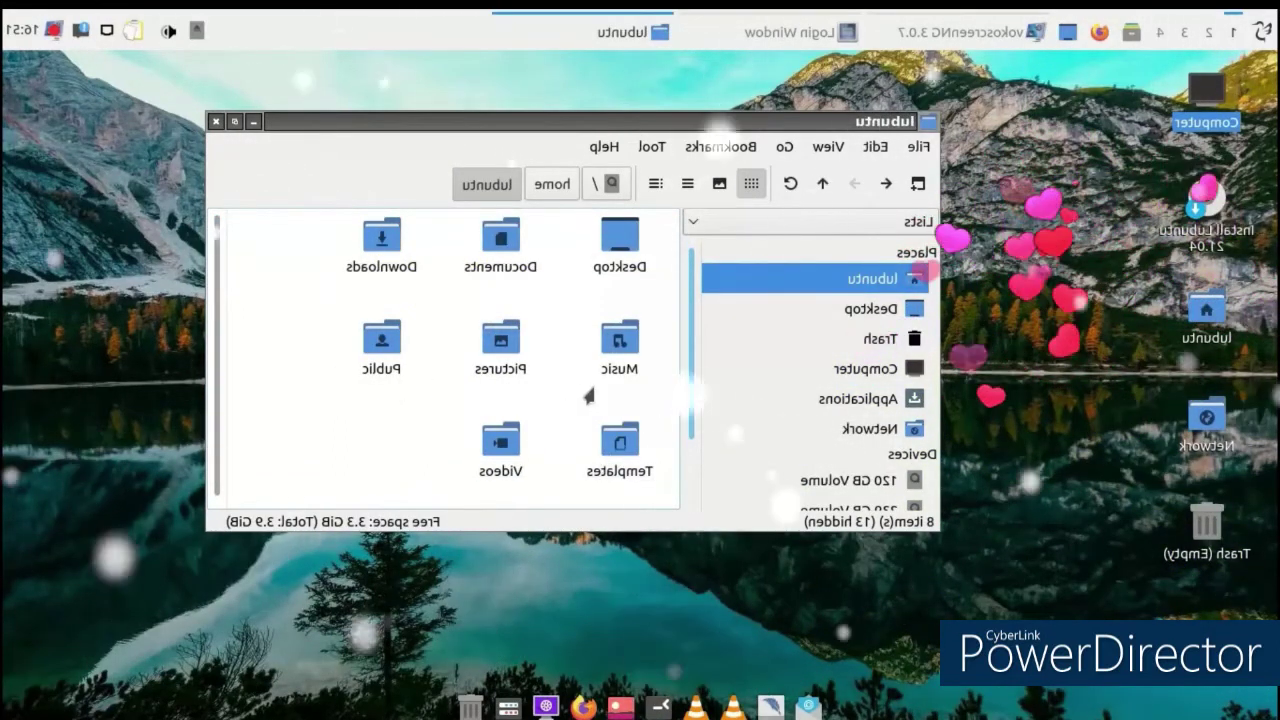
click(393, 252)
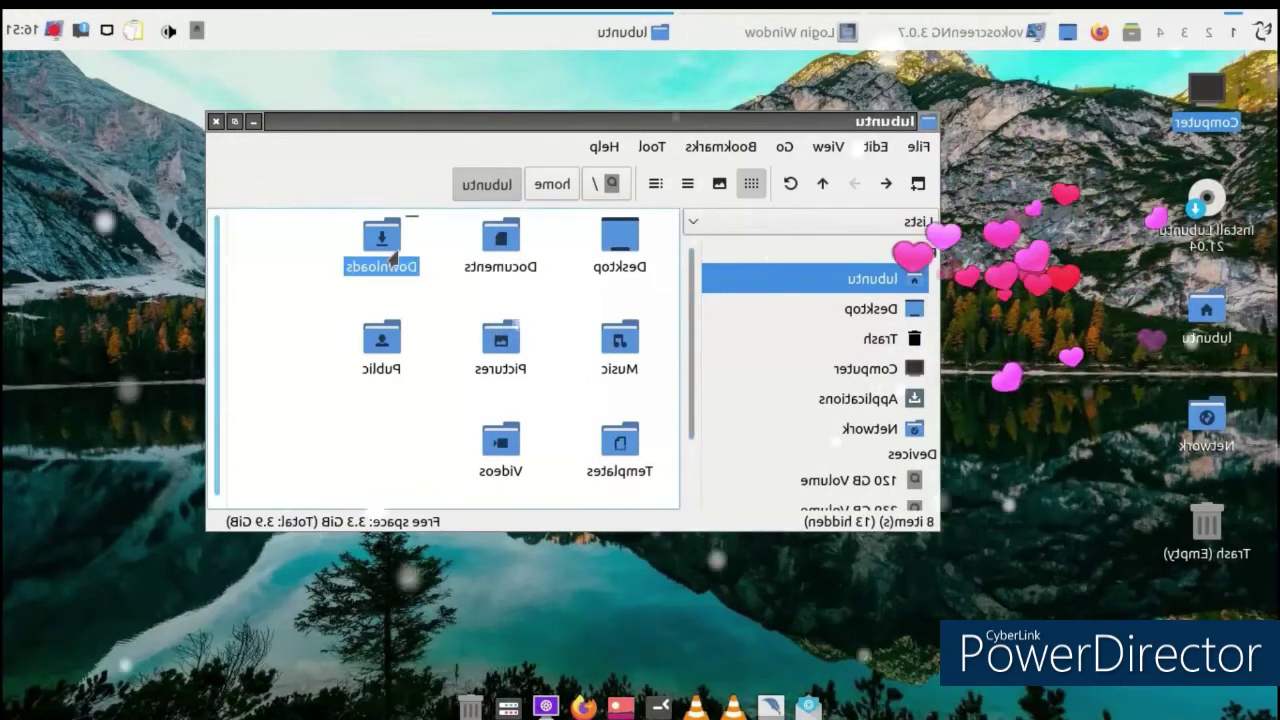
double_click(394, 258)
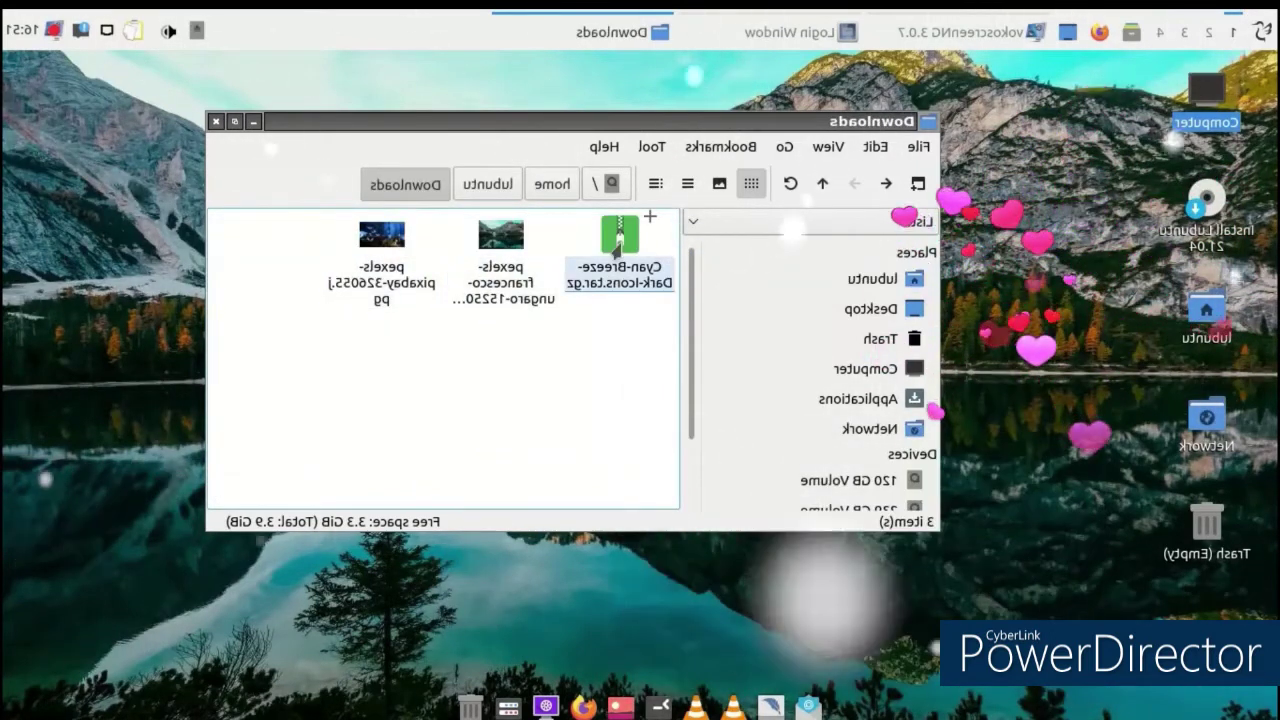
Extract Cyan-Breeze-Dark-Icons.tar.gz in the Downloads folder and copy the extracted folder
right_click(617, 252)
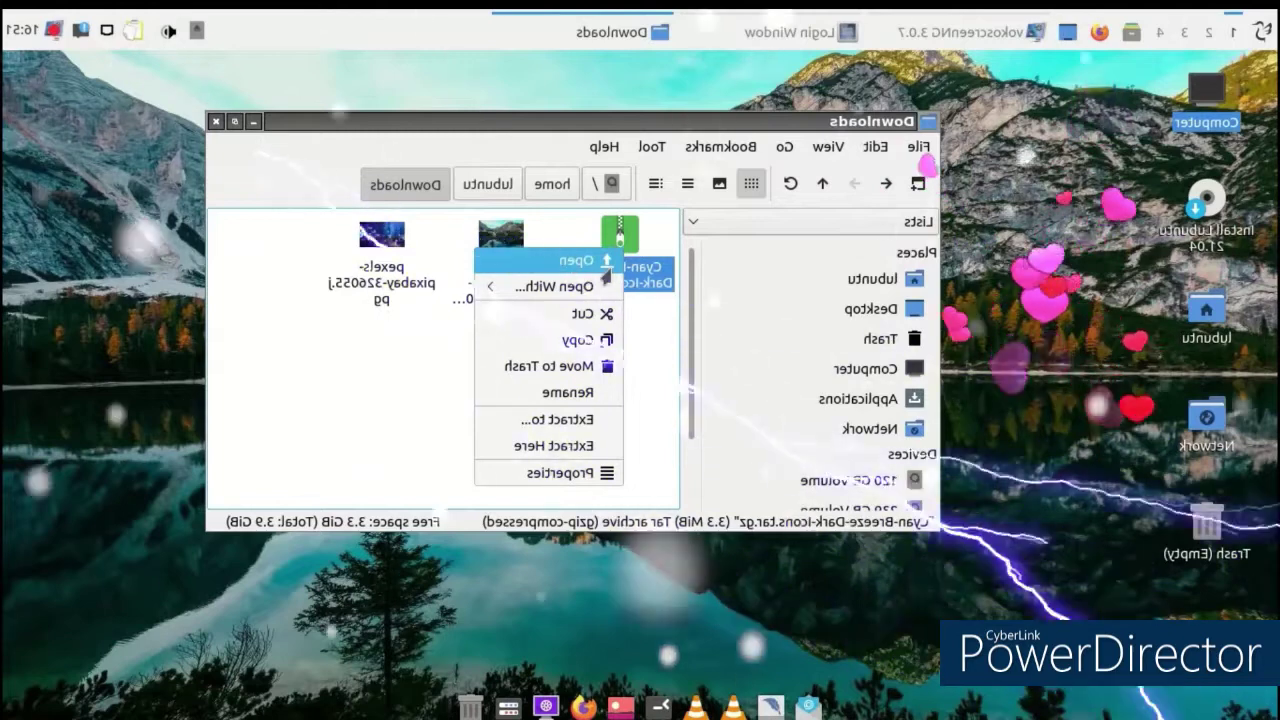
click(575, 445)
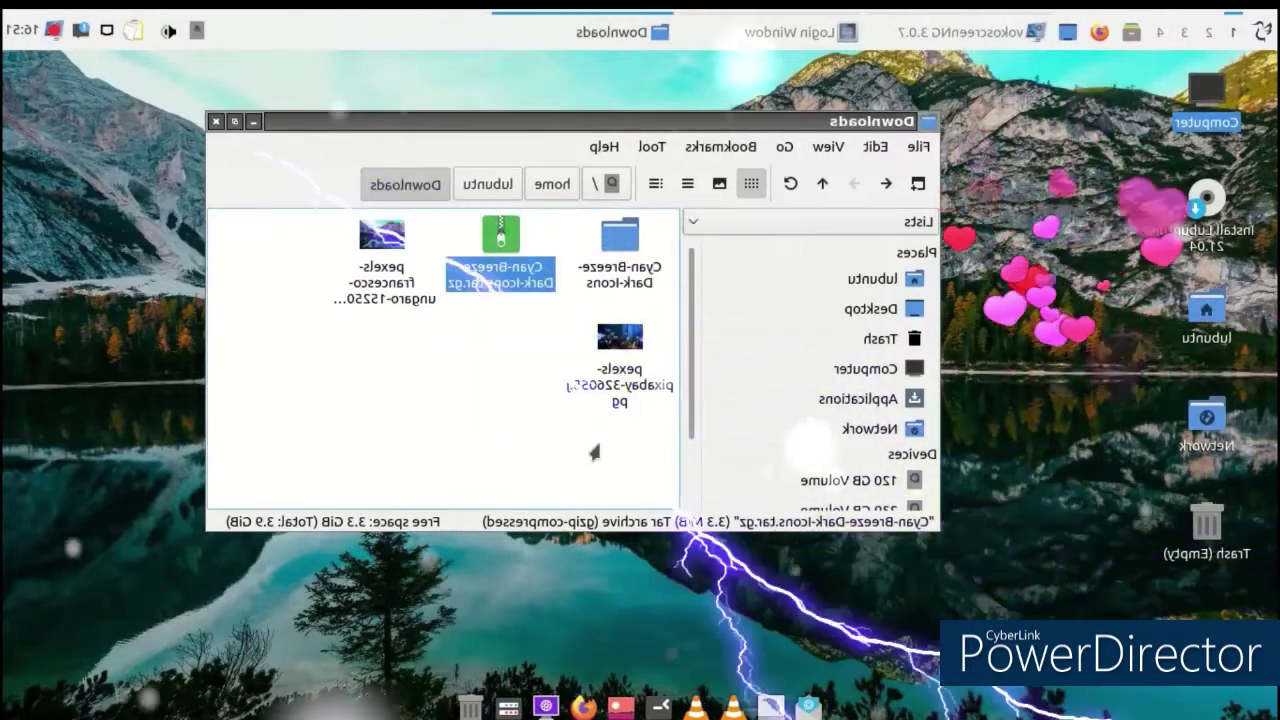
right_click(620, 280)
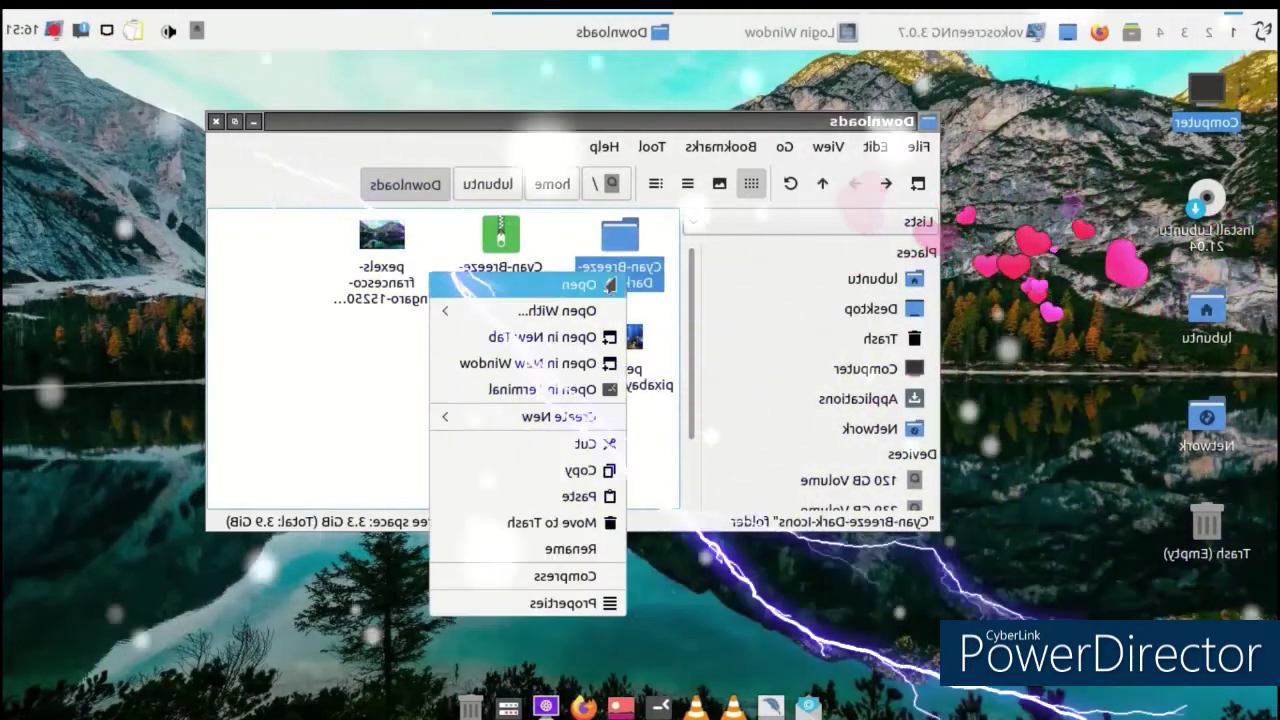
click(575, 470)
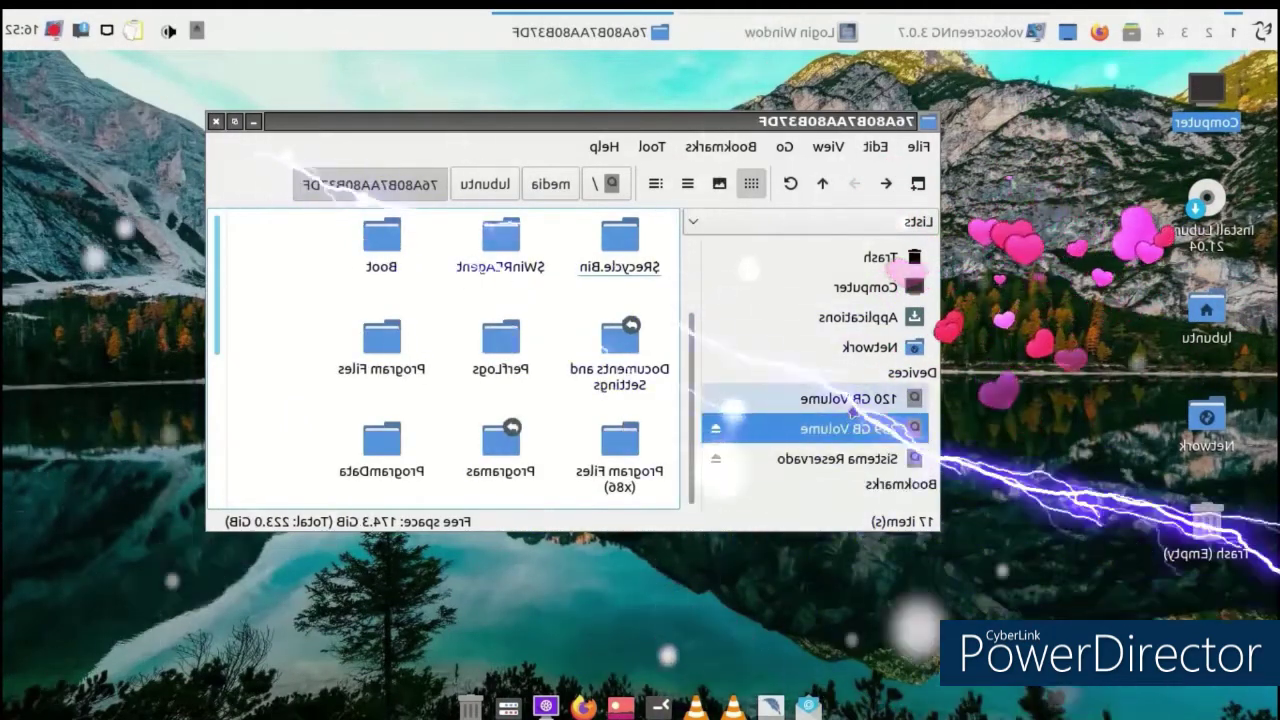
Try to paste the copied icon theme folder into usr/share on the 120 GB volume
click(855, 405)
scroll(466, 372, down, 5)
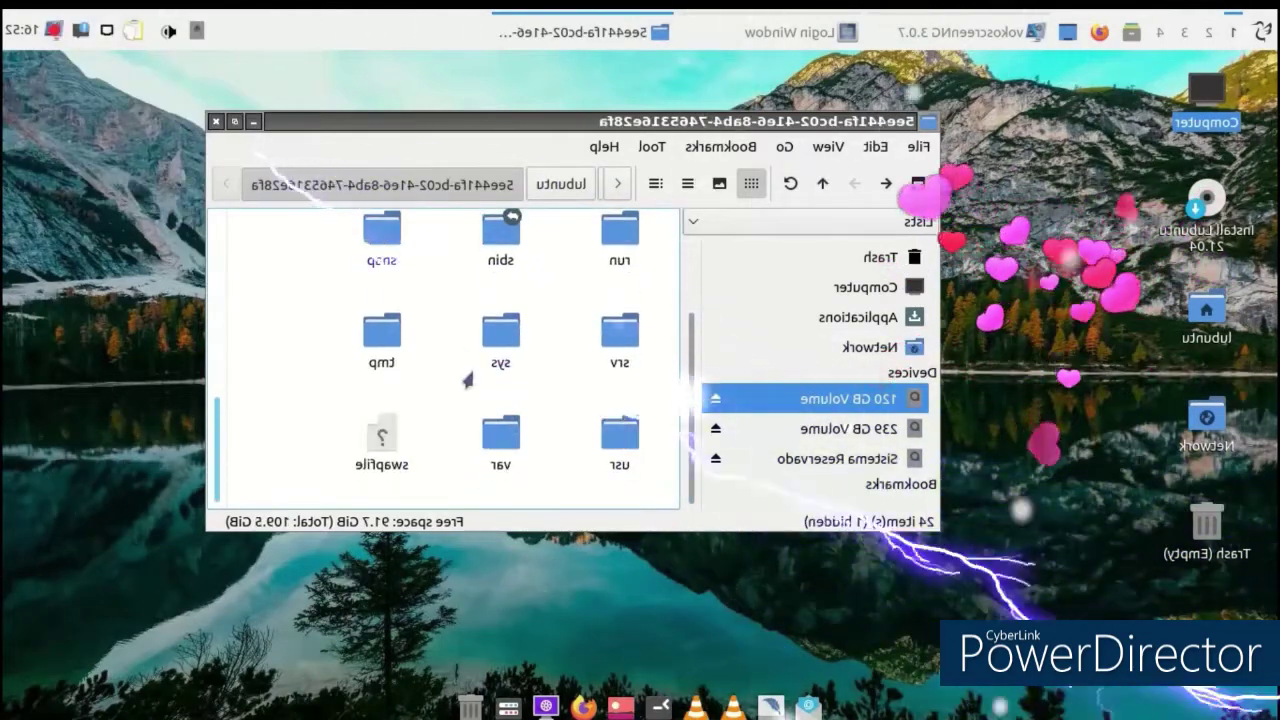
double_click(620, 440)
scroll(423, 405, down, 3)
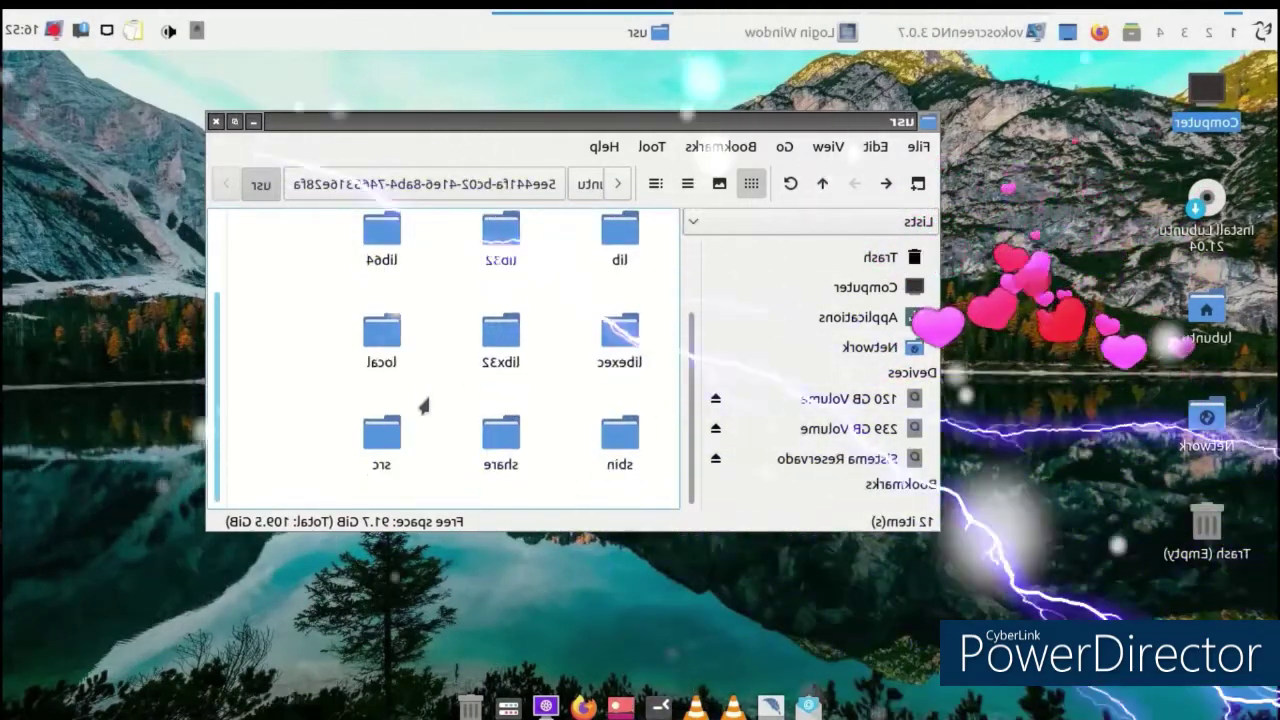
double_click(500, 435)
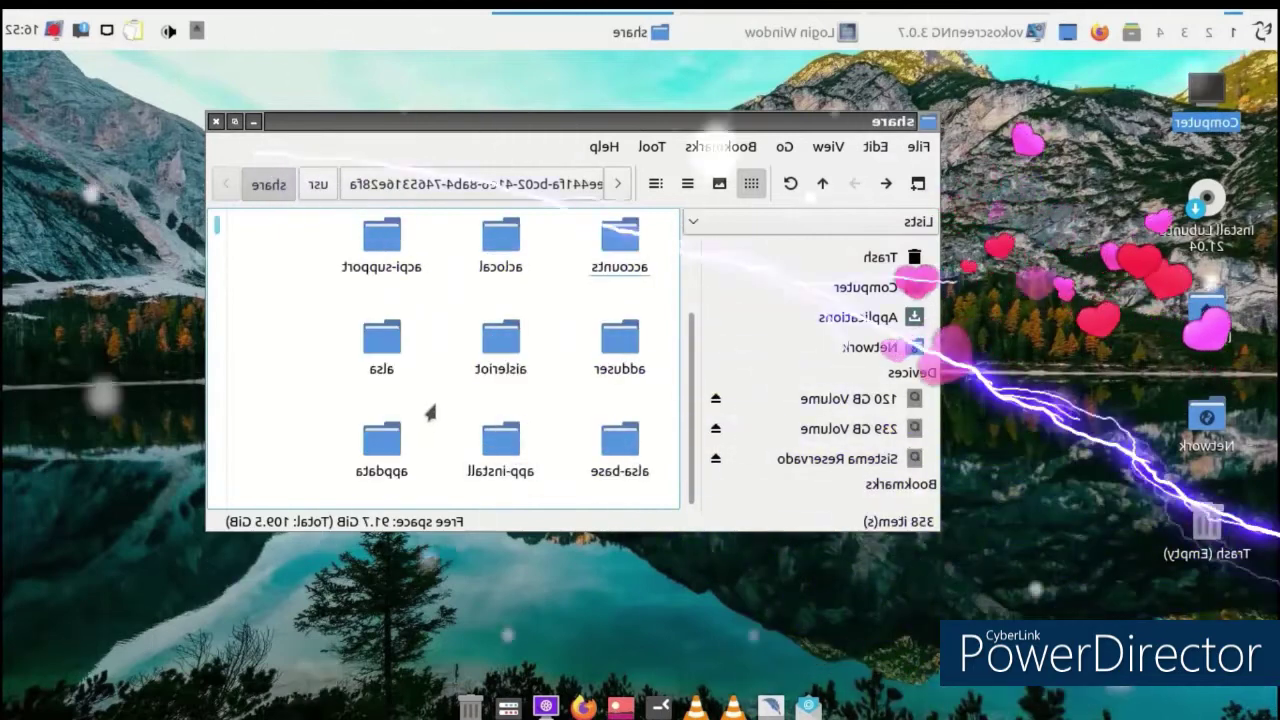
right_click(447, 397)
mouse_move(360, 505)
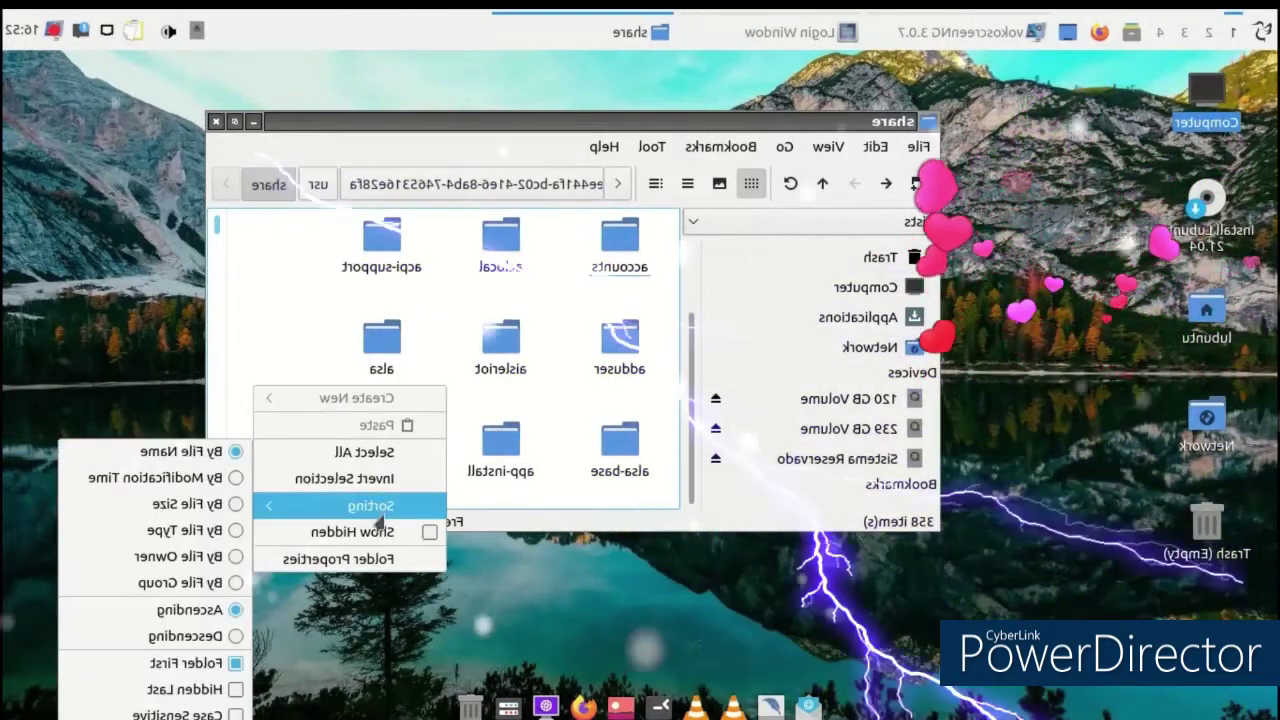
Go back through the visited locations to Downloads and open the lubuntu home folder
click(879, 185)
click(879, 185)
click(879, 185)
click(879, 186)
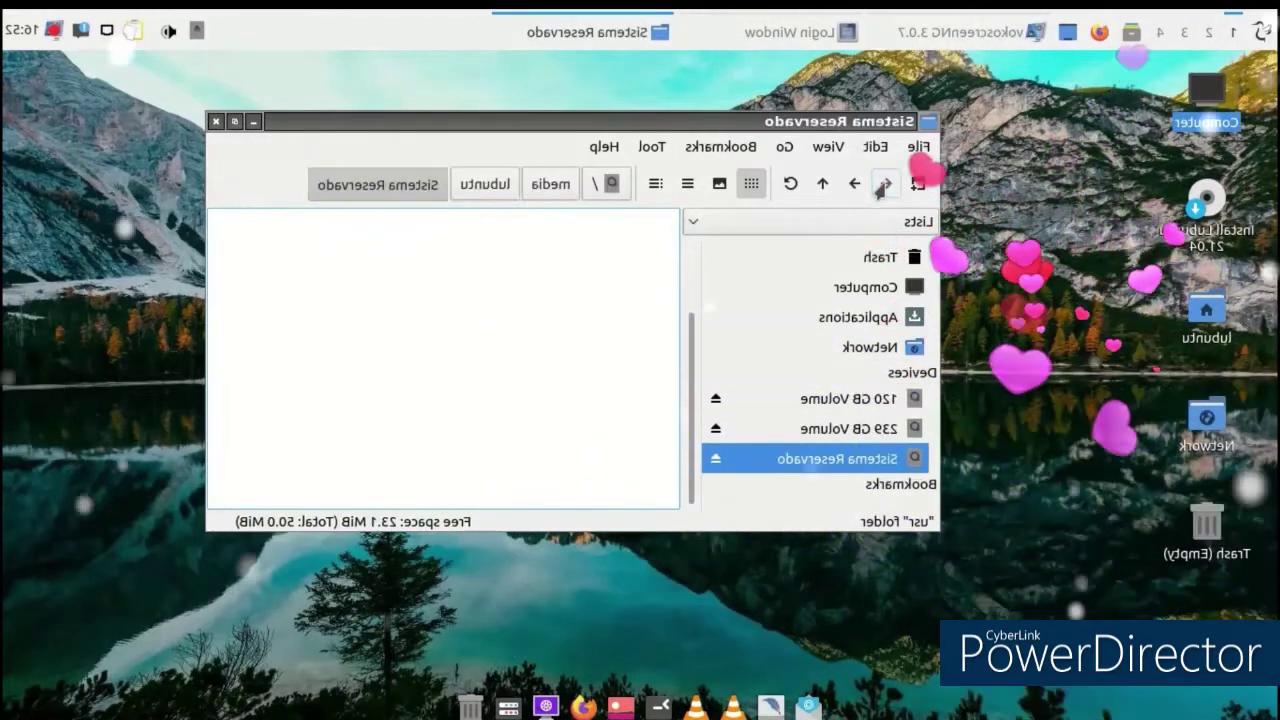
click(879, 186)
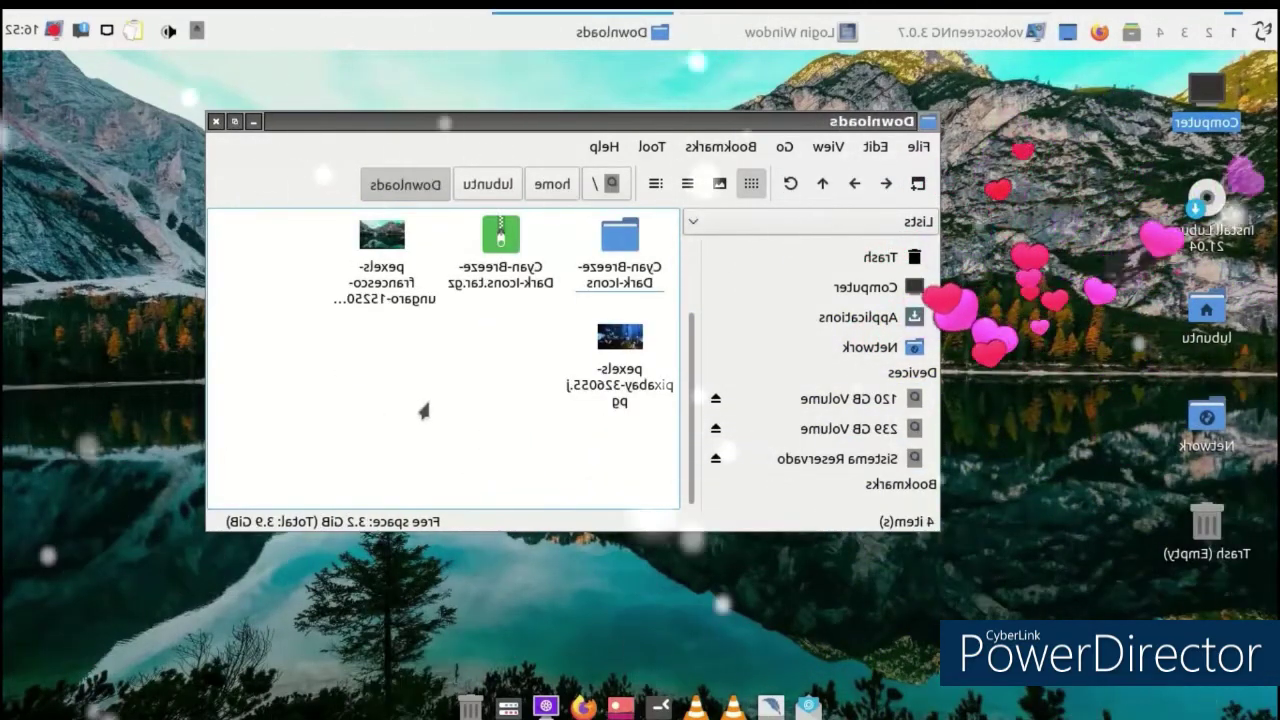
click(476, 190)
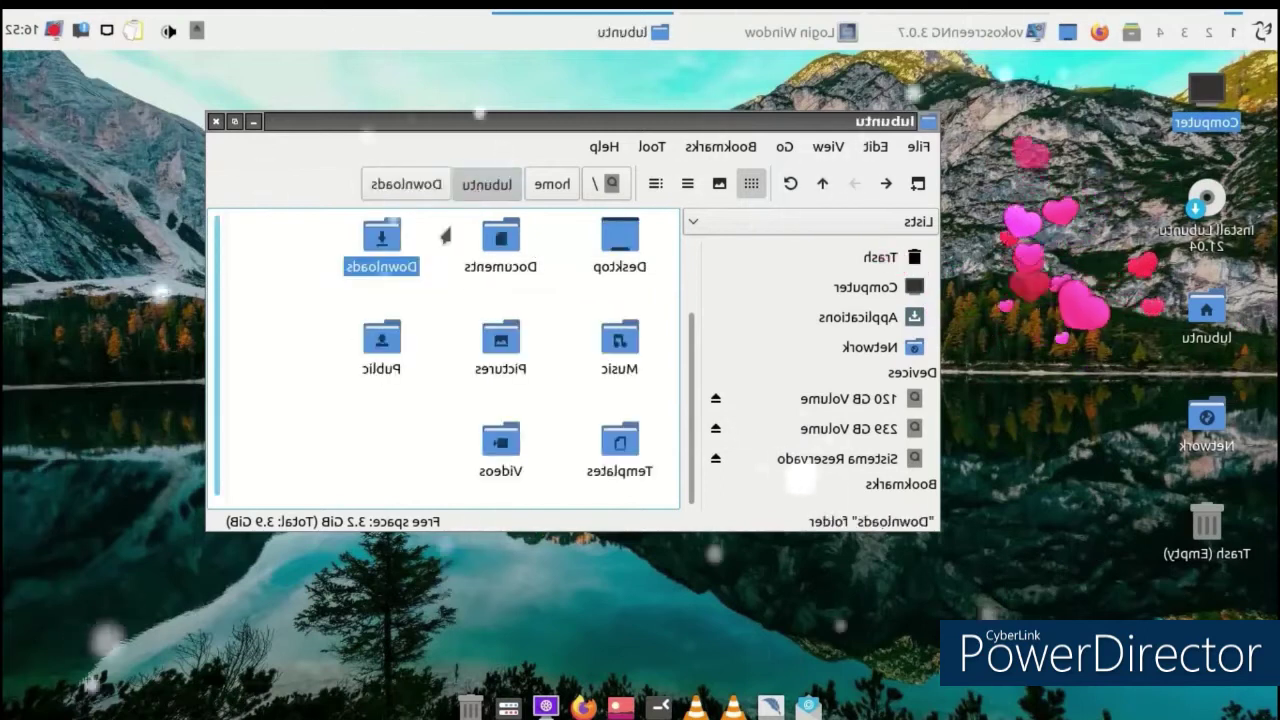
Show the hidden items in the lubuntu home folder and create a folder there named .icons
right_click(313, 412)
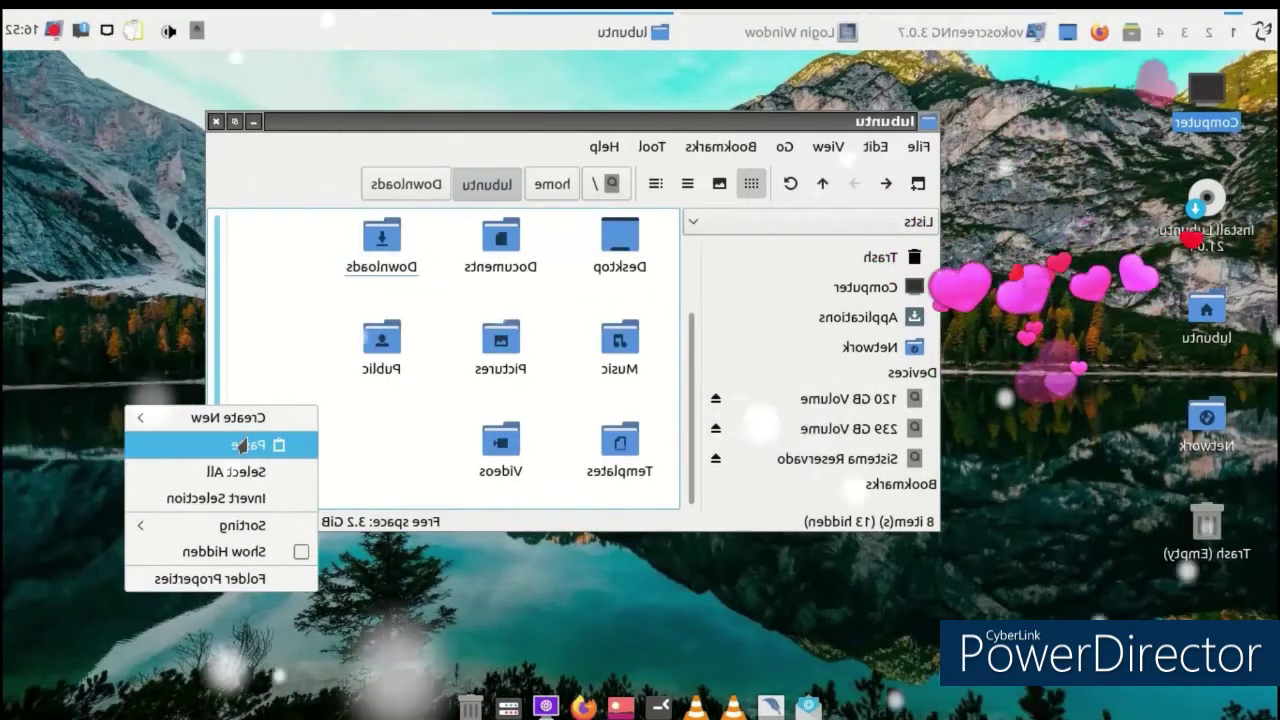
mouse_move(228, 530)
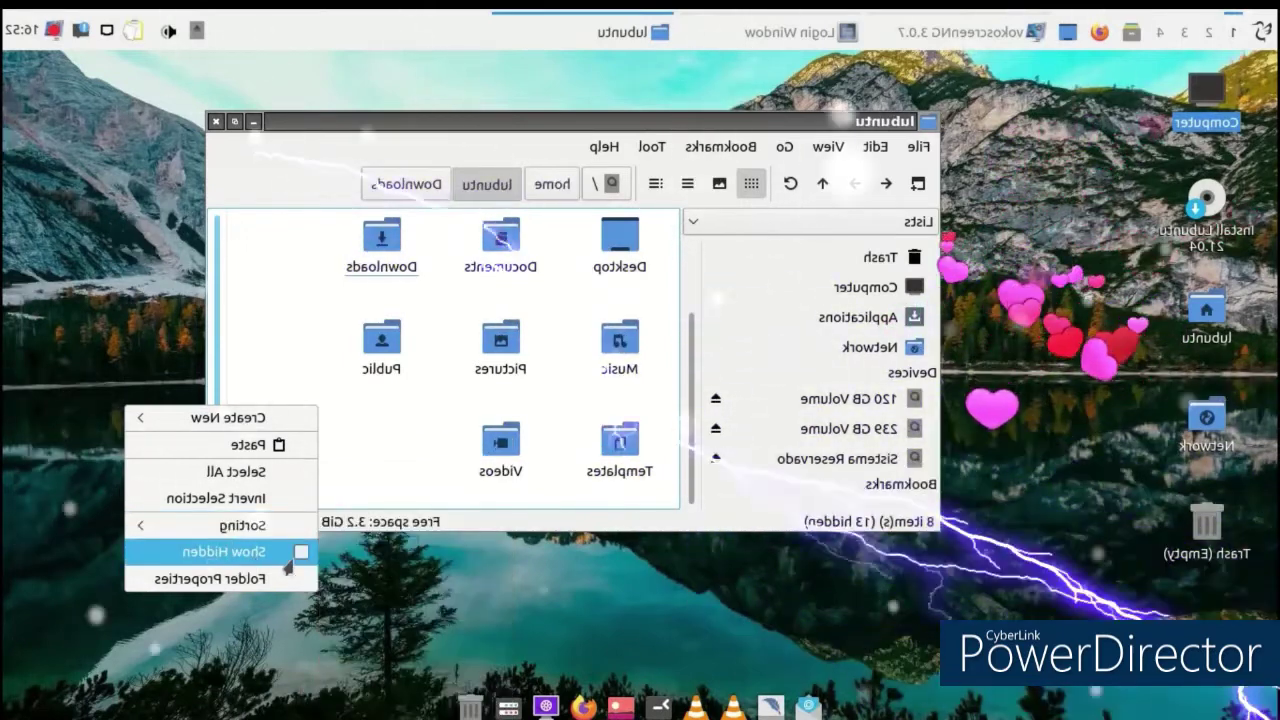
click(230, 552)
right_click(273, 373)
mouse_move(268, 378)
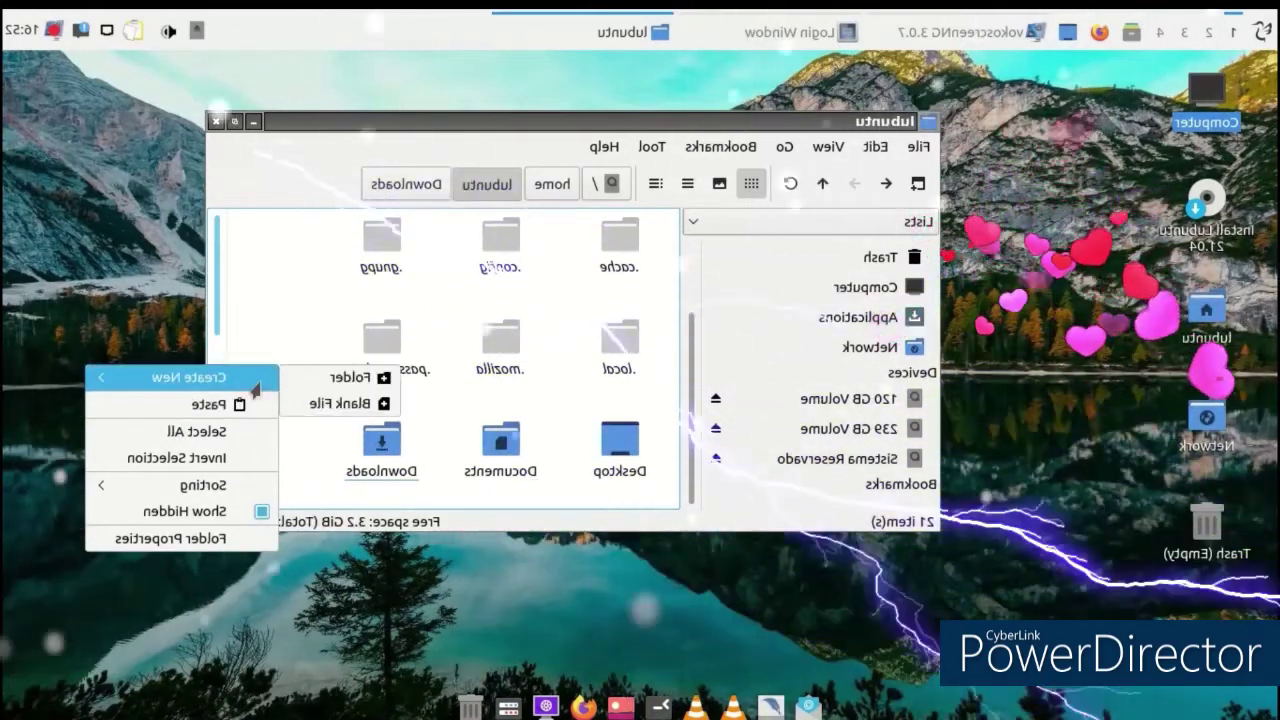
click(335, 376)
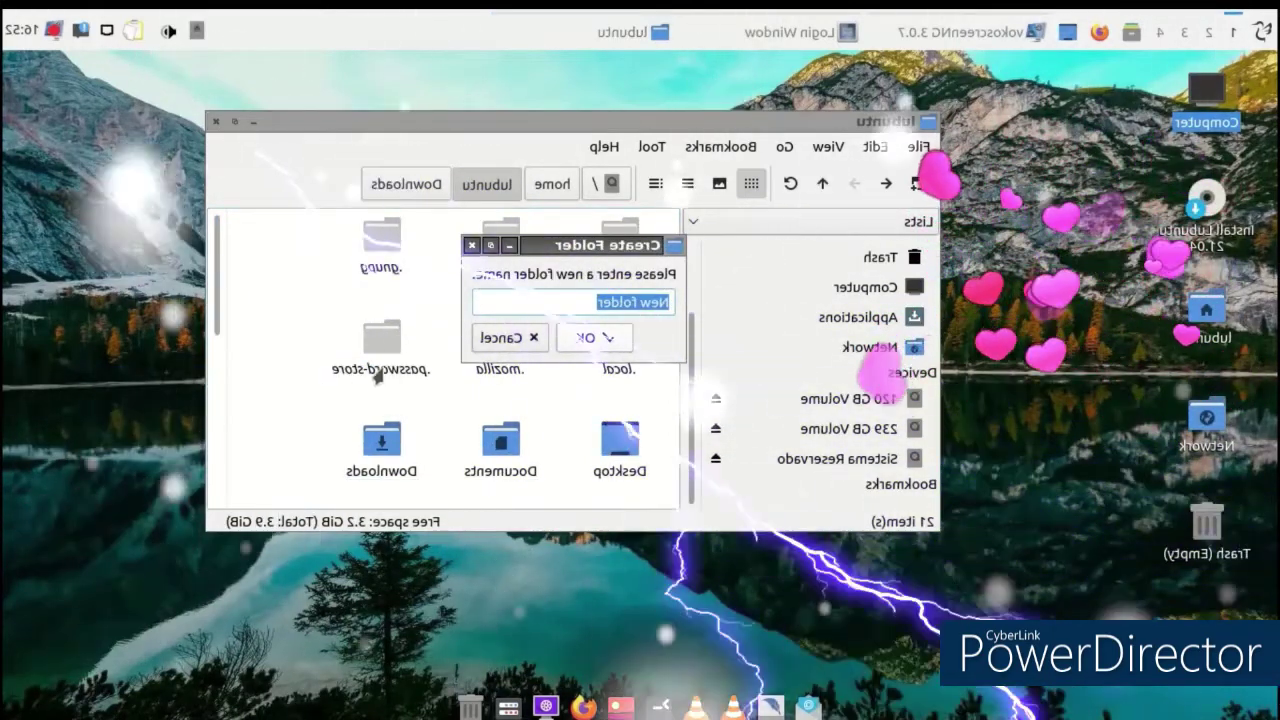
key(BackSpace)
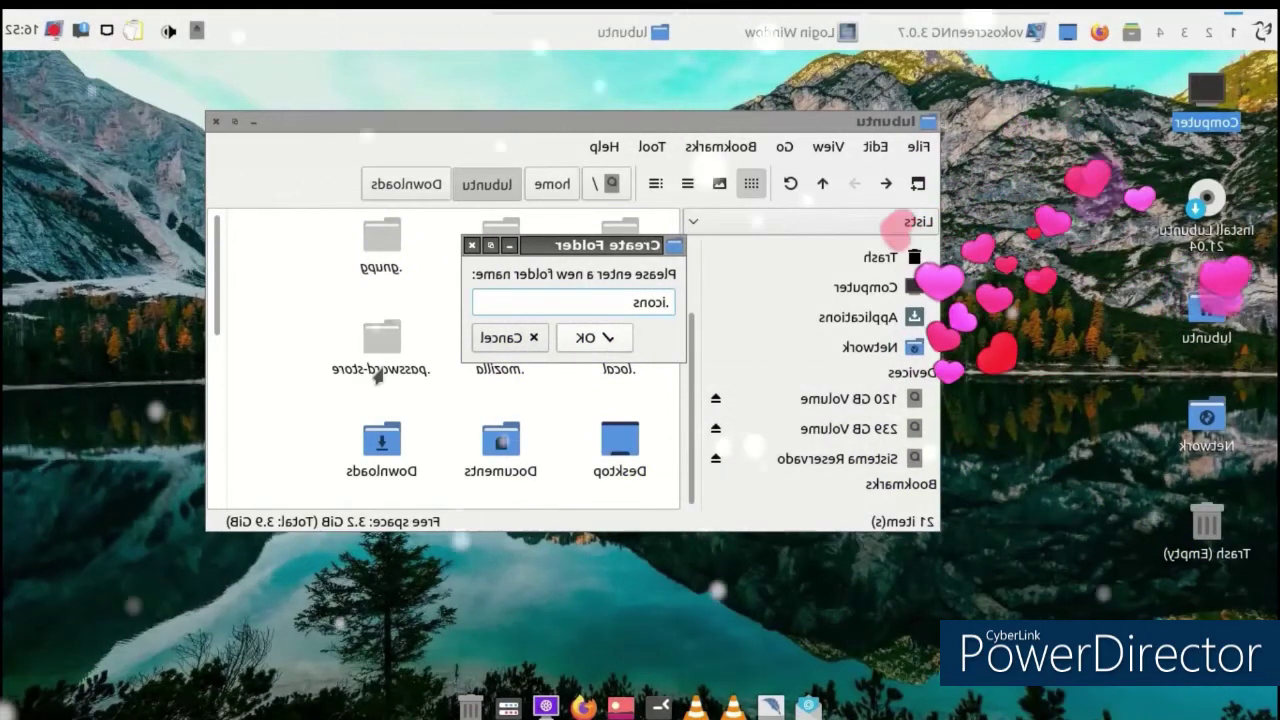
click(603, 342)
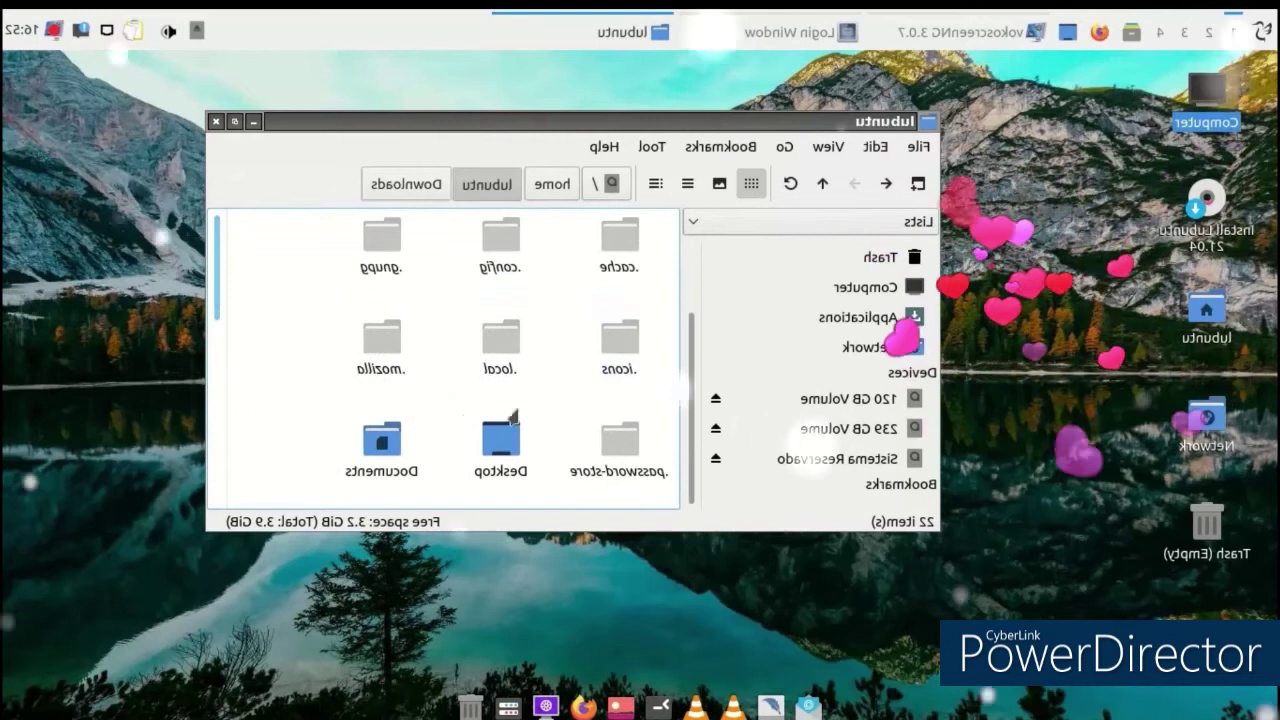
Paste the copied Cyan-Breeze-Dark-Icons folder into the .icons folder
click(620, 355)
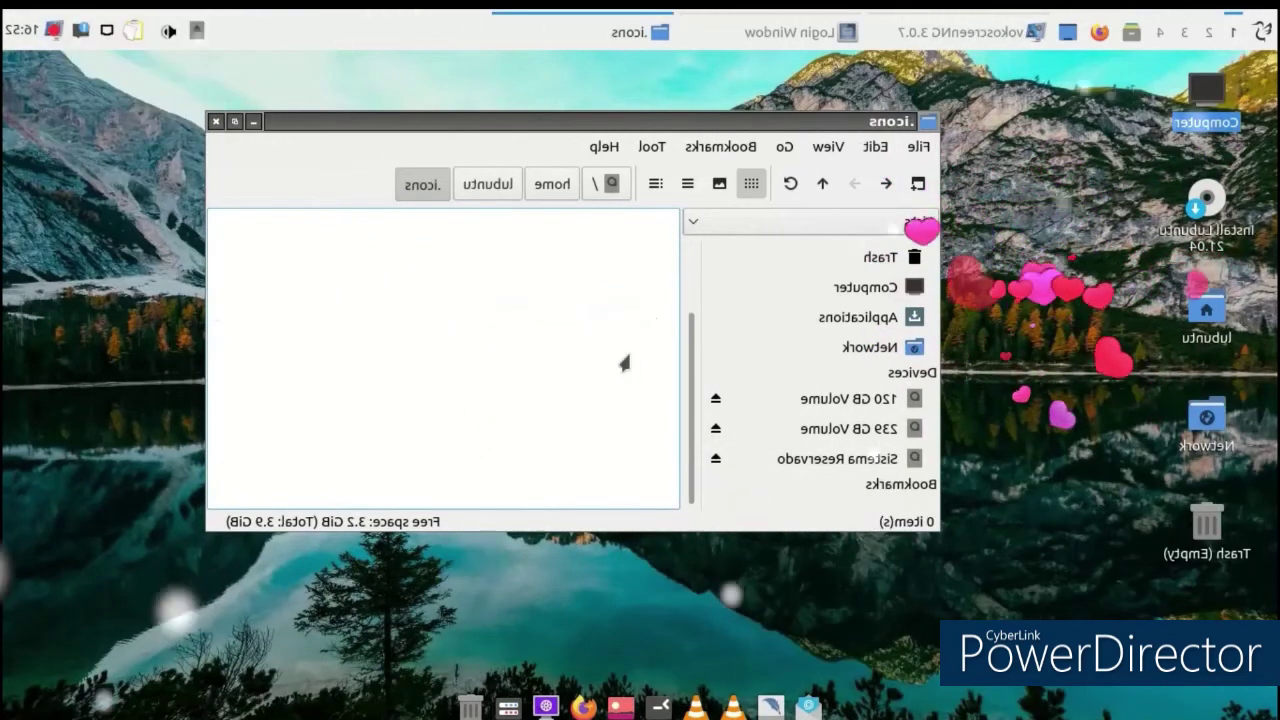
right_click(602, 322)
click(577, 362)
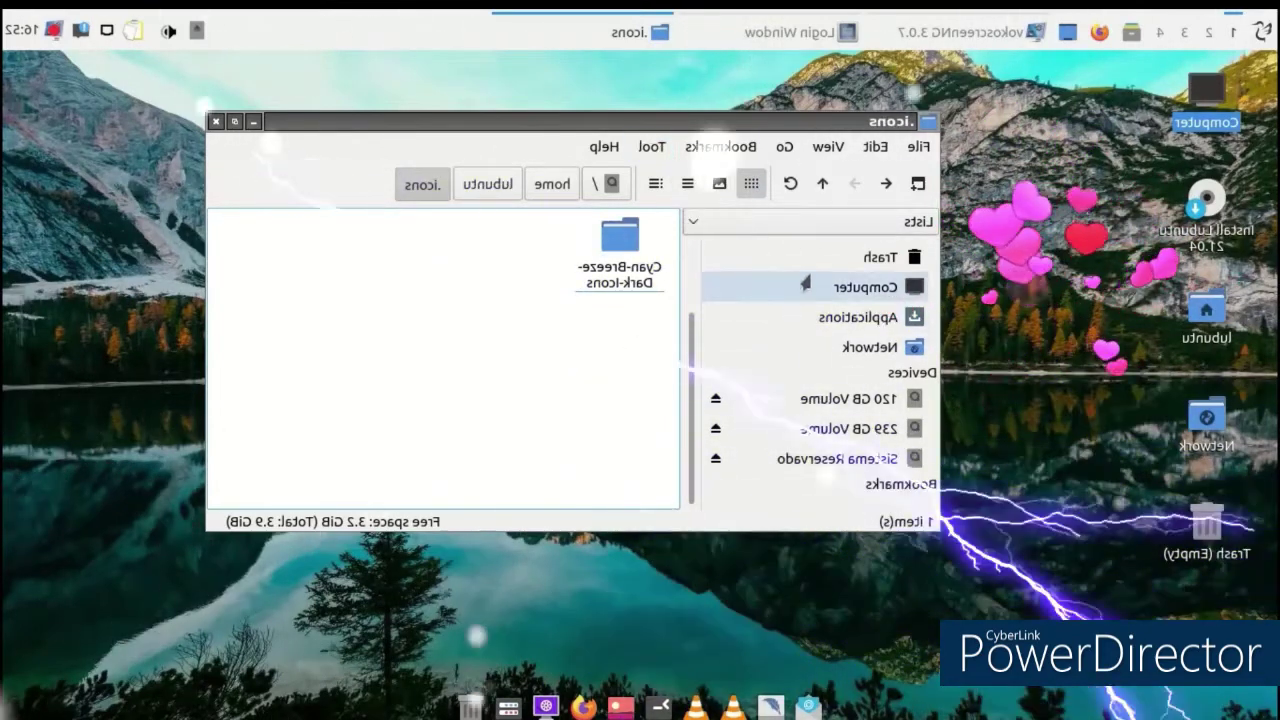
Return to the lubuntu home folder, turn off the display of hidden items and close the file manager
click(779, 285)
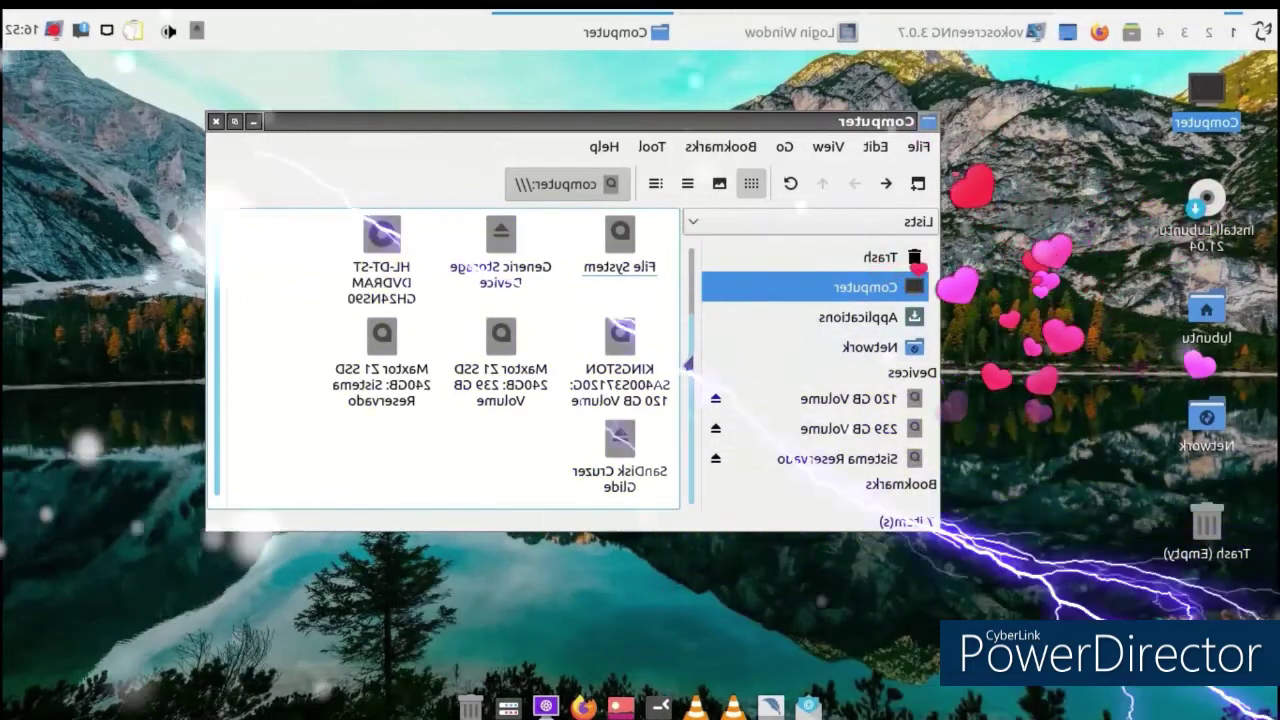
scroll(699, 268, up, 3)
click(789, 275)
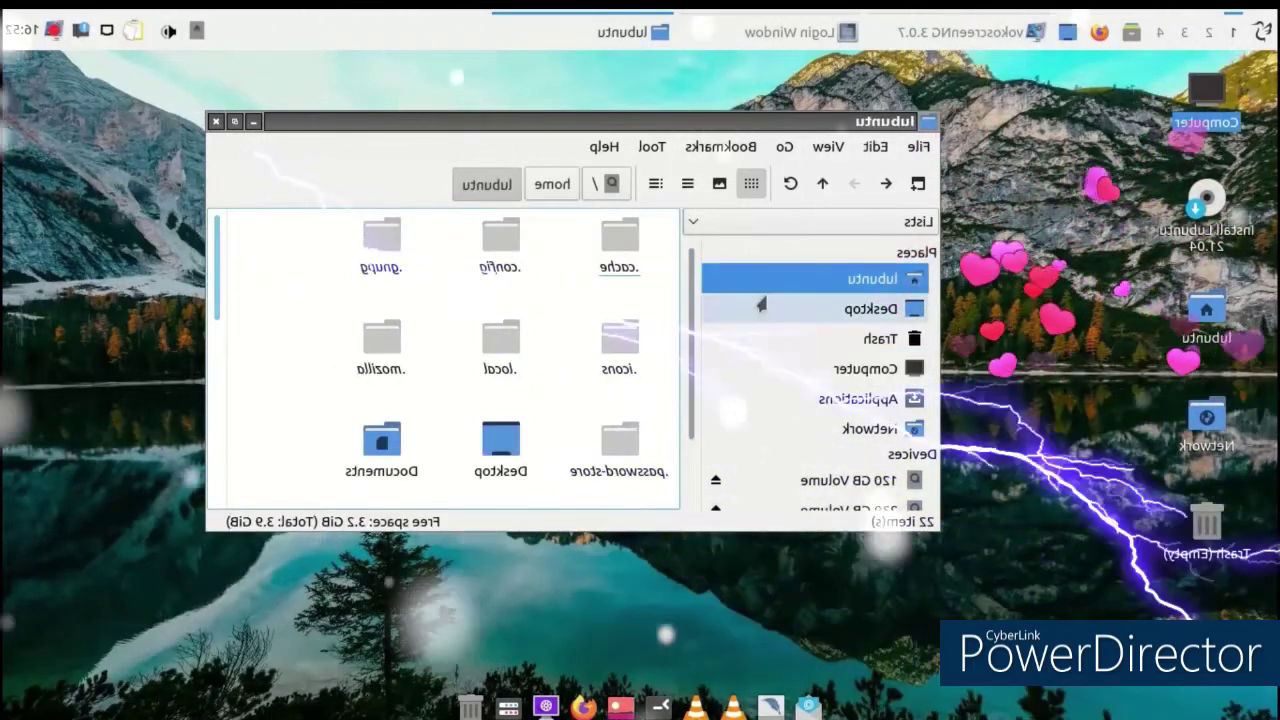
right_click(278, 285)
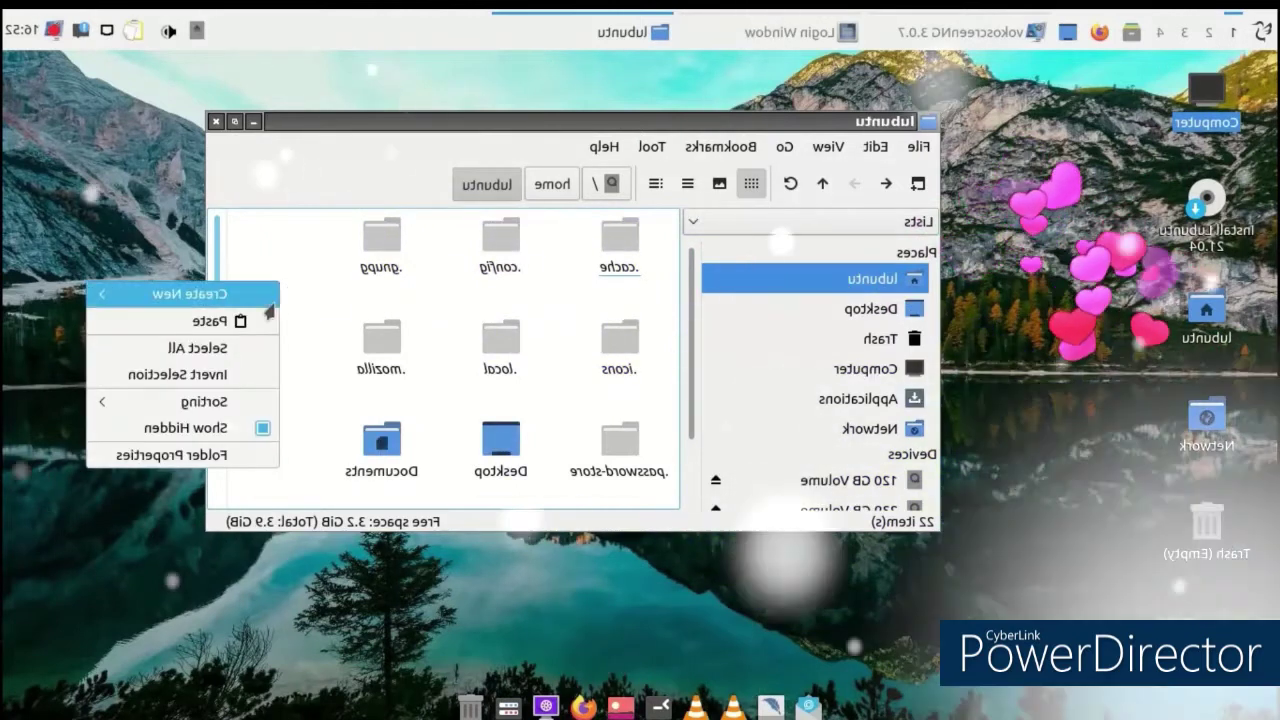
click(224, 432)
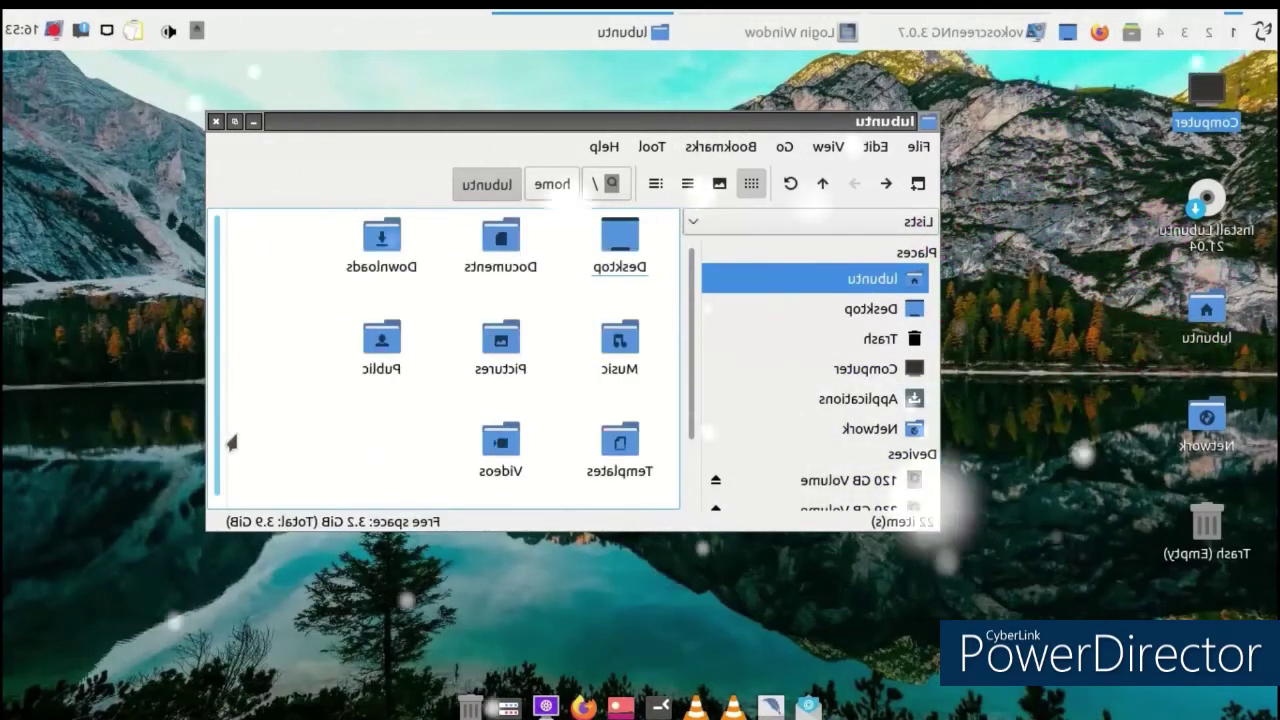
click(216, 122)
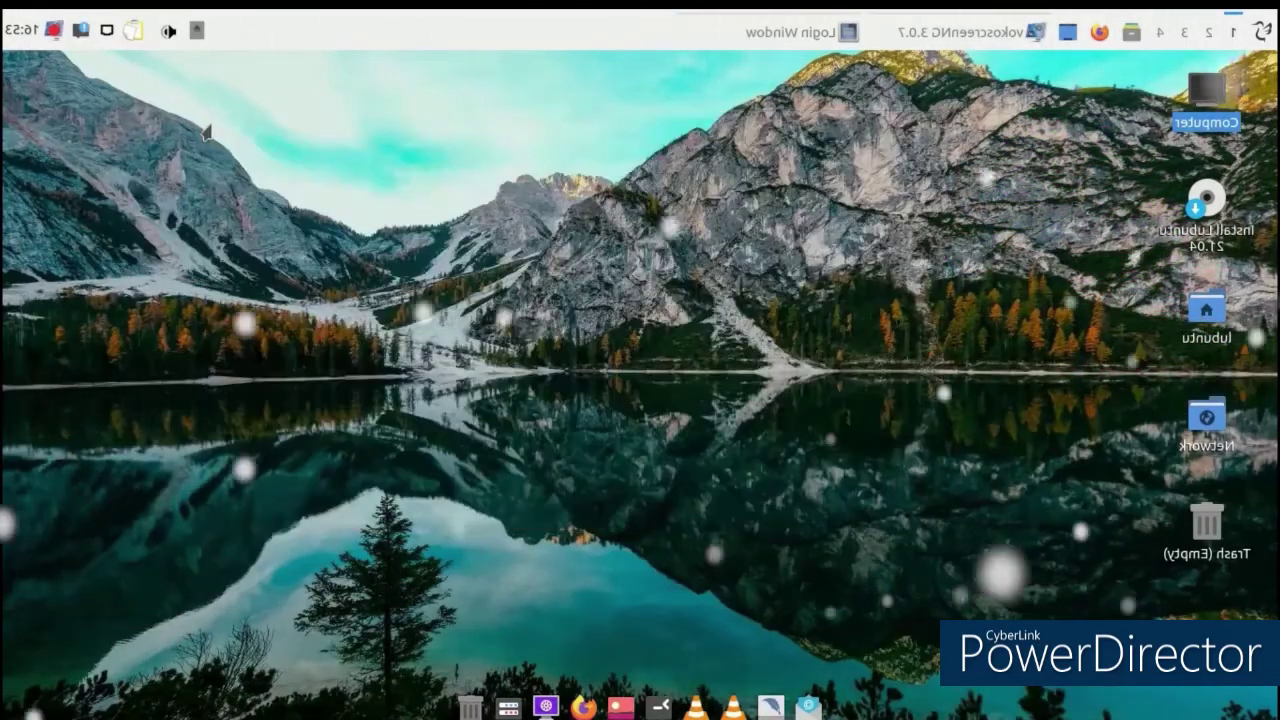
Open LXQt Appearance Configuration and apply the Cyan-Breeze-Dark-Icons icon theme
click(1258, 32)
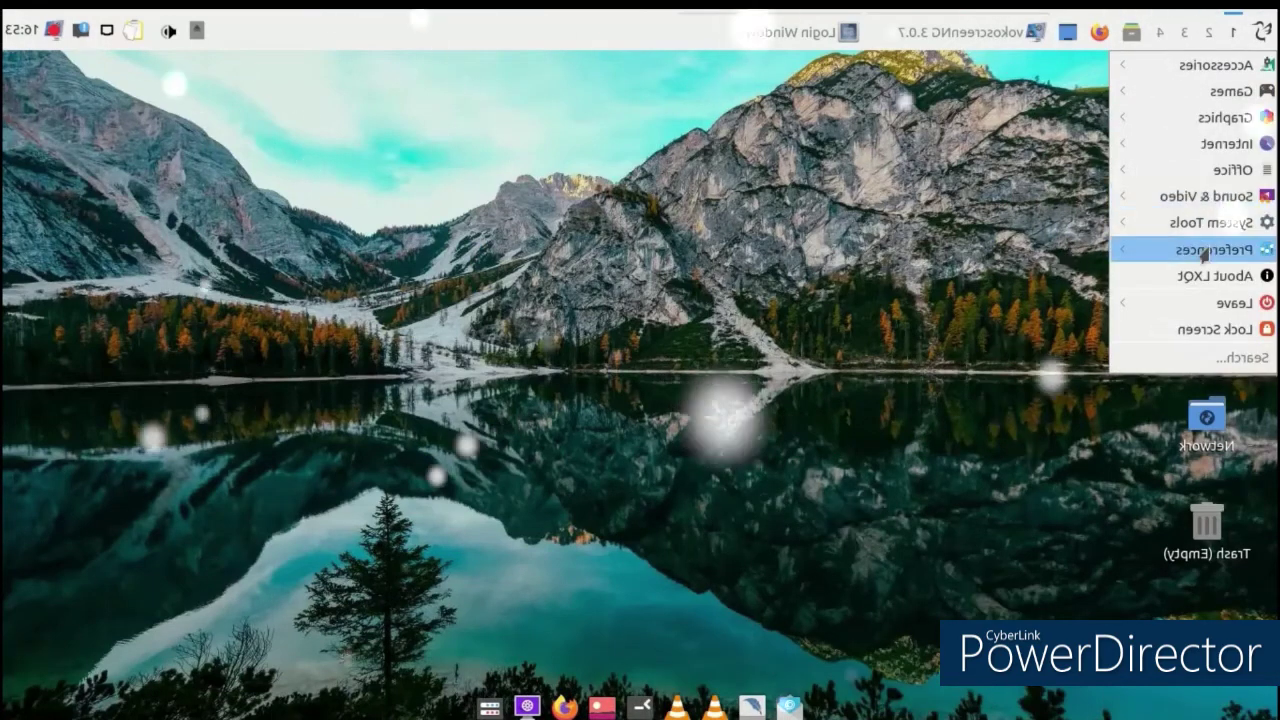
mouse_move(1205, 257)
mouse_move(1070, 255)
click(738, 282)
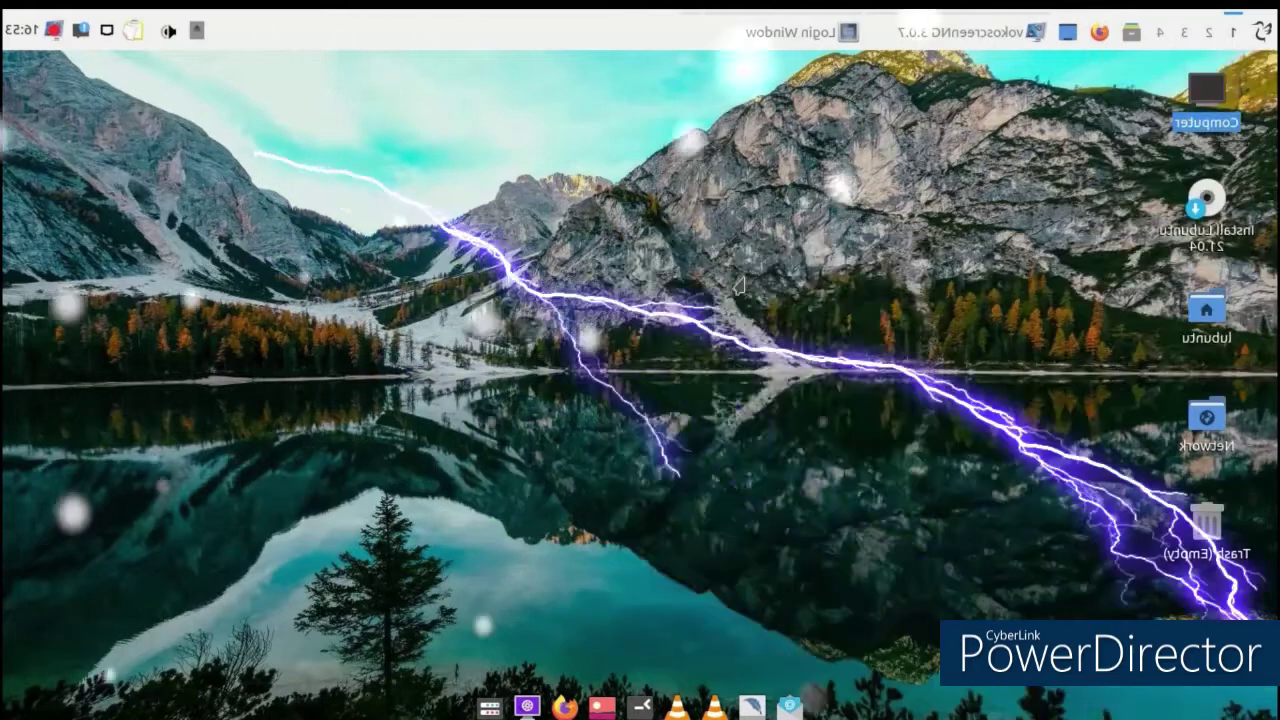
click(882, 228)
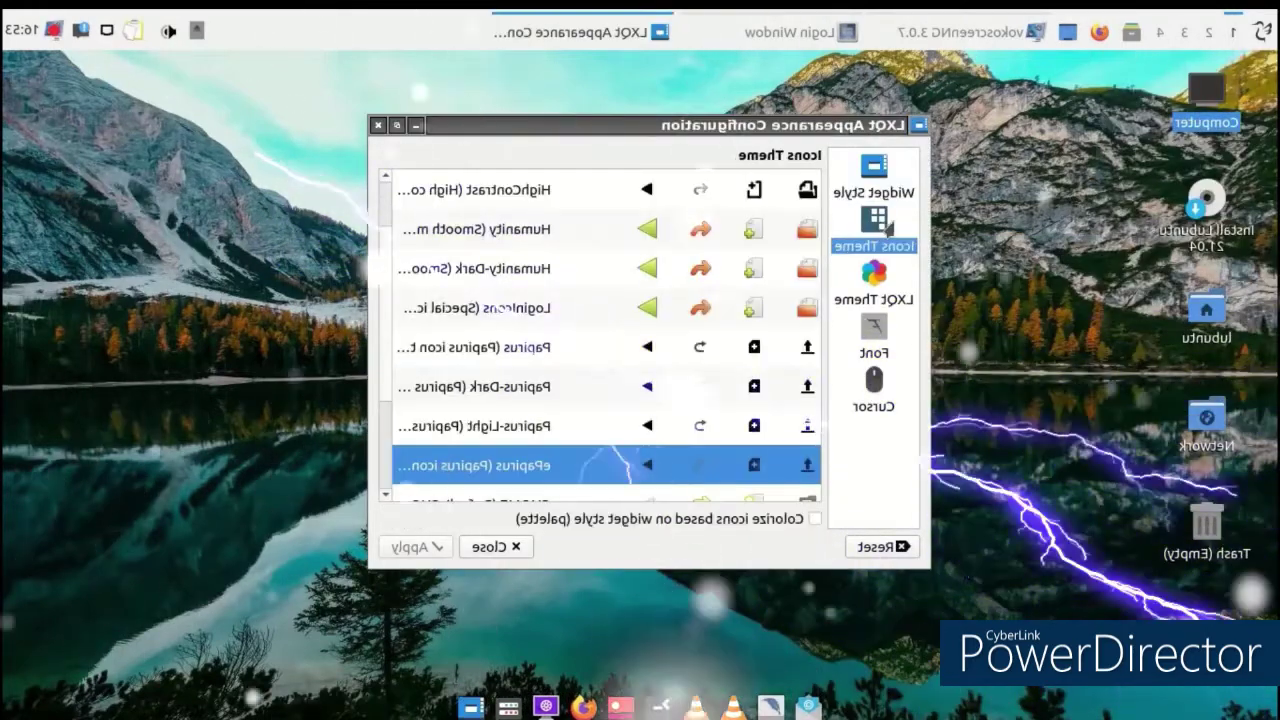
scroll(588, 347, up, 2)
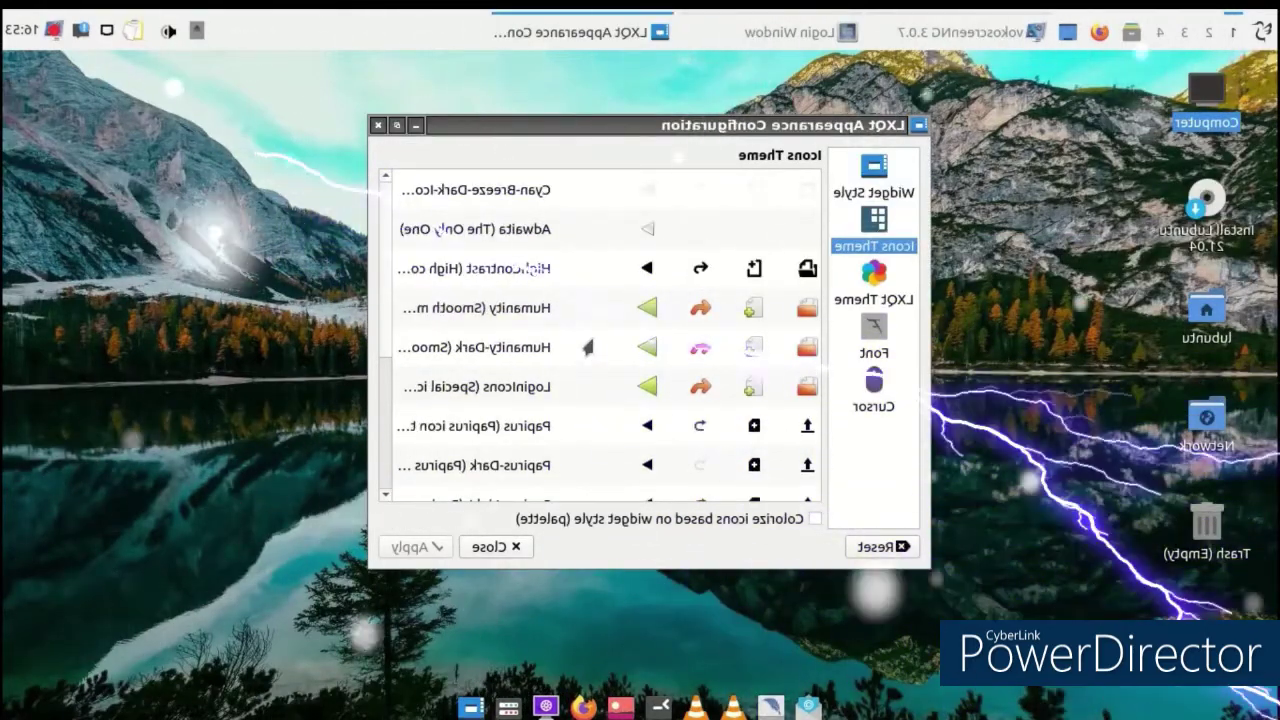
click(530, 192)
click(420, 547)
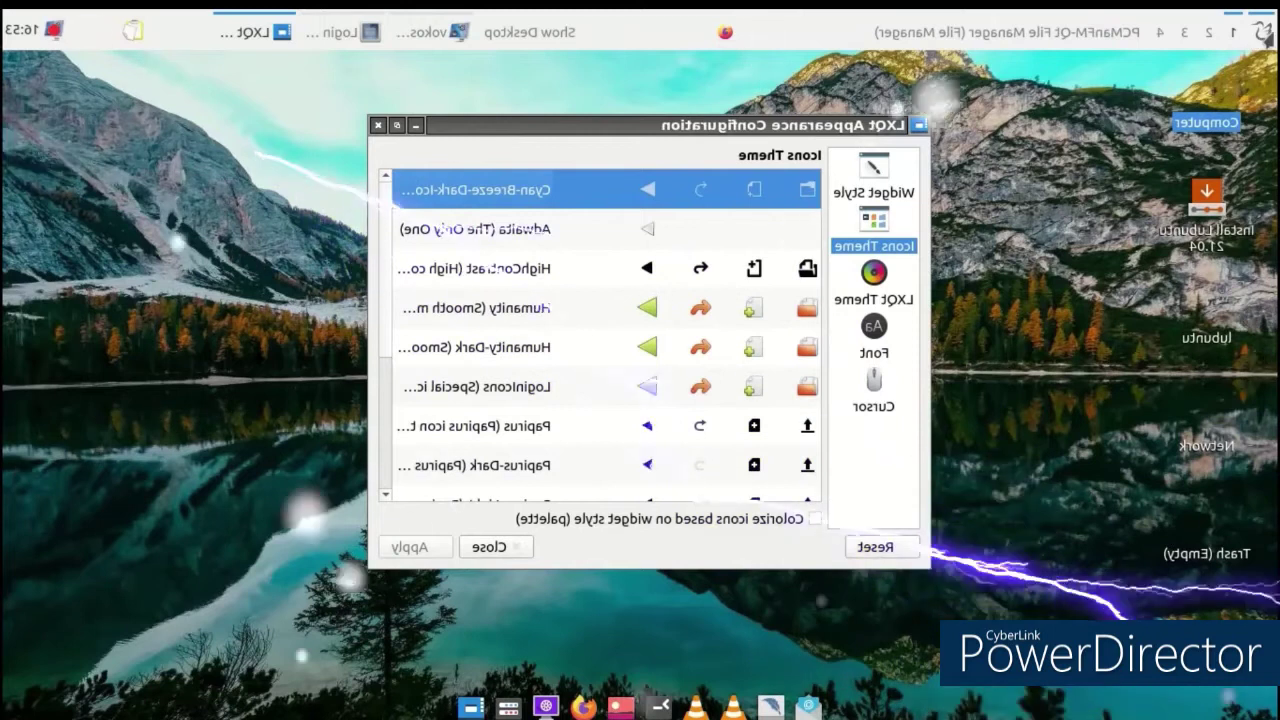
Check the application menu with the applied icon theme and look through the list of icon themes
click(1262, 32)
click(776, 213)
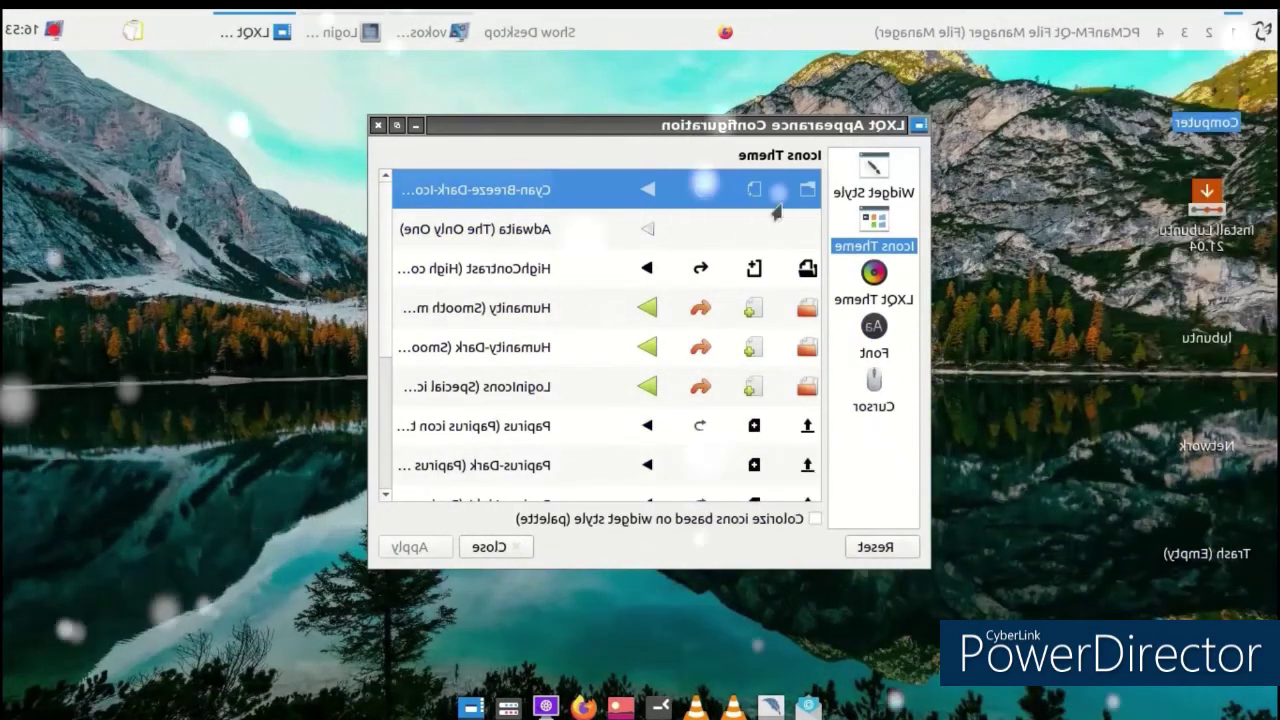
scroll(614, 286, down, 2)
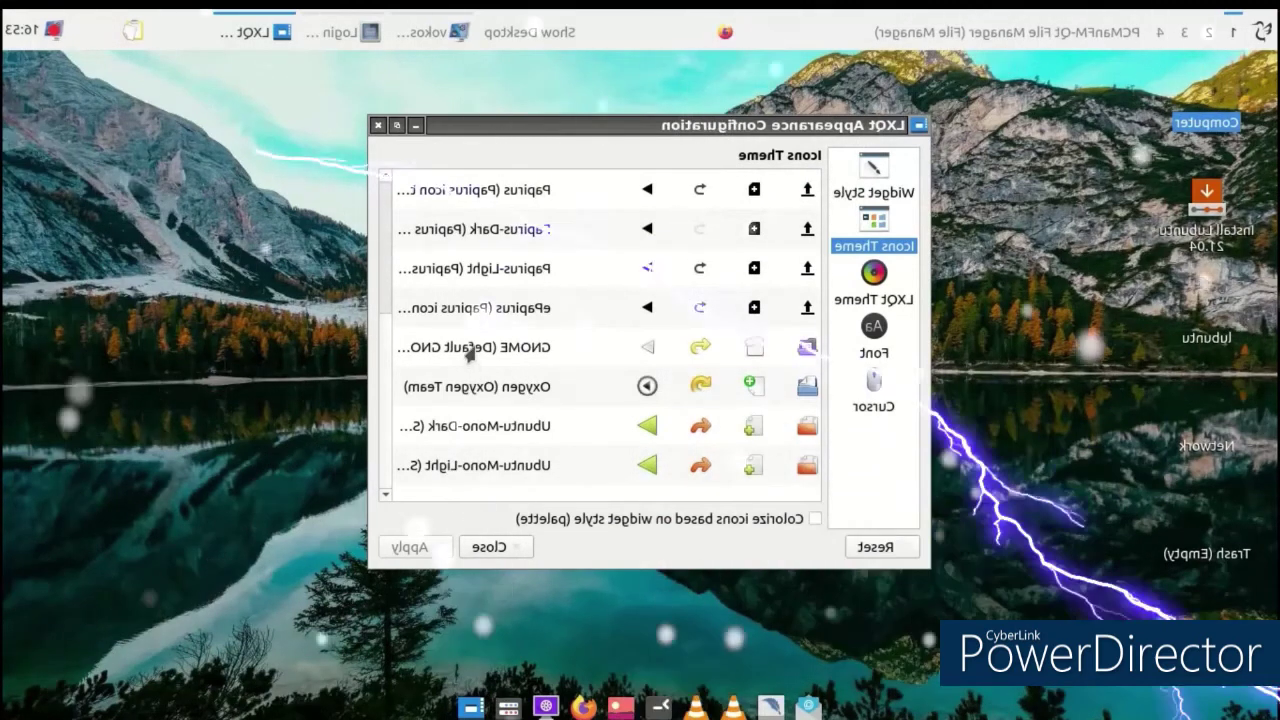
scroll(468, 345, up, 2)
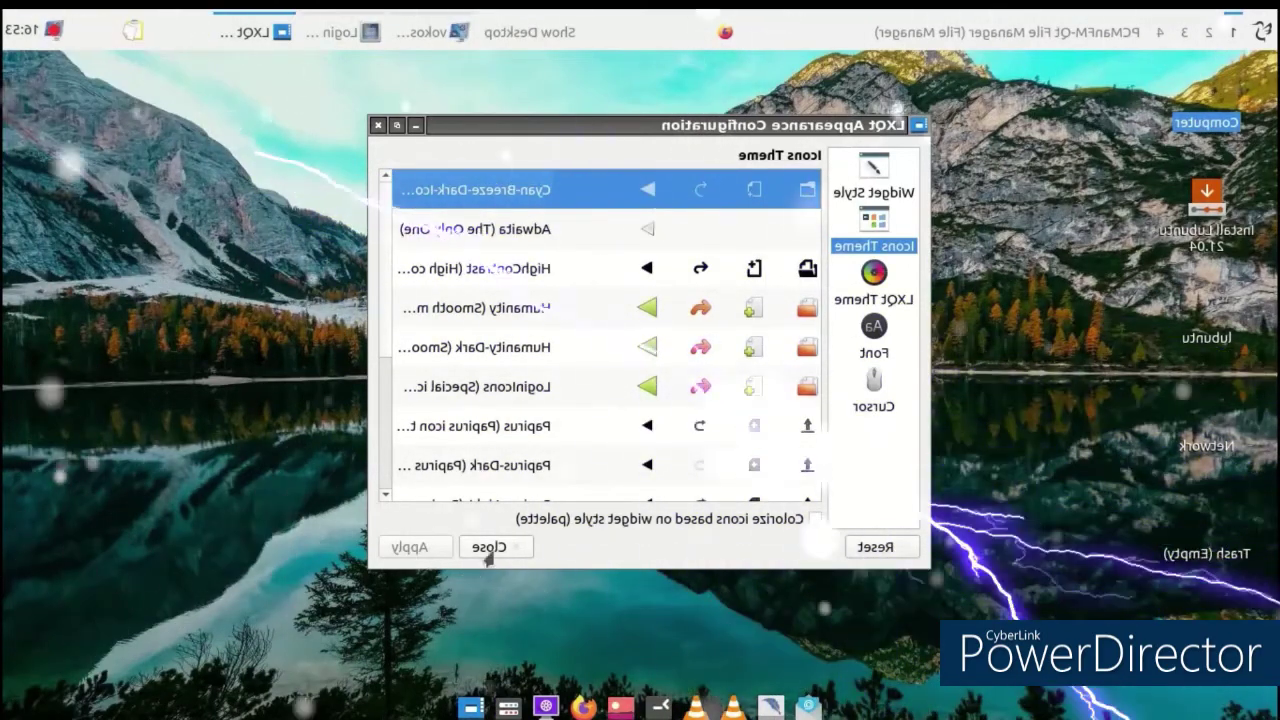
Try the Frost and Light LXQt themes, checking the application menu's look
click(873, 299)
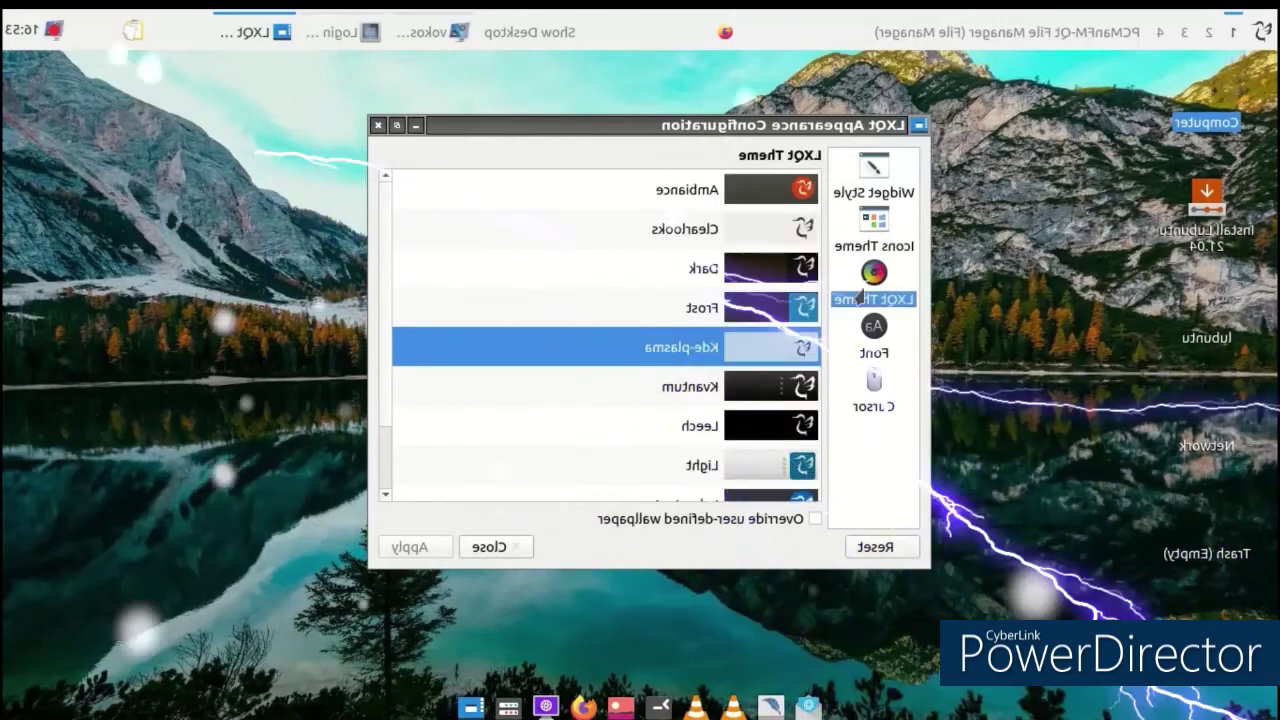
click(710, 308)
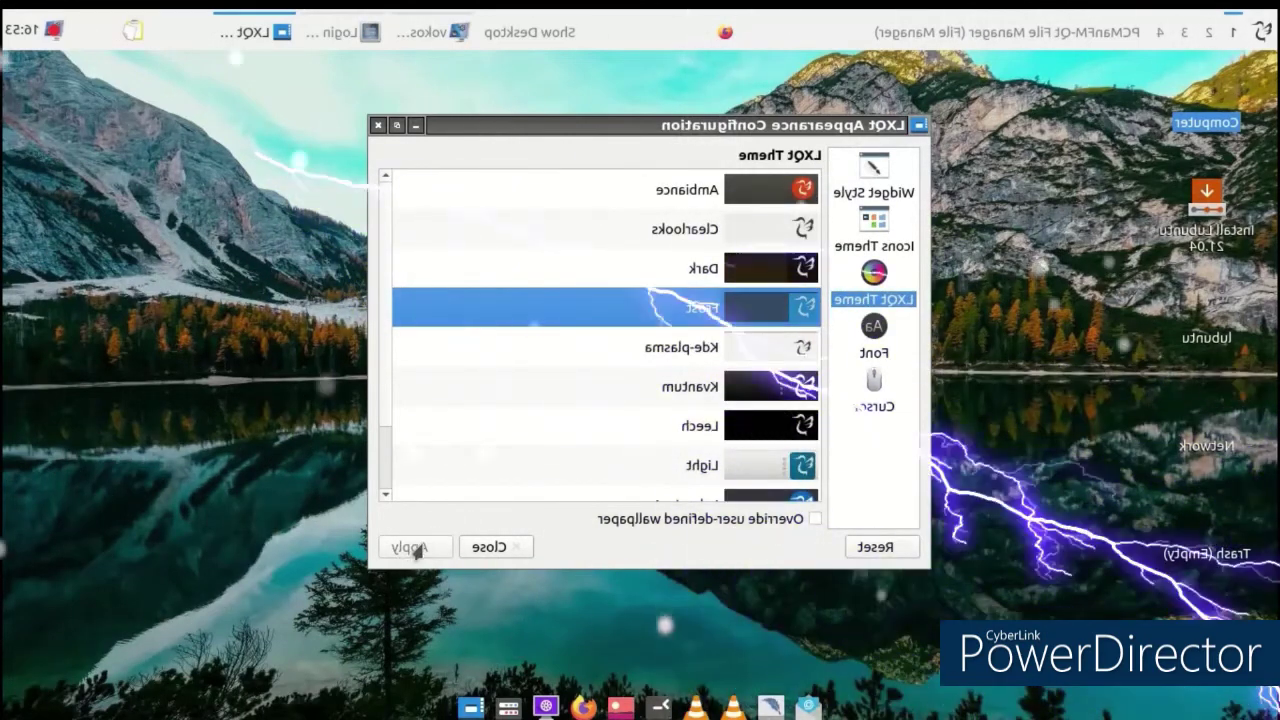
click(1262, 30)
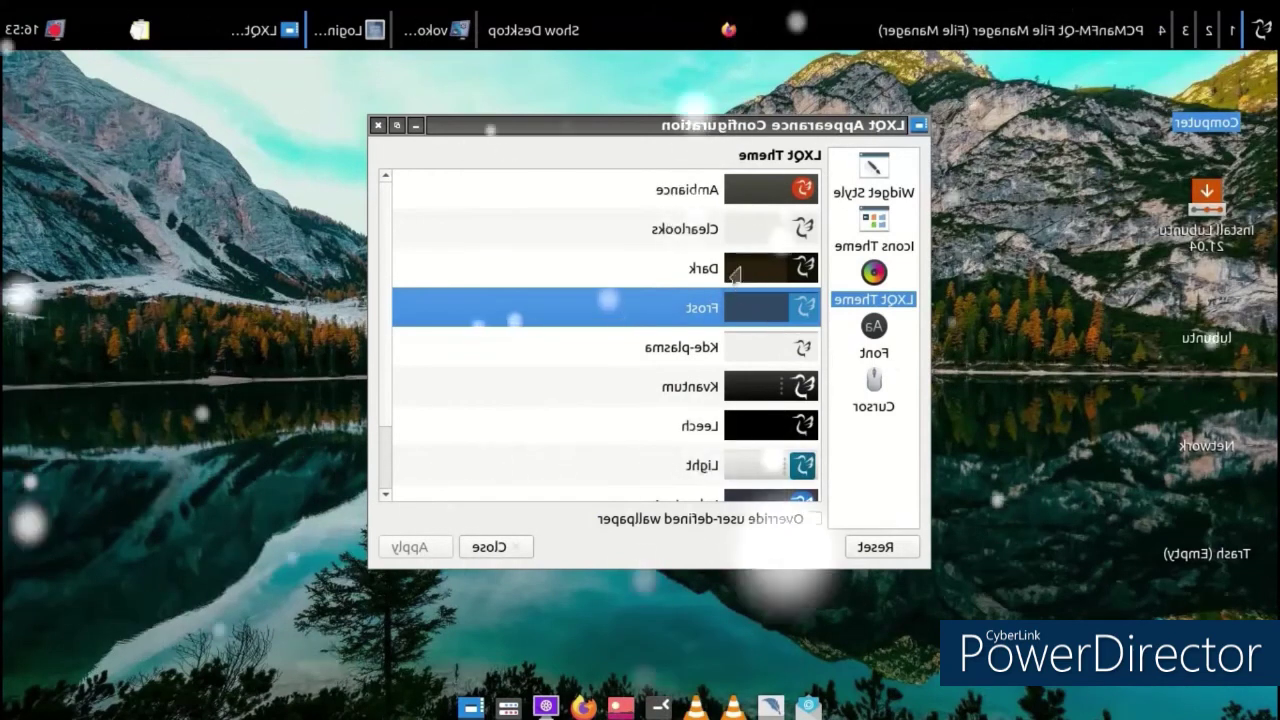
scroll(735, 273, down, 1)
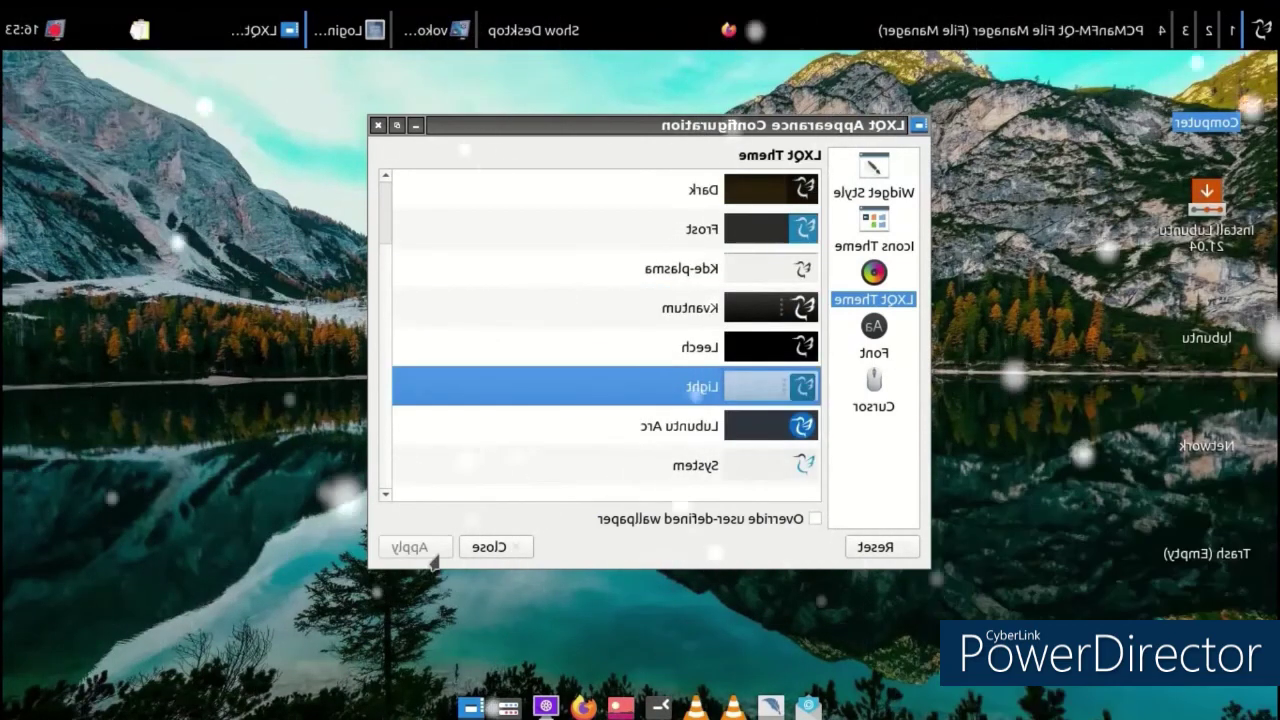
click(1264, 30)
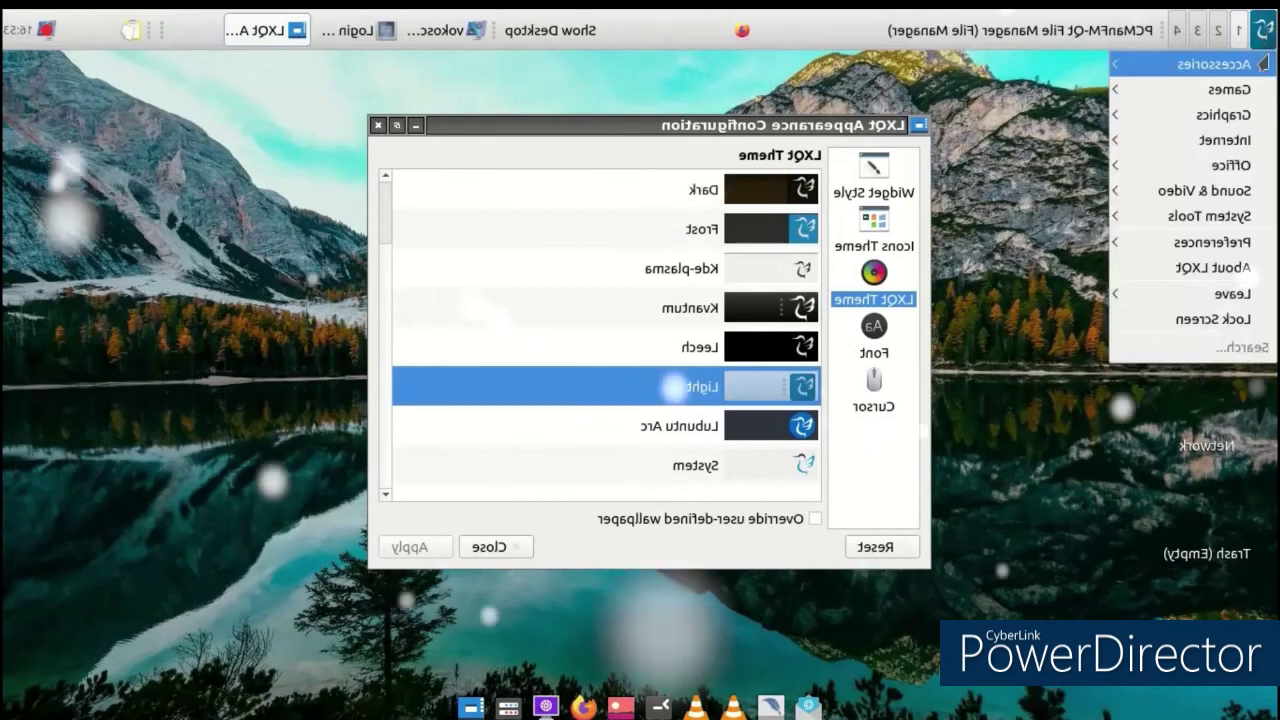
click(985, 192)
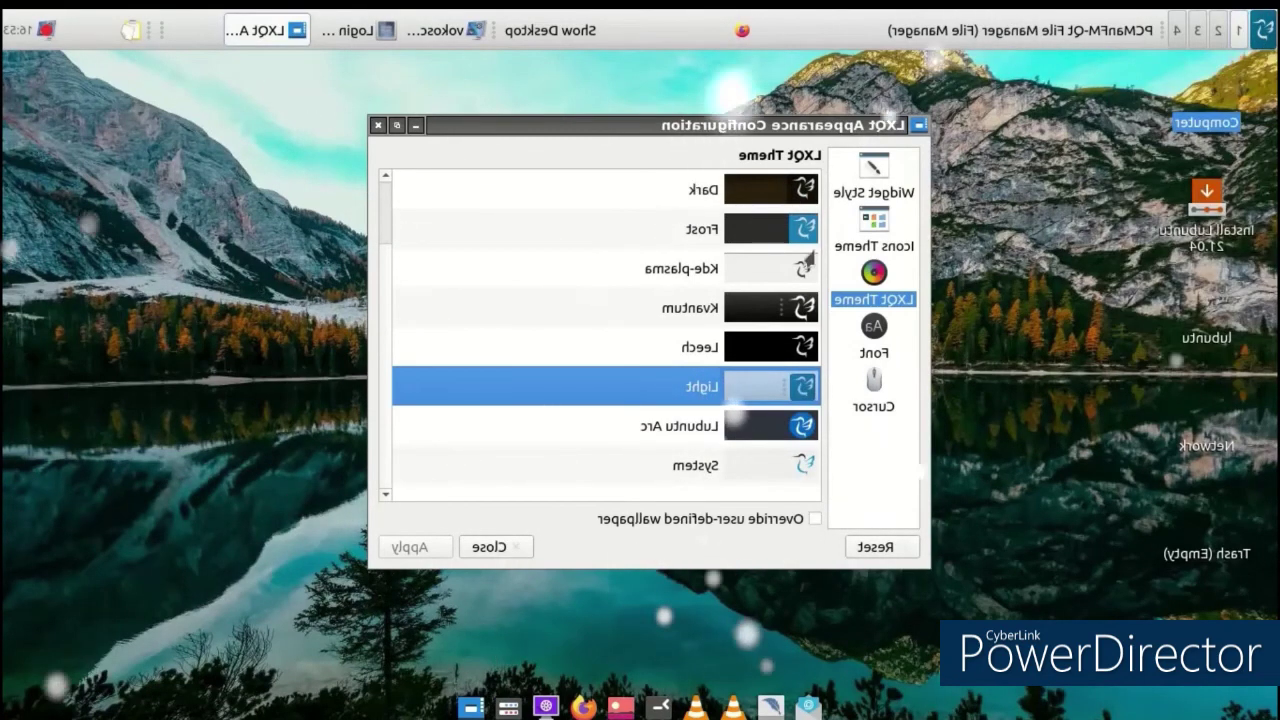
Apply the Lubuntu Arc LXQt theme, check the application menu's look and close the appearance settings
click(690, 462)
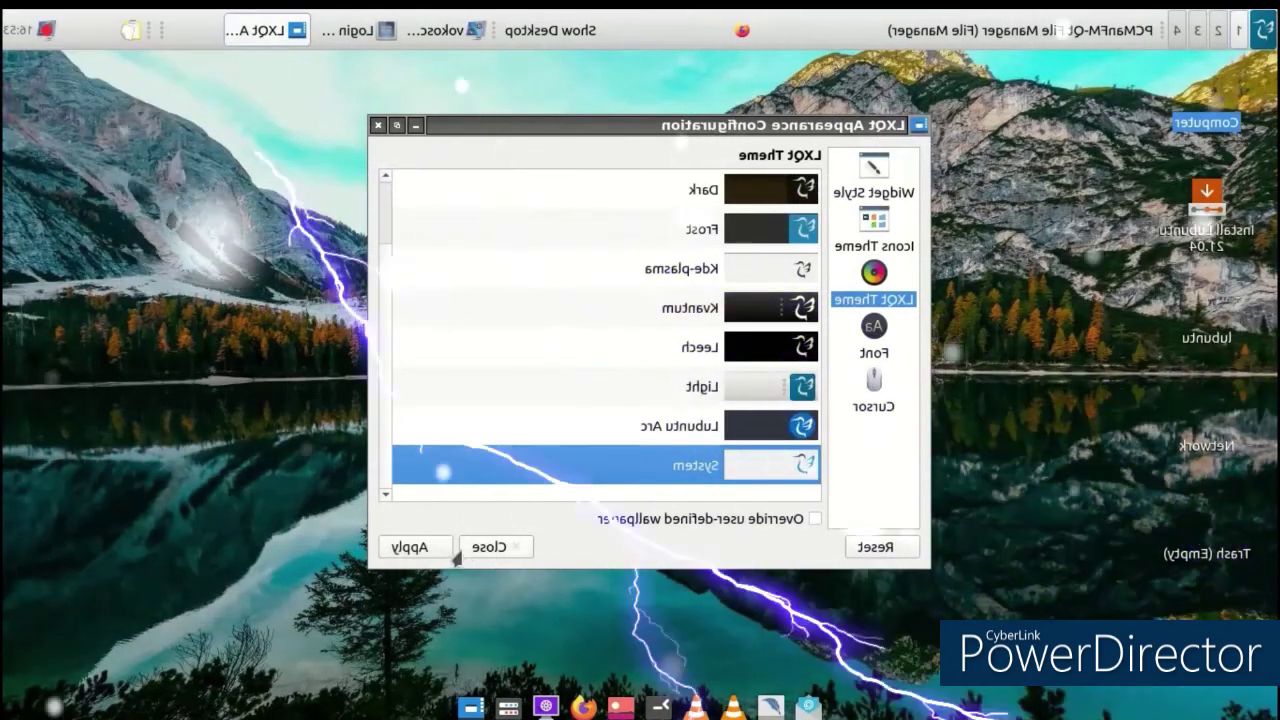
click(640, 426)
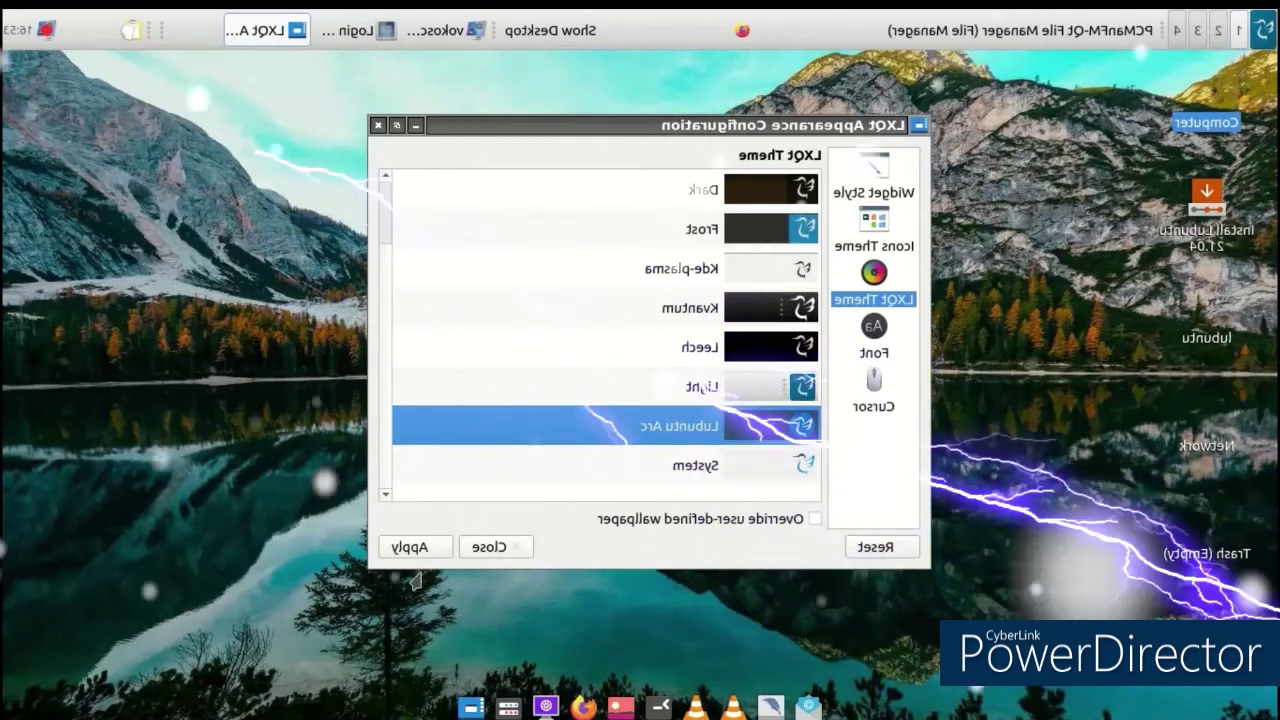
click(437, 547)
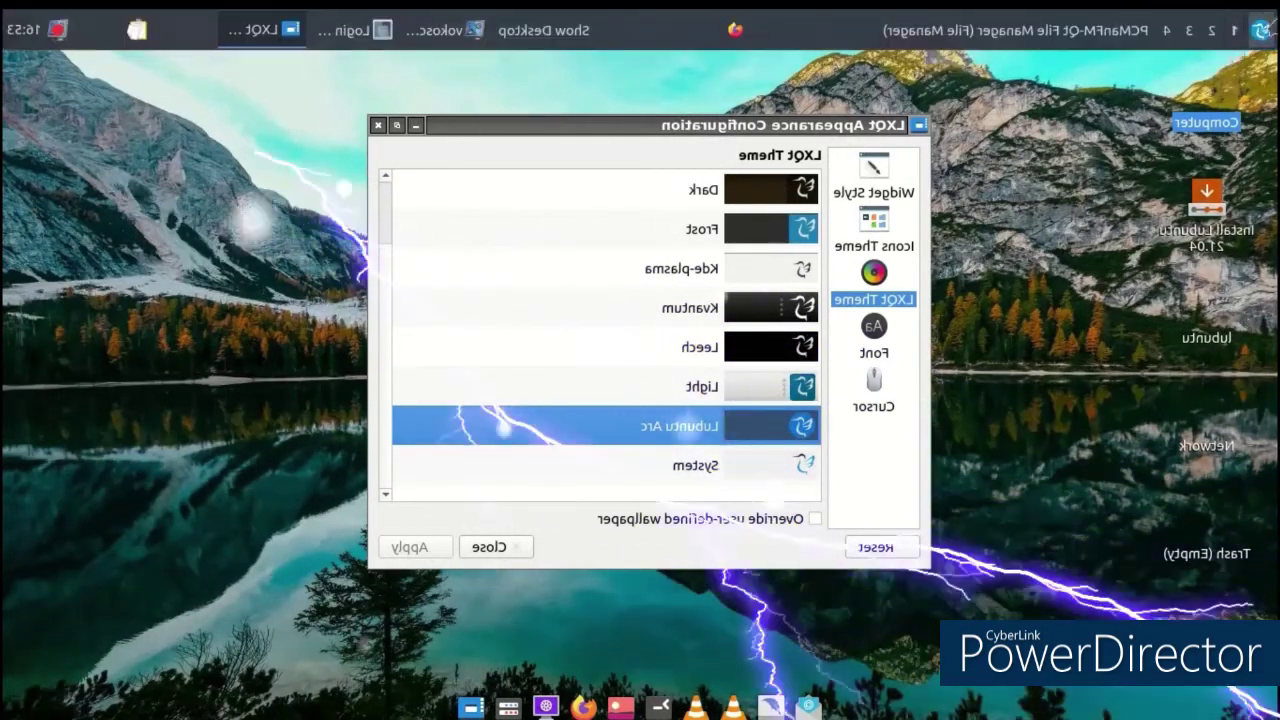
key(super)
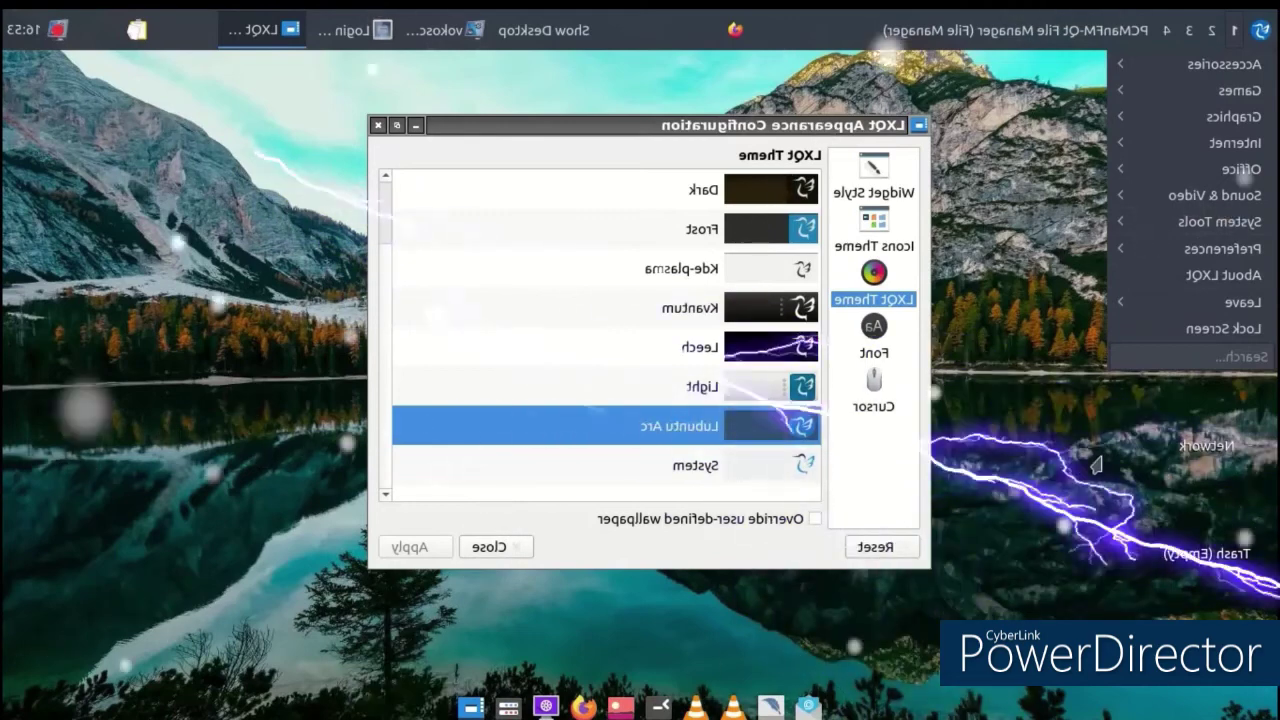
key(Escape)
key(Escape)
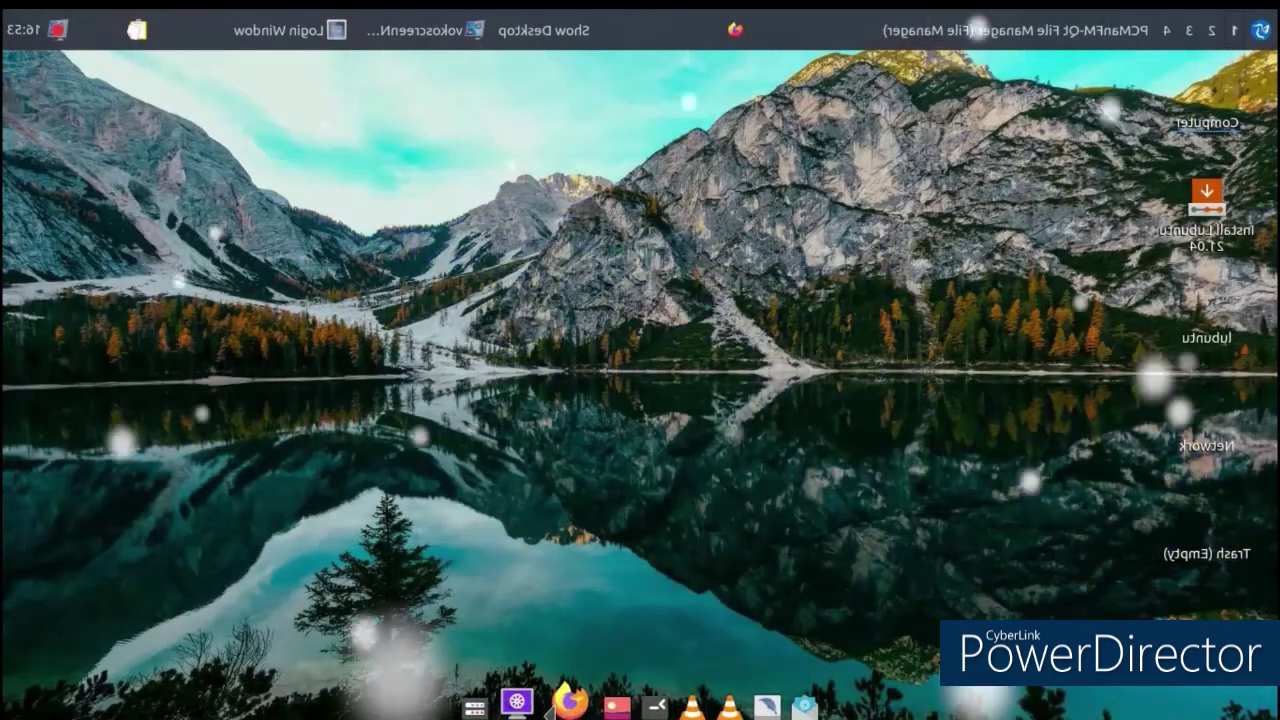
Switch to Firefox by launching it from the dock
click(562, 688)
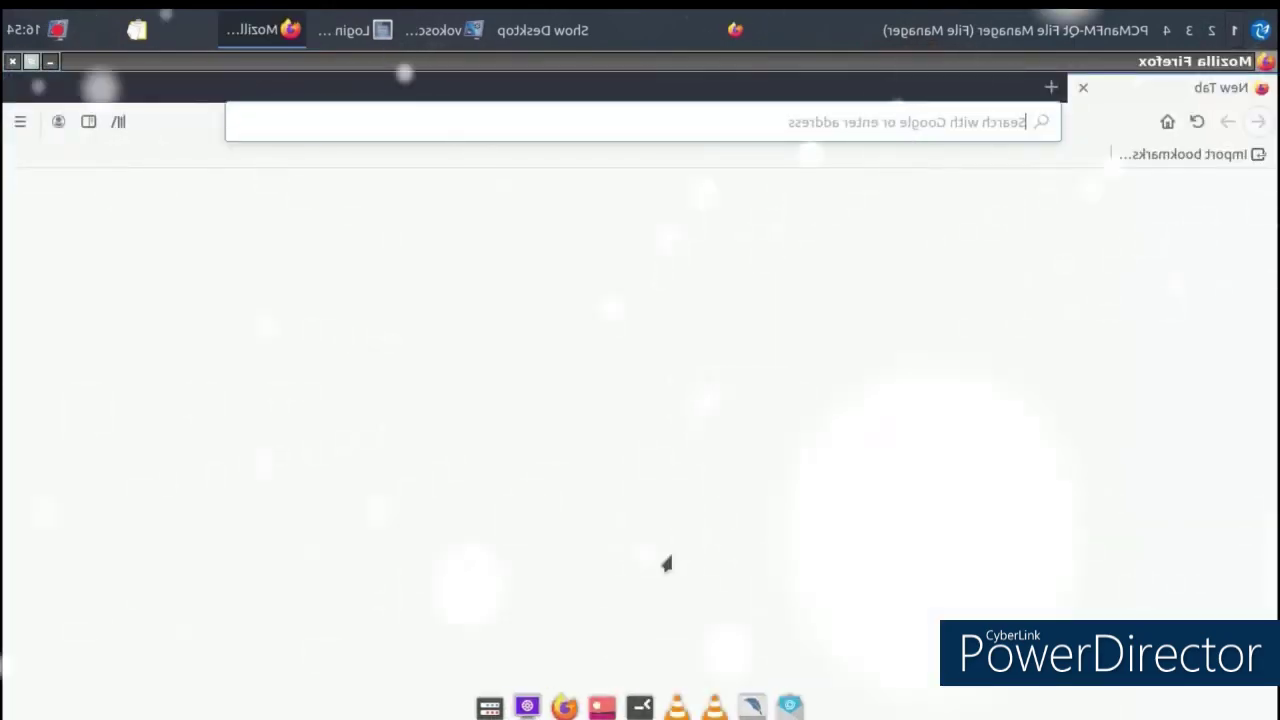